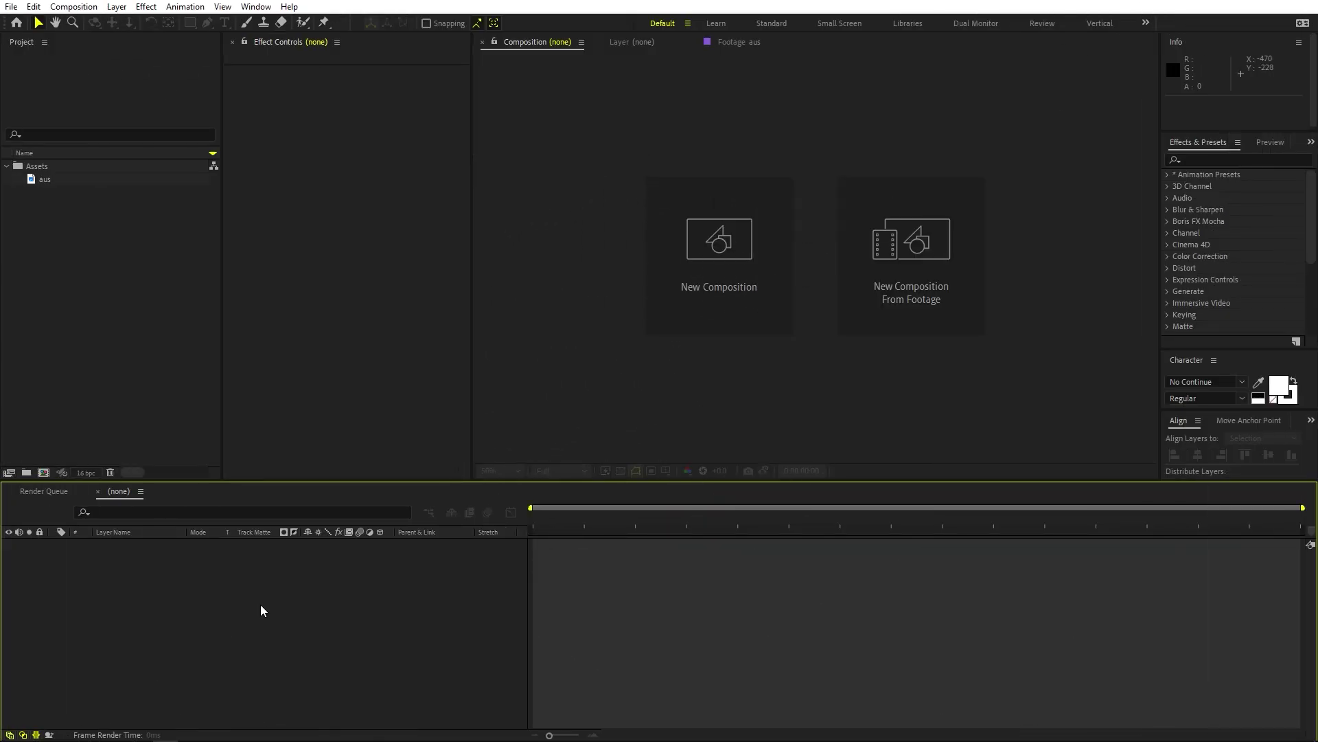
Open the aus image in the footage viewer and examine its outline and transparent background up close.
{"action": "double_click", "coordinate": [46, 179]}
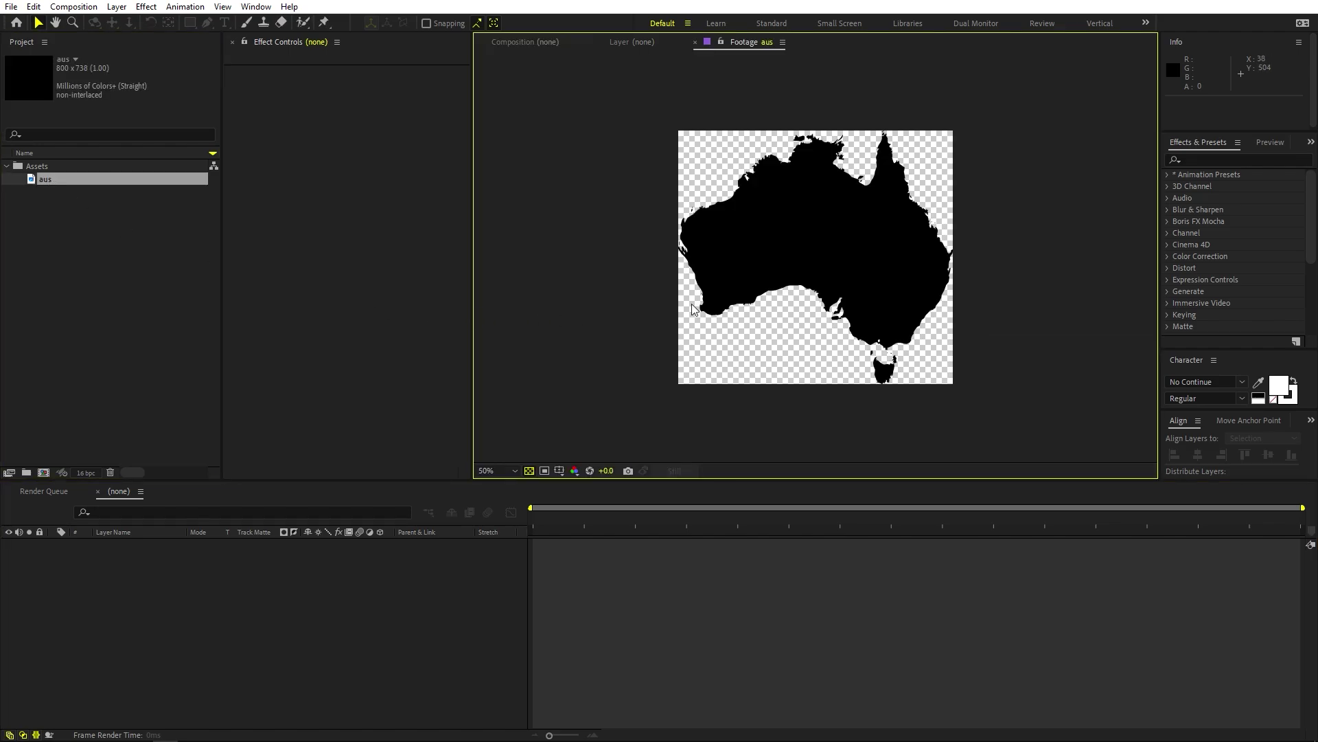
{"action": "key", "text": "period"}
{"action": "key", "text": "h"}
{"action": "left_click_drag", "start_coordinate": [756, 241], "coordinate": [769, 216]}
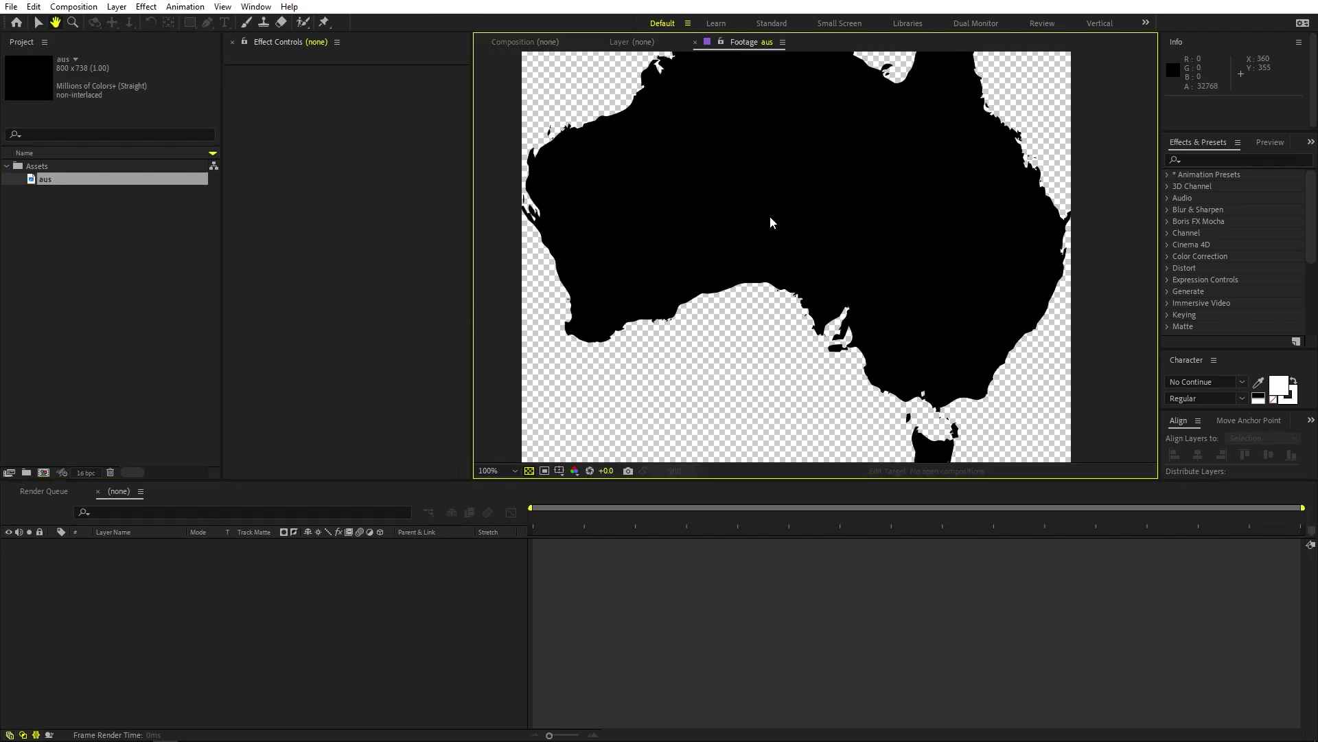
{"action": "key", "text": "comma"}
{"action": "key", "text": "v"}
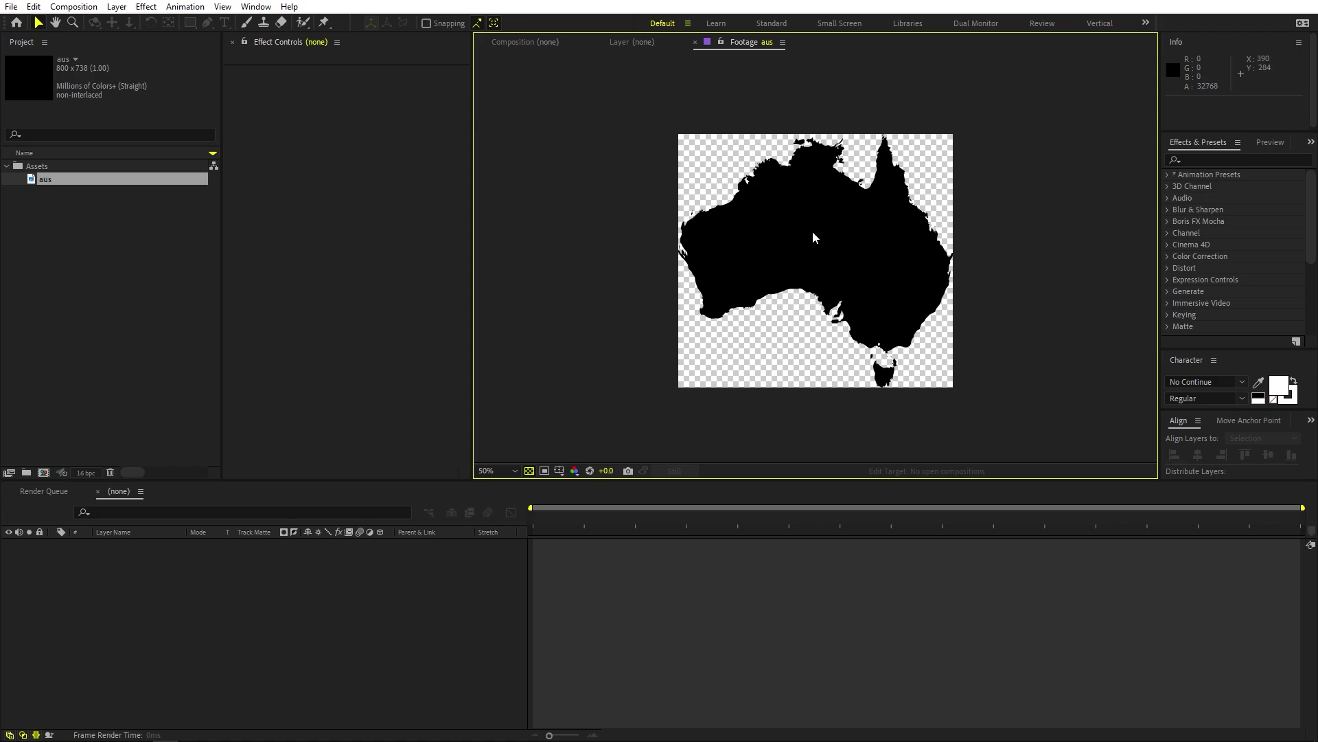
{"action": "left_click", "coordinate": [117, 364]}
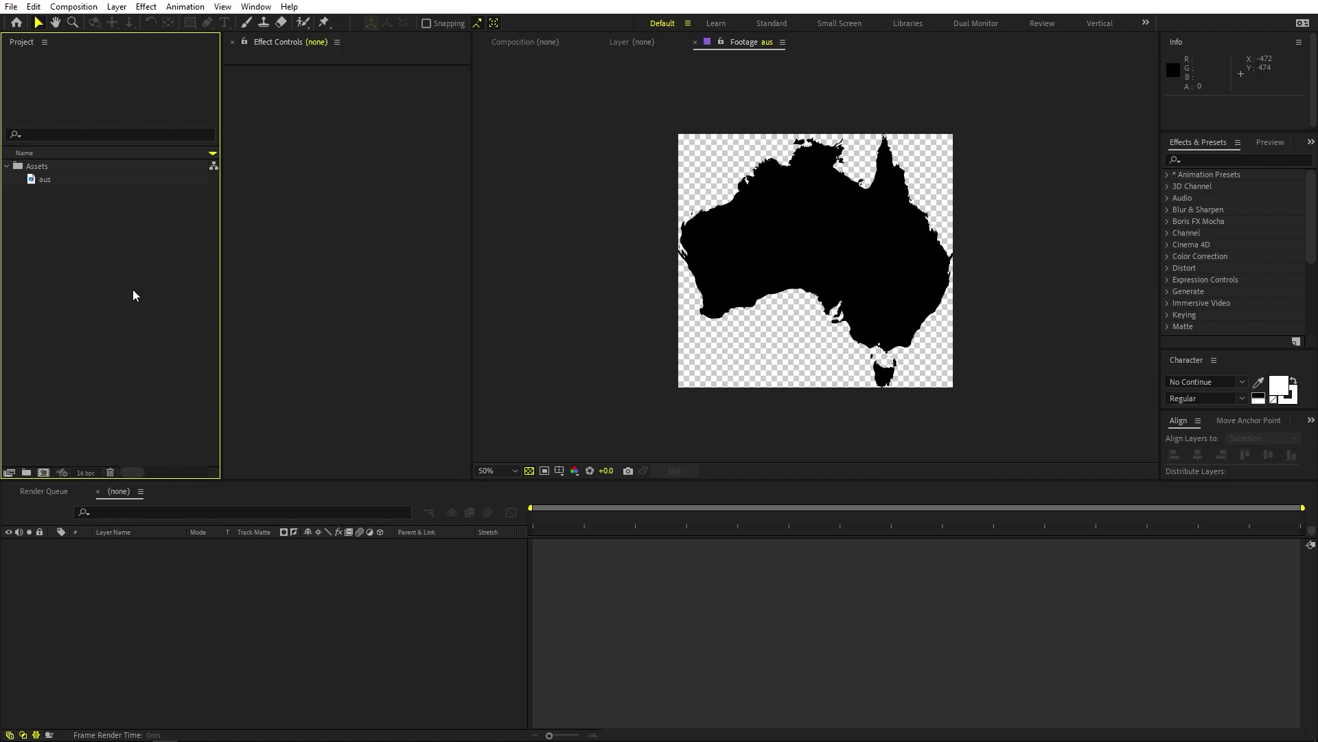
{"action": "left_click", "coordinate": [211, 565]}
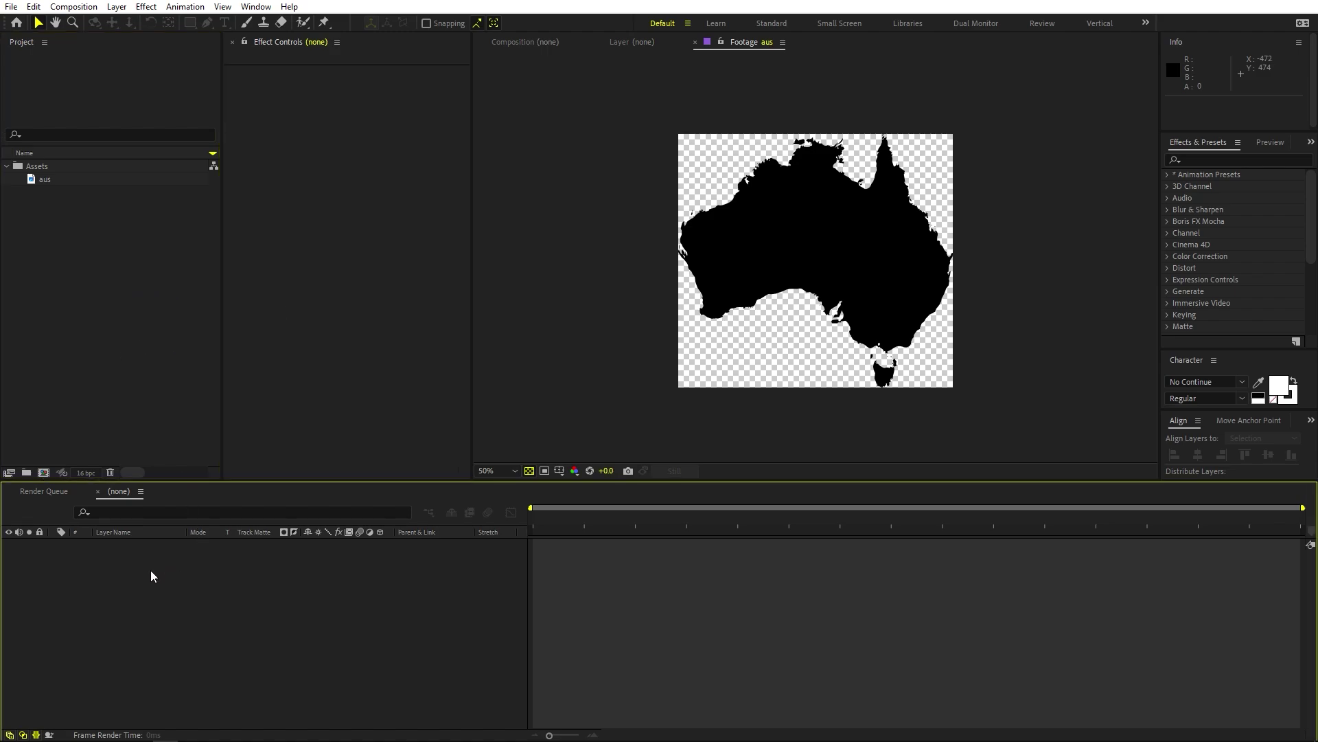
Create a 1920x1080, 30 fps, 20-second composition named Main that uses the Cinema 4D renderer.
{"action": "left_click", "coordinate": [85, 8]}
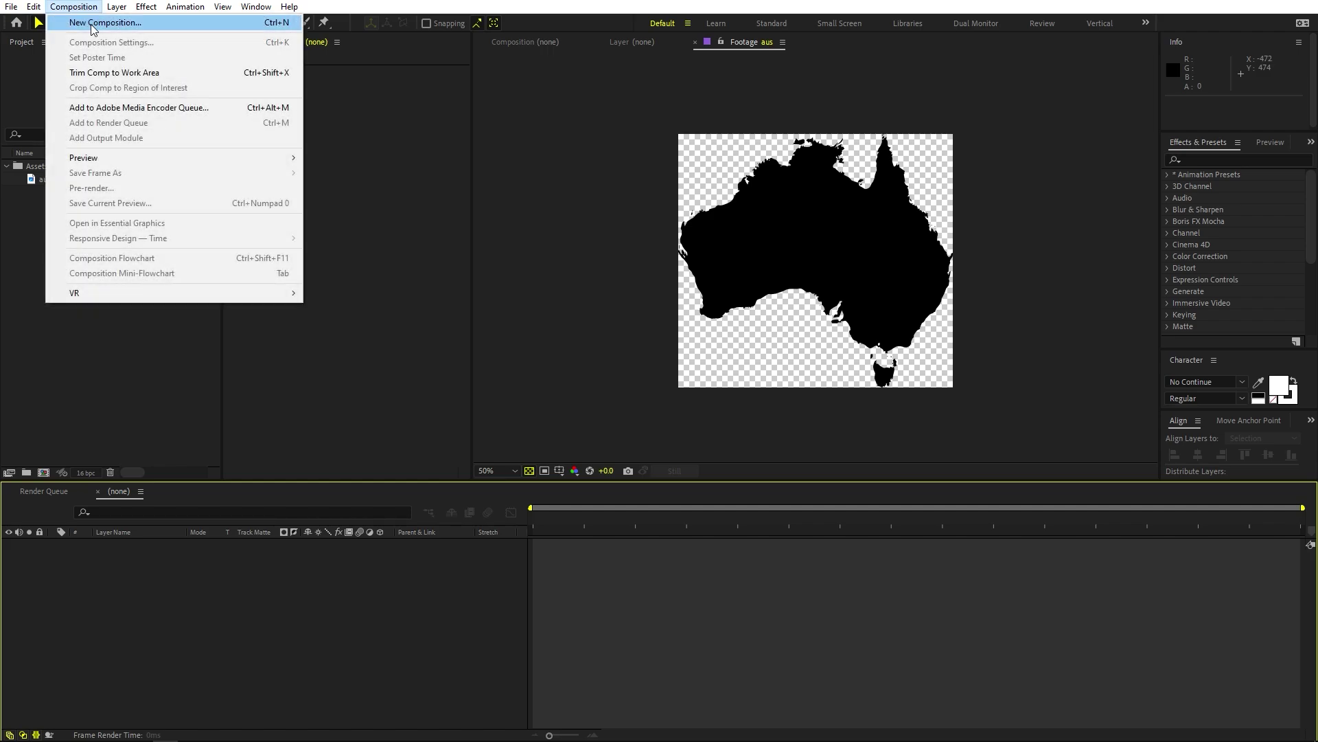
{"action": "left_click", "coordinate": [153, 24]}
{"action": "type", "text": "Main"}
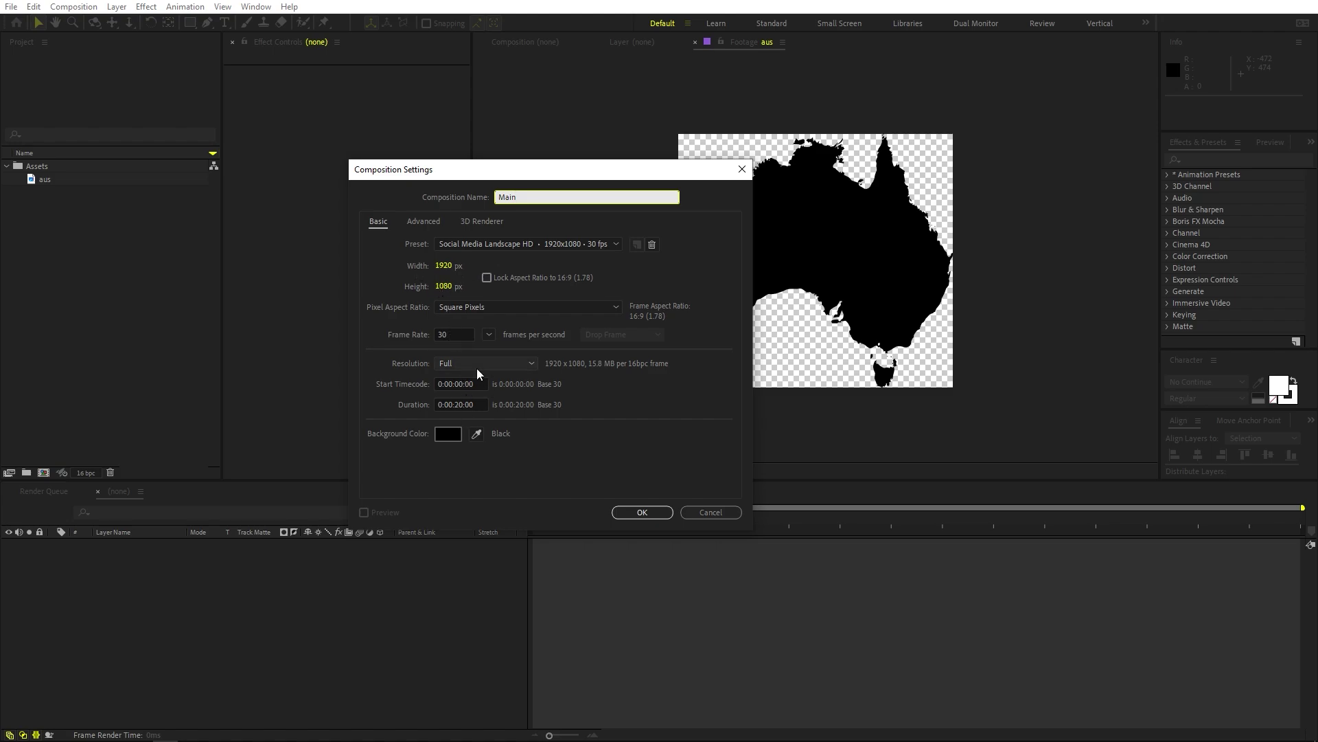
{"action": "left_click", "coordinate": [482, 222]}
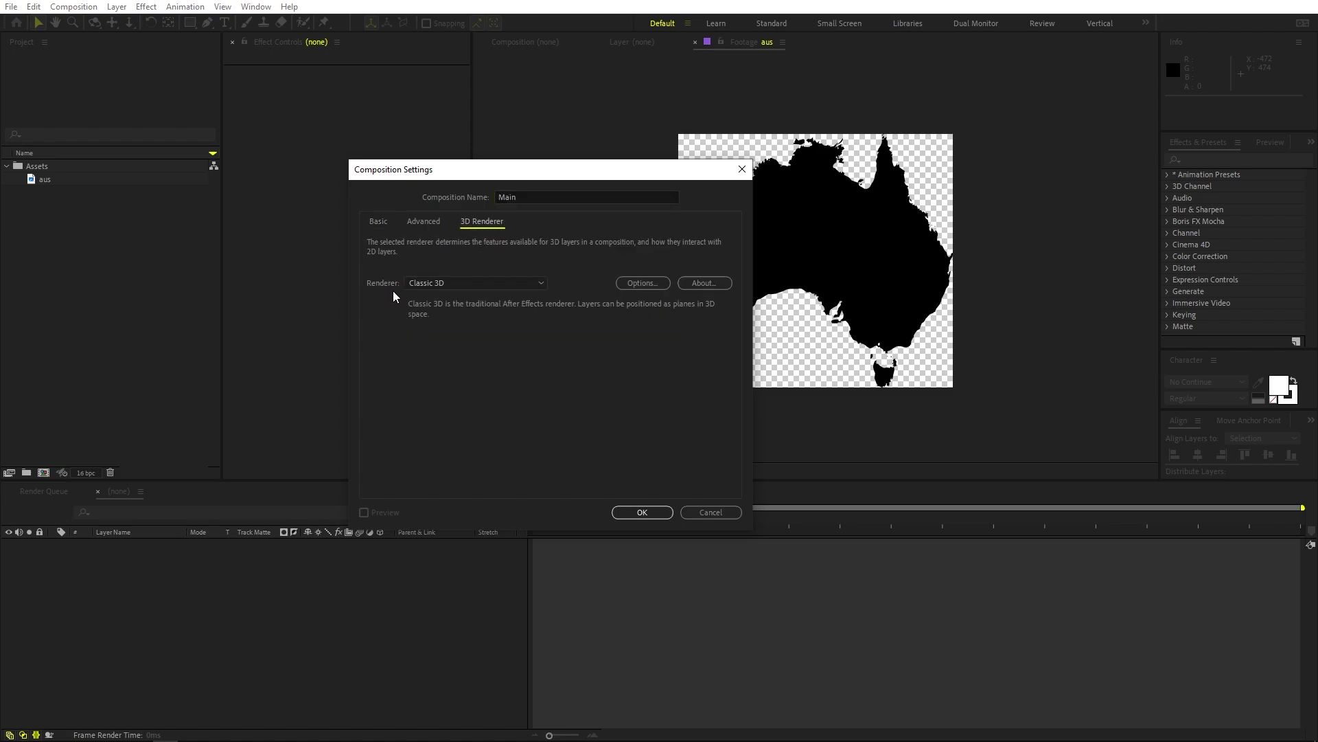
{"action": "left_click", "coordinate": [452, 283]}
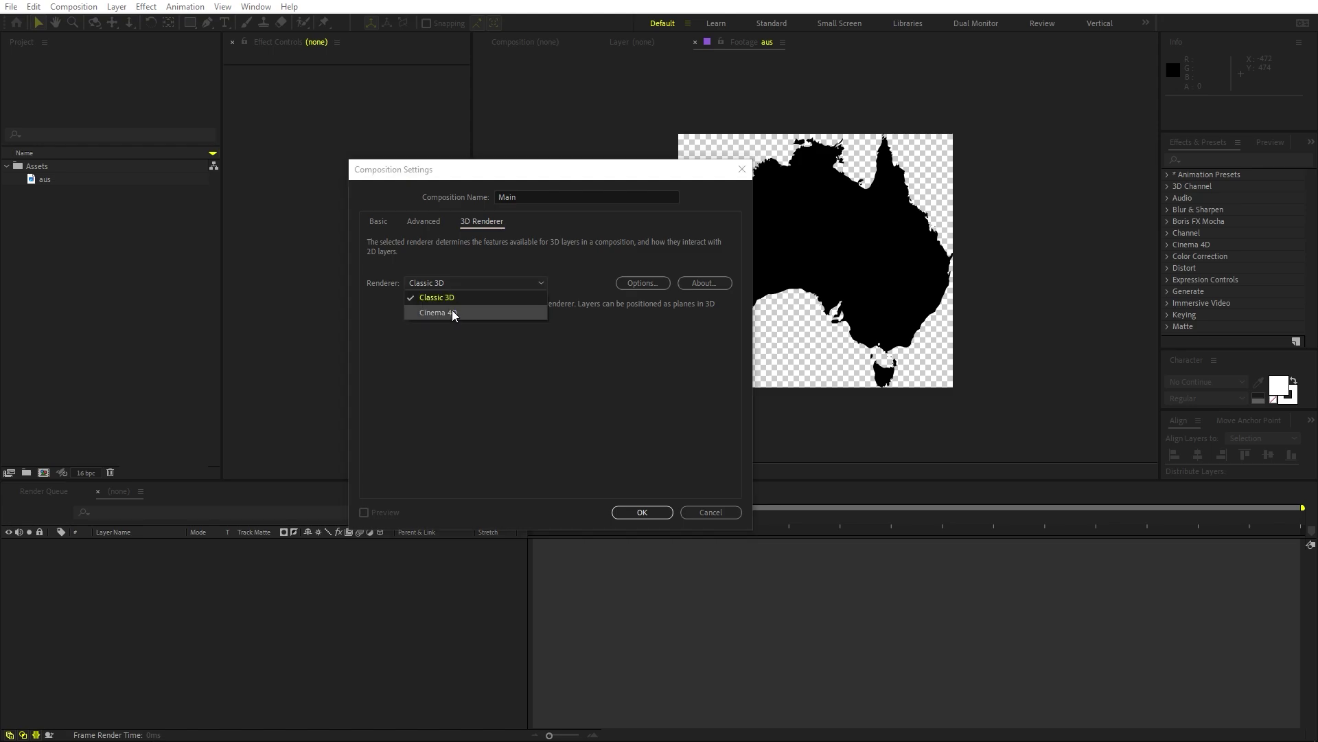
{"action": "left_click", "coordinate": [452, 311]}
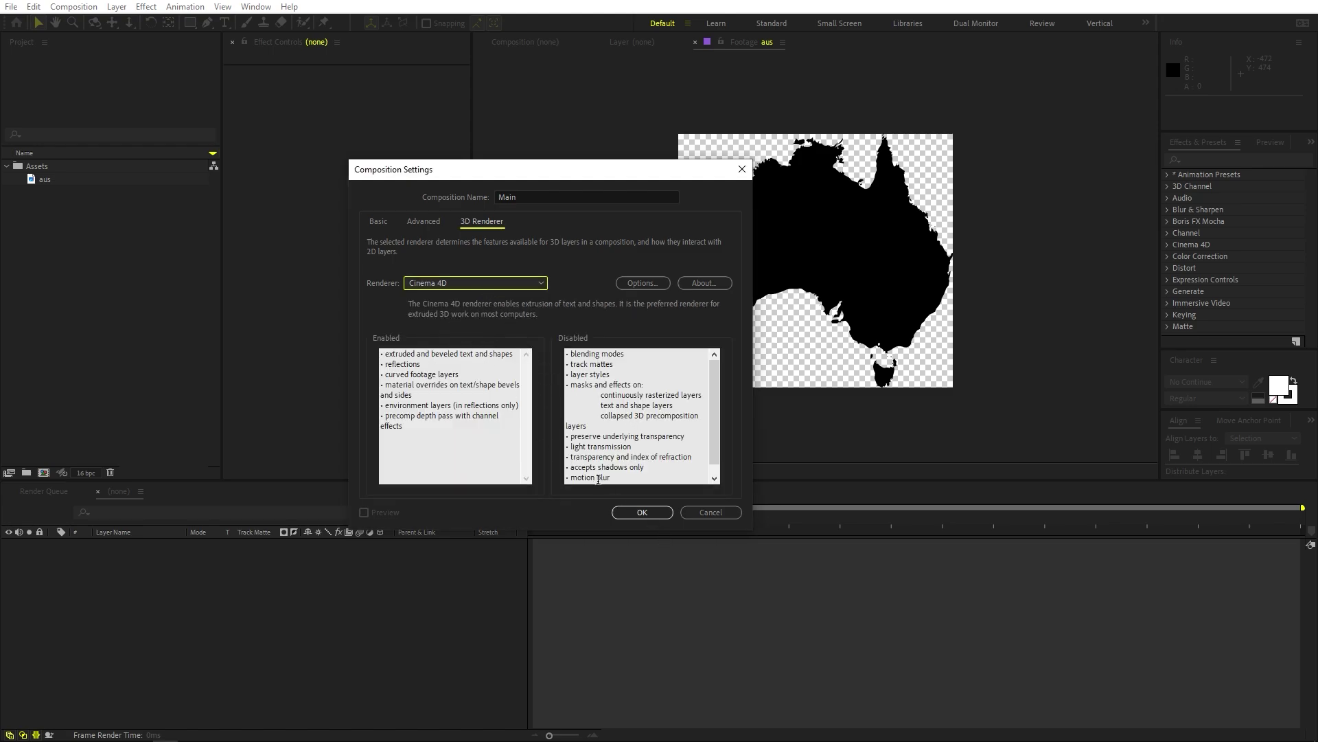
{"action": "left_click", "coordinate": [639, 512]}
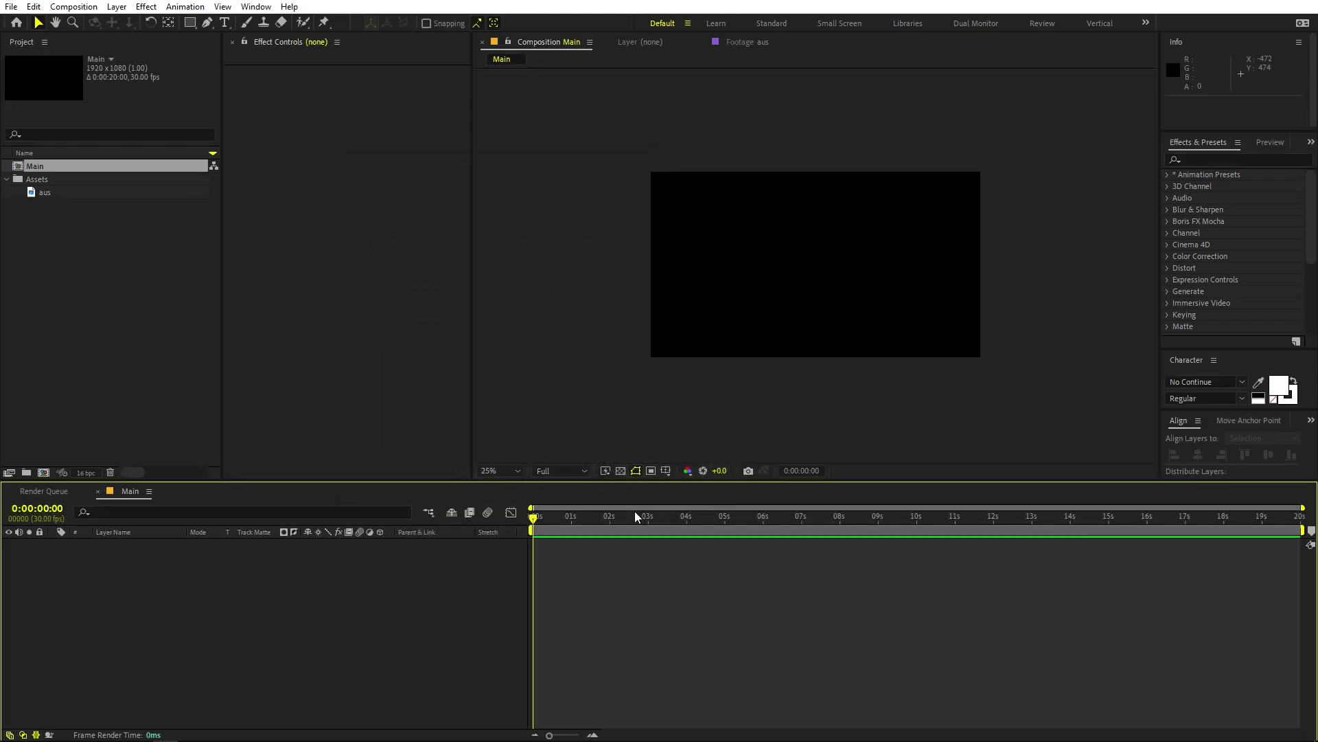
Add the aus image to the Main composition as a layer and show the transparency grid behind it.
{"action": "left_click", "coordinate": [497, 472]}
{"action": "left_click", "coordinate": [509, 499]}
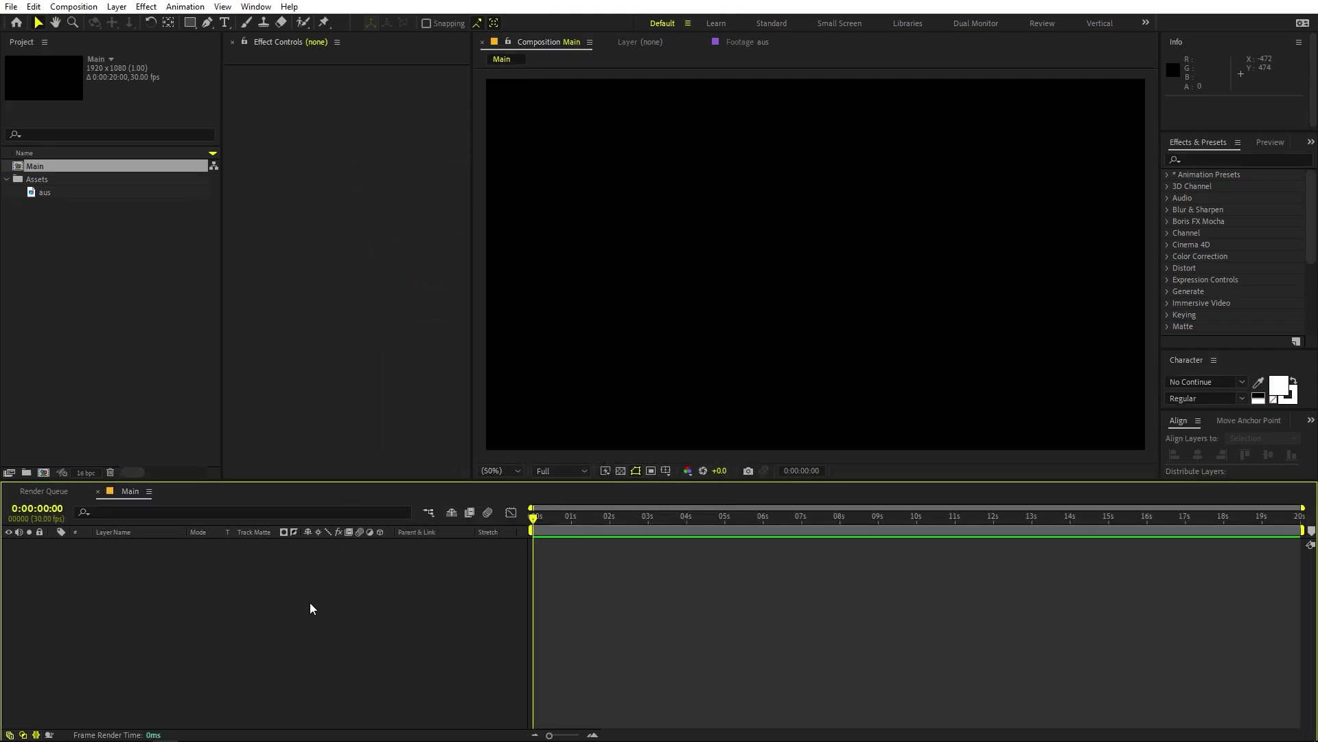
{"action": "left_click", "coordinate": [92, 224]}
{"action": "left_click", "coordinate": [42, 193]}
{"action": "left_click_drag", "start_coordinate": [49, 191], "coordinate": [165, 611]}
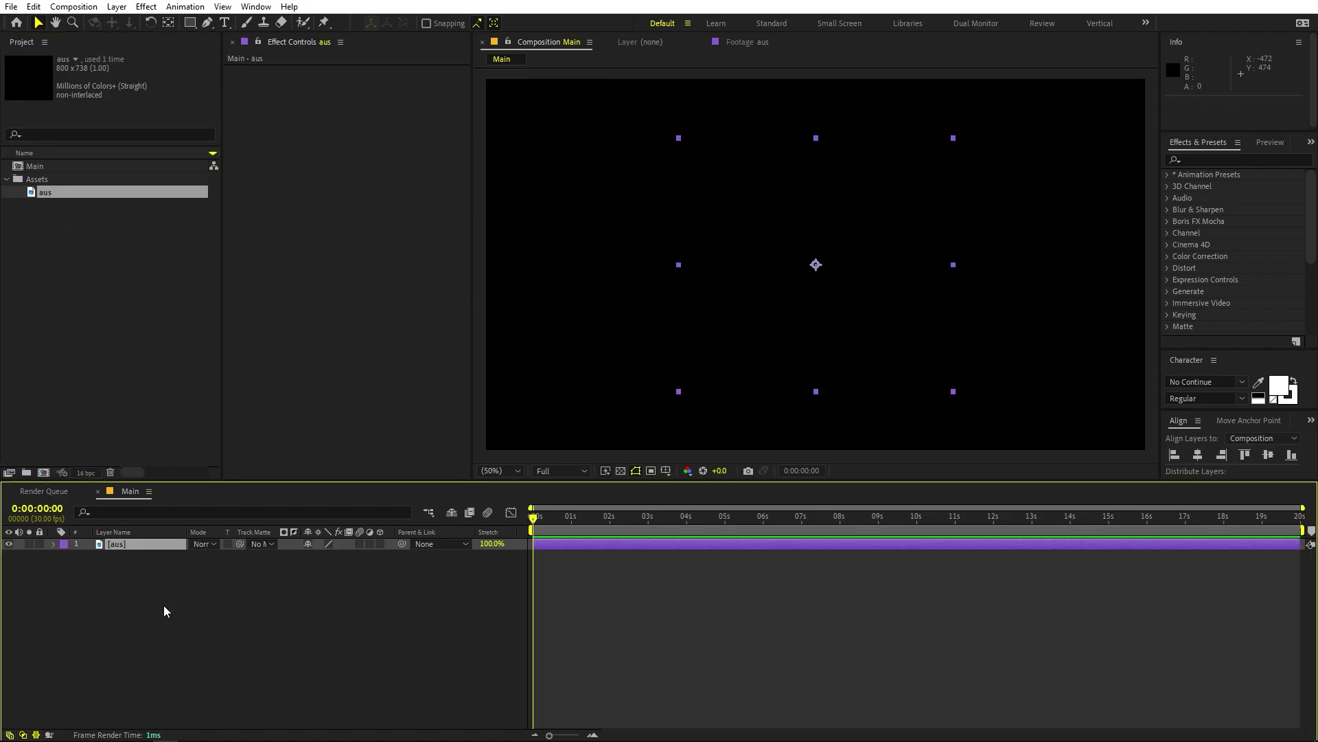
{"action": "left_click", "coordinate": [620, 472]}
{"action": "left_click", "coordinate": [697, 629]}
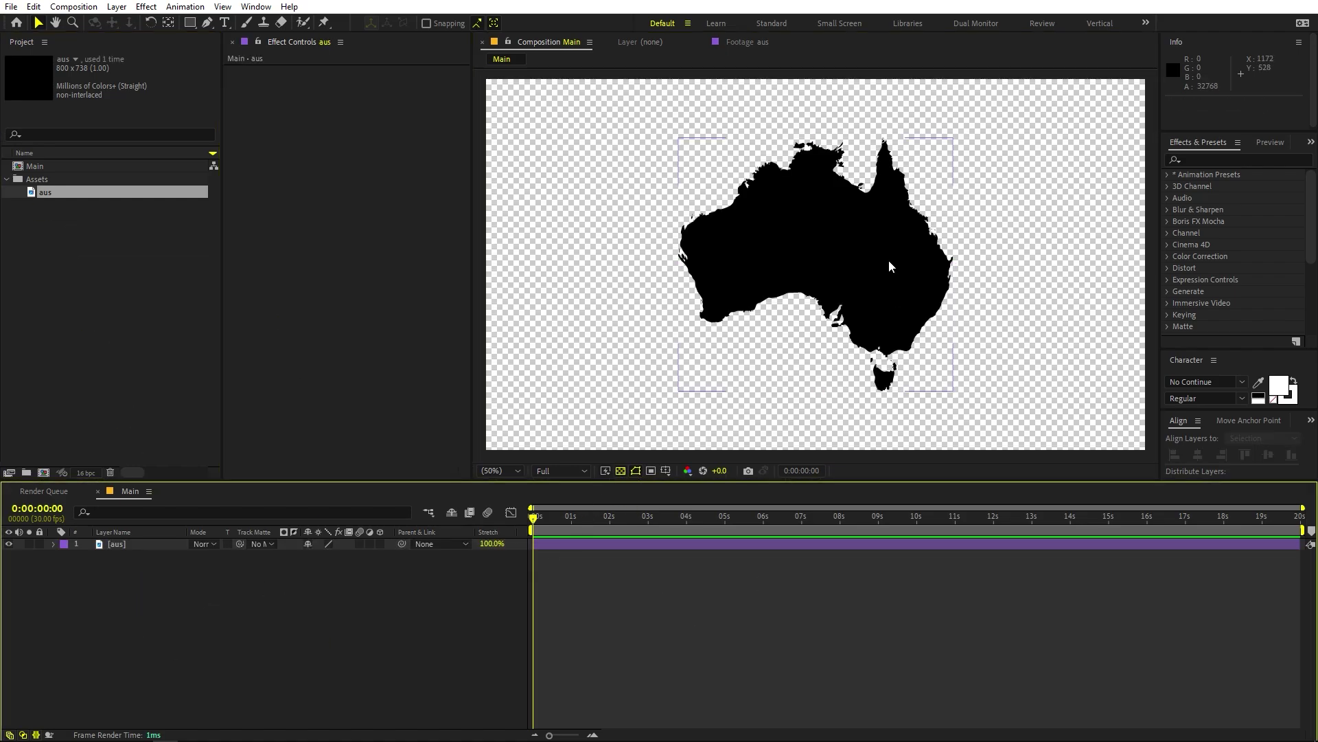
Auto-trace the alpha channel of the aus layer onto a new layer with a tolerance of 125 px.
{"action": "left_click", "coordinate": [153, 544]}
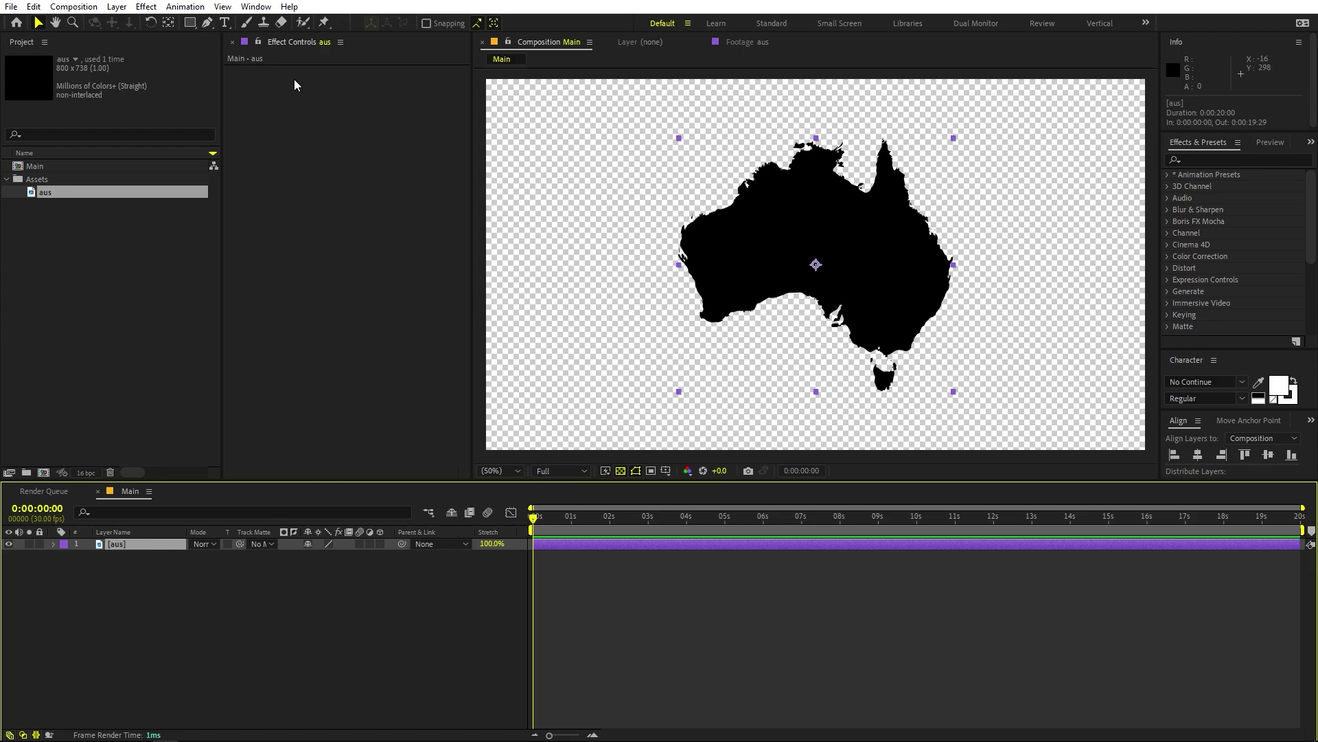
{"action": "left_click", "coordinate": [116, 7]}
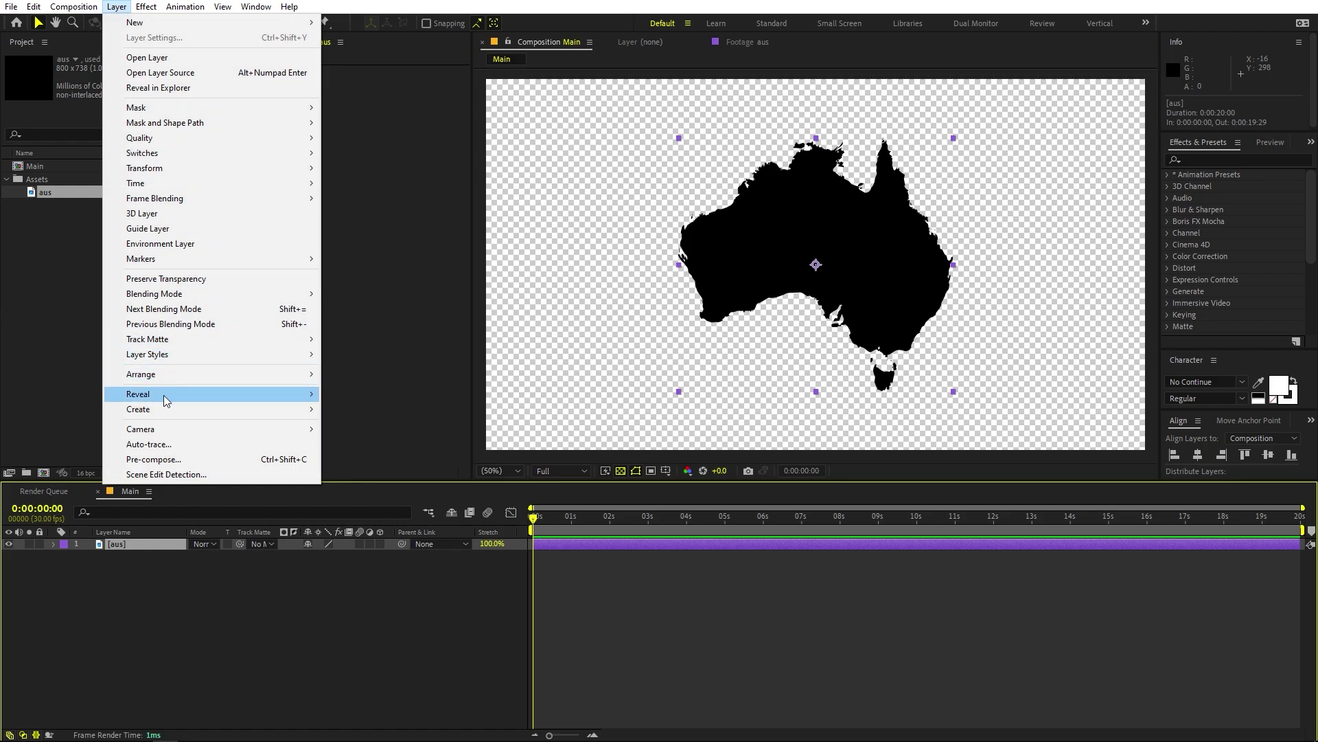
{"action": "left_click", "coordinate": [144, 445]}
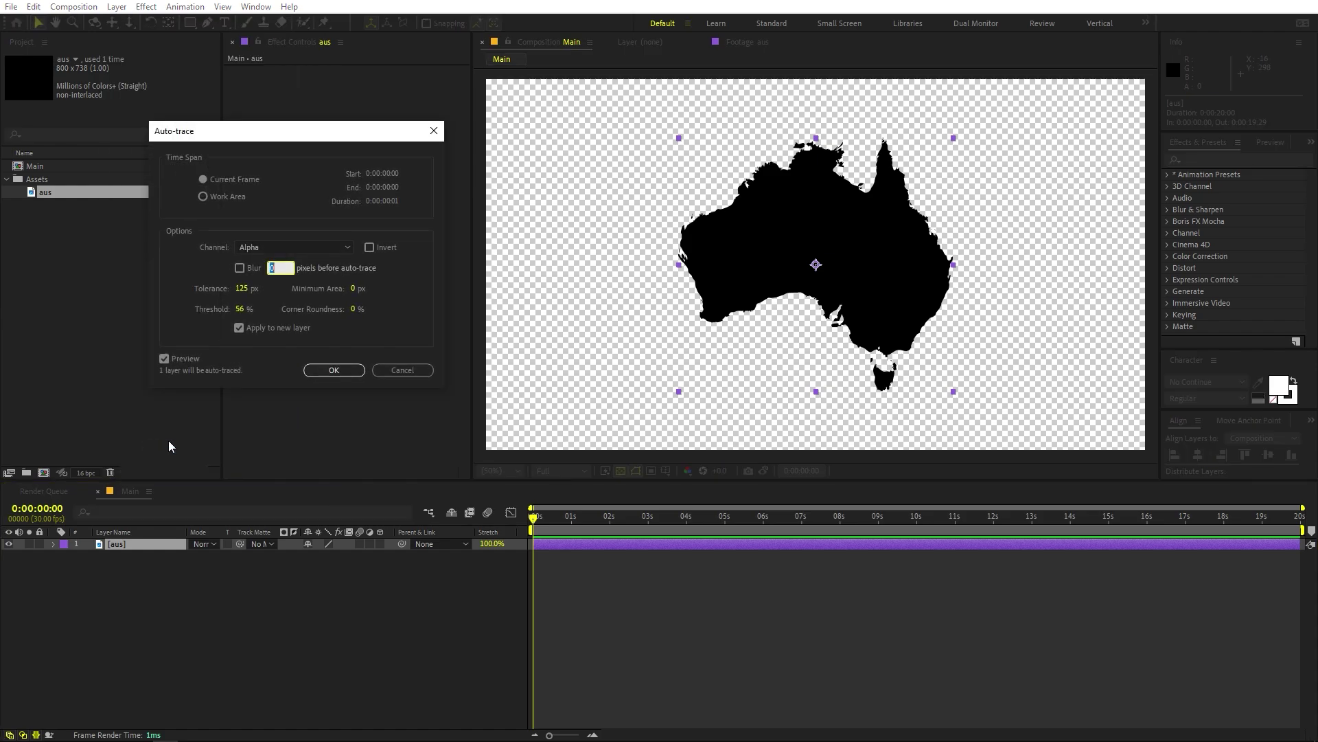
{"action": "left_click_drag", "start_coordinate": [268, 130], "coordinate": [299, 142]}
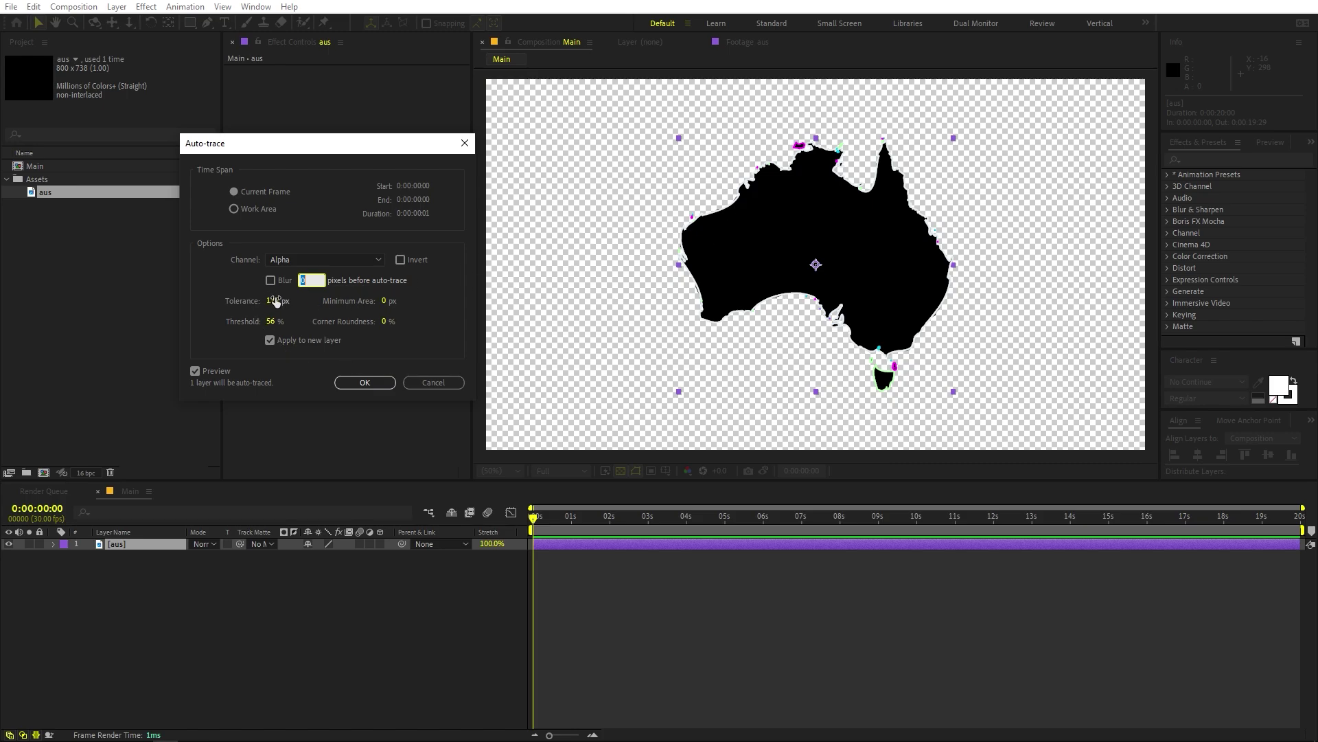
{"action": "left_click_drag", "start_coordinate": [273, 301], "coordinate": [158, 307]}
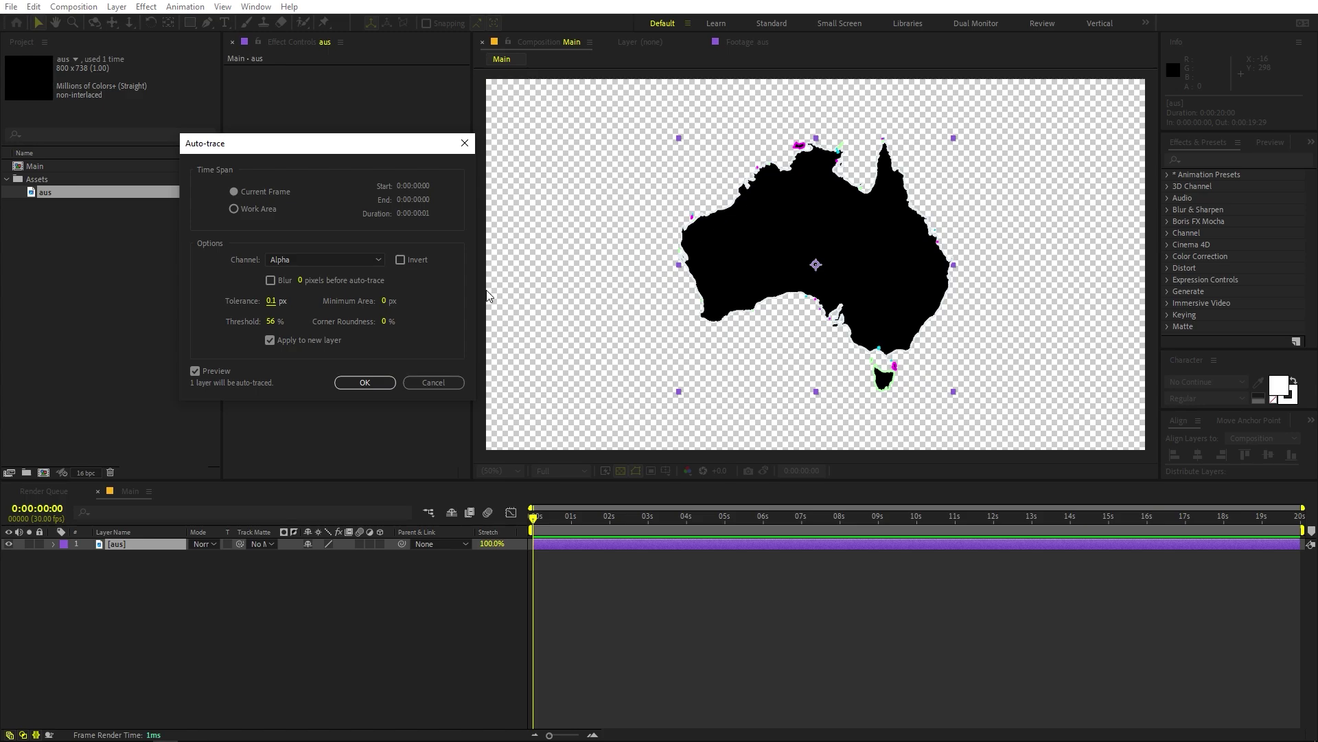
{"action": "left_click_drag", "start_coordinate": [271, 300], "coordinate": [302, 298]}
{"action": "left_click", "coordinate": [273, 301]}
{"action": "type", "text": "12"}
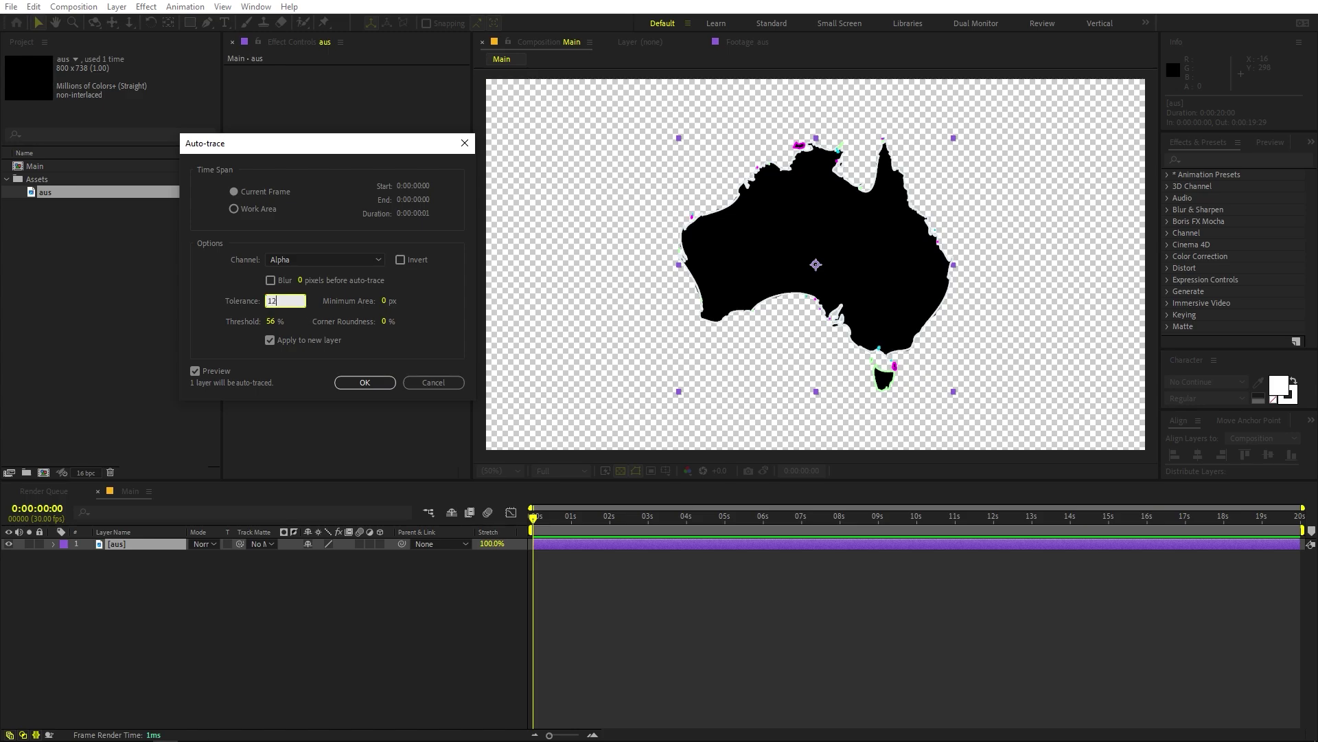
{"action": "type", "text": "5"}
{"action": "left_click", "coordinate": [231, 320]}
{"action": "left_click", "coordinate": [364, 383]}
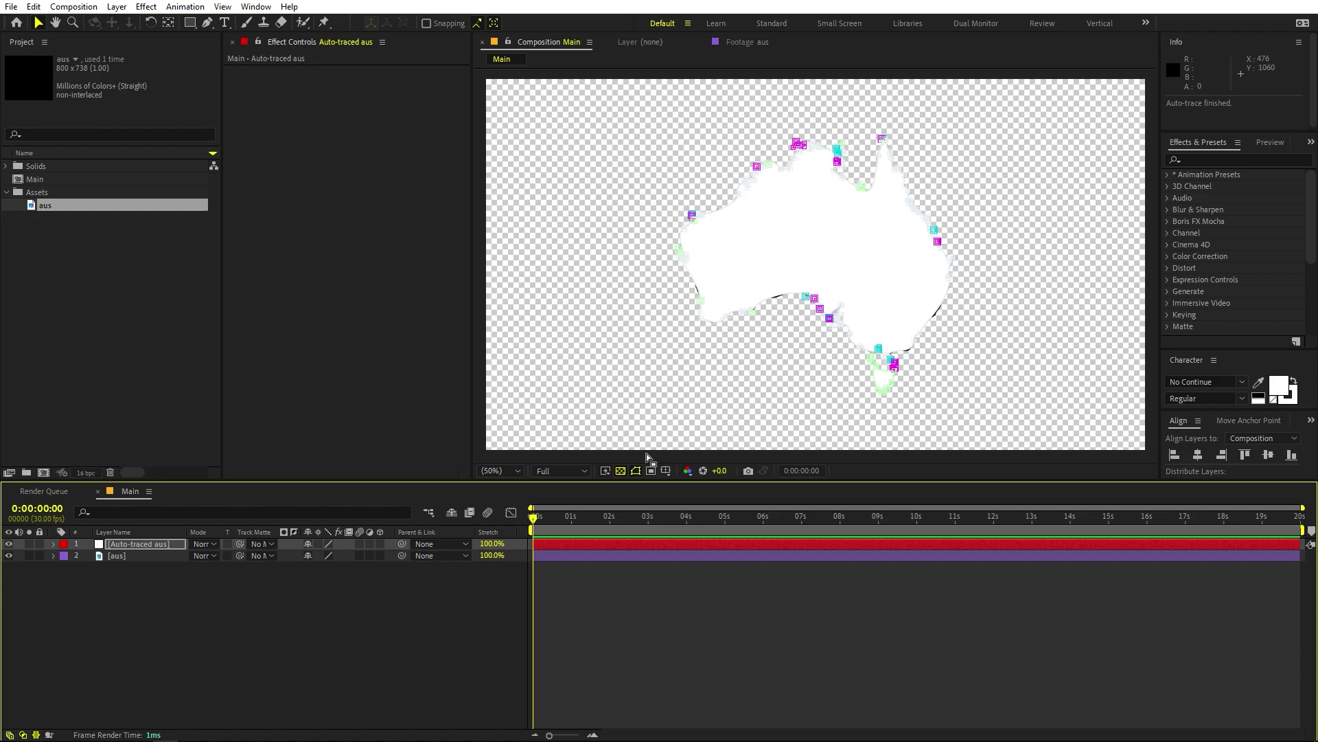
Hide the transparency grid and delete the original aus layer from the composition, keeping only the traced layer.
{"action": "left_click", "coordinate": [621, 470]}
{"action": "left_click", "coordinate": [630, 581]}
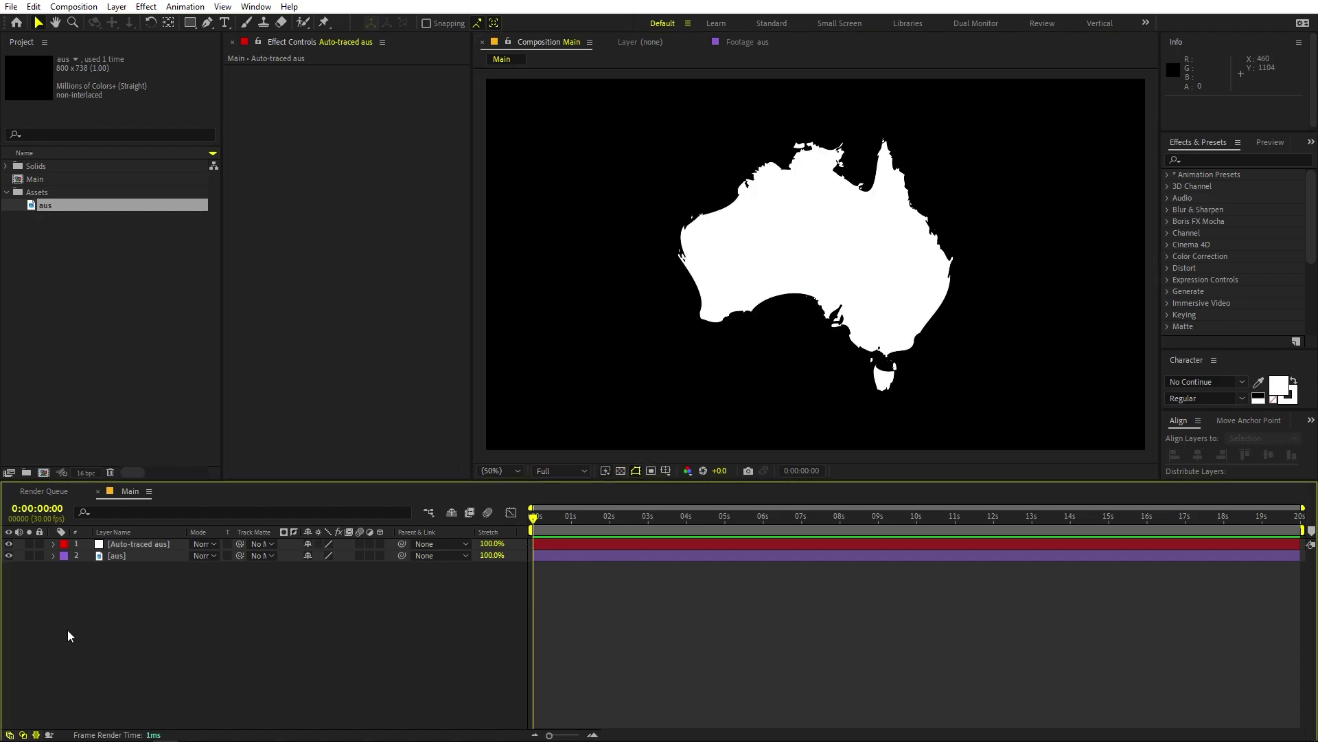
{"action": "left_click", "coordinate": [118, 554]}
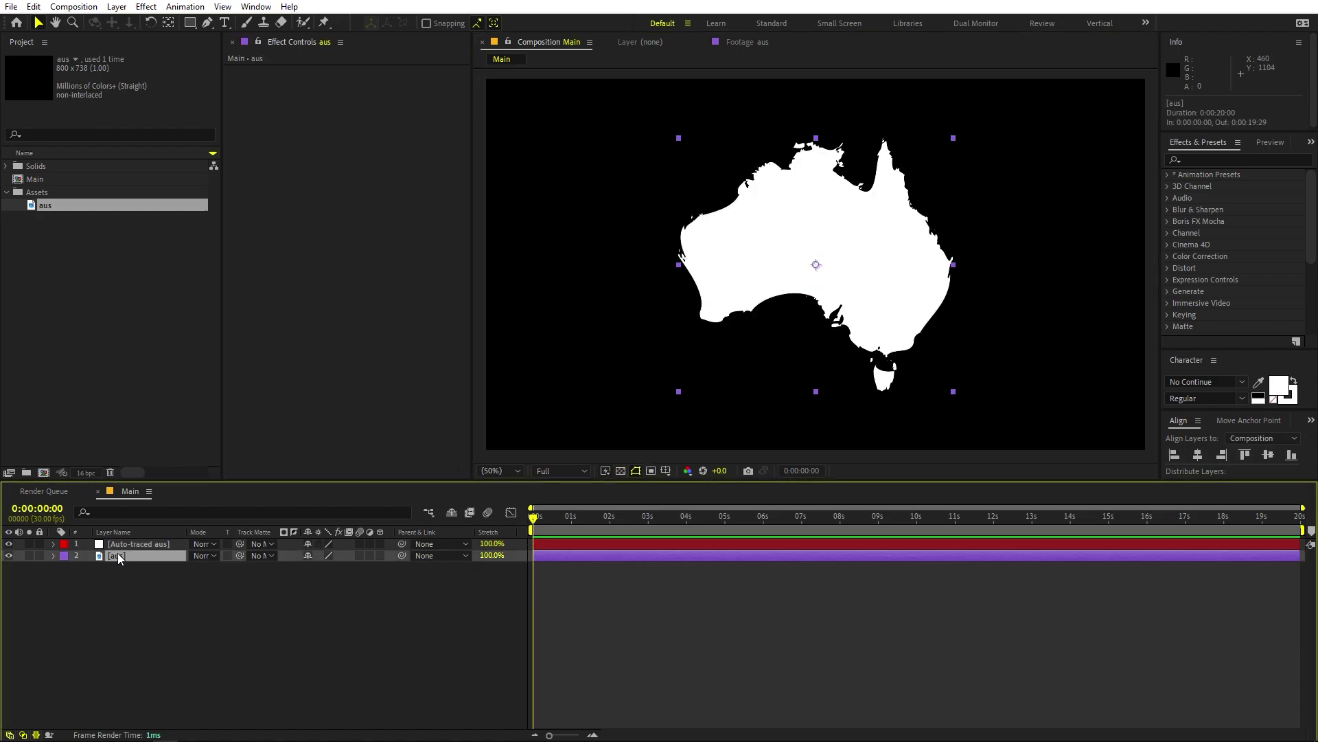
{"action": "key", "text": "Delete"}
{"action": "left_click", "coordinate": [111, 532]}
{"action": "left_click", "coordinate": [858, 296]}
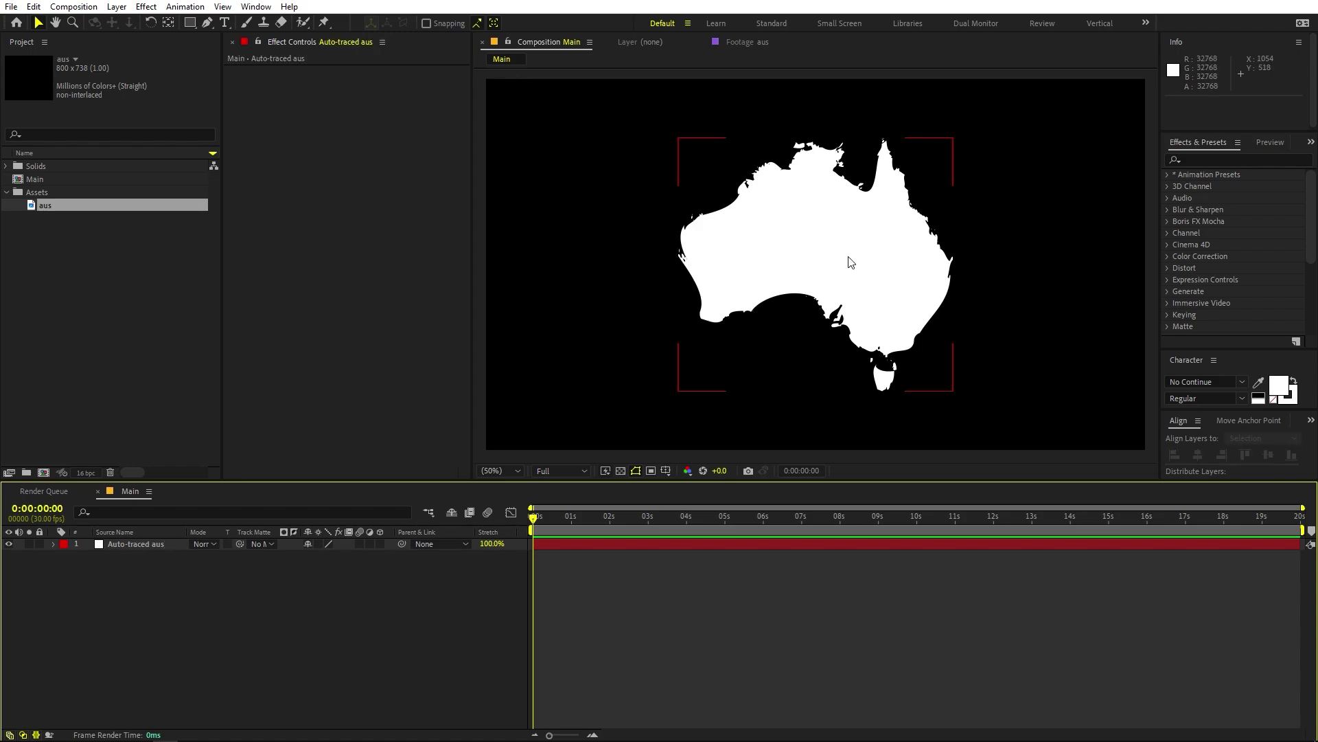
{"action": "left_click", "coordinate": [299, 628]}
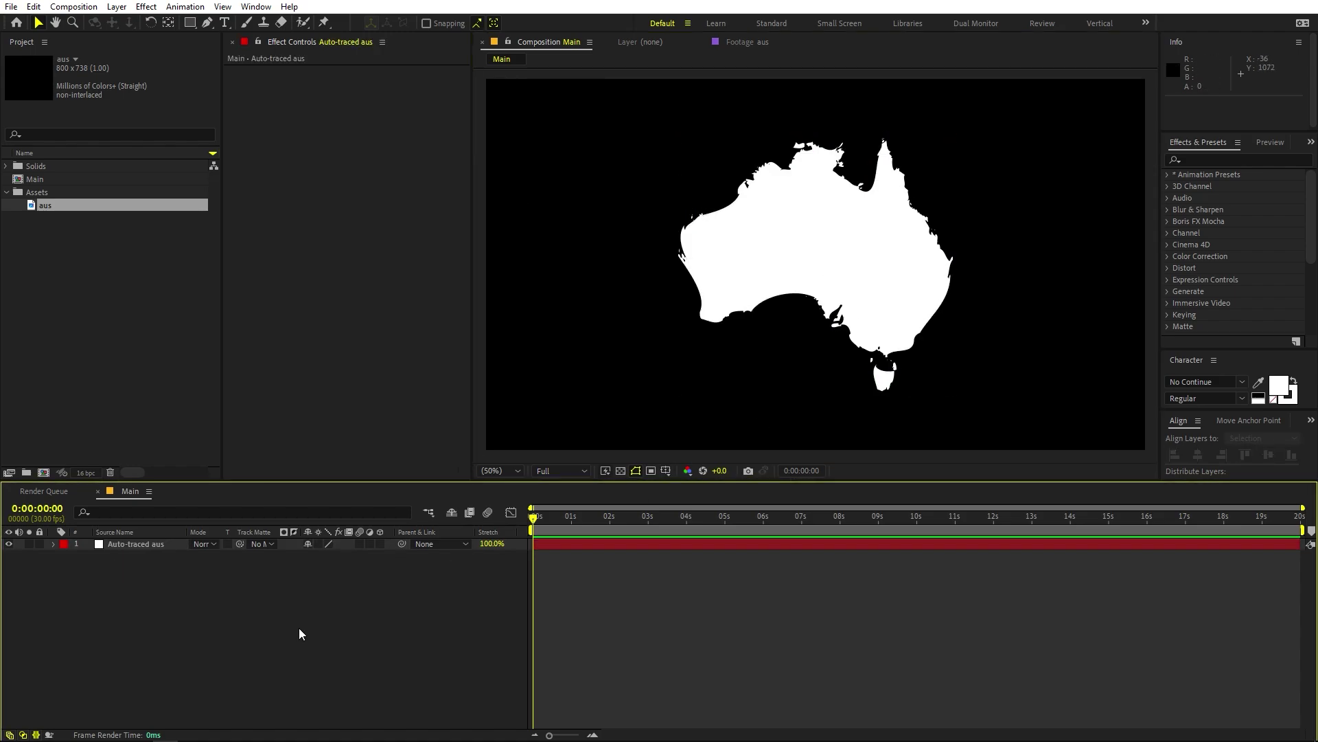
Examine the mask paths of the Auto-traced aus layer, collapsing and deselecting the layer when done.
{"action": "left_click", "coordinate": [151, 542]}
{"action": "key", "text": "m"}
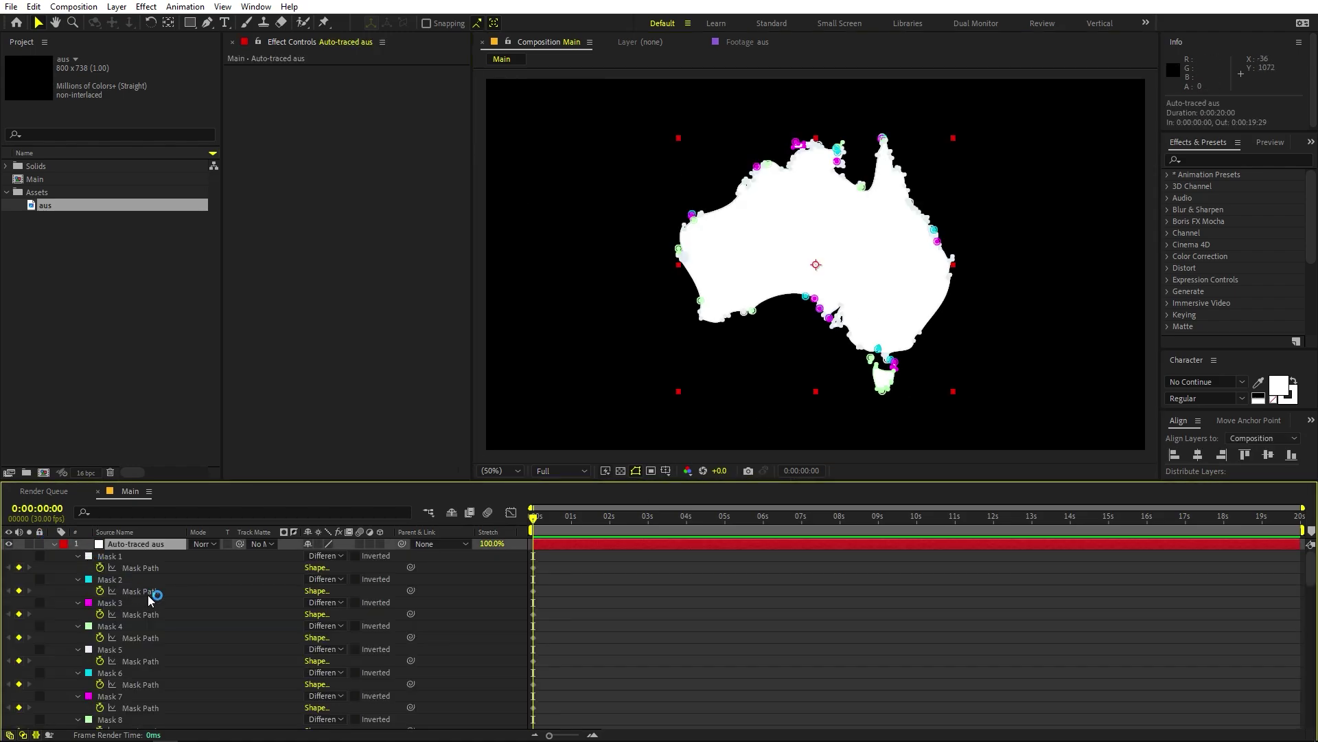
{"action": "key", "text": "m"}
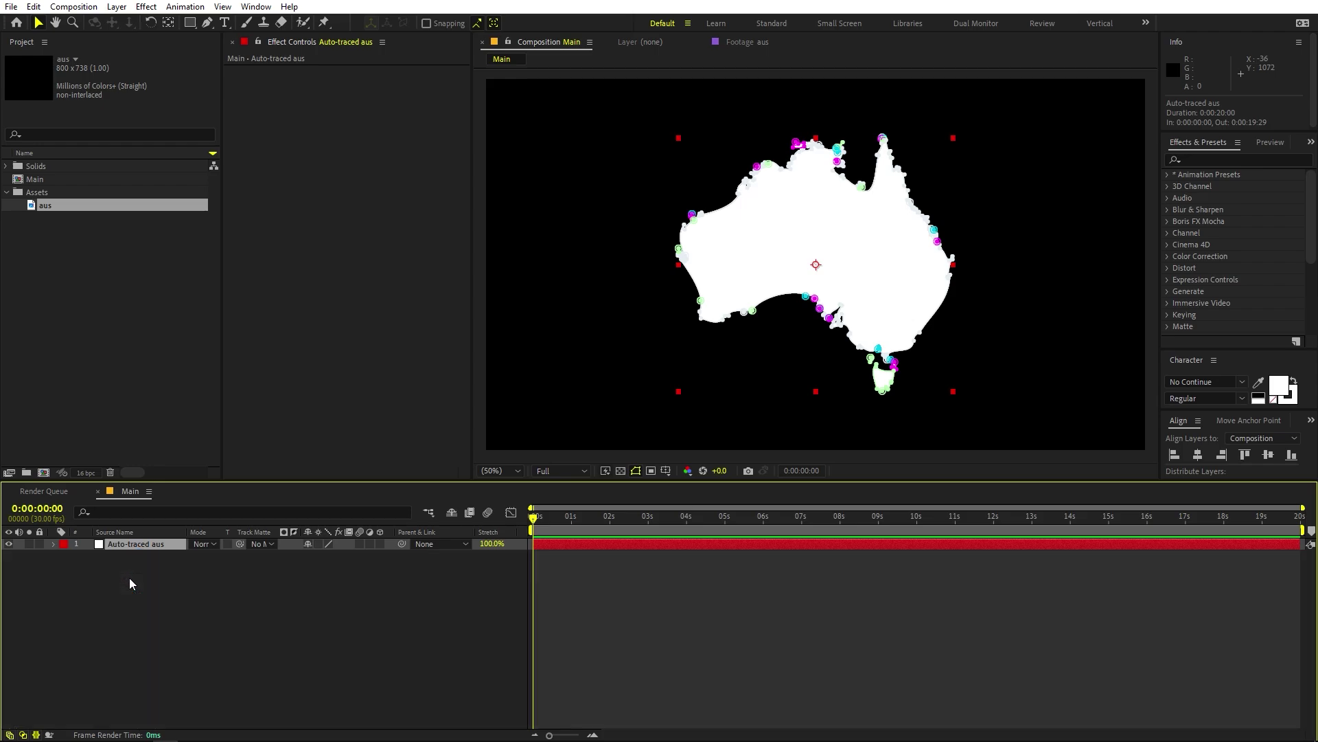
{"action": "left_click", "coordinate": [129, 578]}
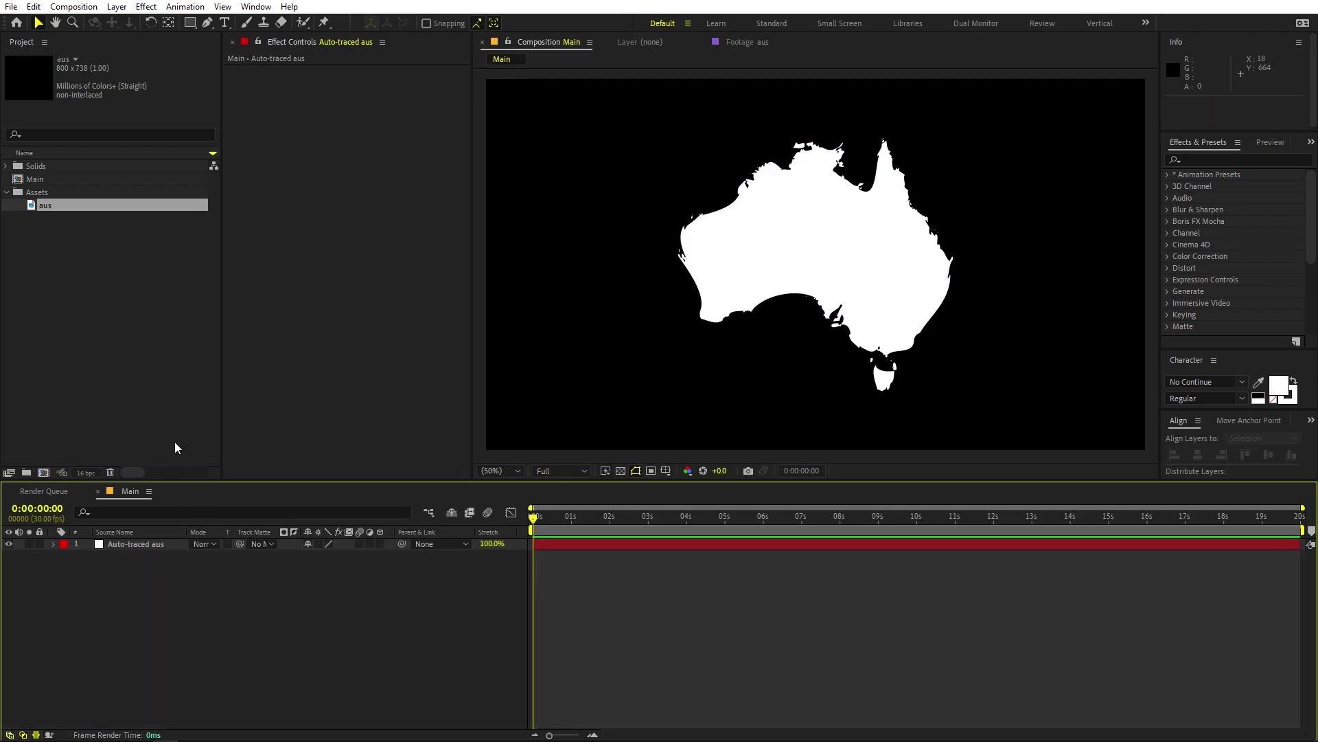
Draw a closed four-point white shape with the Pen tool in the empty area southwest of the map.
{"action": "left_click", "coordinate": [206, 22]}
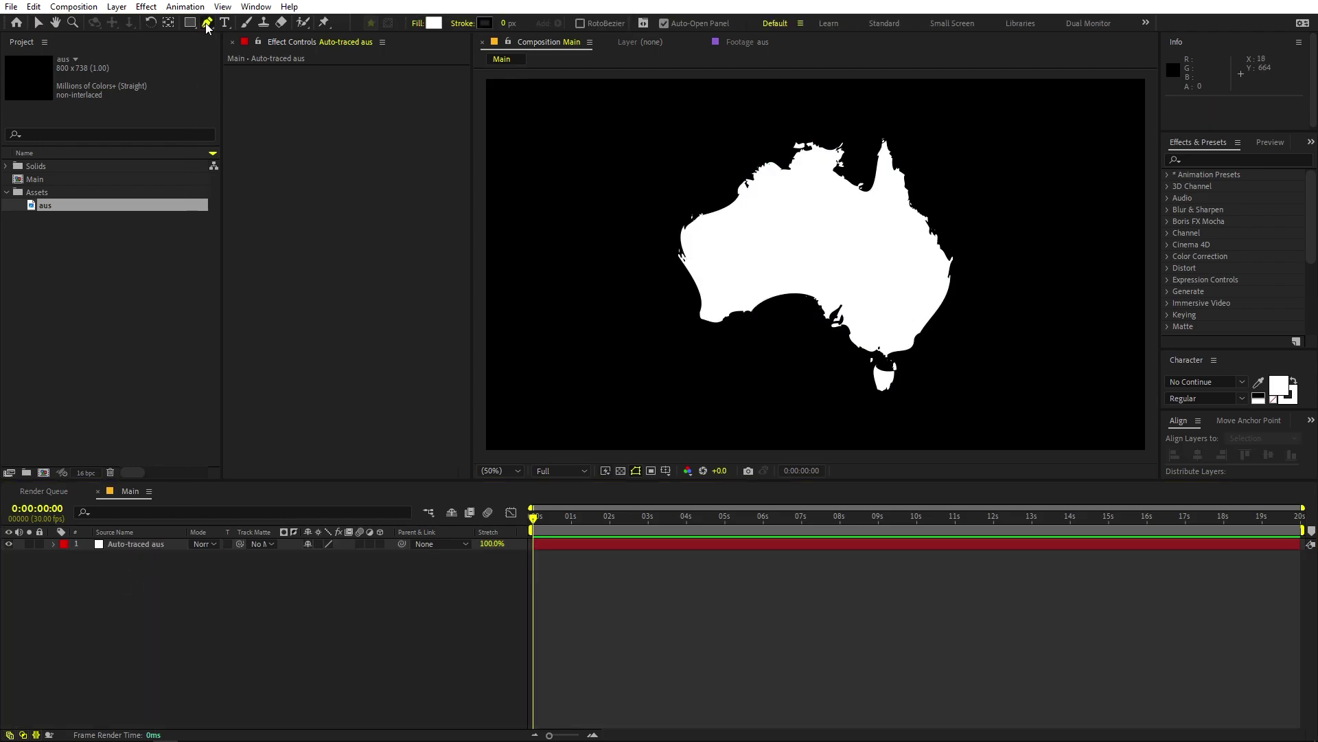
{"action": "left_click", "coordinate": [552, 312]}
{"action": "left_click", "coordinate": [610, 294]}
{"action": "left_click", "coordinate": [621, 356]}
{"action": "left_click", "coordinate": [576, 389]}
{"action": "left_click", "coordinate": [552, 312]}
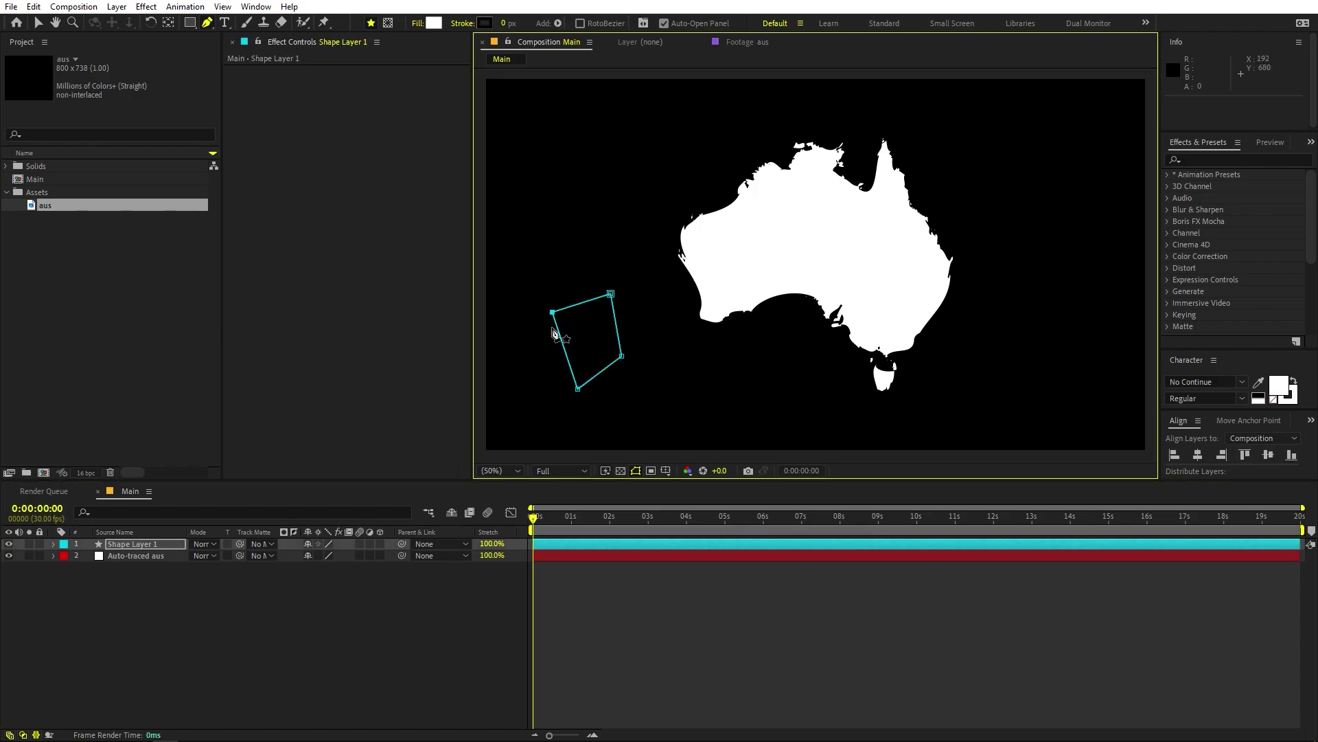
{"action": "left_click", "coordinate": [142, 603]}
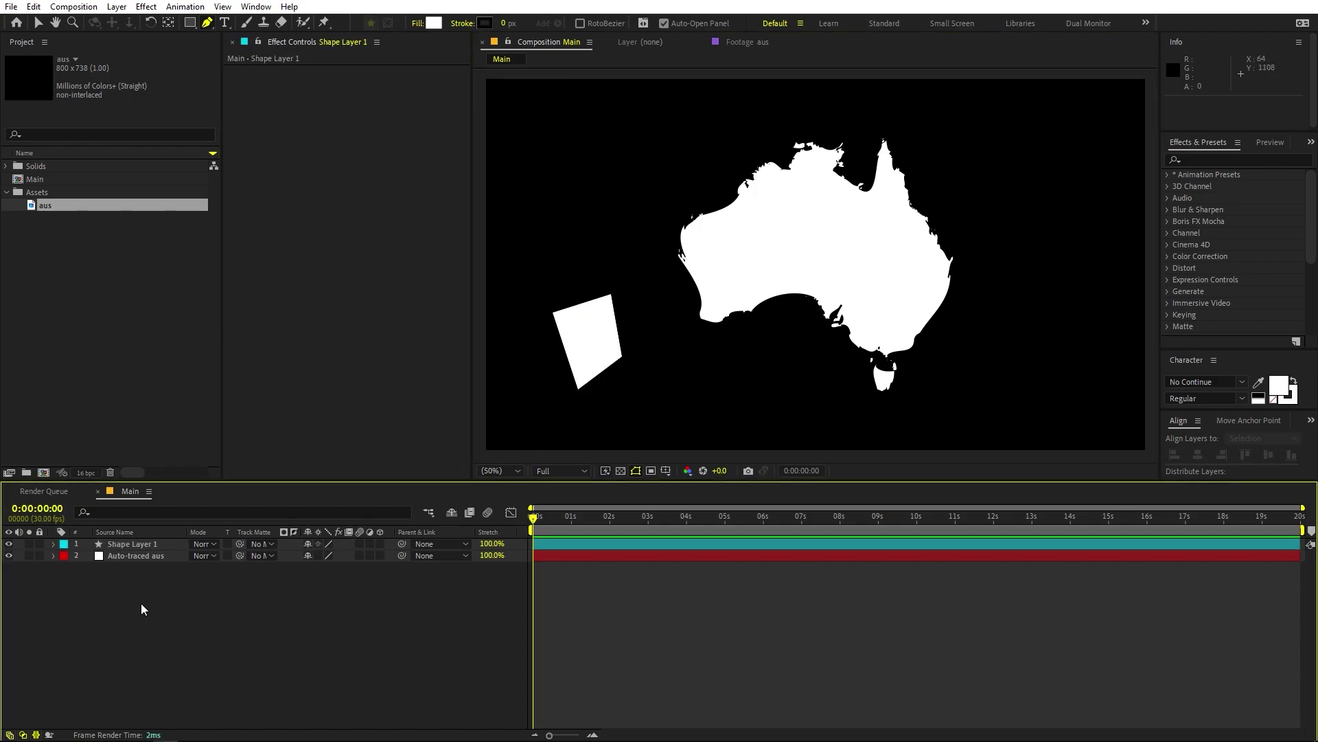
Expand Shape Layer 1 down to the Path property of Path 1 and set a keyframe for it at 0:00:00:00.
{"action": "left_click", "coordinate": [103, 544]}
{"action": "left_click", "coordinate": [54, 543]}
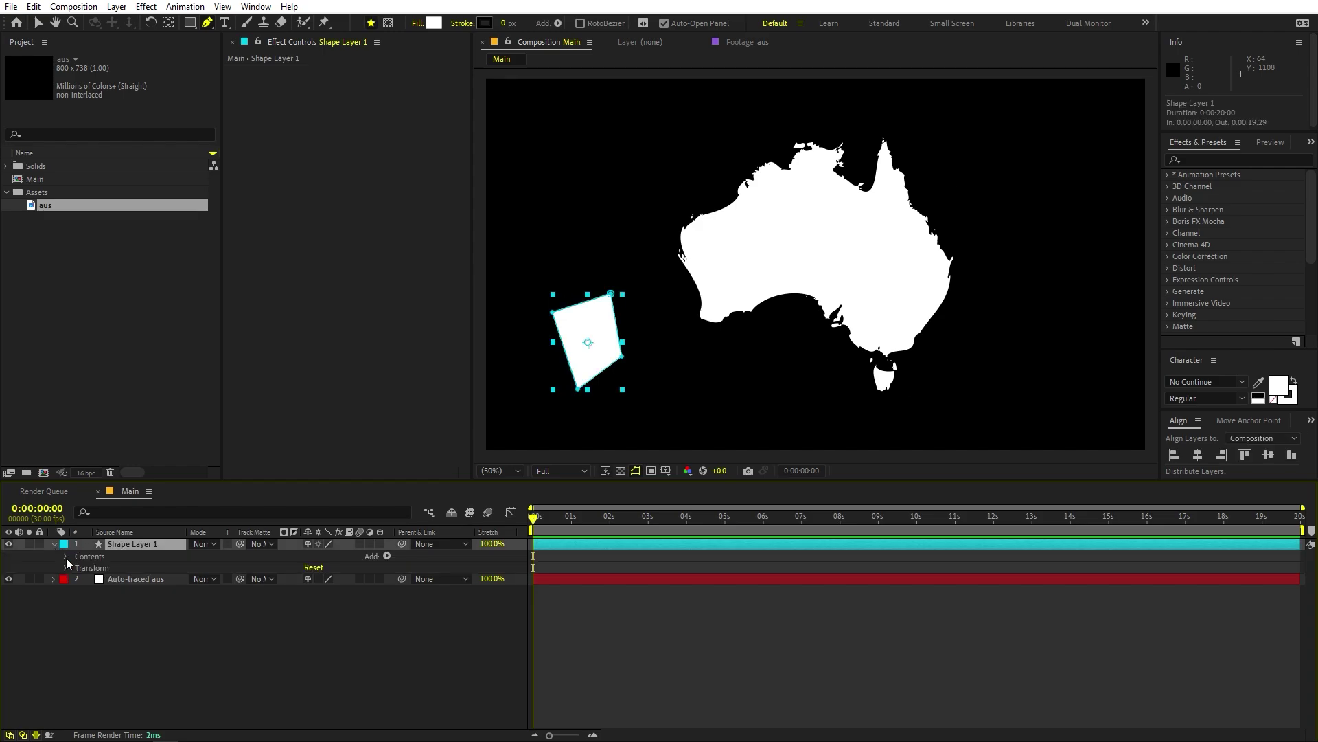
{"action": "left_click", "coordinate": [66, 557]}
{"action": "left_click", "coordinate": [78, 568]}
{"action": "left_click", "coordinate": [89, 580]}
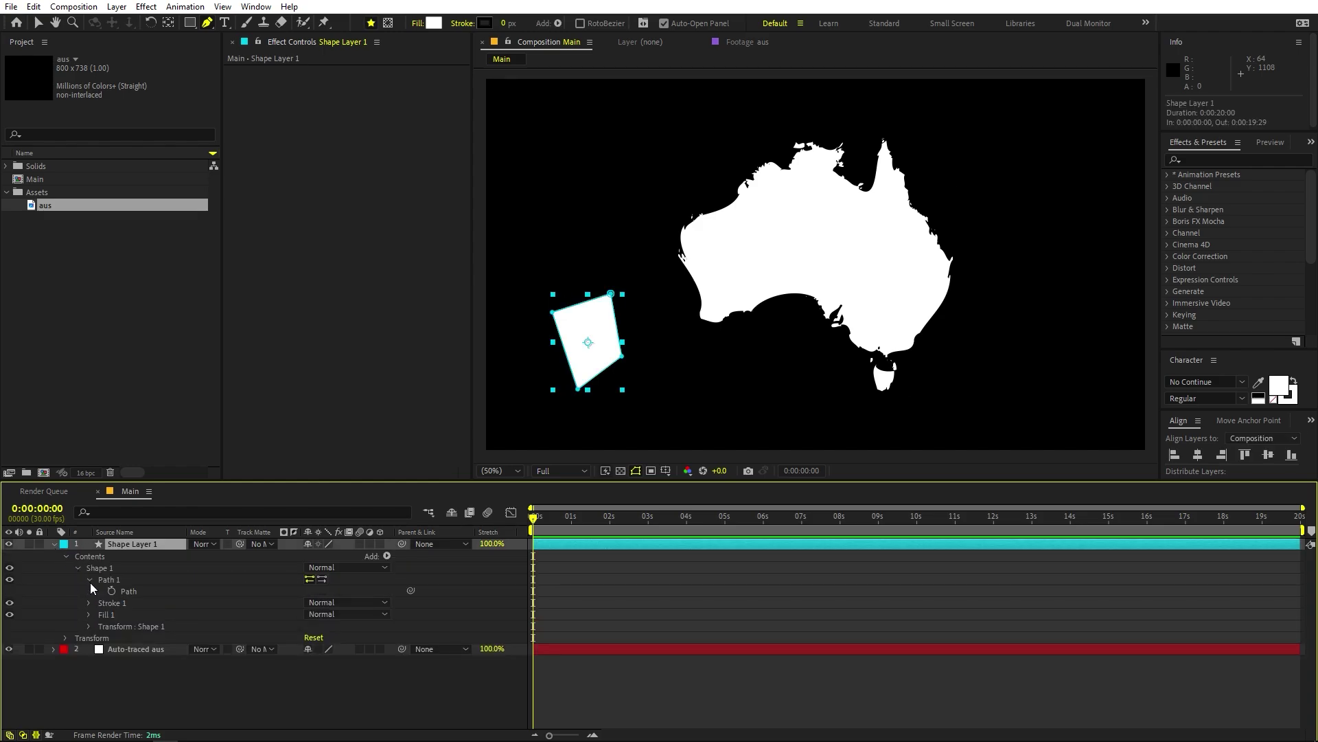
{"action": "left_click", "coordinate": [111, 591]}
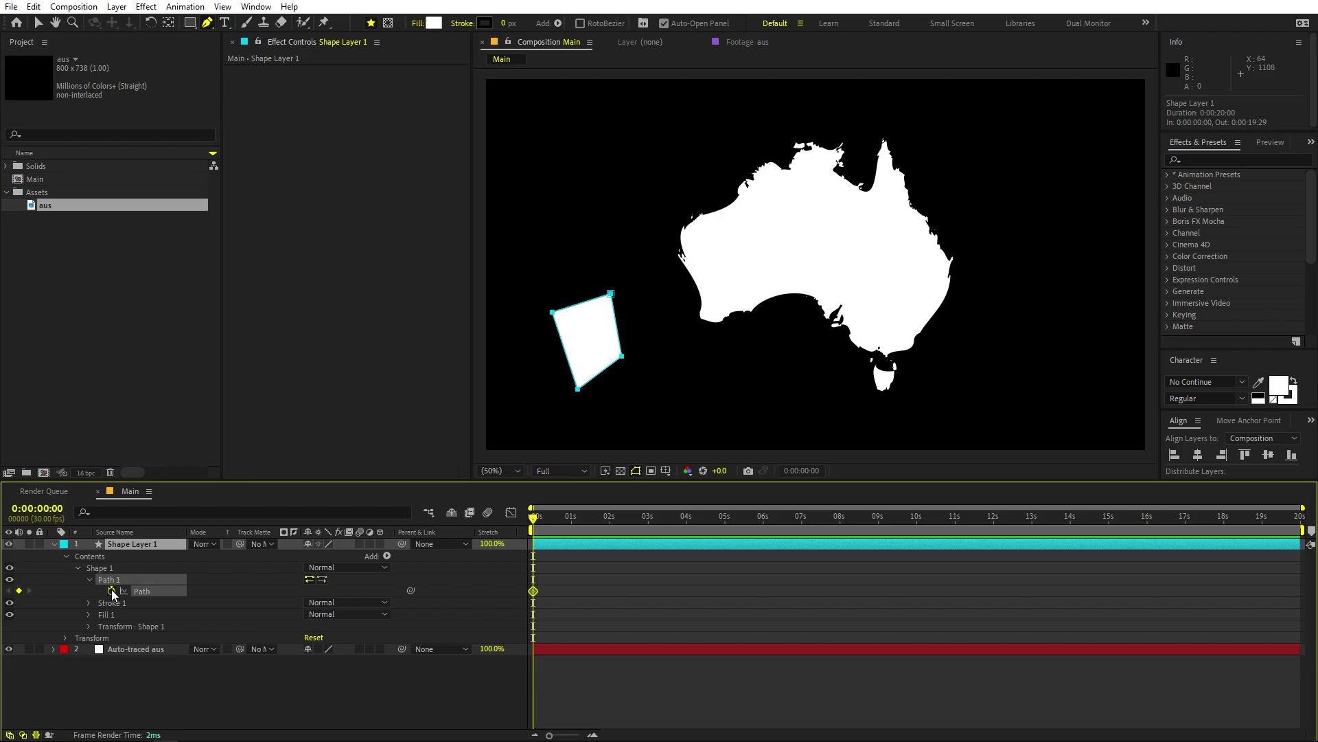
Expand the Auto-traced aus layer down to its full list of masks.
{"action": "left_click", "coordinate": [132, 649]}
{"action": "left_click", "coordinate": [54, 649]}
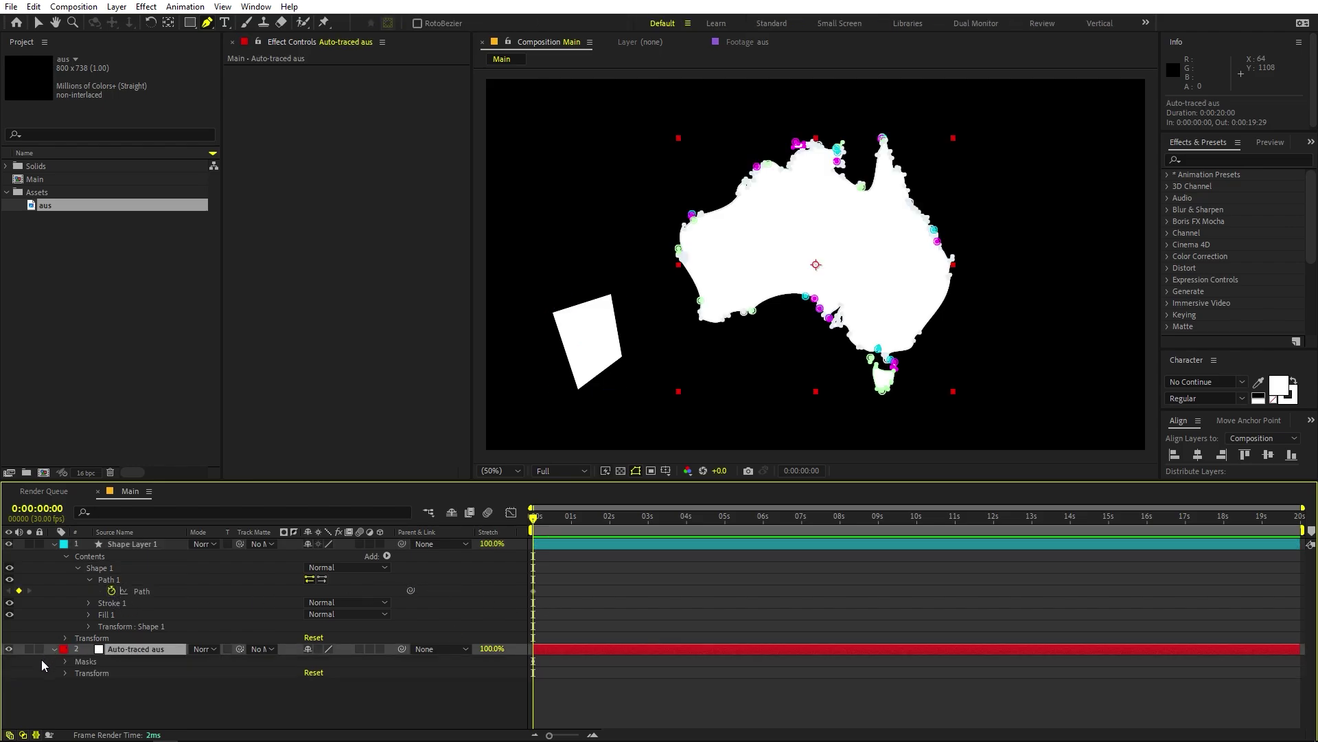
{"action": "left_click", "coordinate": [65, 661]}
{"action": "scroll", "coordinate": [137, 663], "scroll_direction": "down", "scroll_amount": 10}
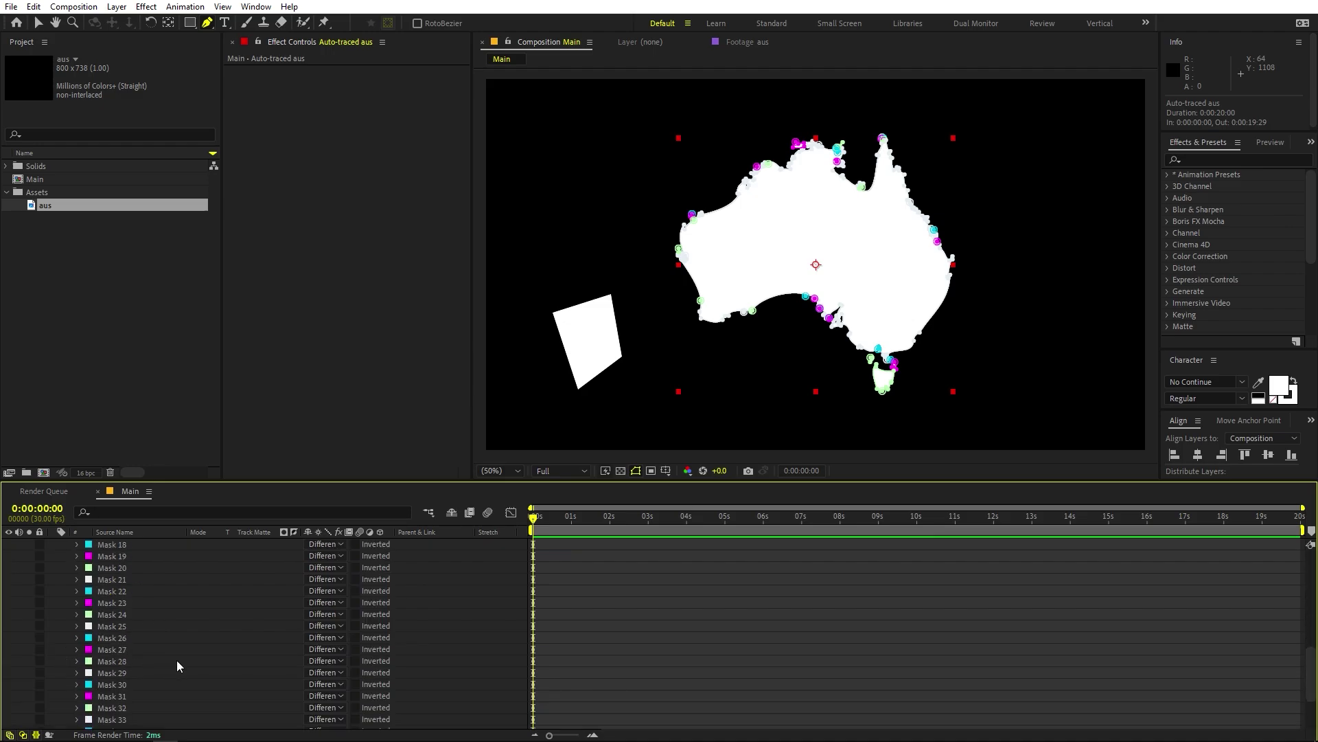
Examine the small island mask paths off the mainland's northwest coast at high magnification.
{"action": "key", "text": "h"}
{"action": "key", "text": "period"}
{"action": "key", "text": "period"}
{"action": "key", "text": "period"}
{"action": "key", "text": "period"}
{"action": "key", "text": "period"}
{"action": "key", "text": "period"}
{"action": "left_click_drag", "start_coordinate": [663, 212], "coordinate": [833, 360]}
{"action": "mouse_move", "coordinate": [481, 137]}
{"action": "left_mouse_down"}
{"action": "mouse_move", "coordinate": [487, 306]}
{"action": "mouse_move", "coordinate": [769, 285]}
{"action": "left_mouse_up"}
{"action": "key", "text": "g"}
{"action": "left_click", "coordinate": [766, 282]}
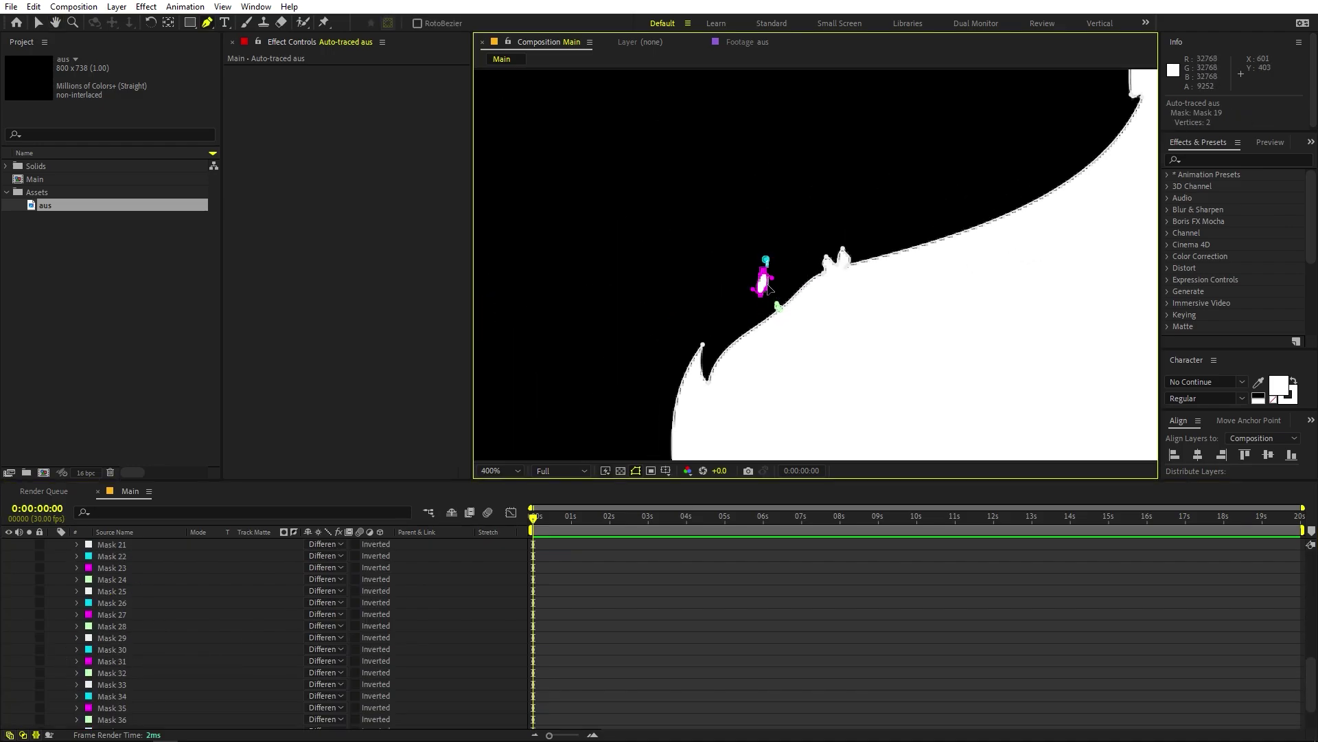
{"action": "key", "text": "period"}
{"action": "key", "text": "h"}
{"action": "key", "text": "g"}
{"action": "scroll", "coordinate": [155, 663], "scroll_direction": "up", "scroll_amount": 1}
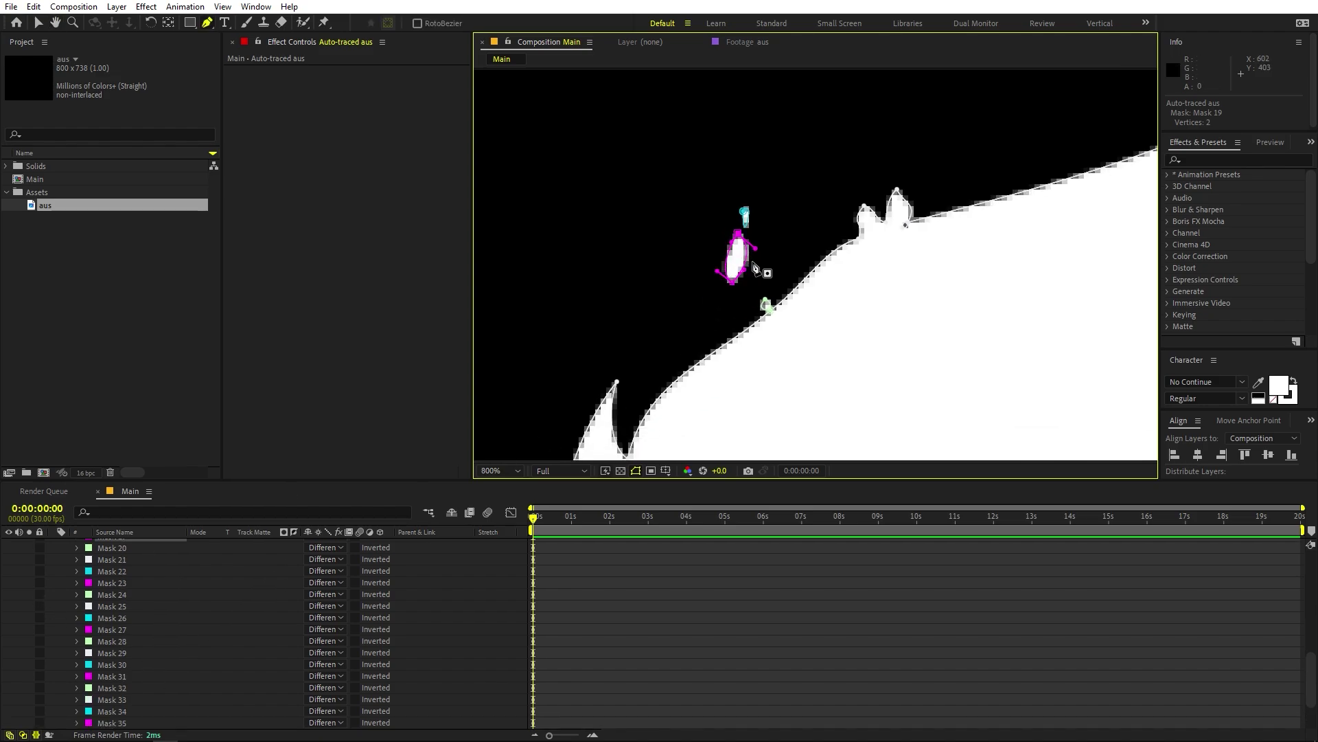
Select the mainland outline's mask through its coastline points and expand the properties of Mask 5.
{"action": "left_click", "coordinate": [866, 209]}
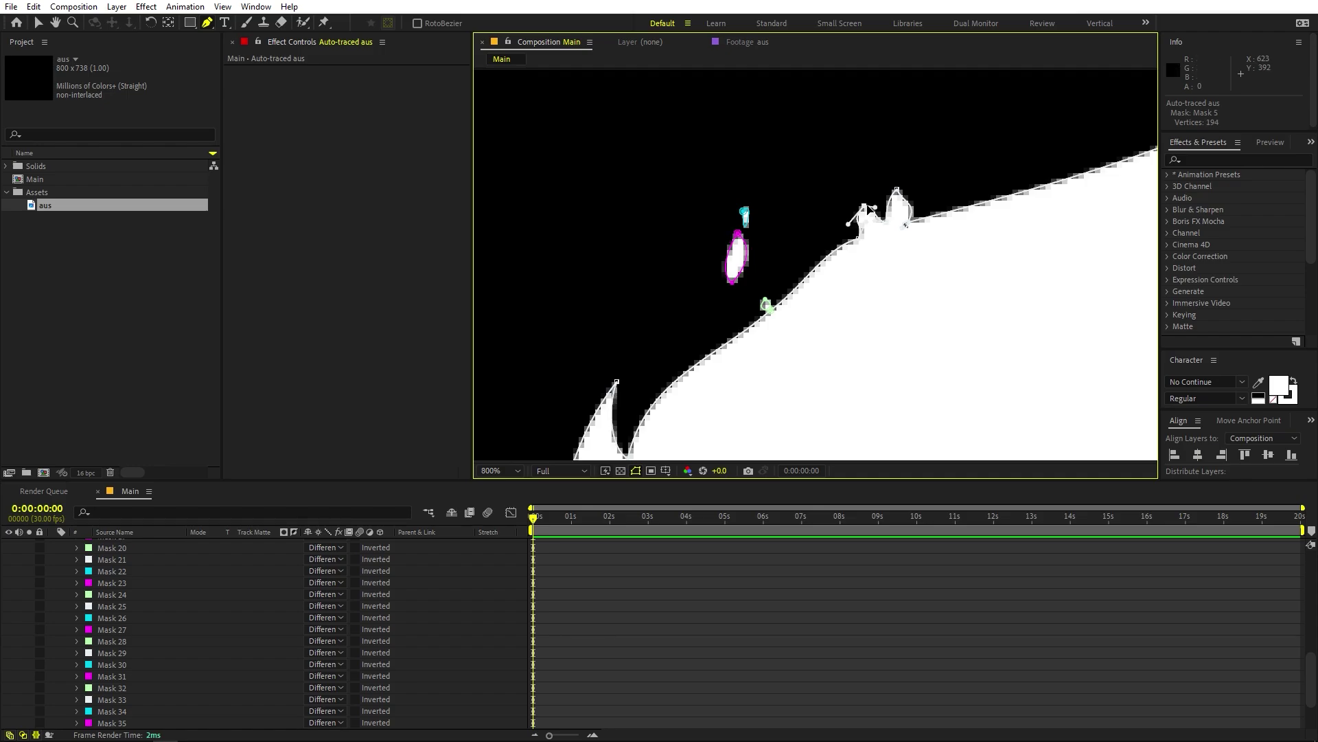
{"action": "key", "text": "comma"}
{"action": "key", "text": "comma"}
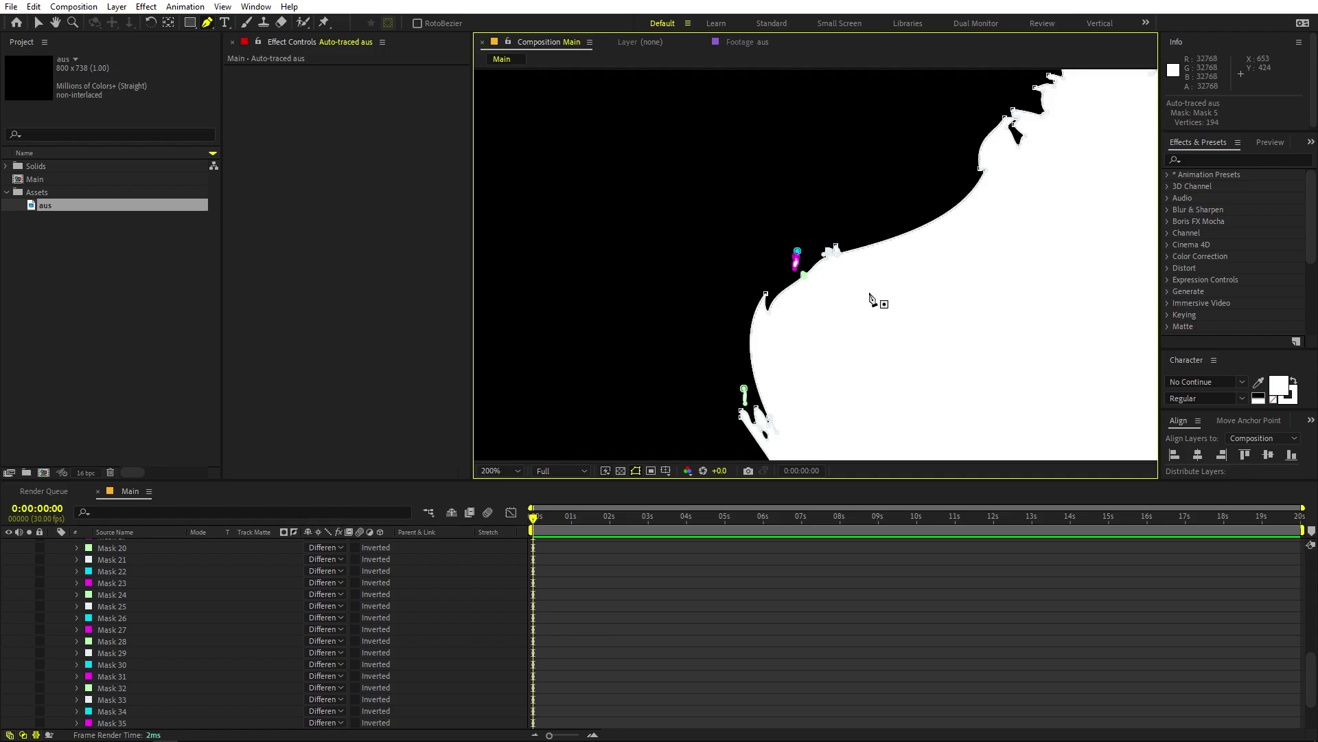
{"action": "left_click", "coordinate": [767, 295]}
{"action": "scroll", "coordinate": [182, 653], "scroll_direction": "up", "scroll_amount": 6}
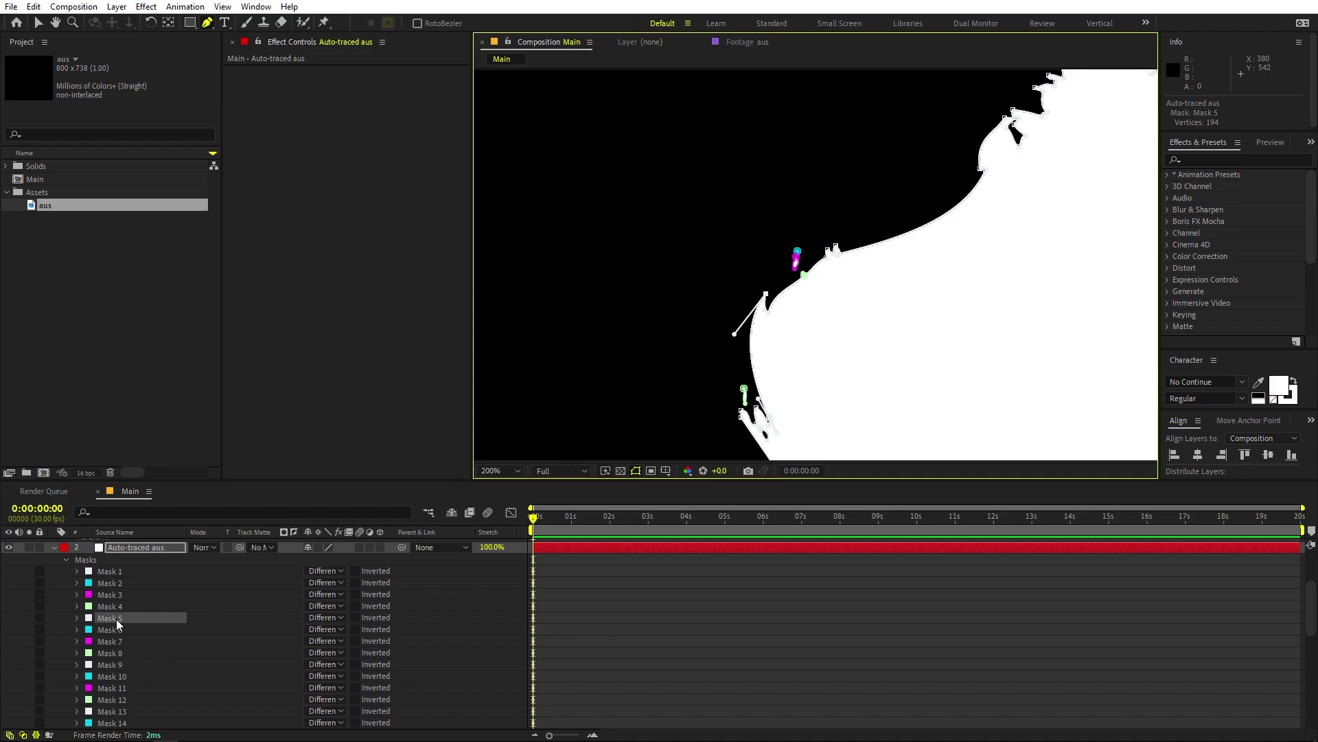
{"action": "key", "text": "comma"}
{"action": "left_click_drag", "start_coordinate": [959, 270], "coordinate": [908, 268]}
{"action": "key", "text": "g"}
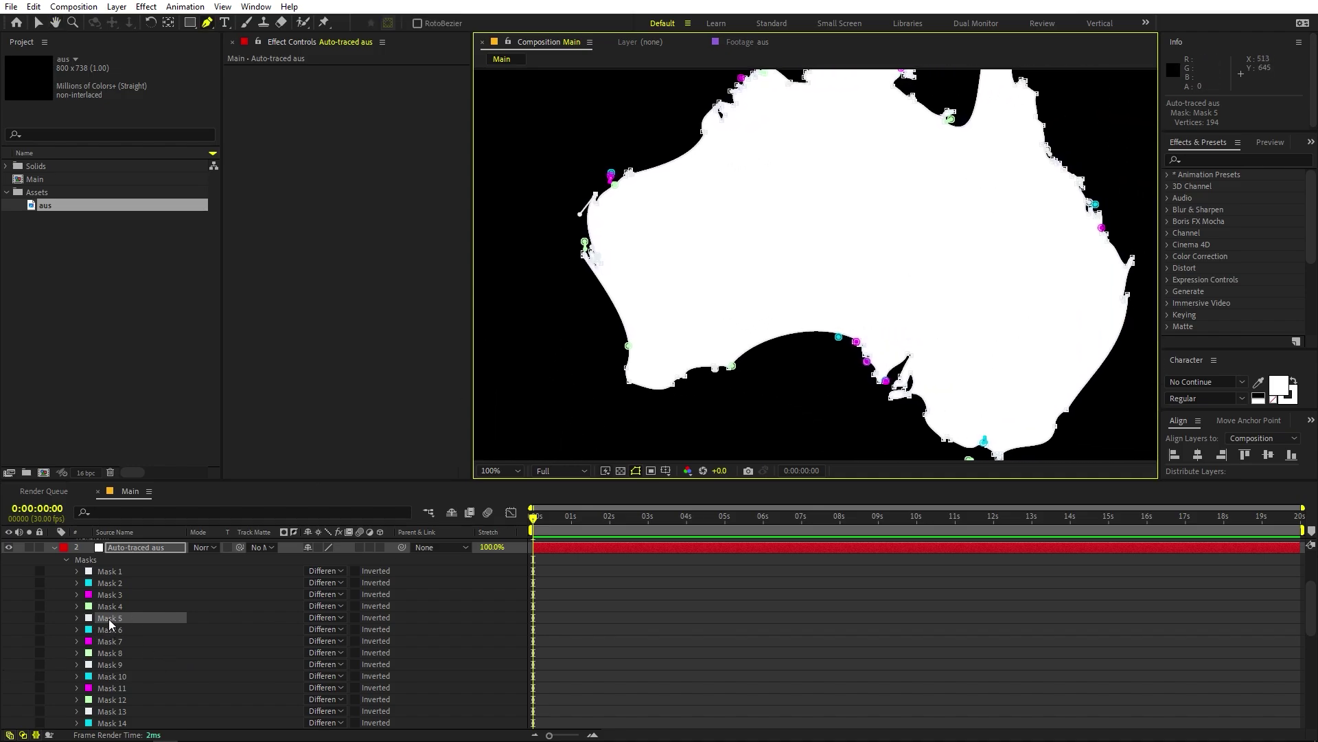
{"action": "left_click", "coordinate": [77, 618]}
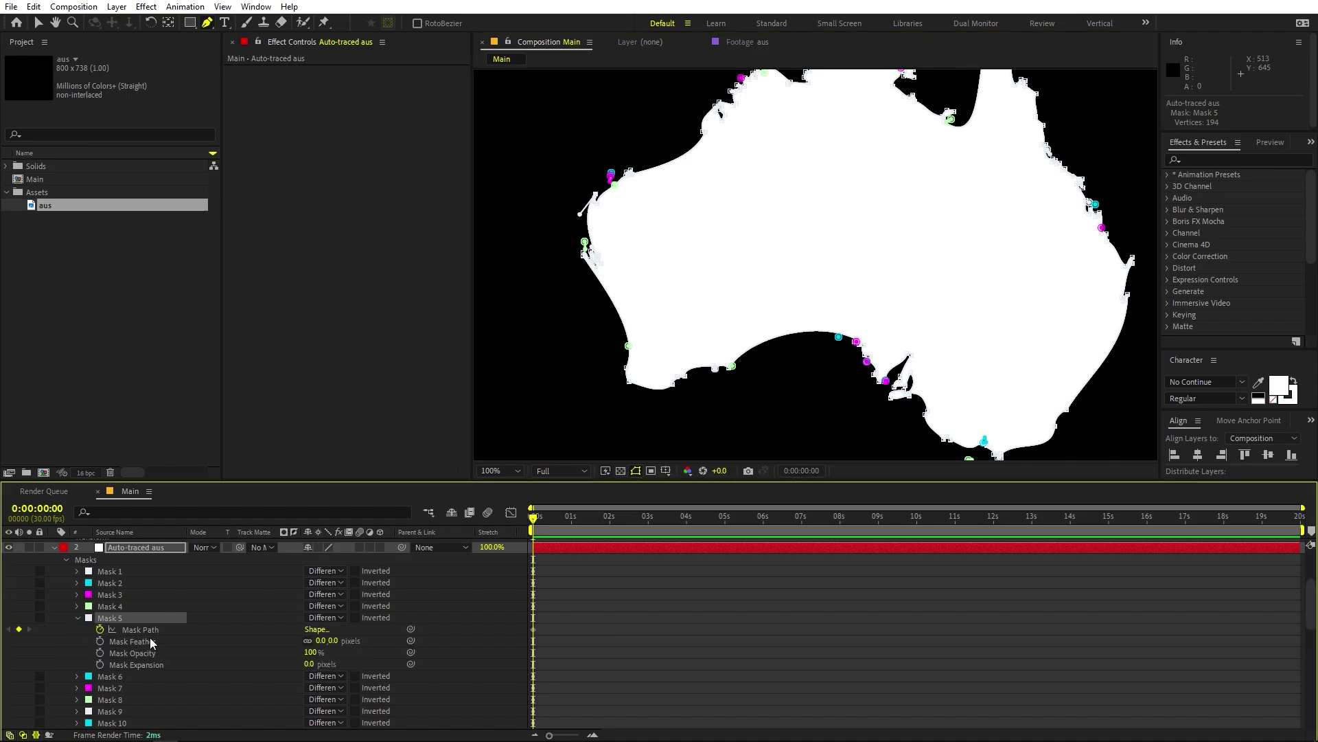
Copy the Mask Path keyframe of Mask 5 and paste it over the Path keyframe of Path 1 in Shape Layer 1.
{"action": "left_click", "coordinate": [553, 636]}
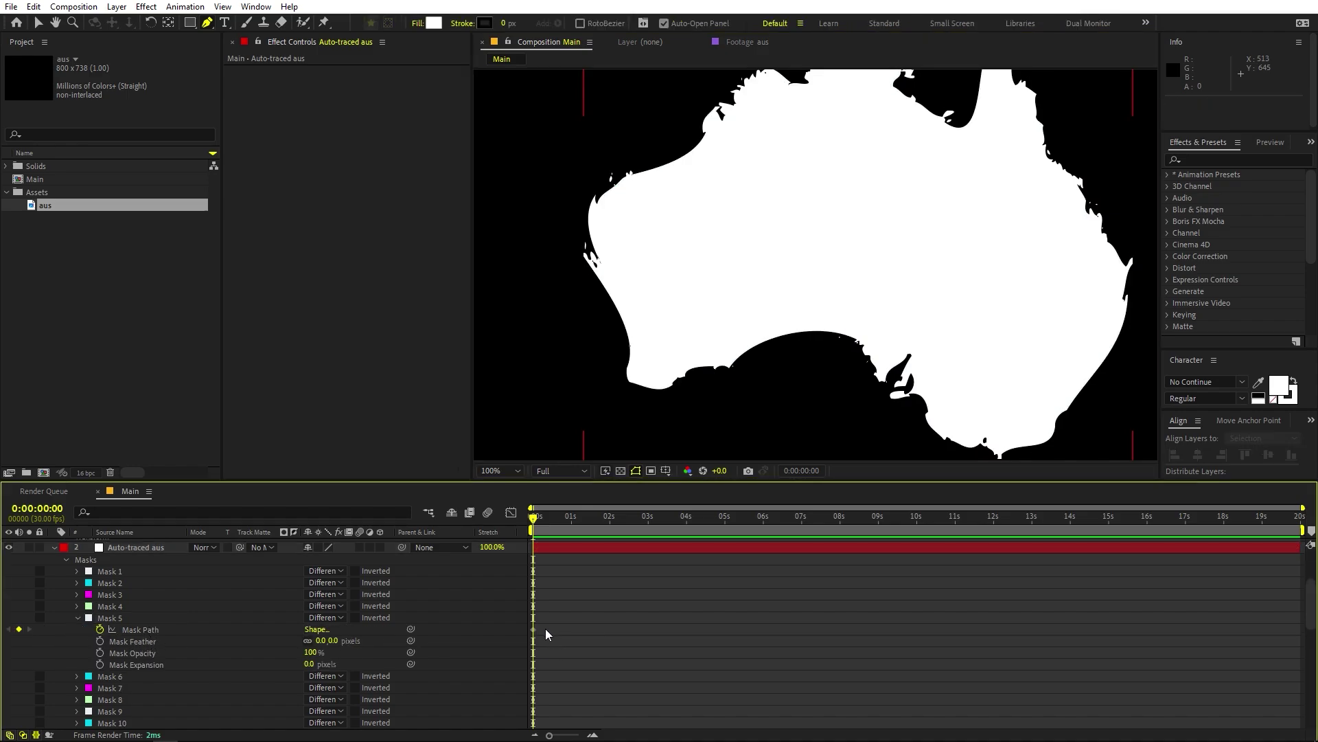
{"action": "left_click", "coordinate": [534, 629]}
{"action": "key", "text": "ctrl+c"}
{"action": "left_click", "coordinate": [575, 662]}
{"action": "key", "text": "ctrl+v"}
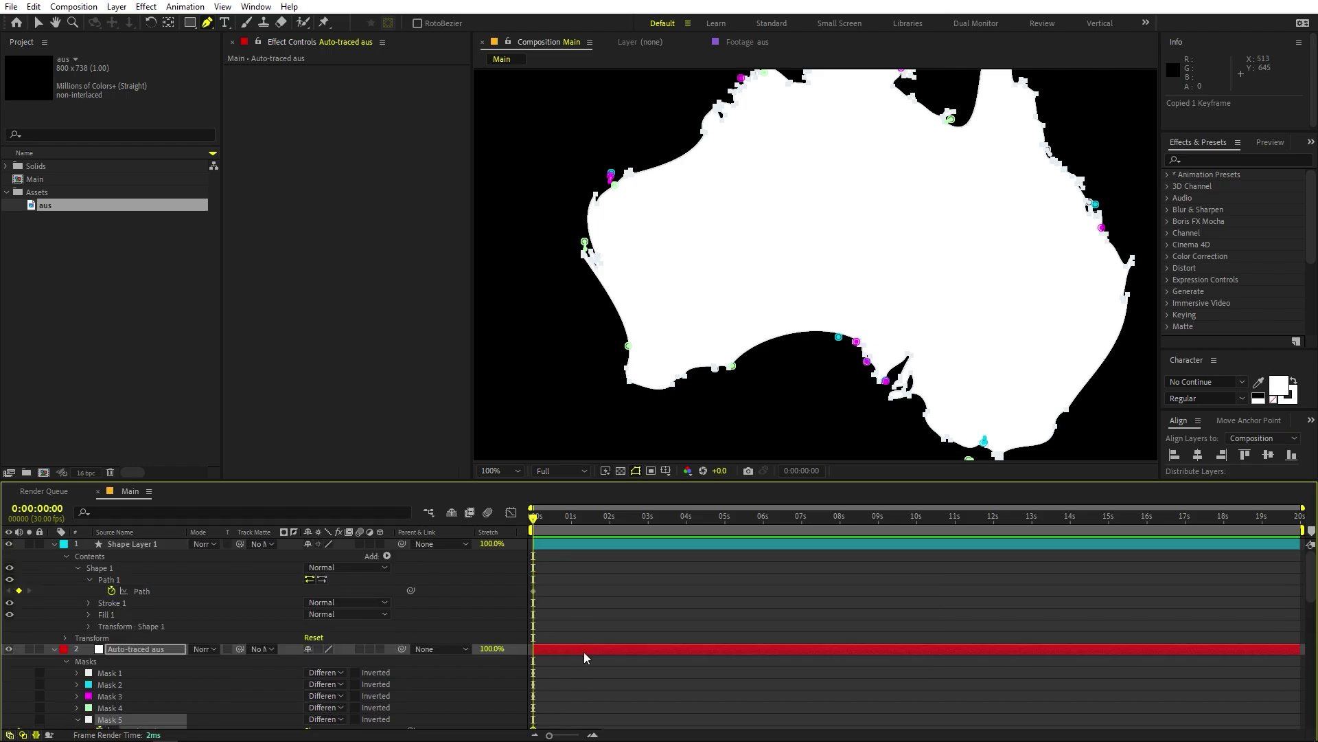
{"action": "left_click", "coordinate": [133, 590]}
{"action": "left_click", "coordinate": [534, 591]}
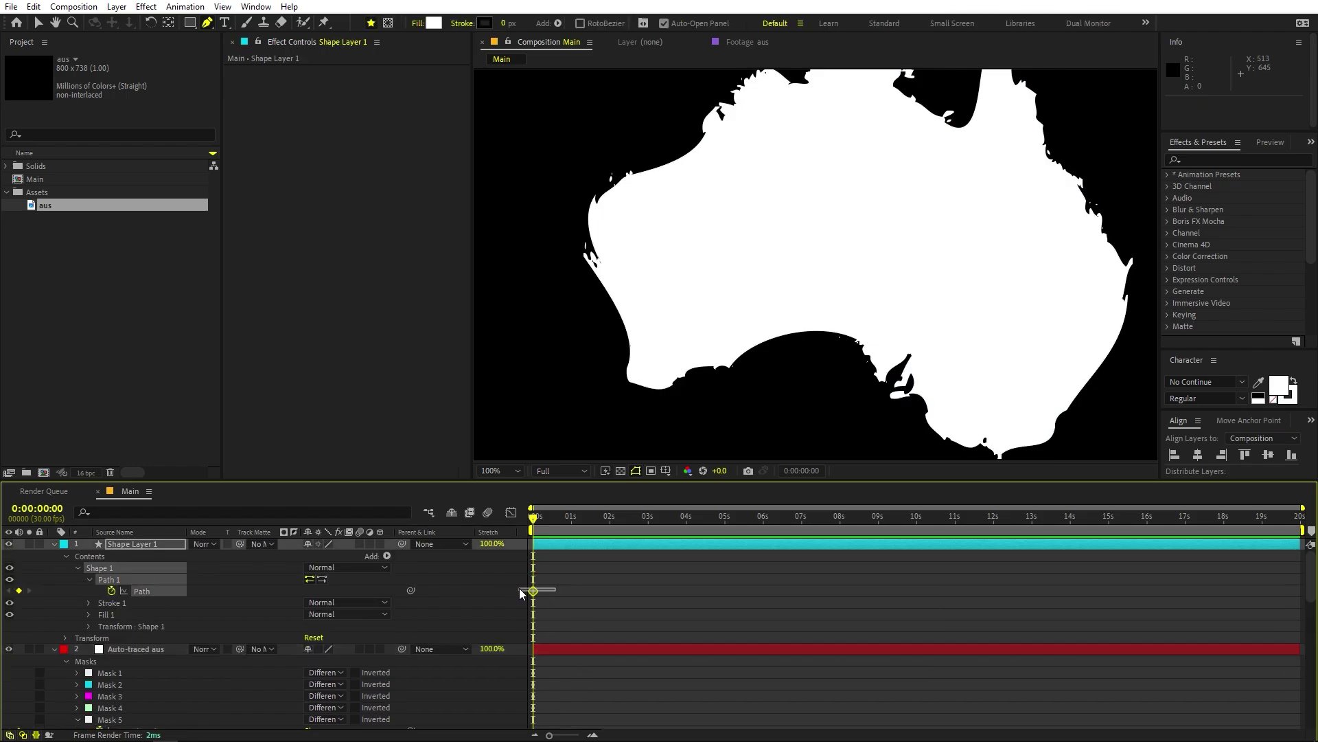
{"action": "key", "text": "ctrl+v"}
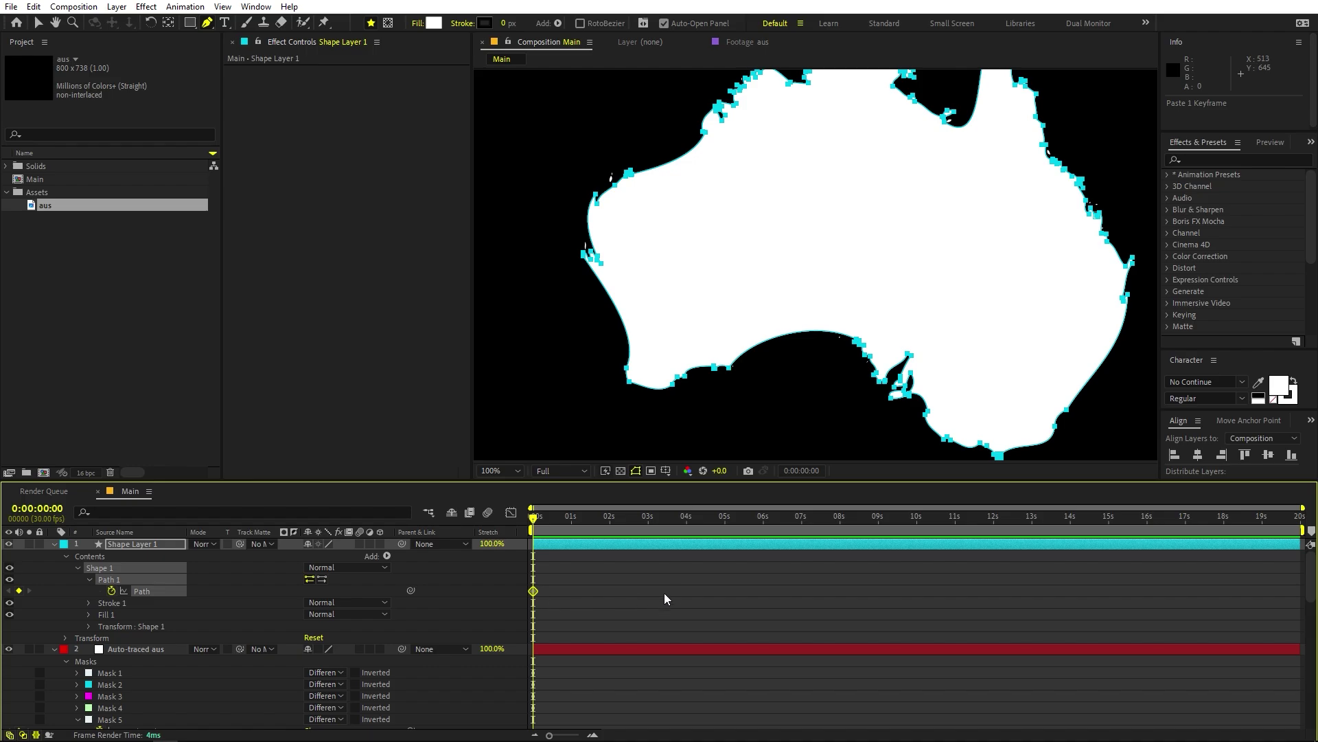
Duplicate Path 1 inside Shape 1 and expand the duplicate to show its Path keyframe.
{"action": "scroll", "coordinate": [790, 295], "scroll_direction": "down", "scroll_amount": 2}
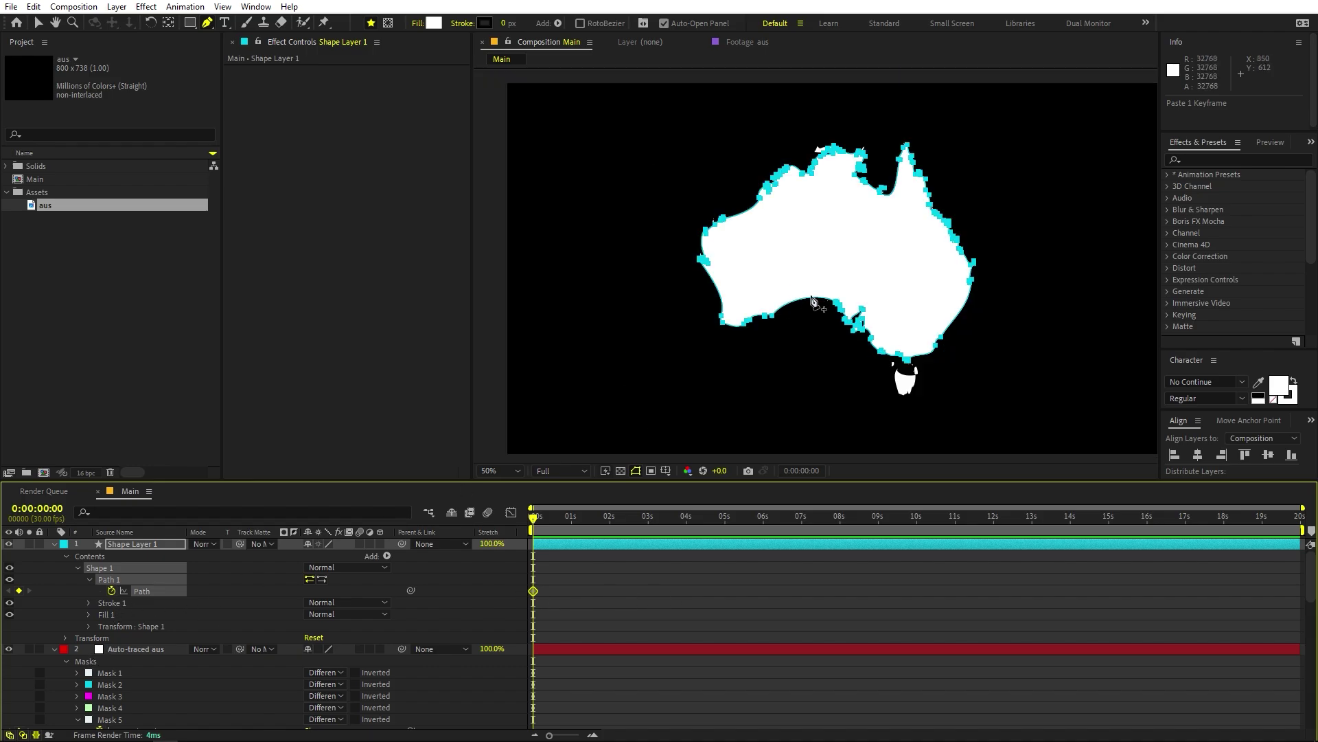
{"action": "scroll", "coordinate": [824, 268], "scroll_direction": "up", "scroll_amount": 2}
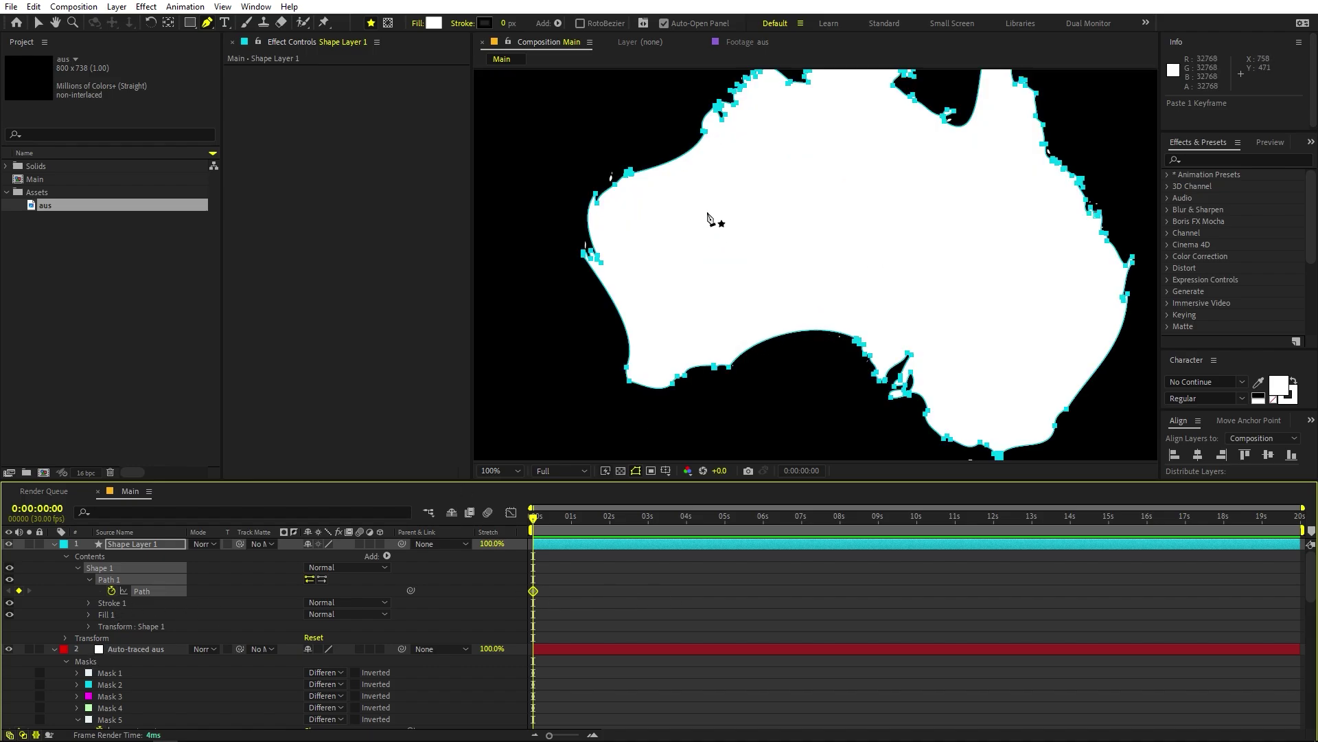
{"action": "key", "text": "h"}
{"action": "left_click_drag", "start_coordinate": [848, 328], "coordinate": [722, 169]}
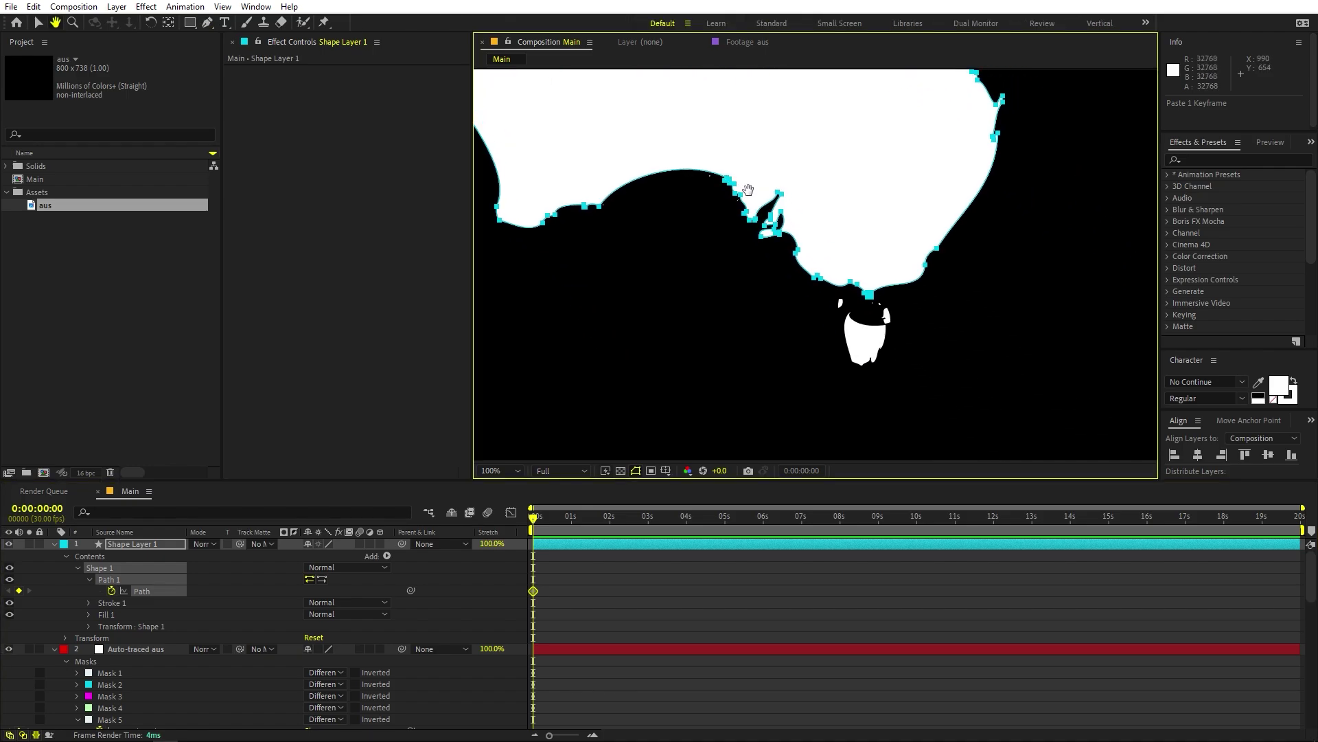
{"action": "left_click_drag", "start_coordinate": [868, 359], "coordinate": [824, 261]}
{"action": "scroll", "coordinate": [824, 261], "scroll_direction": "up", "scroll_amount": 4}
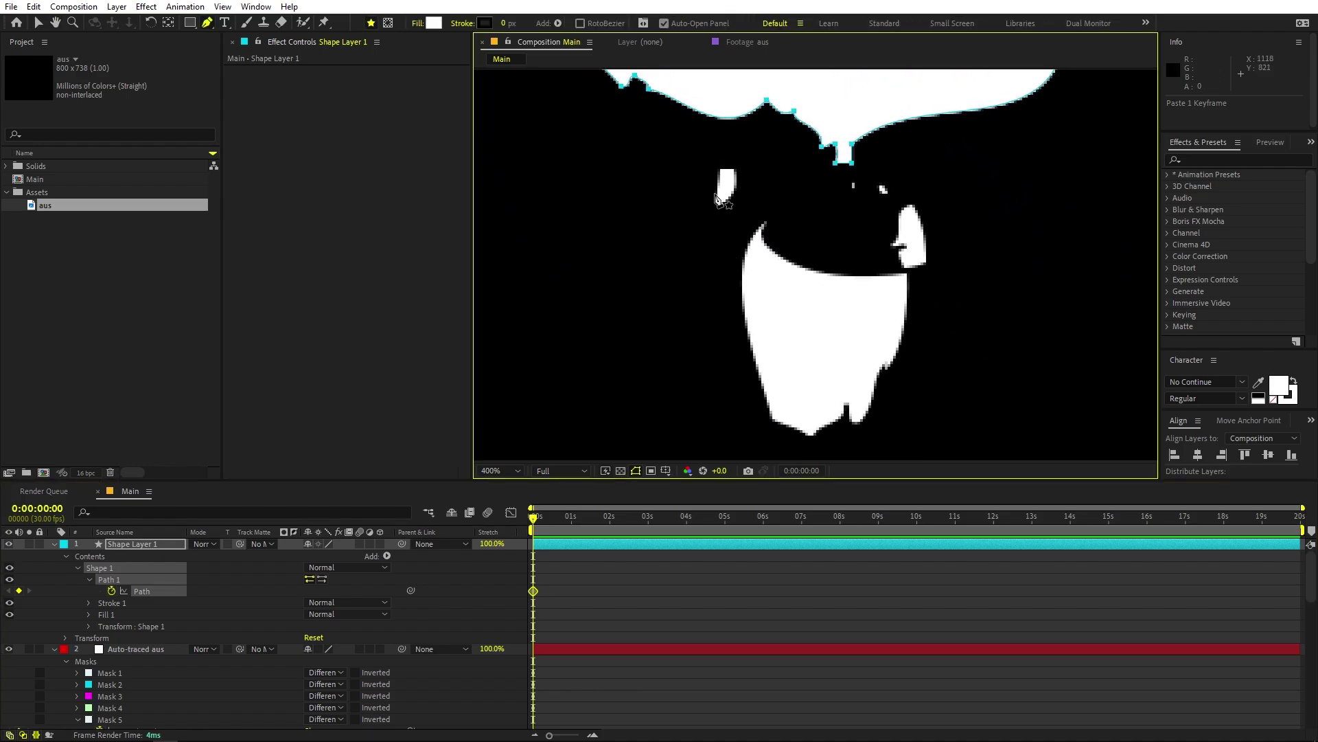
{"action": "key", "text": "g"}
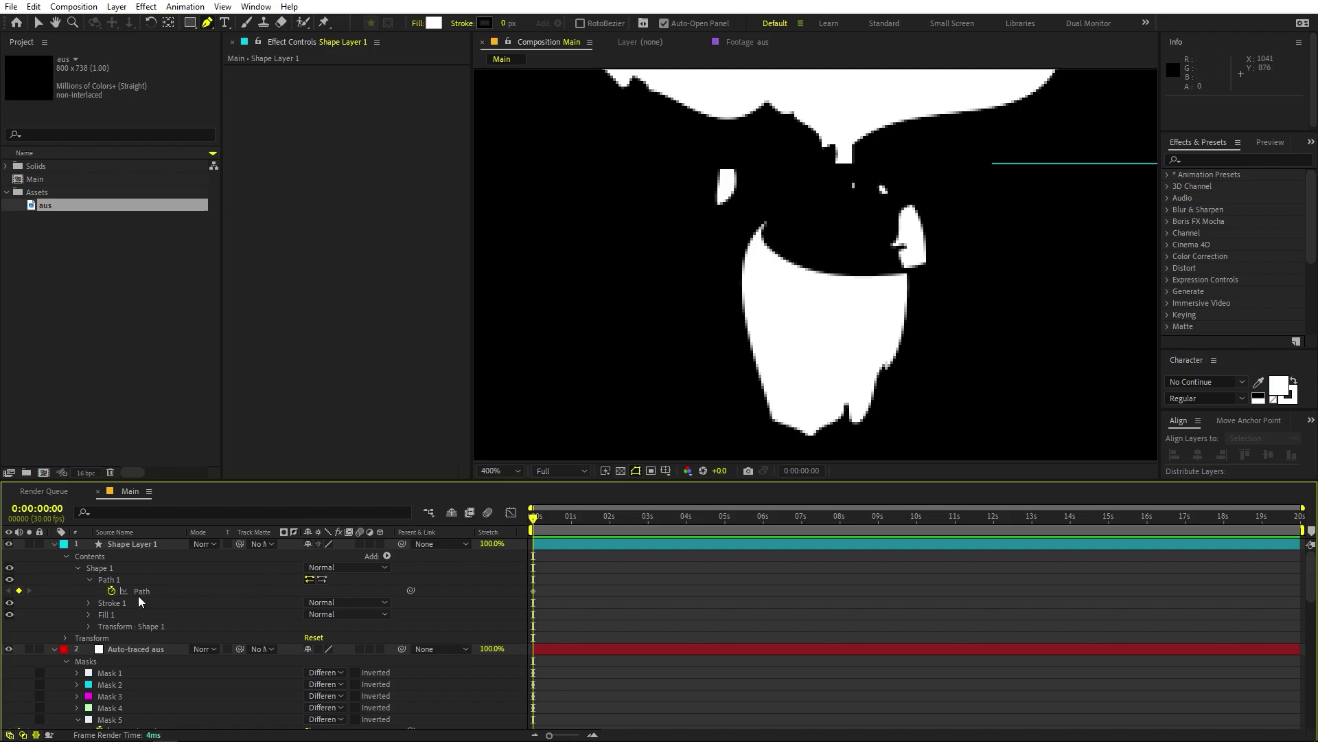
{"action": "left_click", "coordinate": [113, 581]}
{"action": "key", "text": "ctrl+d"}
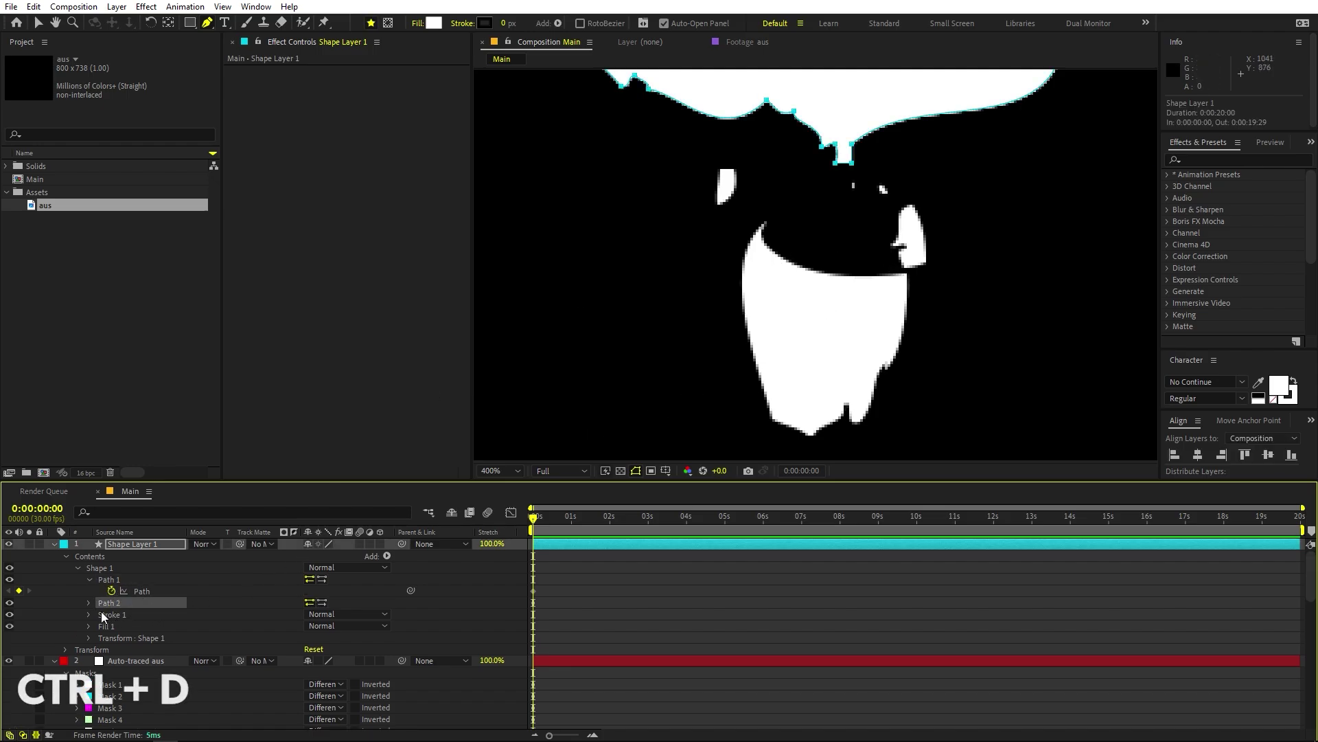
{"action": "left_click", "coordinate": [88, 603]}
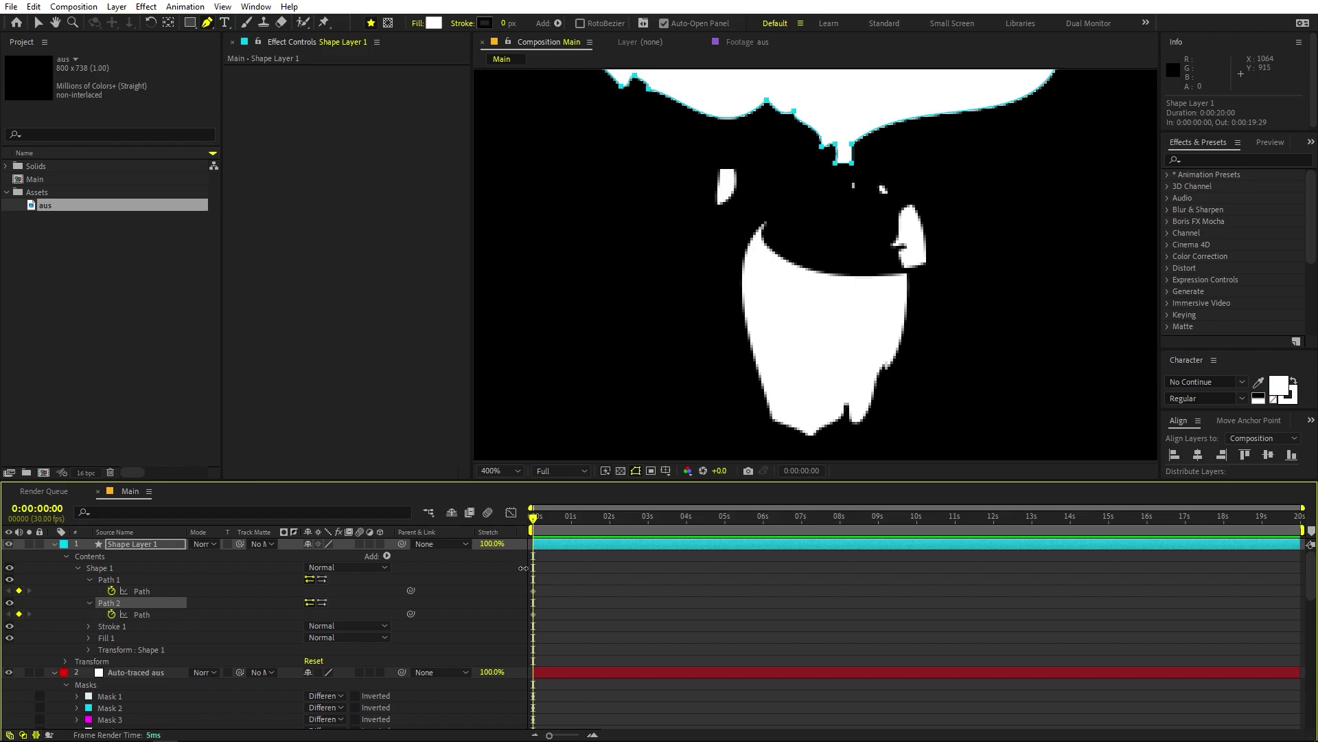
Copy the Mask Path keyframe of Mask 36, the small island northwest of Tasmania, and paste it over the Path keyframe of Path 2.
{"action": "left_click", "coordinate": [616, 671]}
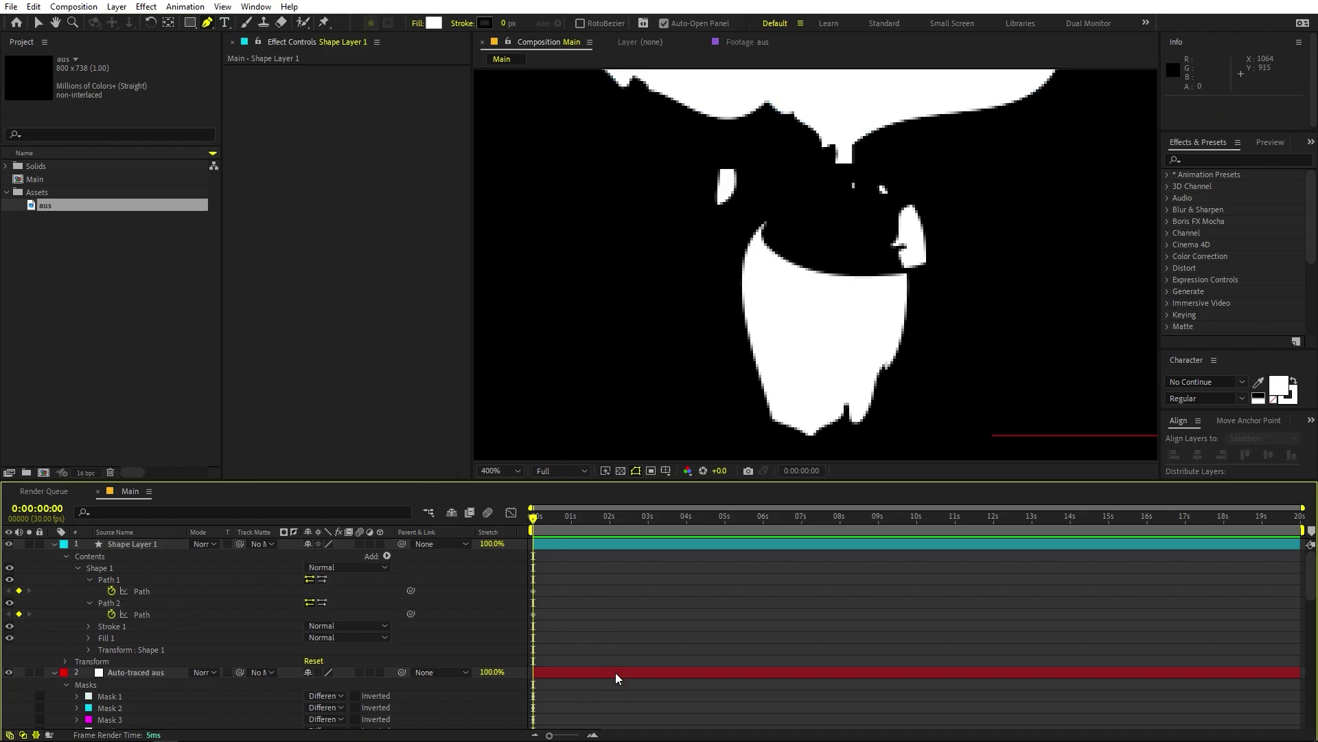
{"action": "left_click", "coordinate": [723, 171]}
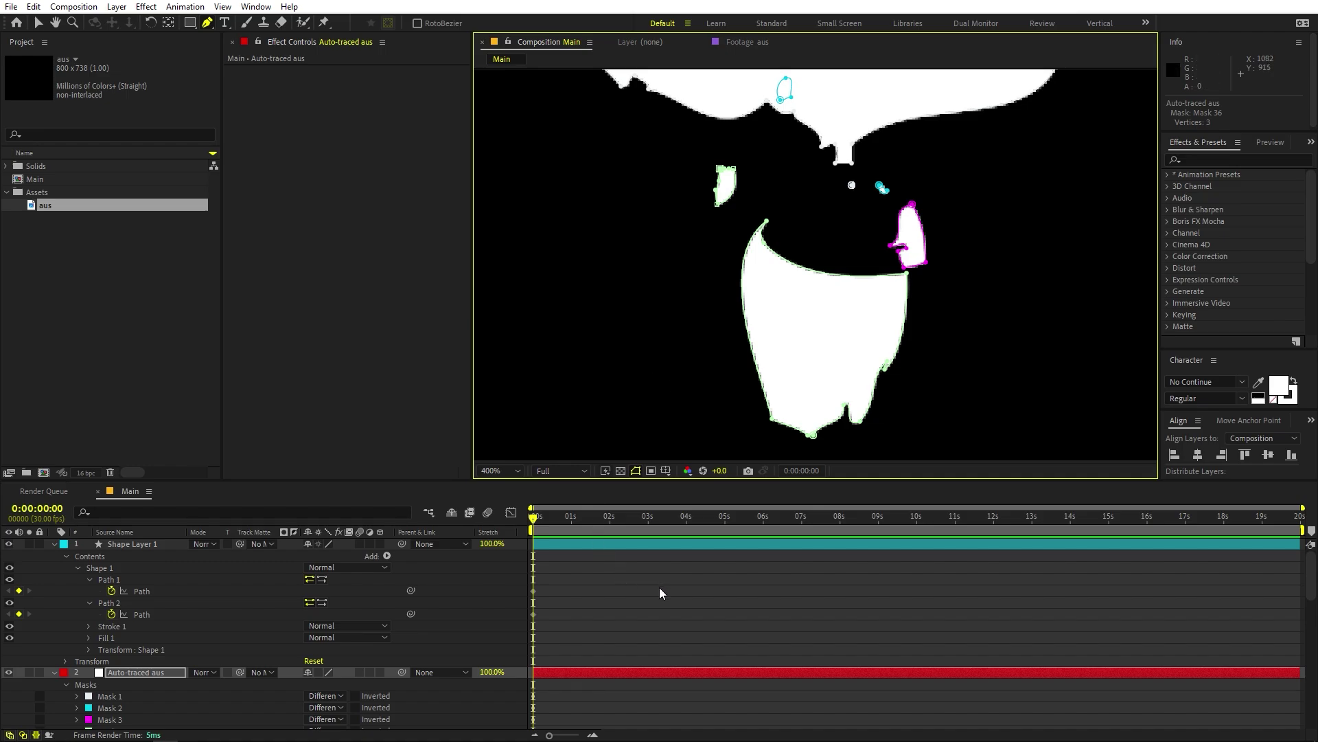
{"action": "scroll", "coordinate": [621, 672], "scroll_direction": "down", "scroll_amount": 12}
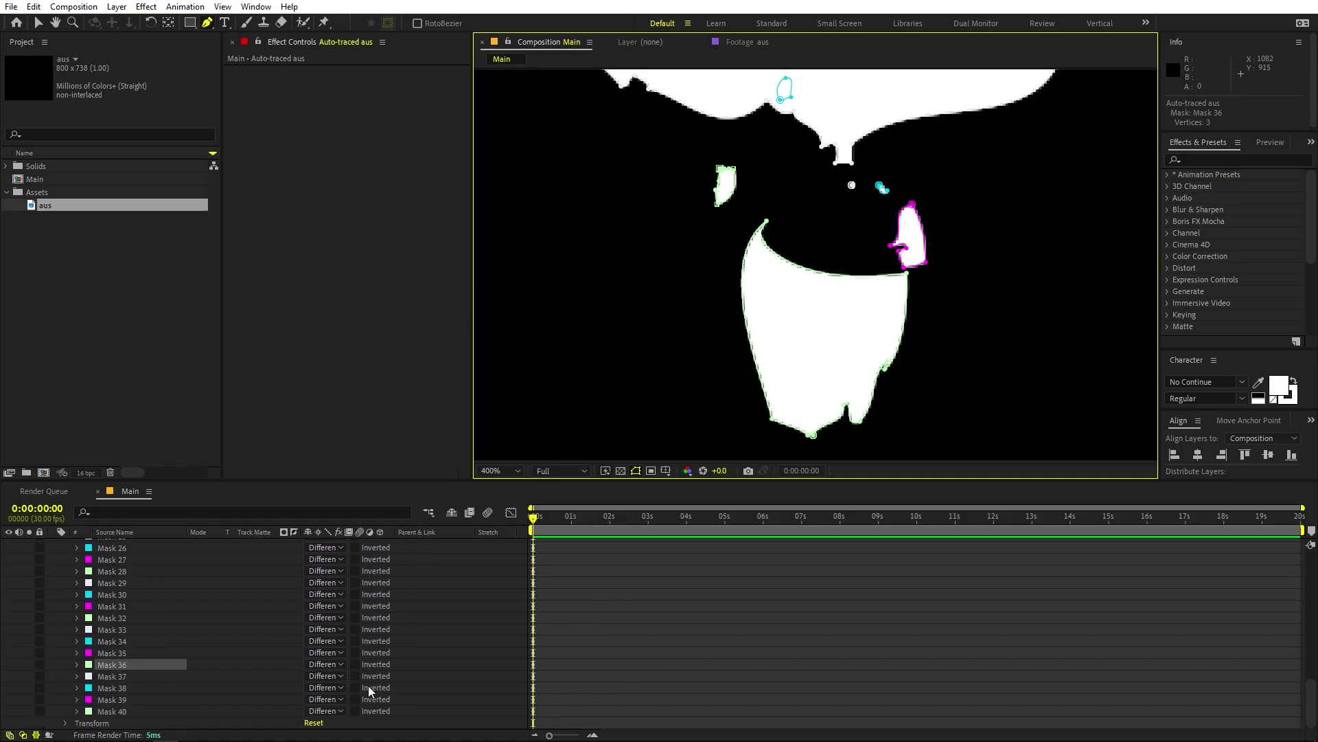
{"action": "left_click", "coordinate": [76, 665]}
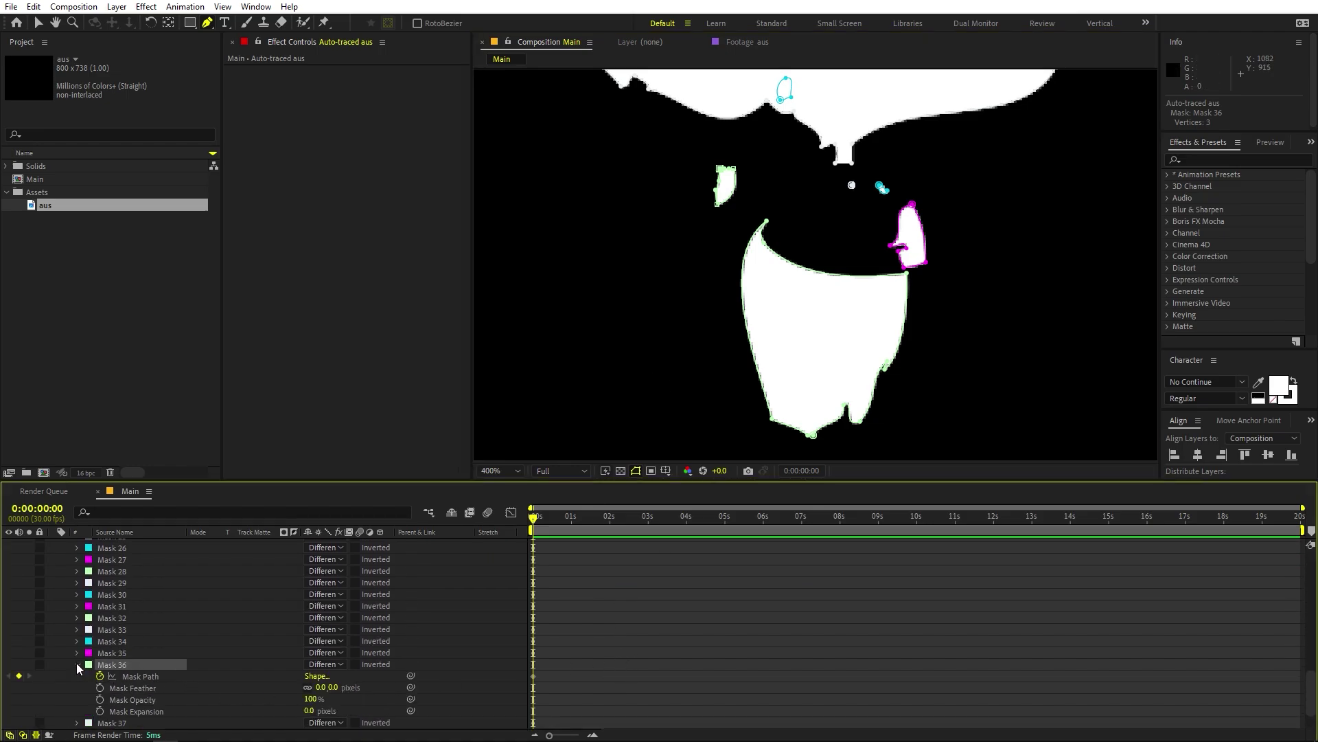
{"action": "left_click", "coordinate": [533, 676]}
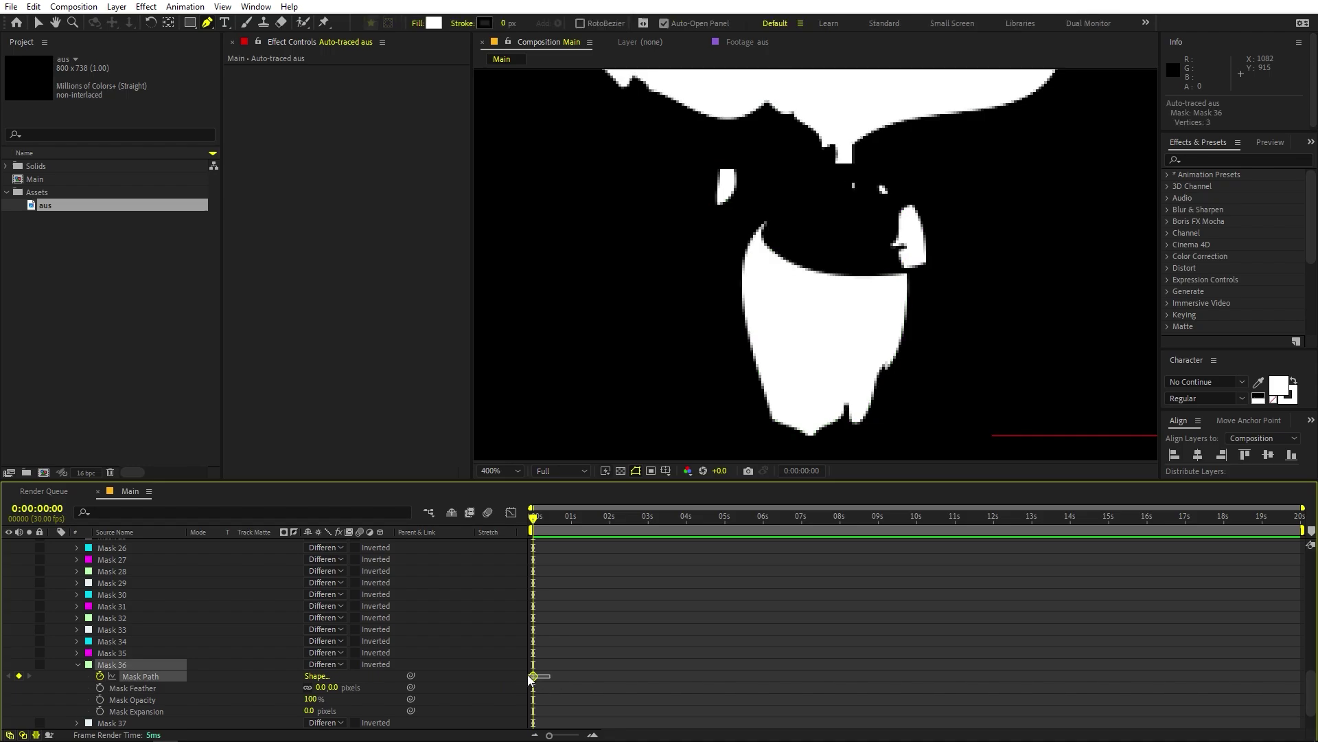
{"action": "key", "text": "ctrl+c"}
{"action": "scroll", "coordinate": [625, 673], "scroll_direction": "up", "scroll_amount": 12}
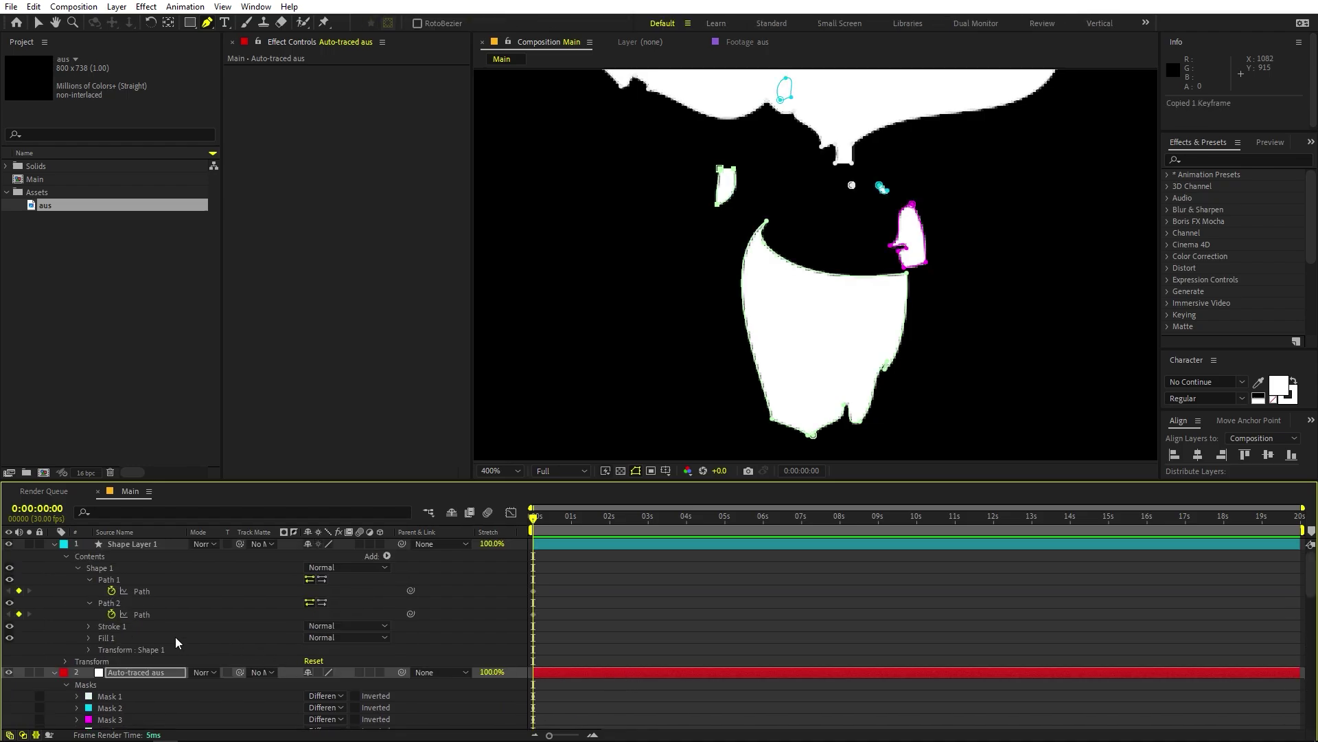
{"action": "left_click", "coordinate": [140, 614]}
{"action": "key", "text": "ctrl+v"}
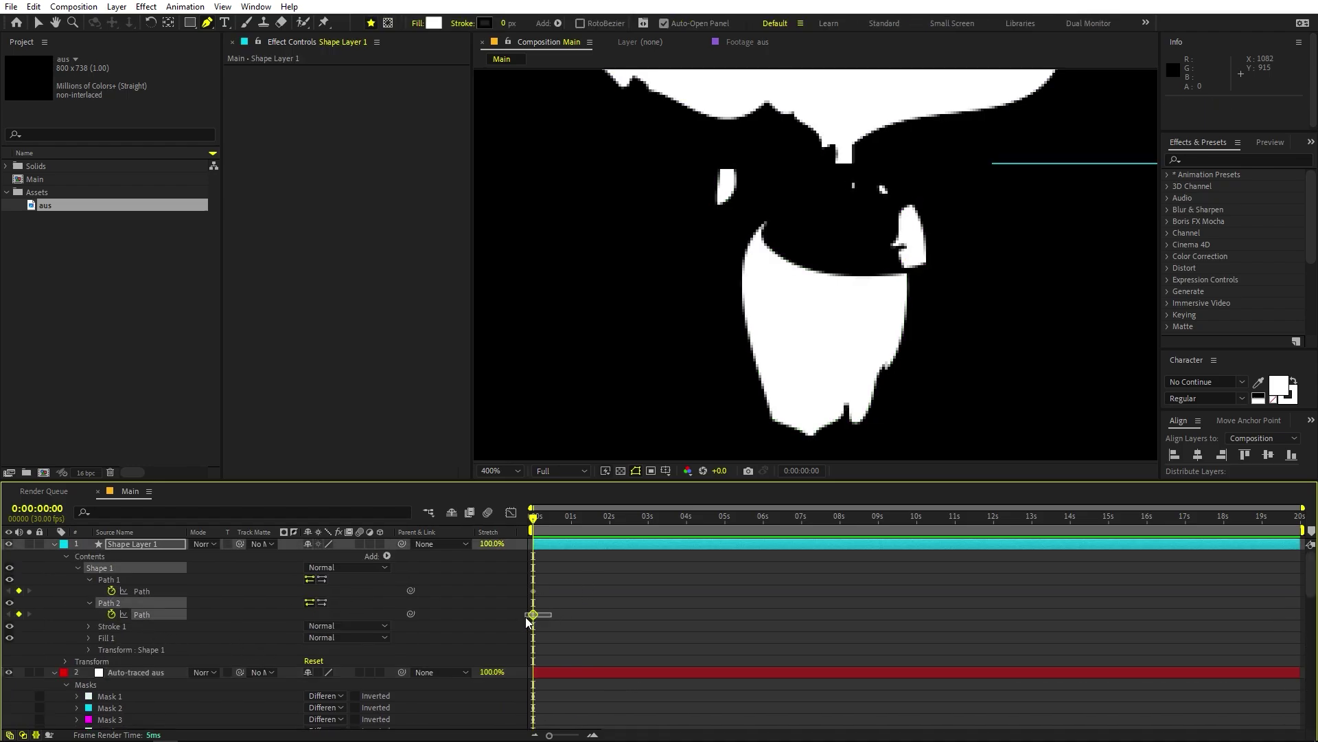
{"action": "key", "text": "ctrl+v"}
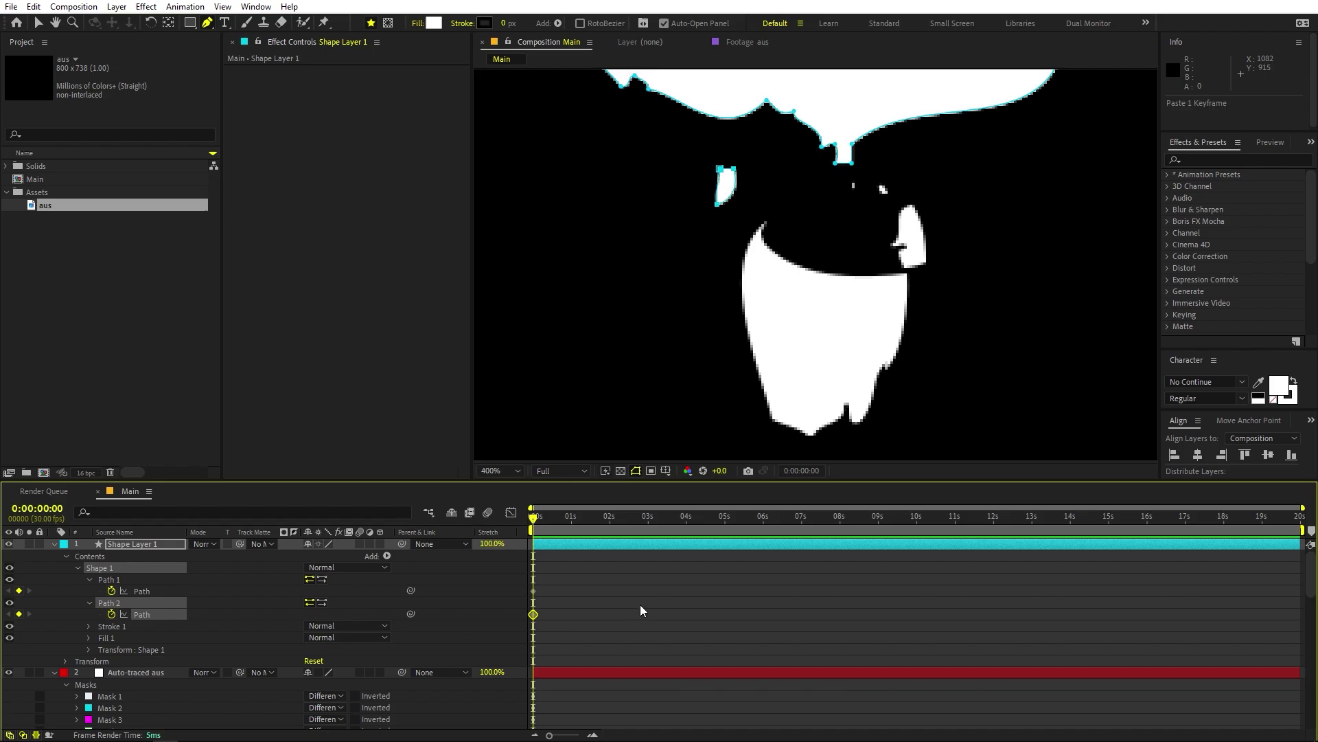
Select Tasmania's outline, collapse Mask 36, and copy the Mask Path keyframe of Mask 40.
{"action": "scroll", "coordinate": [642, 608], "scroll_direction": "down", "scroll_amount": 3}
{"action": "left_click", "coordinate": [648, 603]}
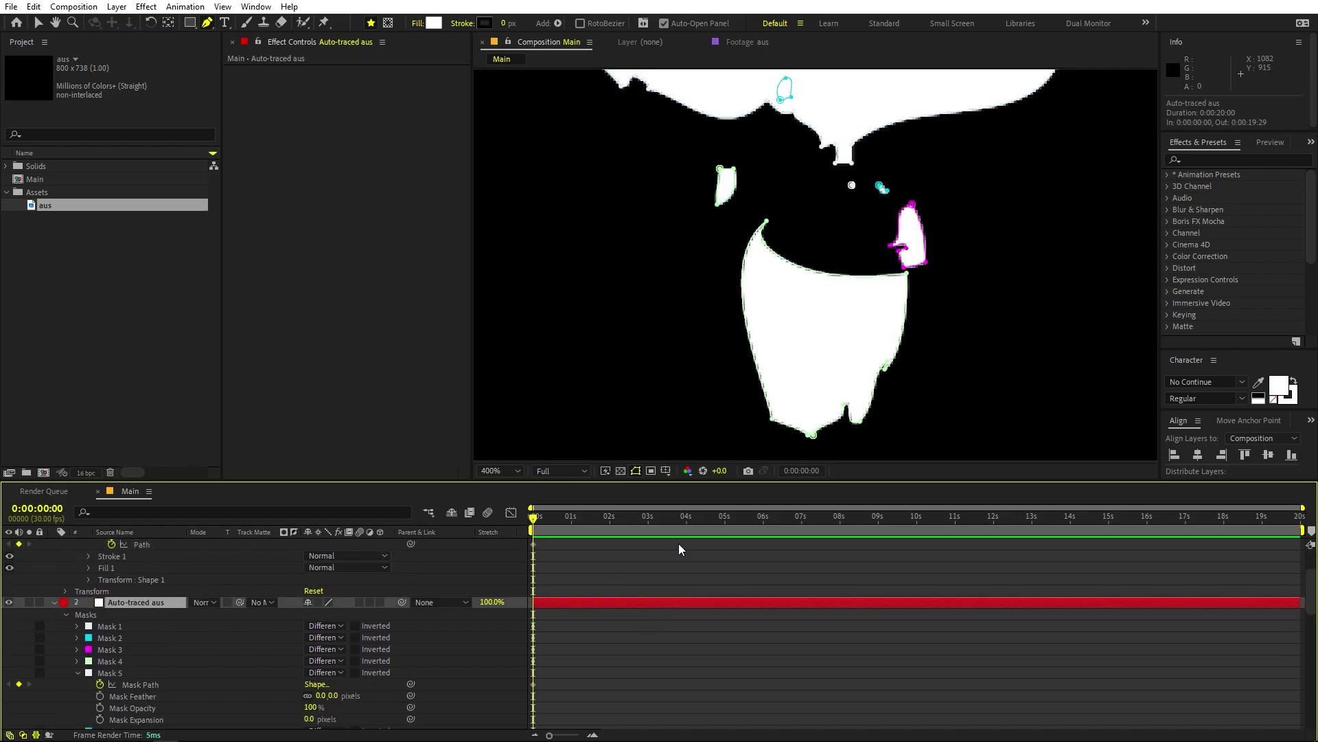
{"action": "scroll", "coordinate": [748, 670], "scroll_direction": "down", "scroll_amount": 12}
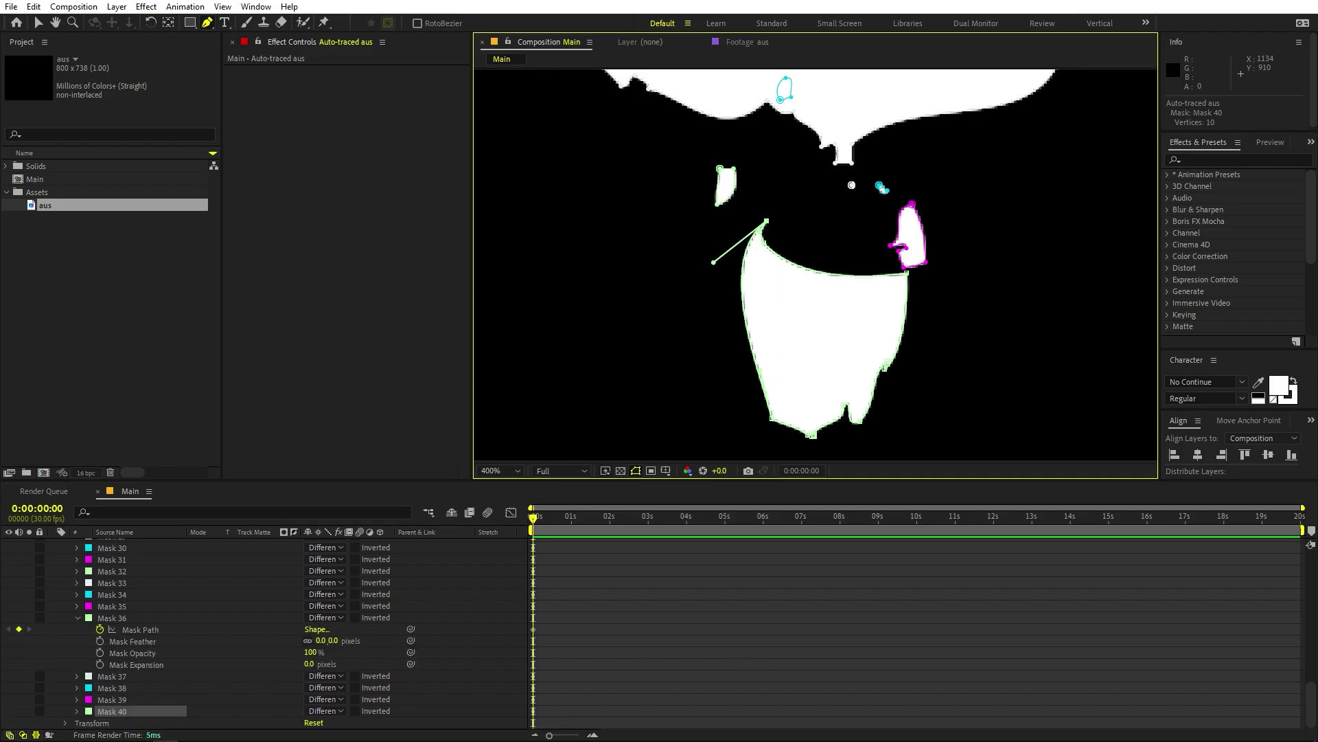
{"action": "left_click", "coordinate": [77, 618]}
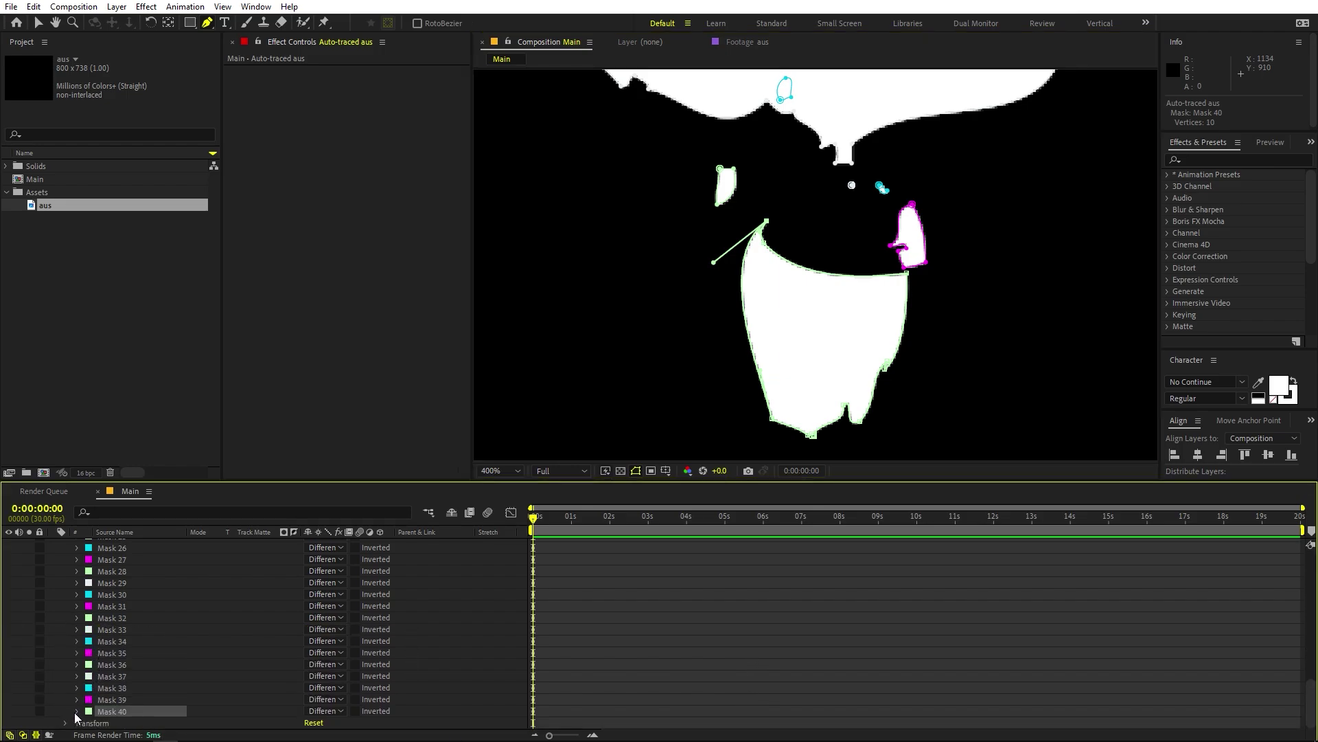
{"action": "left_click", "coordinate": [77, 665]}
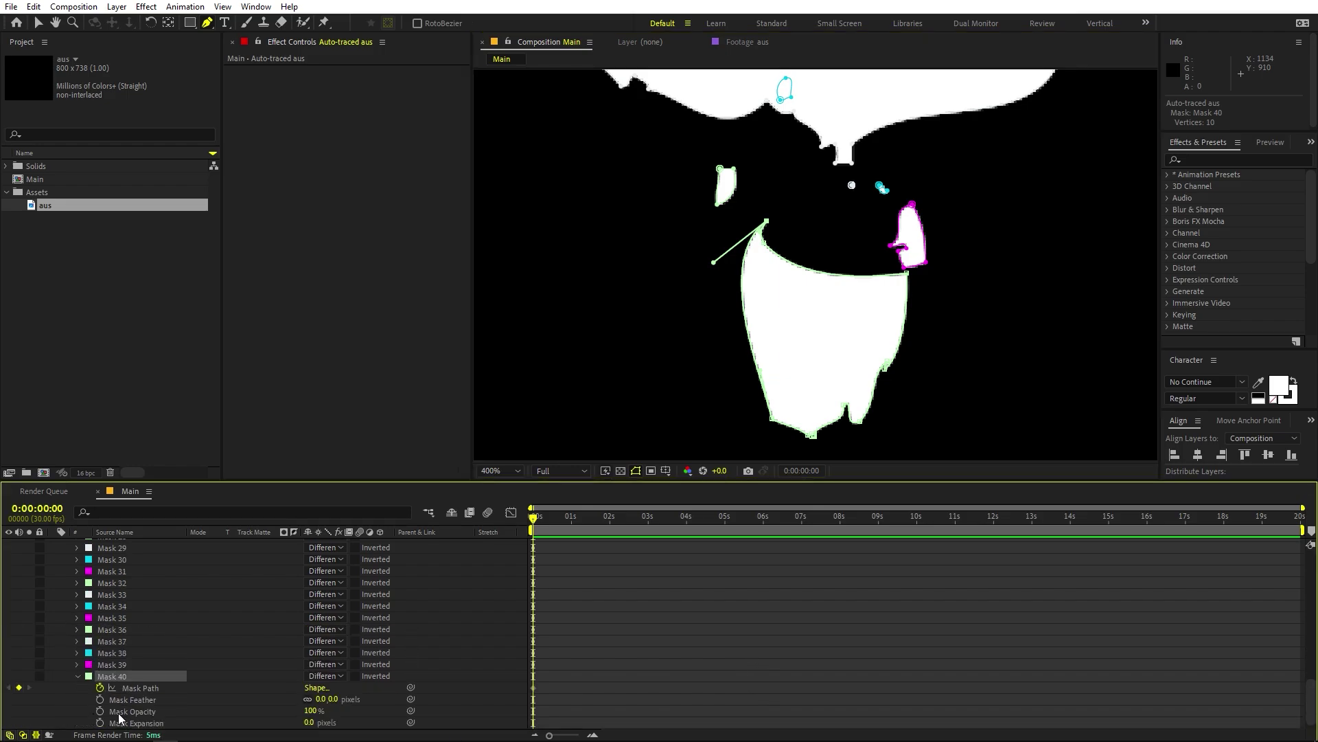
{"action": "left_click", "coordinate": [534, 676]}
{"action": "key", "text": "ctrl+c"}
Duplicate Path 2 and paste the copied Tasmania path over the duplicate's Path keyframe.
{"action": "left_click", "coordinate": [620, 664]}
{"action": "key", "text": "ctrl+v"}
{"action": "left_click", "coordinate": [117, 605]}
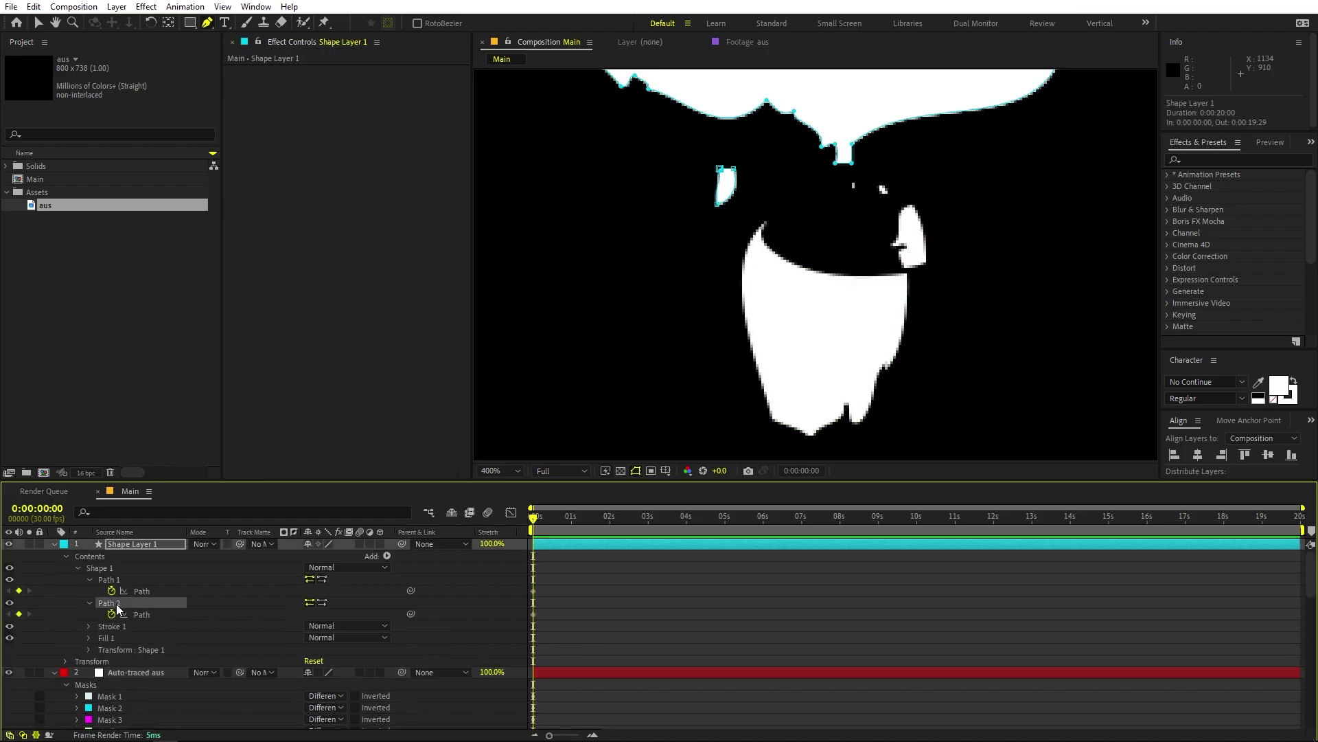
{"action": "key", "text": "ctrl+v"}
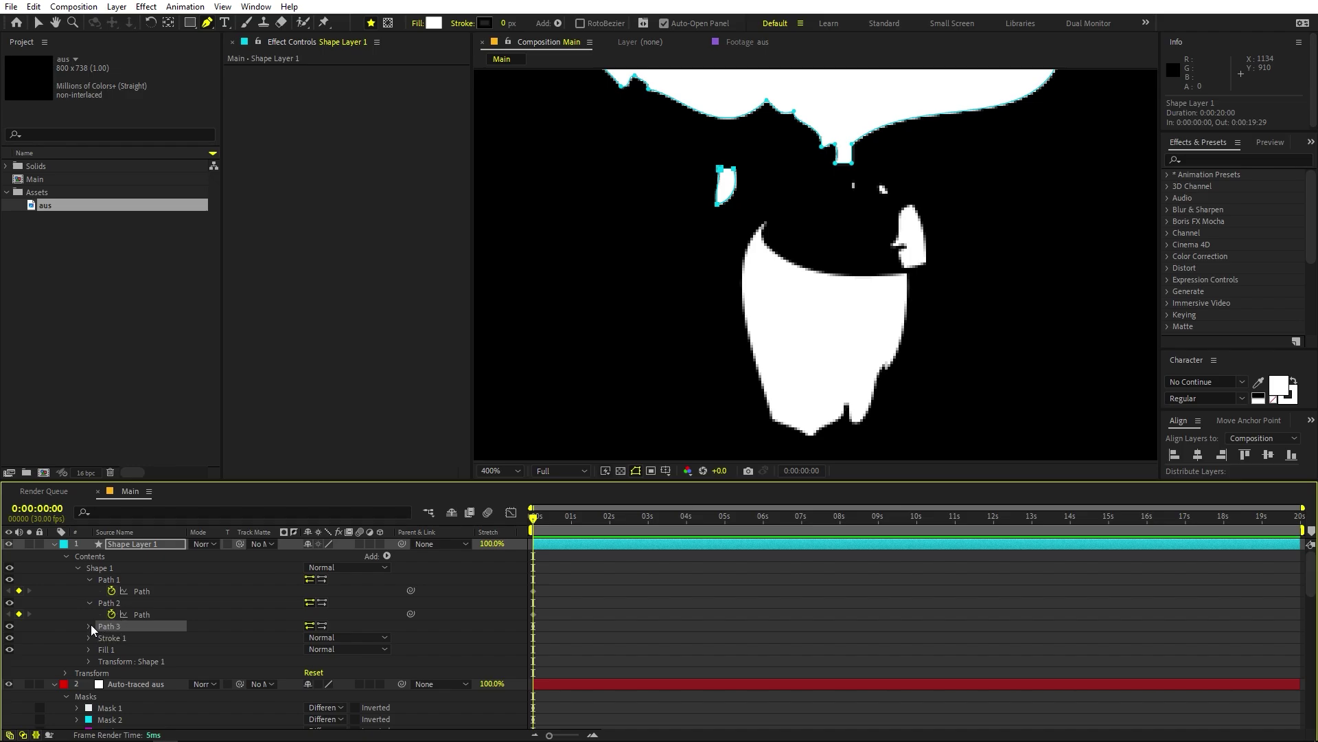
{"action": "left_click", "coordinate": [89, 627]}
{"action": "left_click", "coordinate": [542, 637]}
{"action": "key", "text": "ctrl+v"}
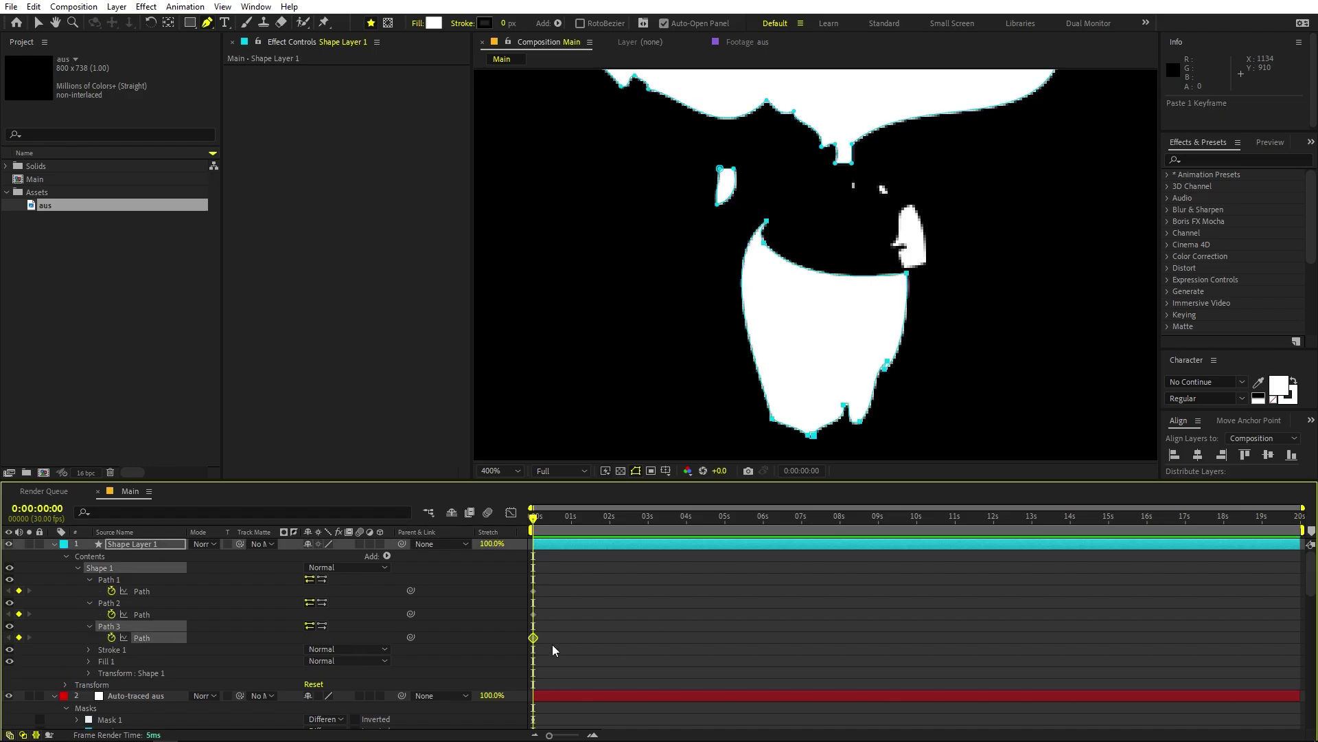
Select the island northeast of Tasmania on the Auto-traced aus layer, collapse Mask 40, and copy the Mask Path keyframe of Mask 39.
{"action": "scroll", "coordinate": [552, 644], "scroll_direction": "down", "scroll_amount": 15}
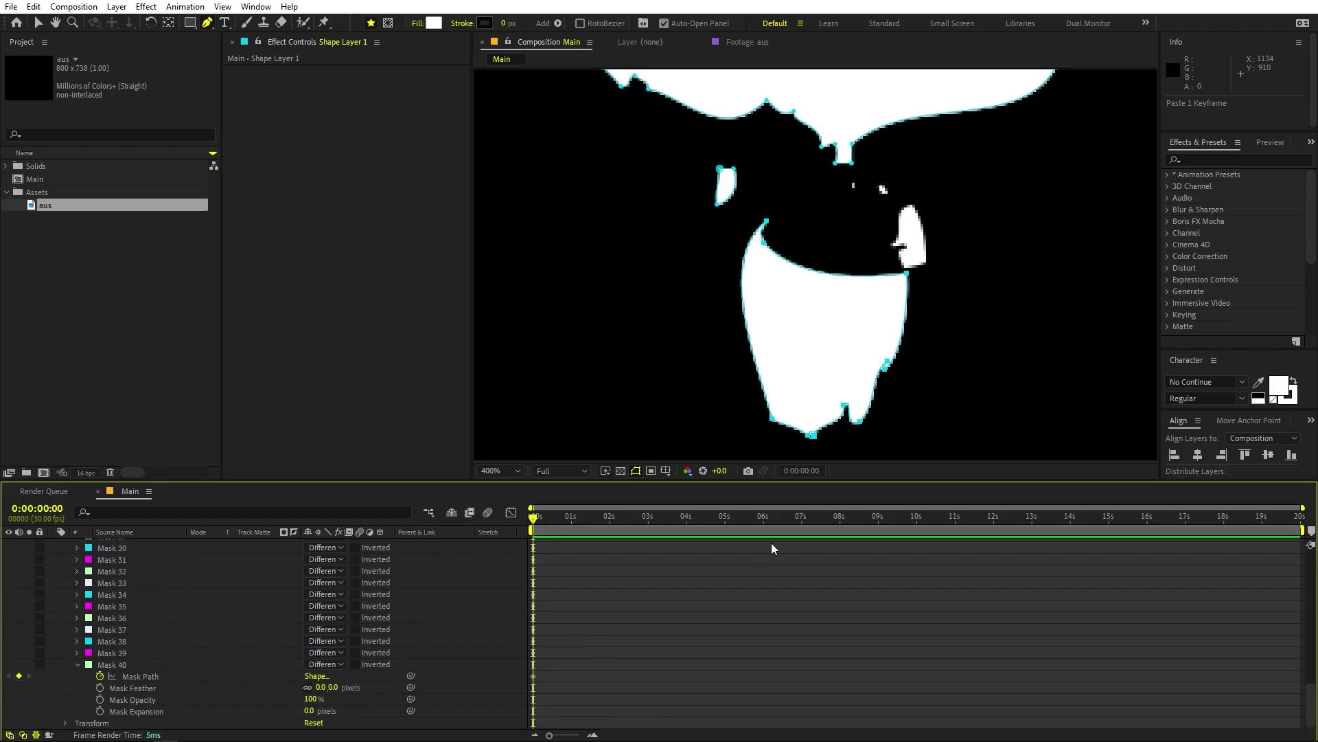
{"action": "scroll", "coordinate": [703, 606], "scroll_direction": "up", "scroll_amount": 15}
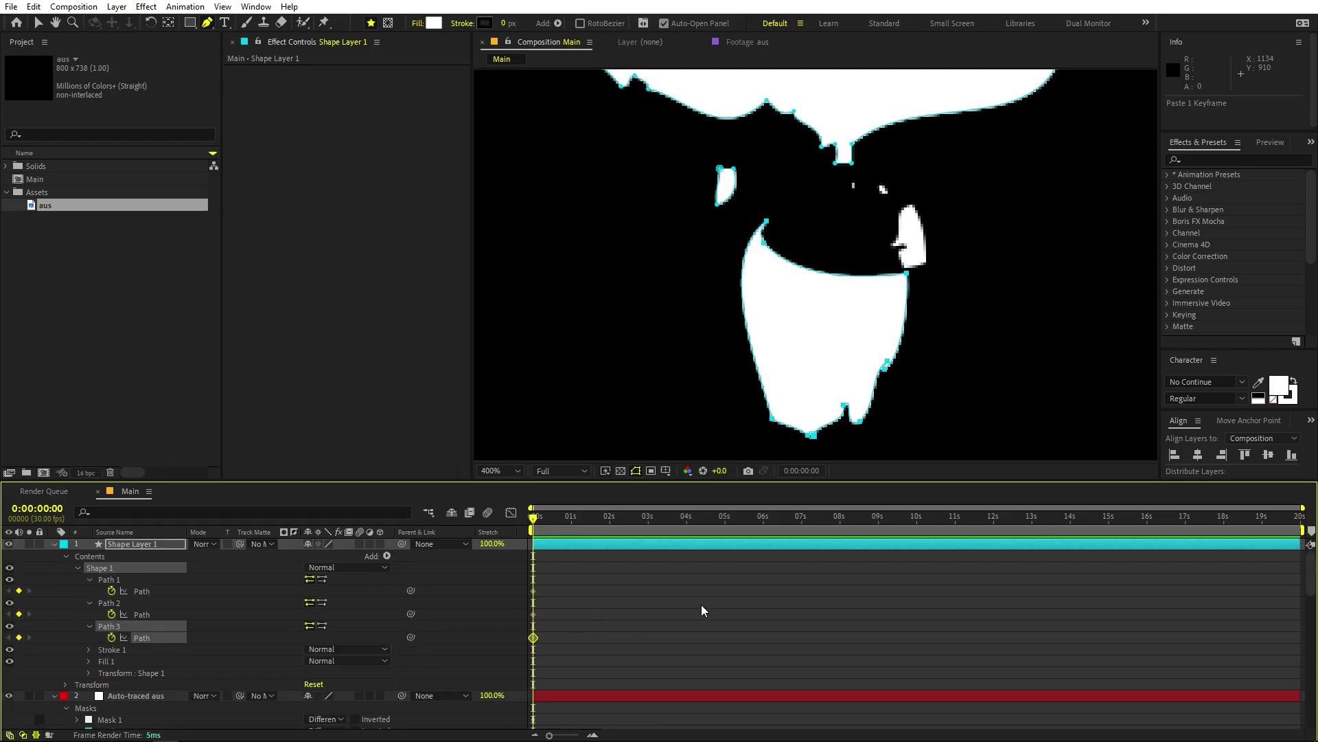
{"action": "left_click", "coordinate": [725, 696]}
{"action": "left_click", "coordinate": [916, 213]}
{"action": "scroll", "coordinate": [744, 609], "scroll_direction": "down", "scroll_amount": 15}
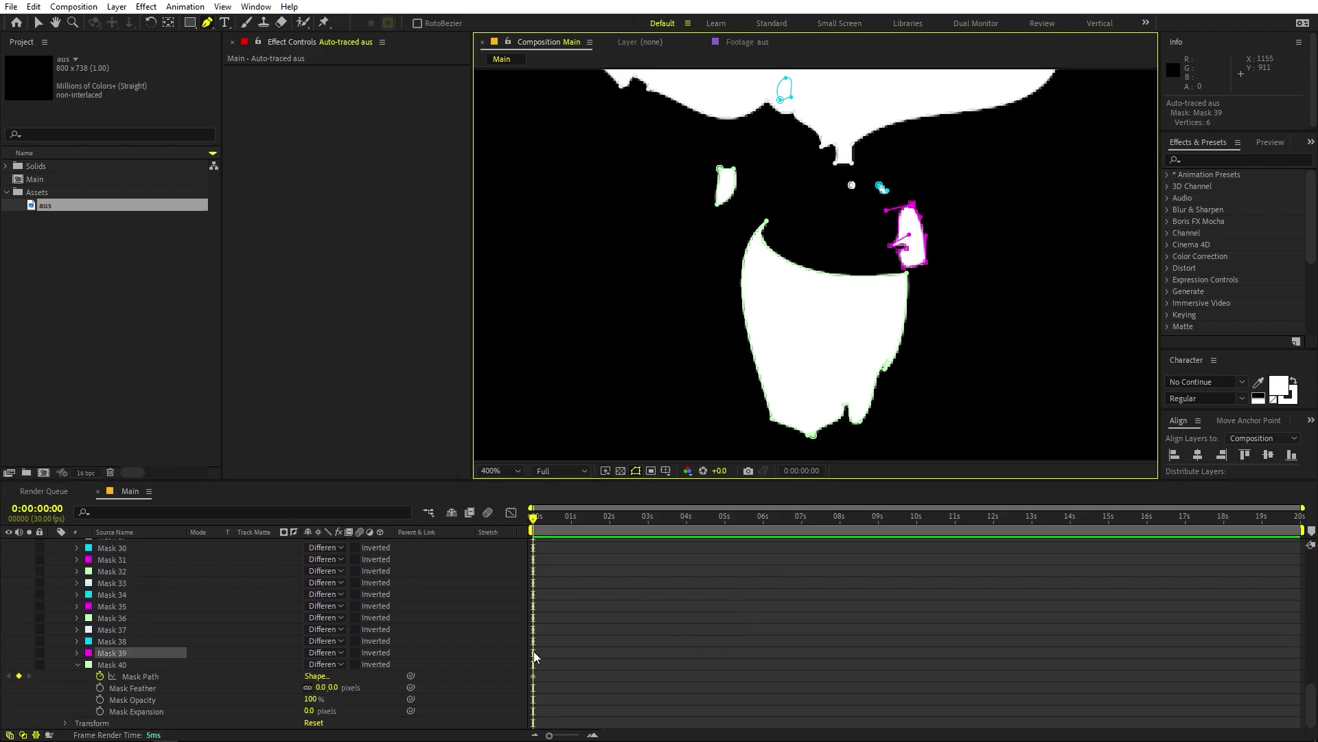
{"action": "left_click", "coordinate": [75, 666]}
{"action": "left_click", "coordinate": [78, 701]}
{"action": "left_click", "coordinate": [533, 687]}
{"action": "key", "text": "ctrl+c"}
Duplicate Path 3 in Shape Layer 1 and paste the copied island path over the duplicate's Path keyframe.
{"action": "scroll", "coordinate": [645, 674], "scroll_direction": "up", "scroll_amount": 15}
{"action": "left_click", "coordinate": [131, 543]}
{"action": "left_click", "coordinate": [112, 626]}
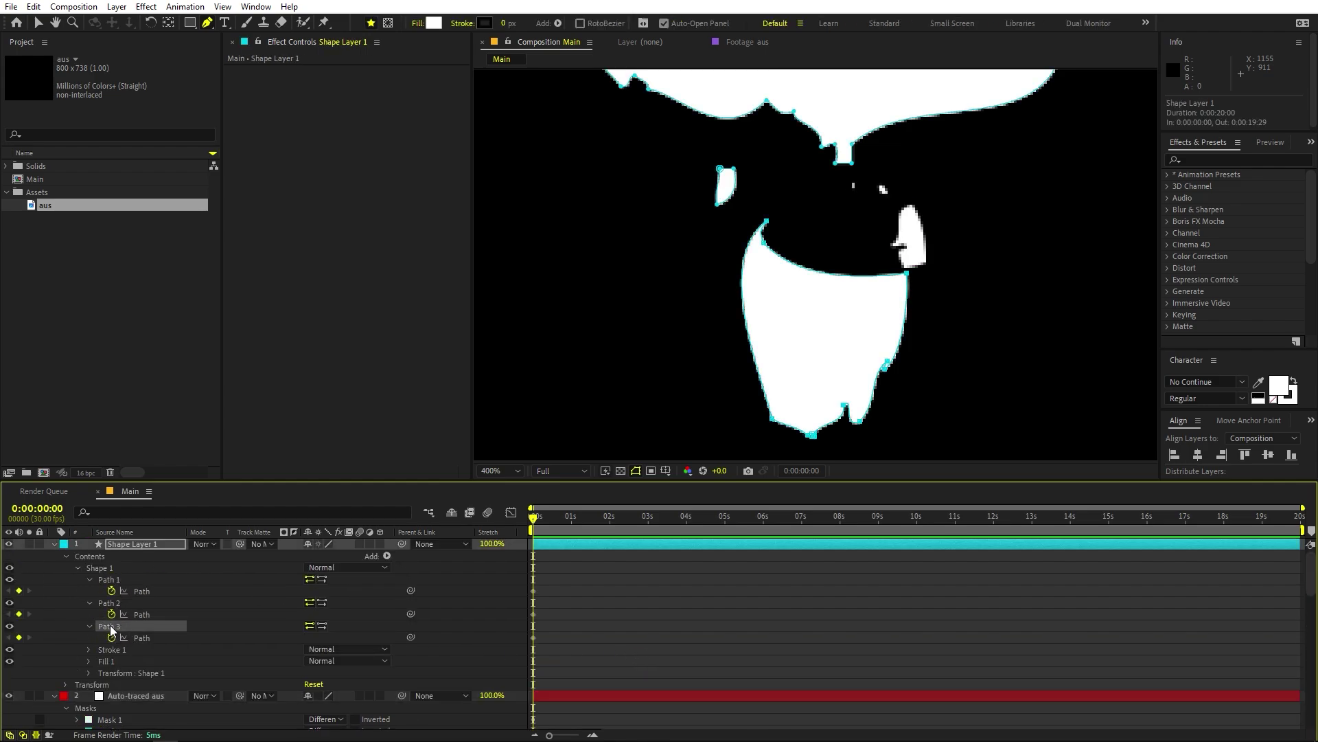
{"action": "key", "text": "ctrl+v"}
{"action": "left_click", "coordinate": [89, 649]}
{"action": "left_click_drag", "start_coordinate": [569, 663], "coordinate": [509, 658]}
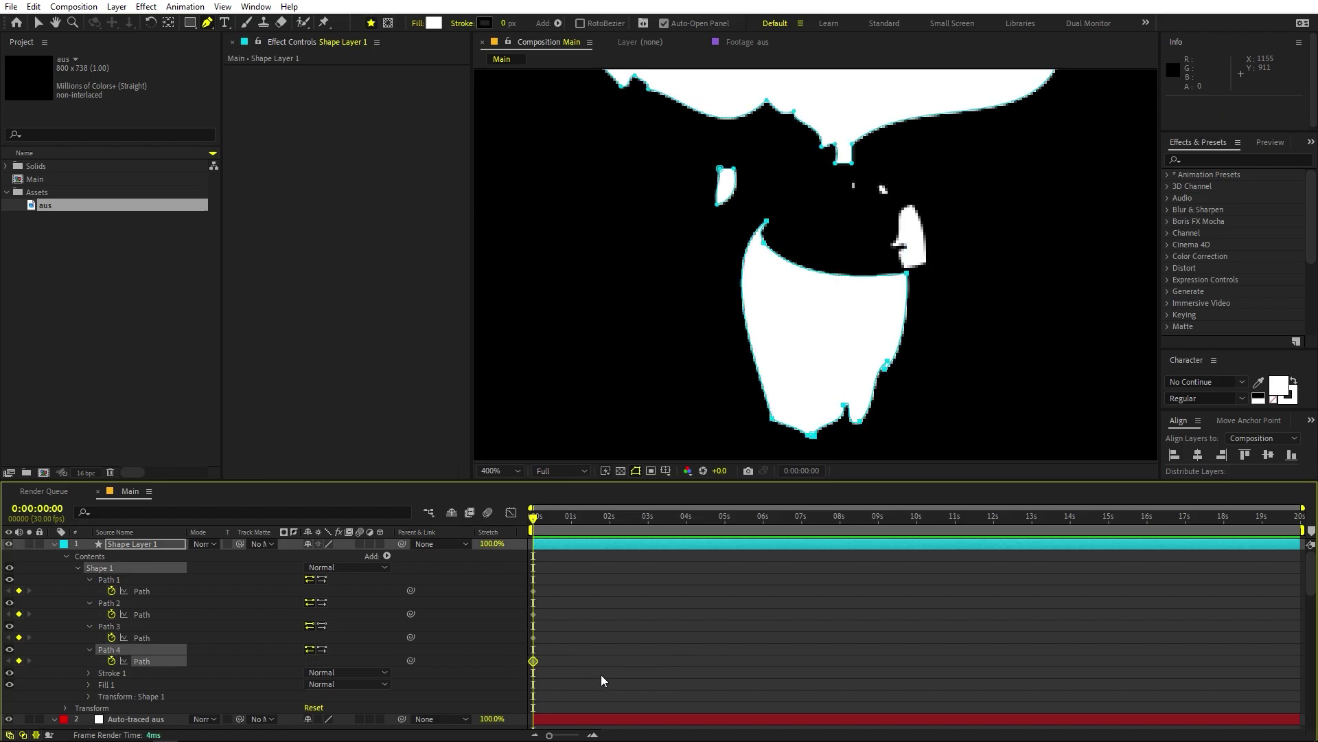
{"action": "left_click", "coordinate": [696, 644]}
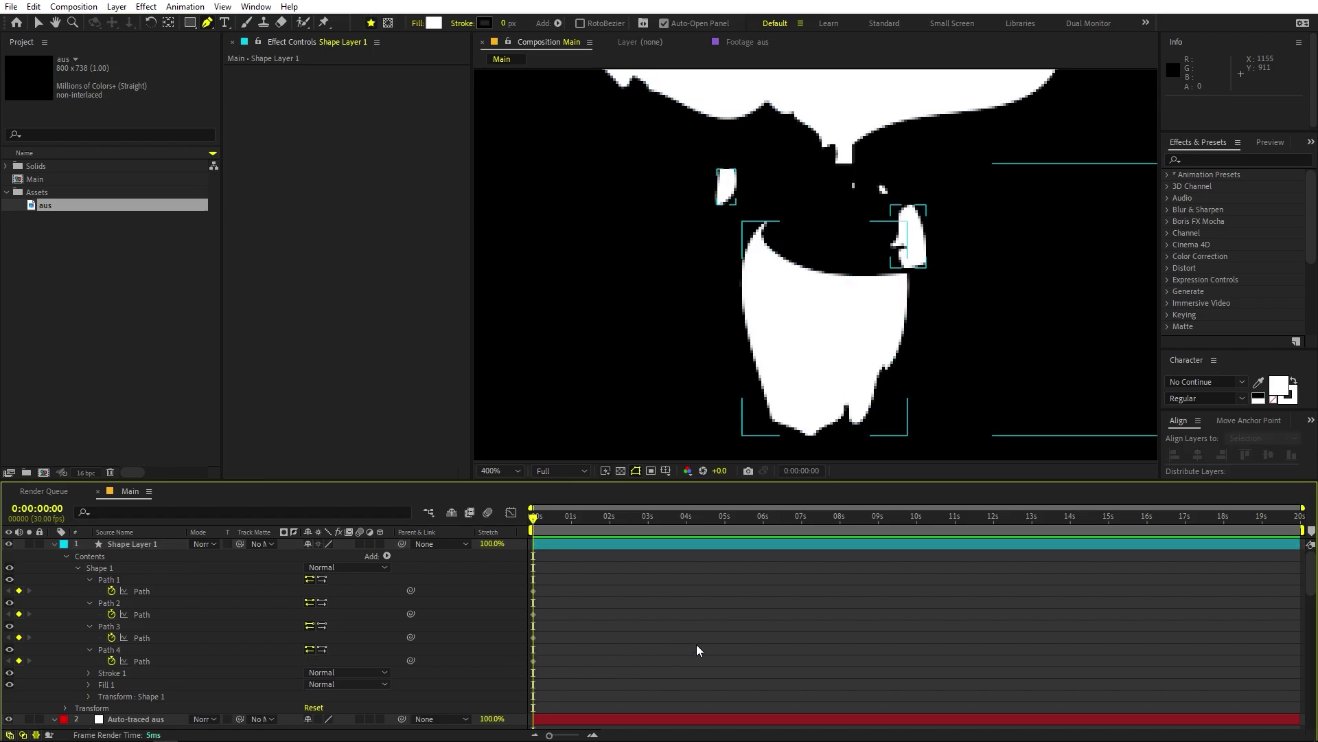
Collapse Shape Layer 1 and select the Auto-traced aus layer with the whole composition in view.
{"action": "left_click", "coordinate": [54, 544]}
{"action": "key", "text": "slash"}
{"action": "left_click", "coordinate": [487, 471]}
{"action": "left_click", "coordinate": [501, 486]}
{"action": "left_click", "coordinate": [133, 559]}
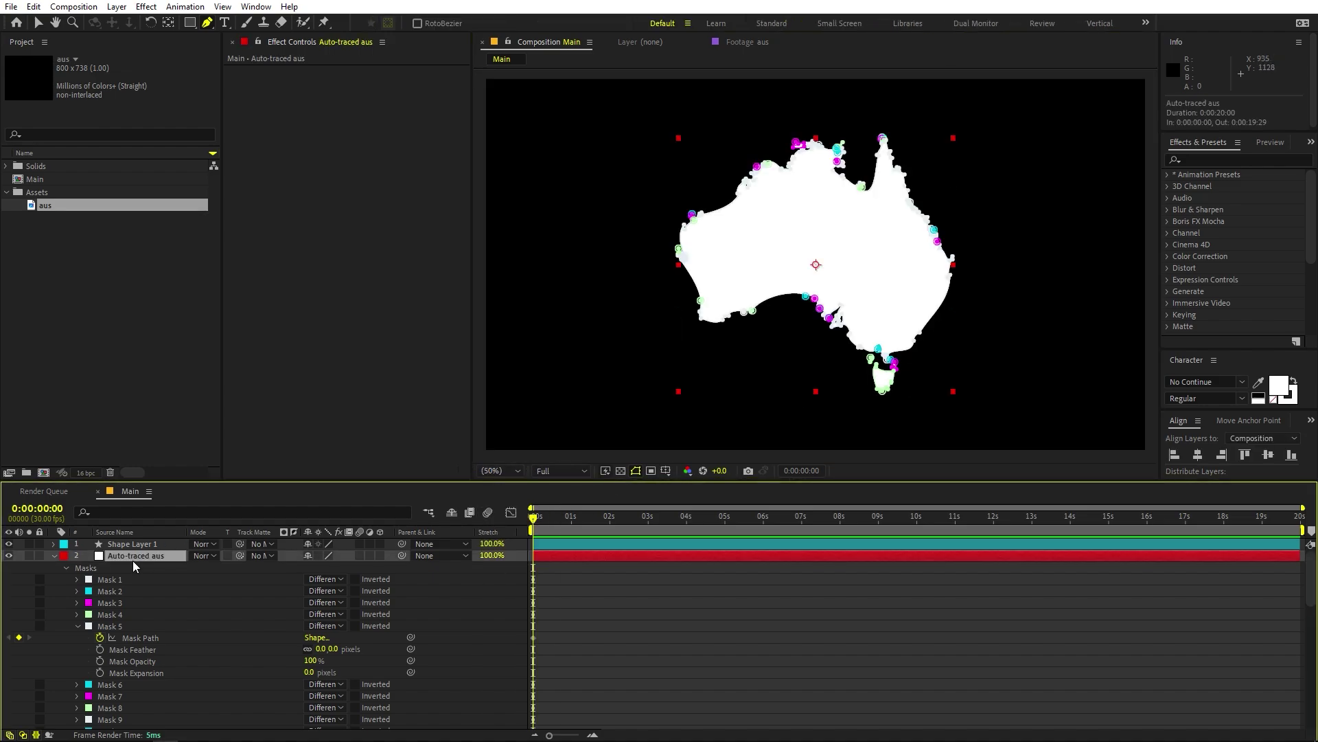
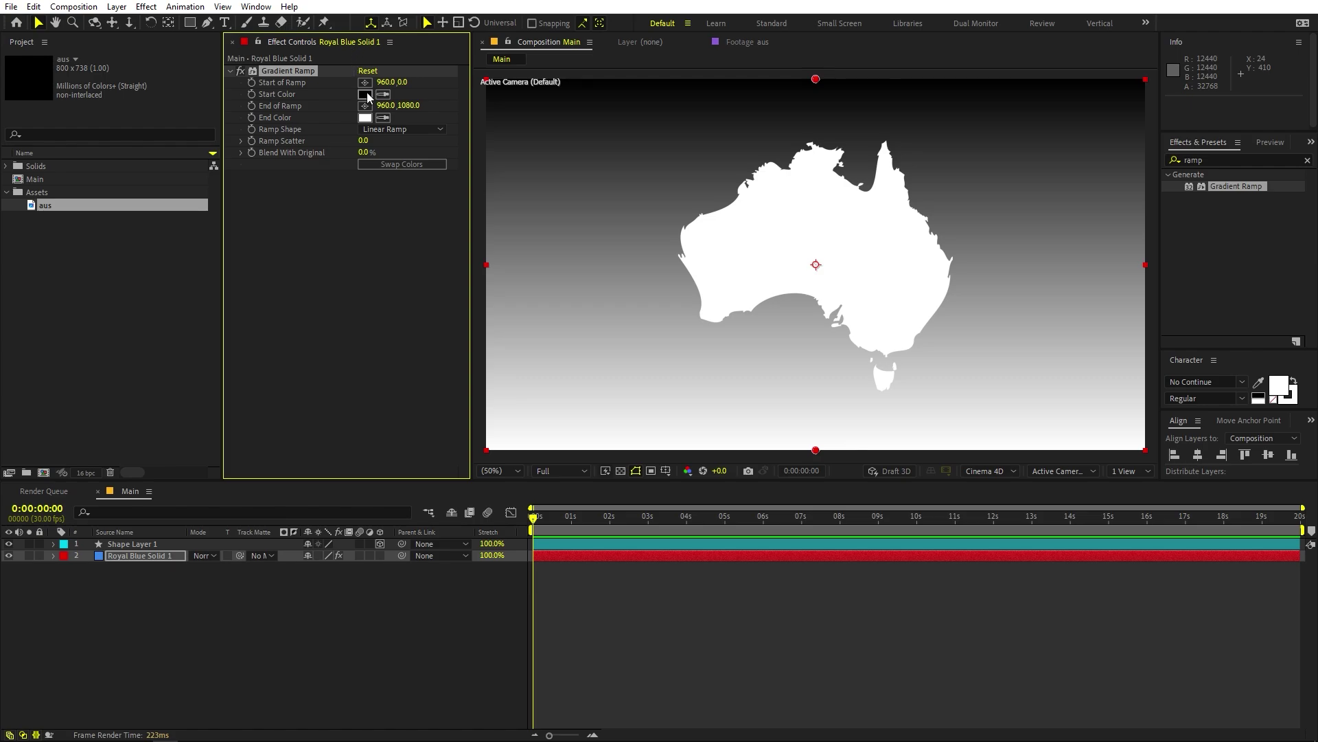
Set the background solid's Gradient Ramp start color to dark grey #181818 and its end color to a very dark blue.
{"action": "left_click", "coordinate": [366, 95]}
{"action": "left_click_drag", "start_coordinate": [74, 426], "coordinate": [11, 426]}
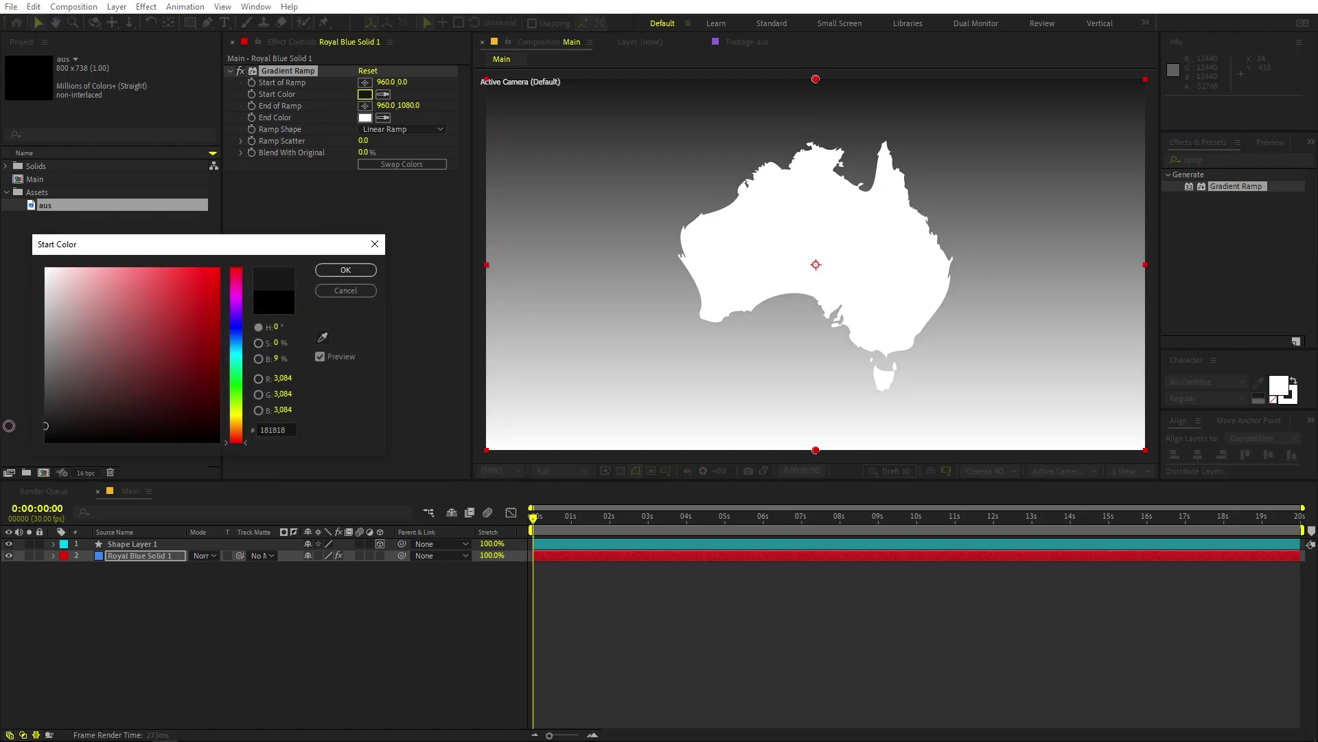
{"action": "left_click", "coordinate": [337, 270]}
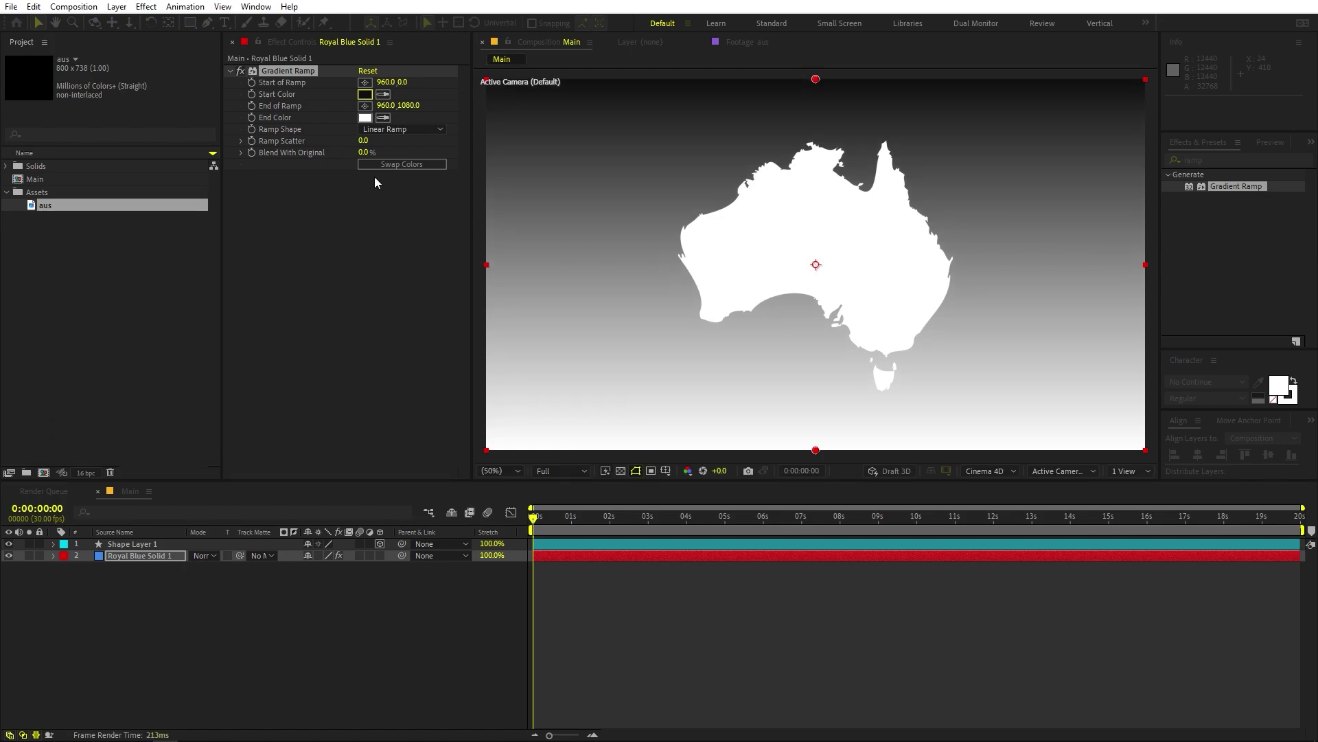
{"action": "left_click", "coordinate": [366, 117]}
{"action": "left_click_drag", "start_coordinate": [48, 422], "coordinate": [8, 423]}
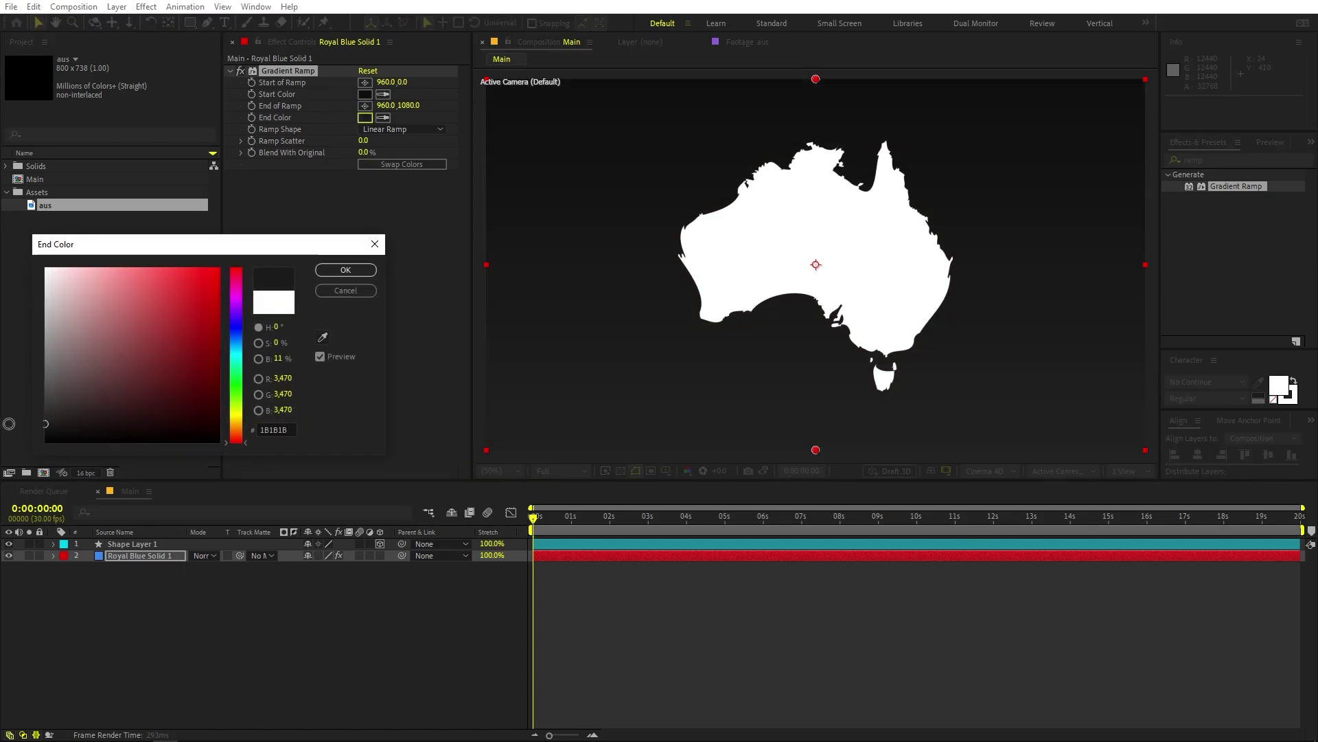
{"action": "left_click", "coordinate": [236, 341]}
{"action": "left_click", "coordinate": [346, 269]}
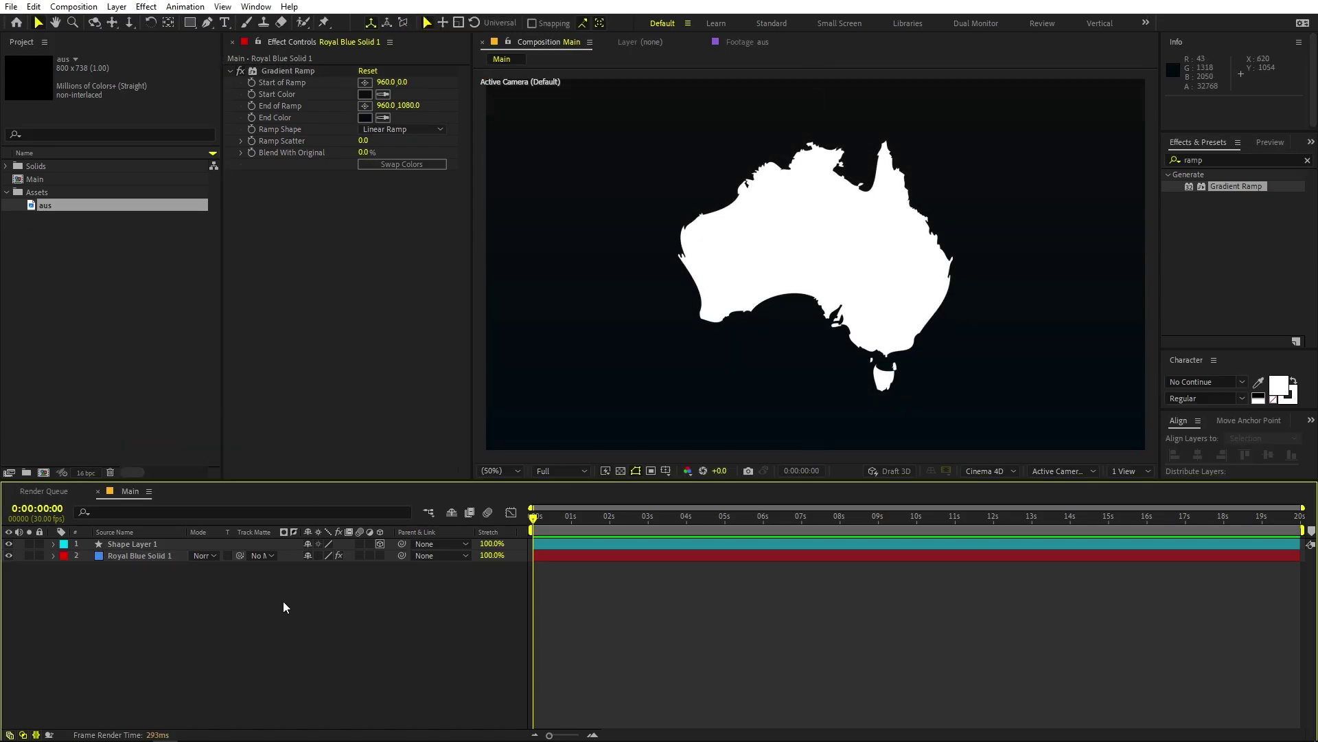
Add a two-node camera with a 100 mm focal length to the composition.
{"action": "right_click", "coordinate": [162, 629]}
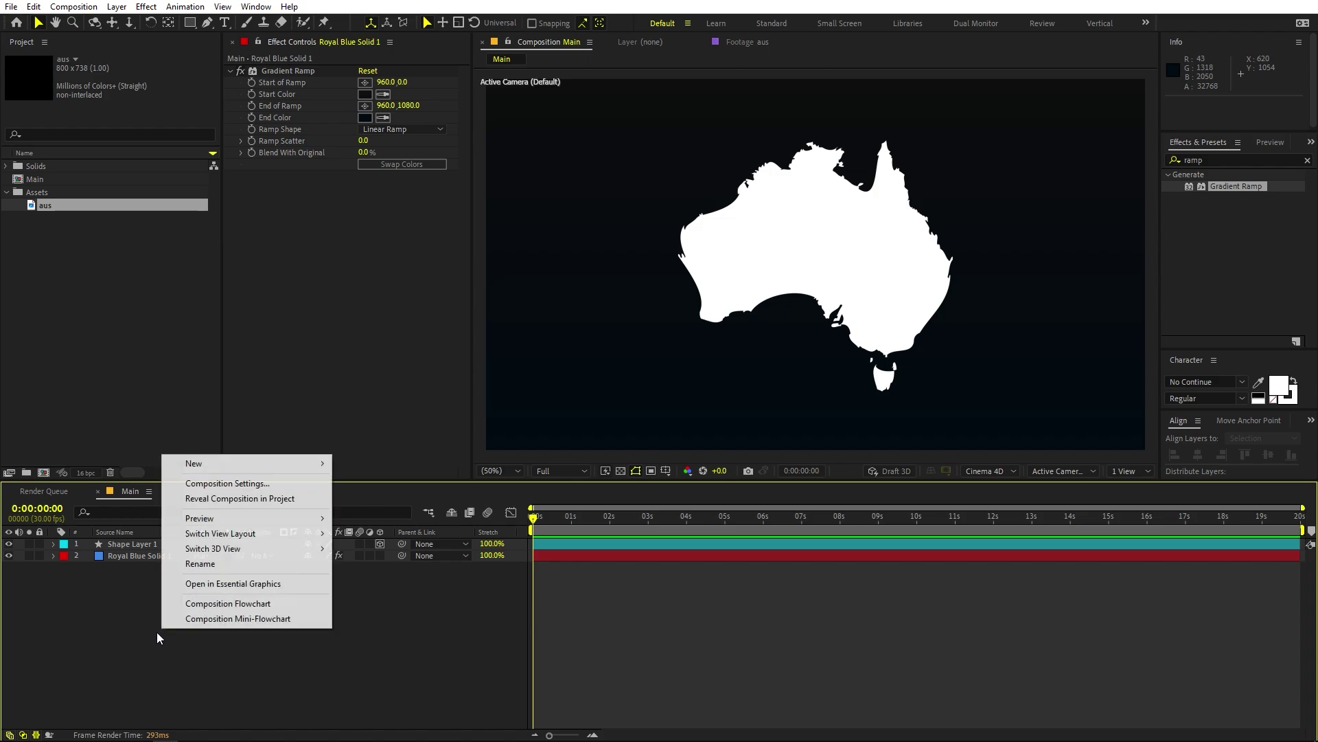
{"action": "mouse_move", "coordinate": [274, 463]}
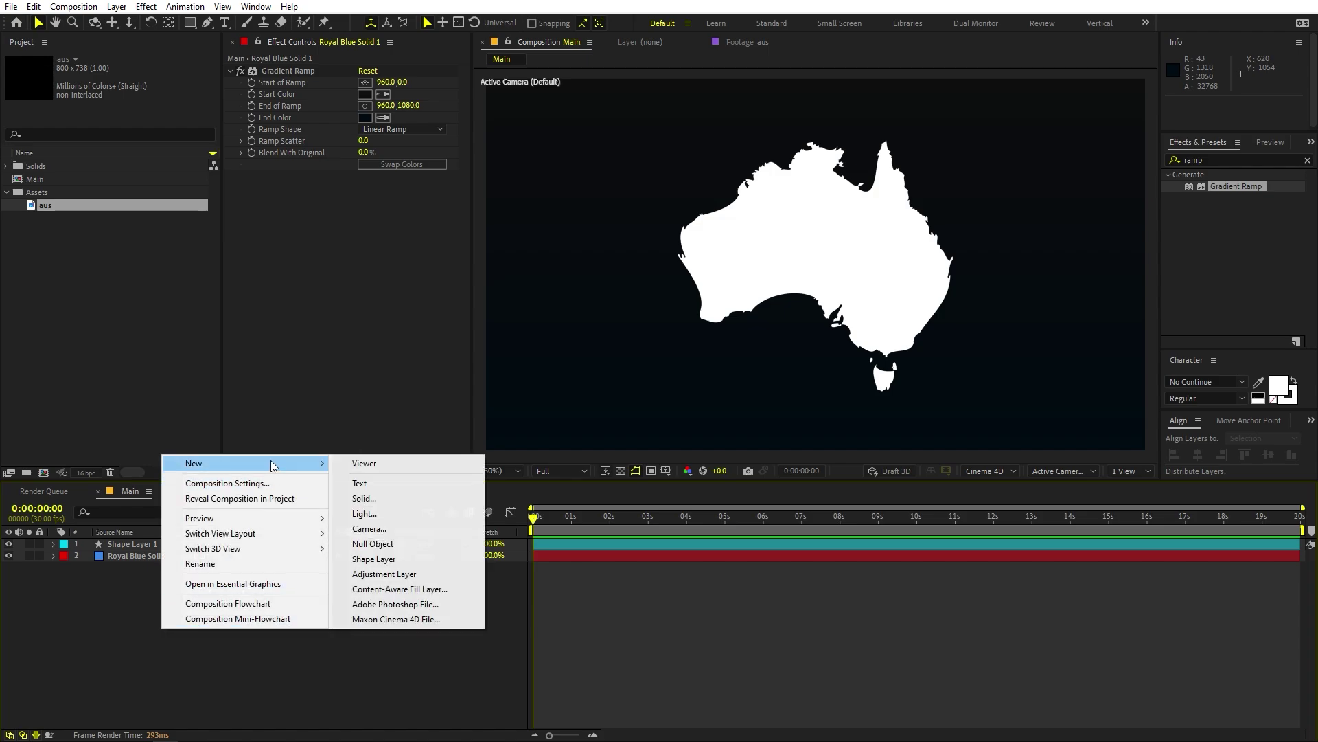
{"action": "left_click", "coordinate": [386, 533]}
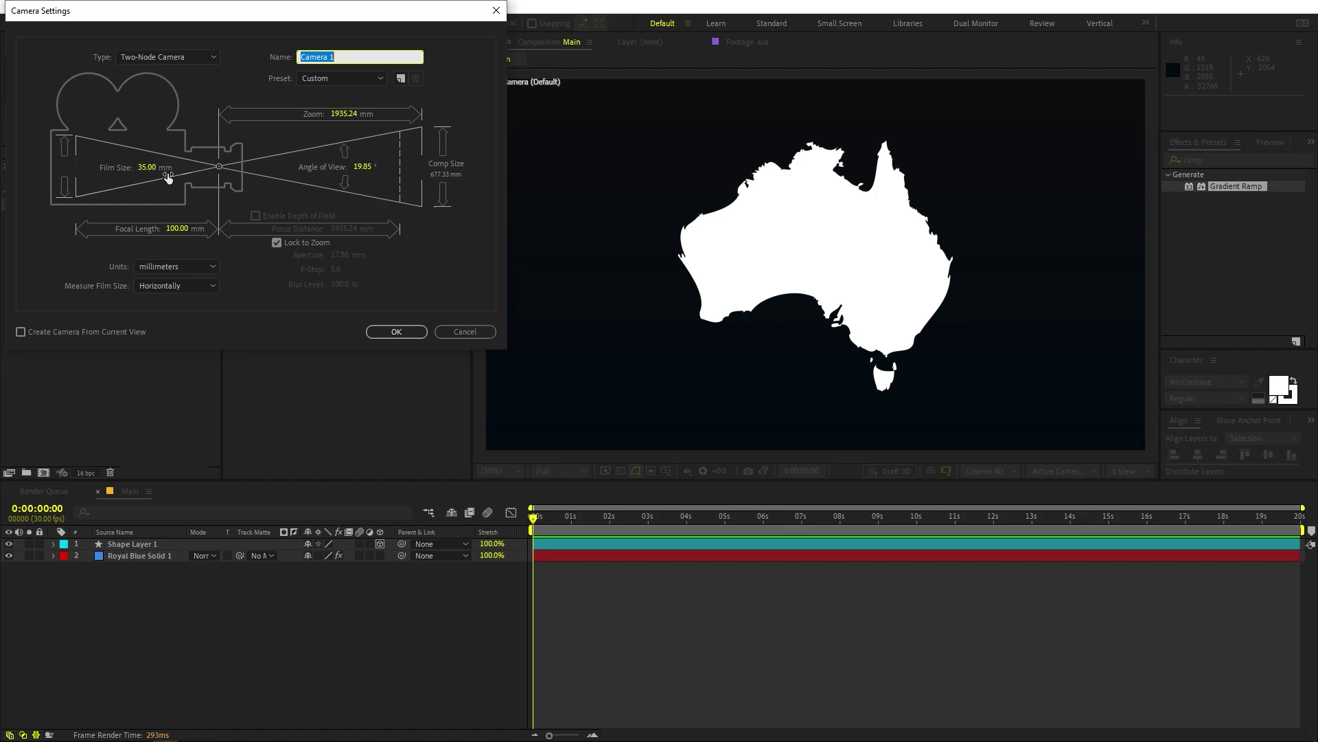
{"action": "left_click", "coordinate": [397, 332]}
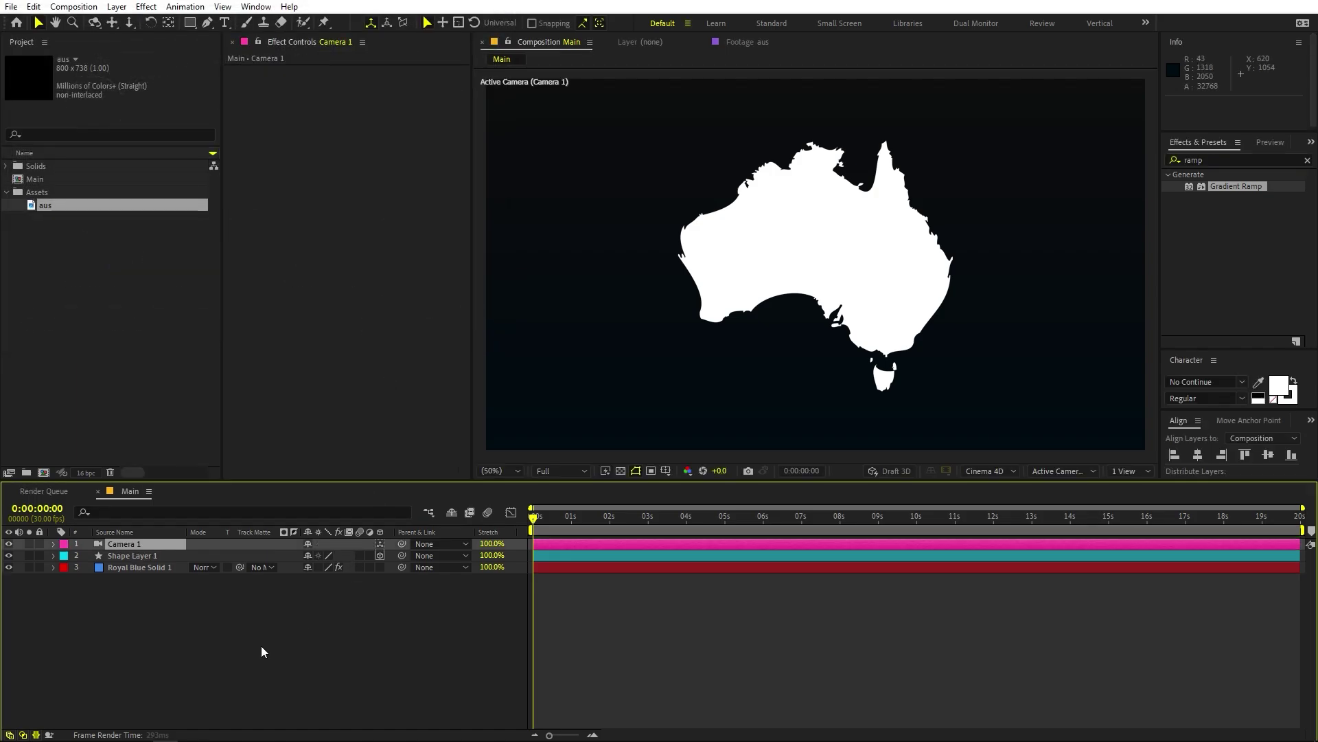
Add a null object as a 3D layer and parent Camera 1 to it.
{"action": "right_click", "coordinate": [174, 651]}
{"action": "mouse_move", "coordinate": [253, 489]}
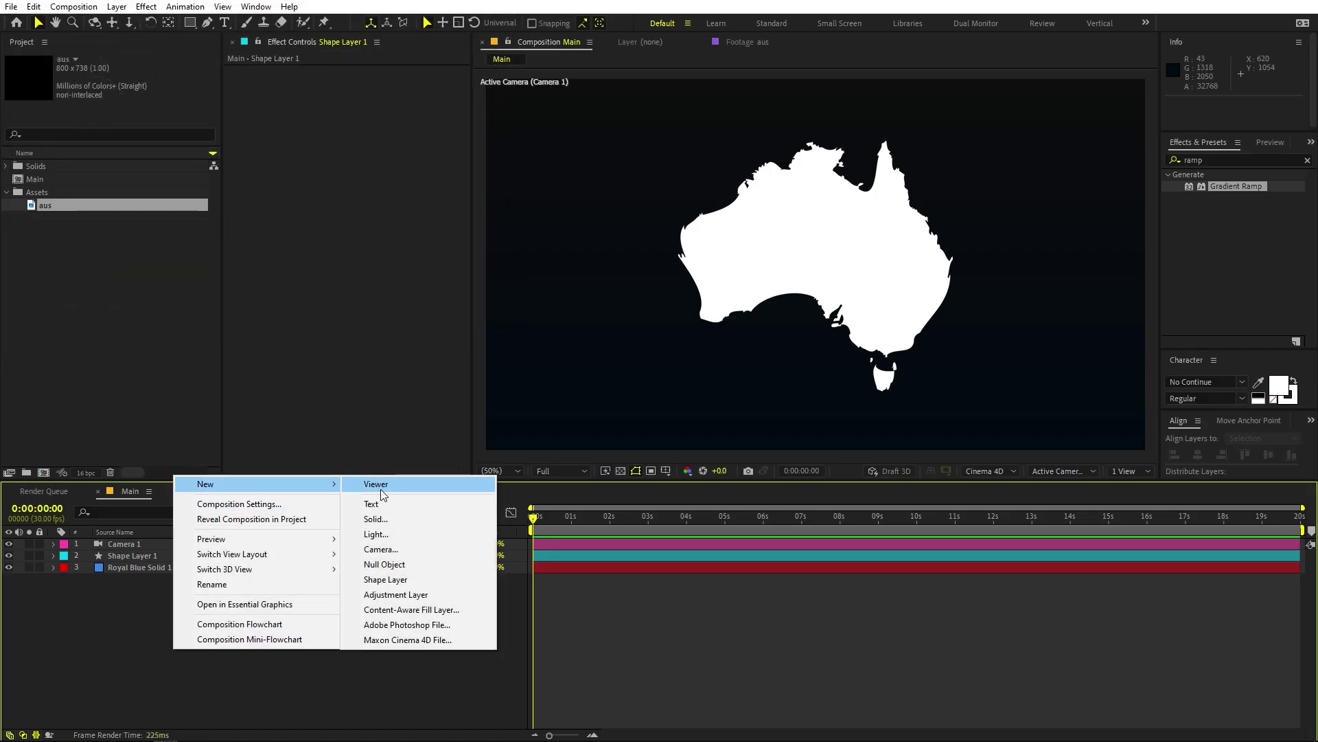
{"action": "left_click", "coordinate": [384, 564]}
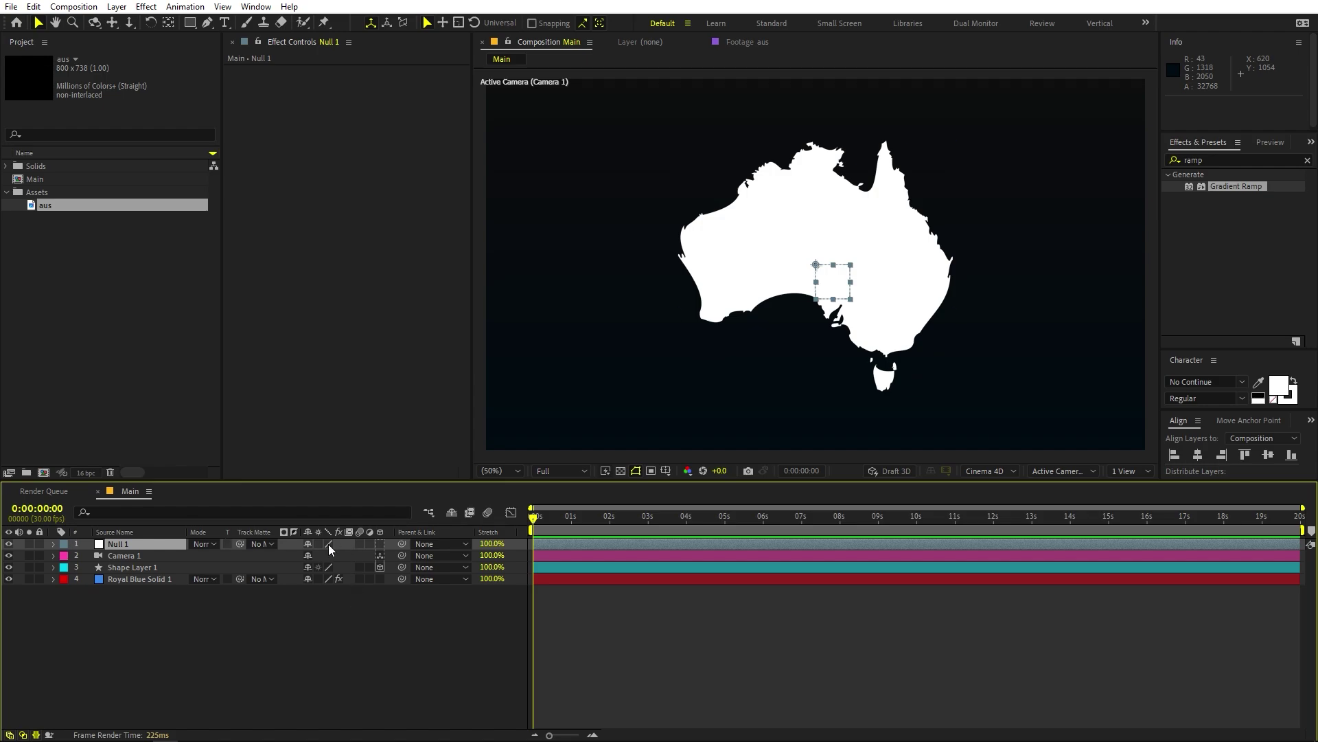
{"action": "left_click", "coordinate": [381, 542]}
{"action": "left_click", "coordinate": [401, 599]}
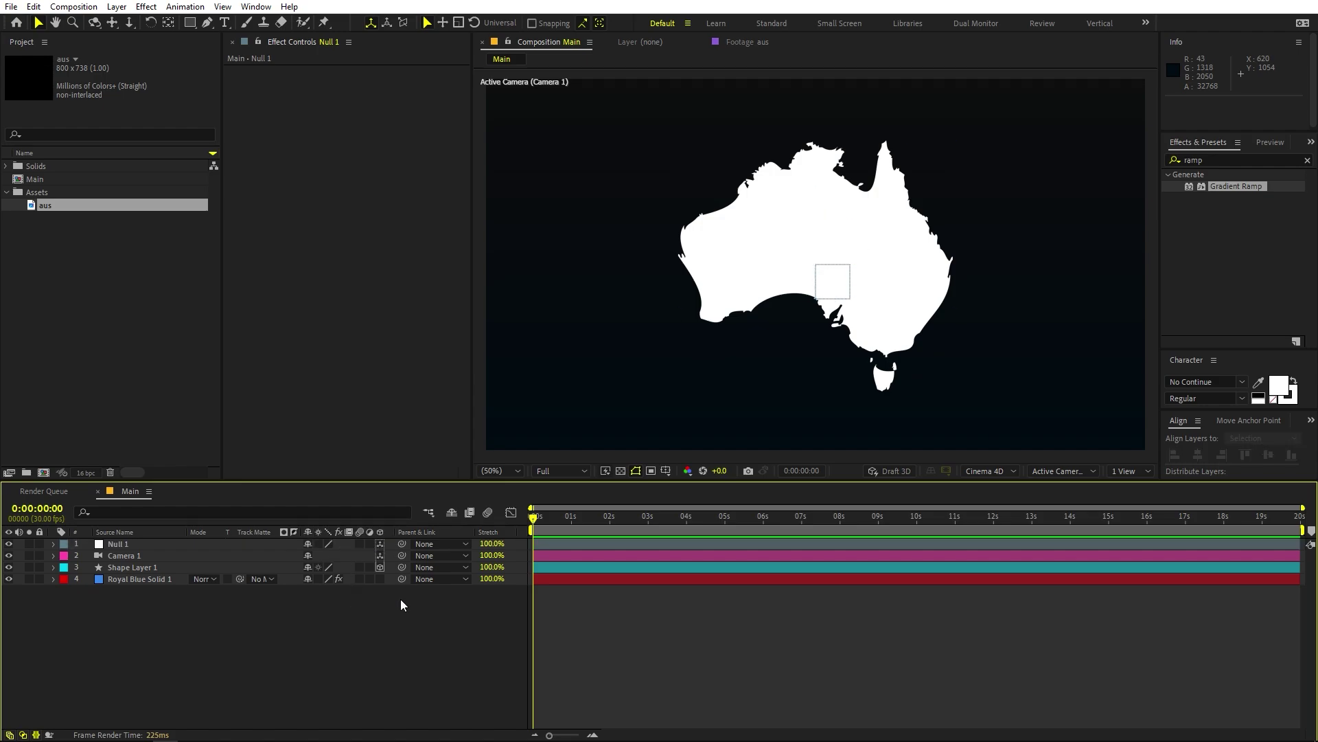
{"action": "left_click_drag", "start_coordinate": [406, 554], "coordinate": [116, 541]}
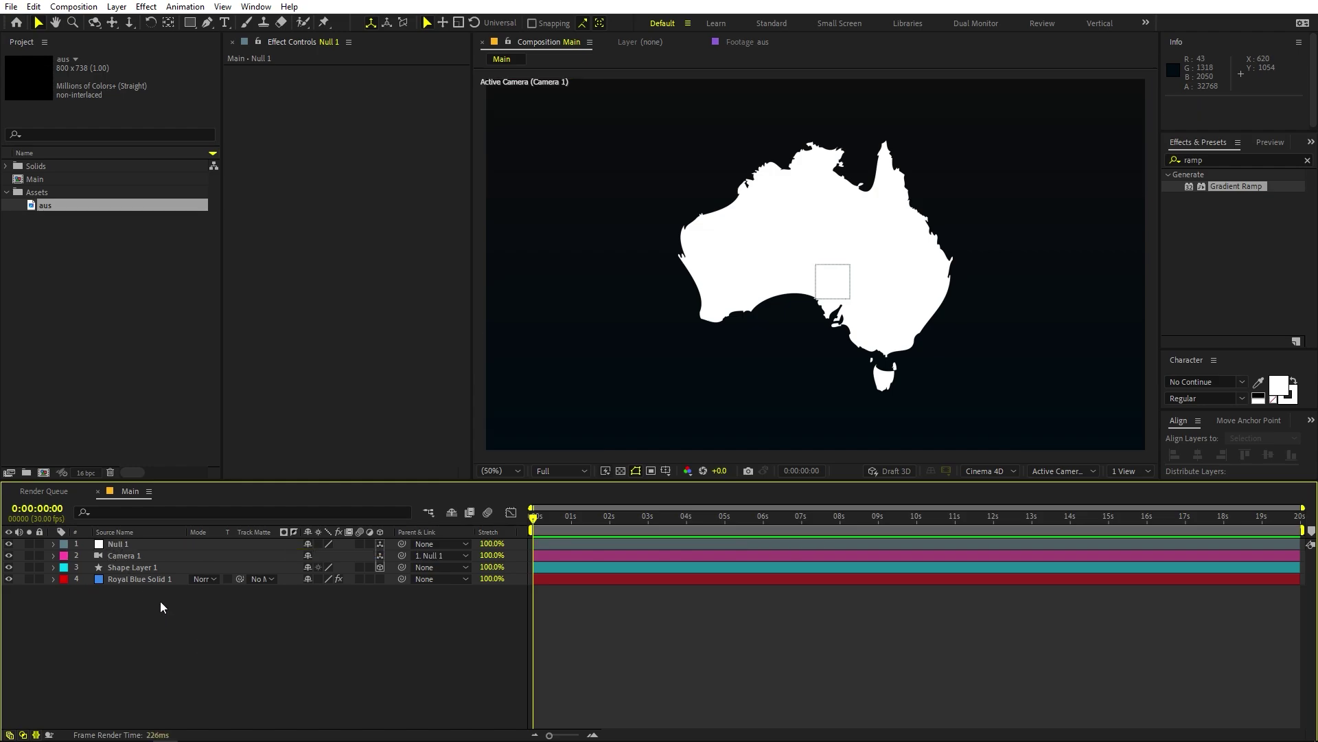
Center the anchor point of Shape Layer 1 on the map and deselect the layer.
{"action": "left_click", "coordinate": [136, 566]}
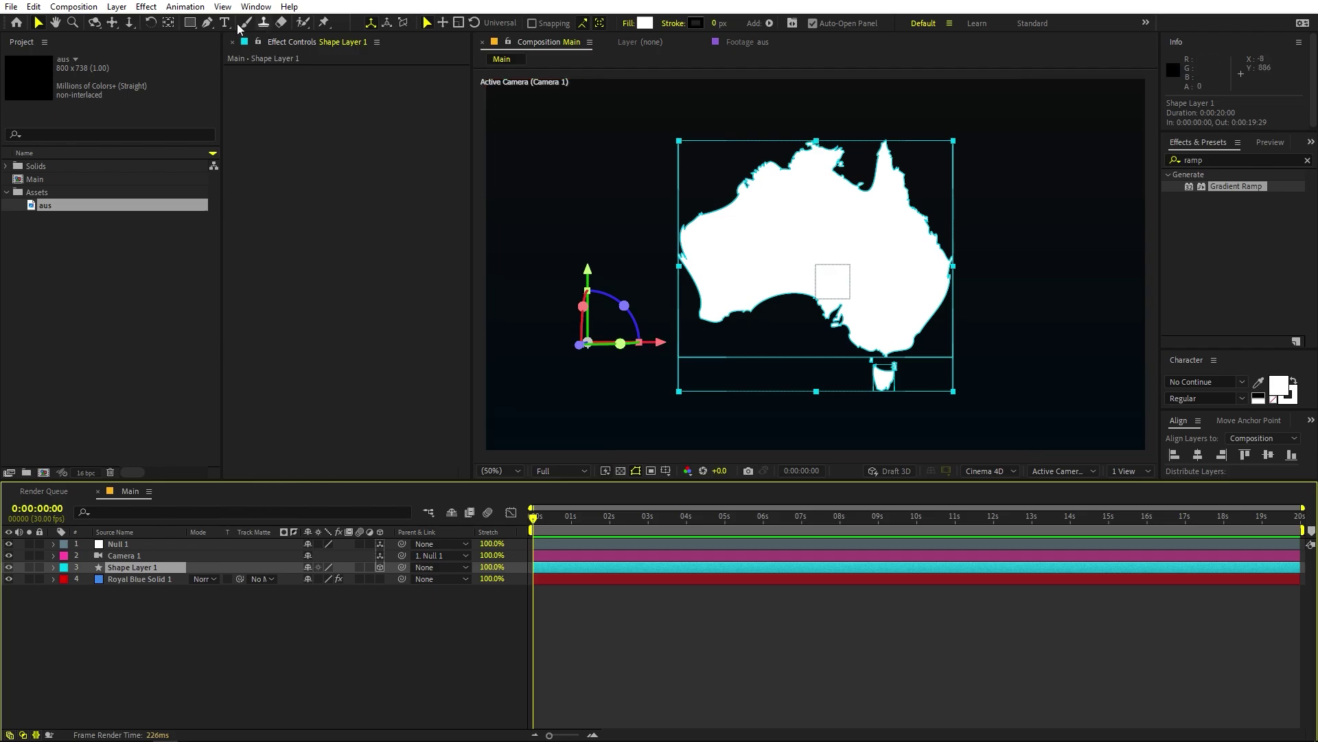
{"action": "left_click", "coordinate": [168, 23]}
{"action": "key", "text": "ctrl+alt+Home"}
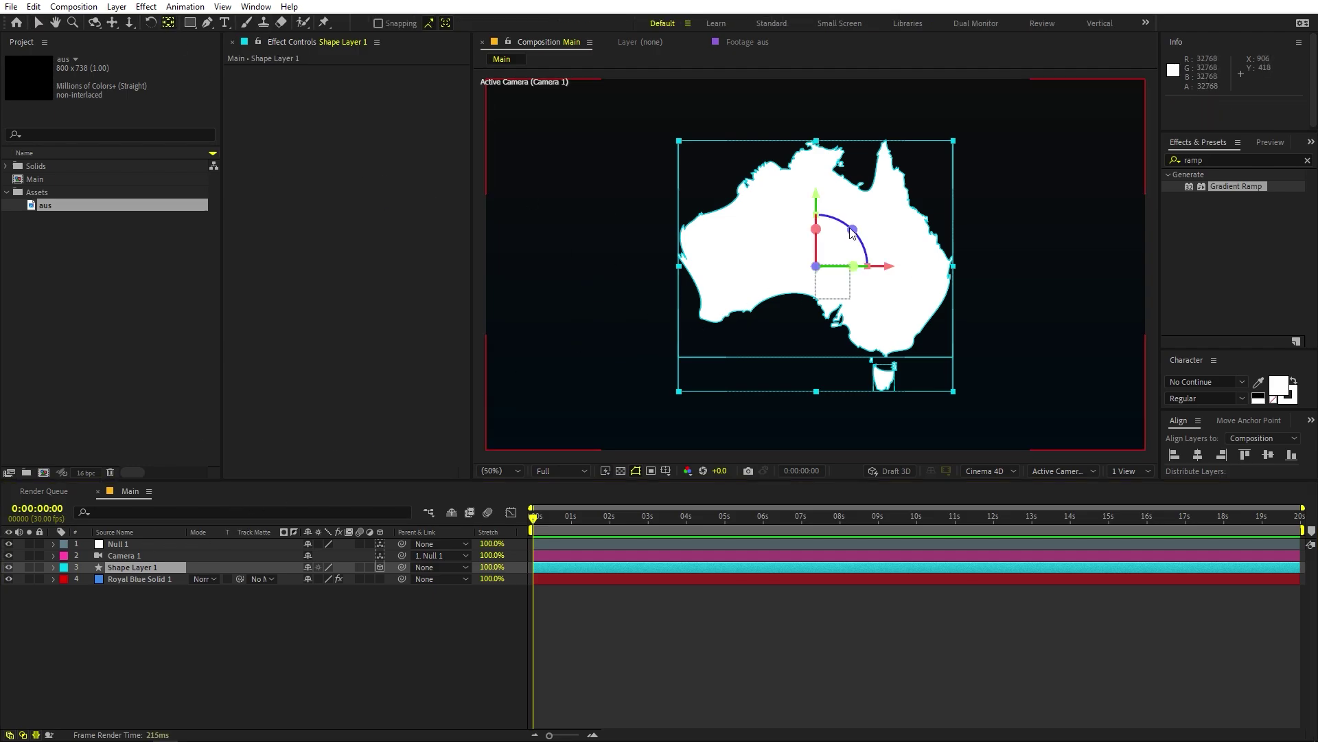
{"action": "left_click", "coordinate": [150, 596]}
Collapse Shape 1 within Shape Layer 1, expand the layer's Geometry Options, and select Extrusion Depth.
{"action": "left_click", "coordinate": [54, 568]}
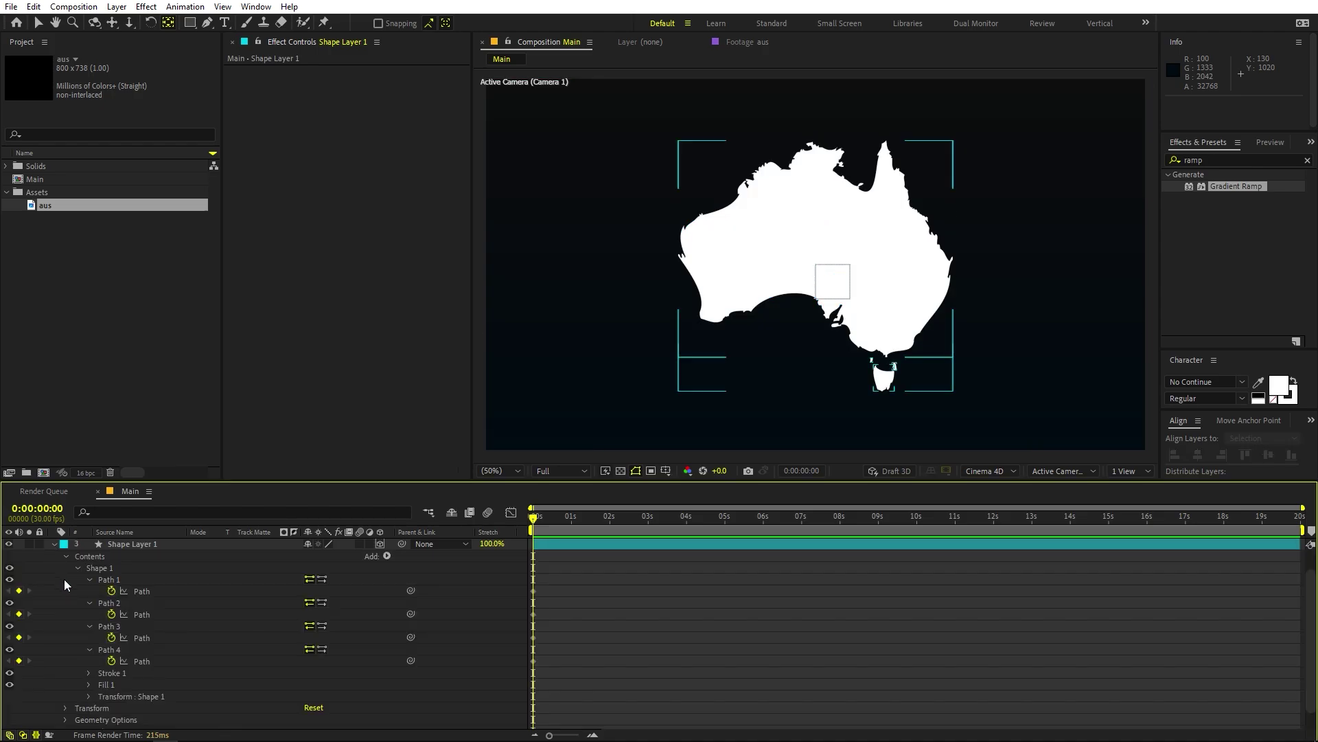
{"action": "left_click", "coordinate": [77, 568]}
{"action": "left_click", "coordinate": [89, 614]}
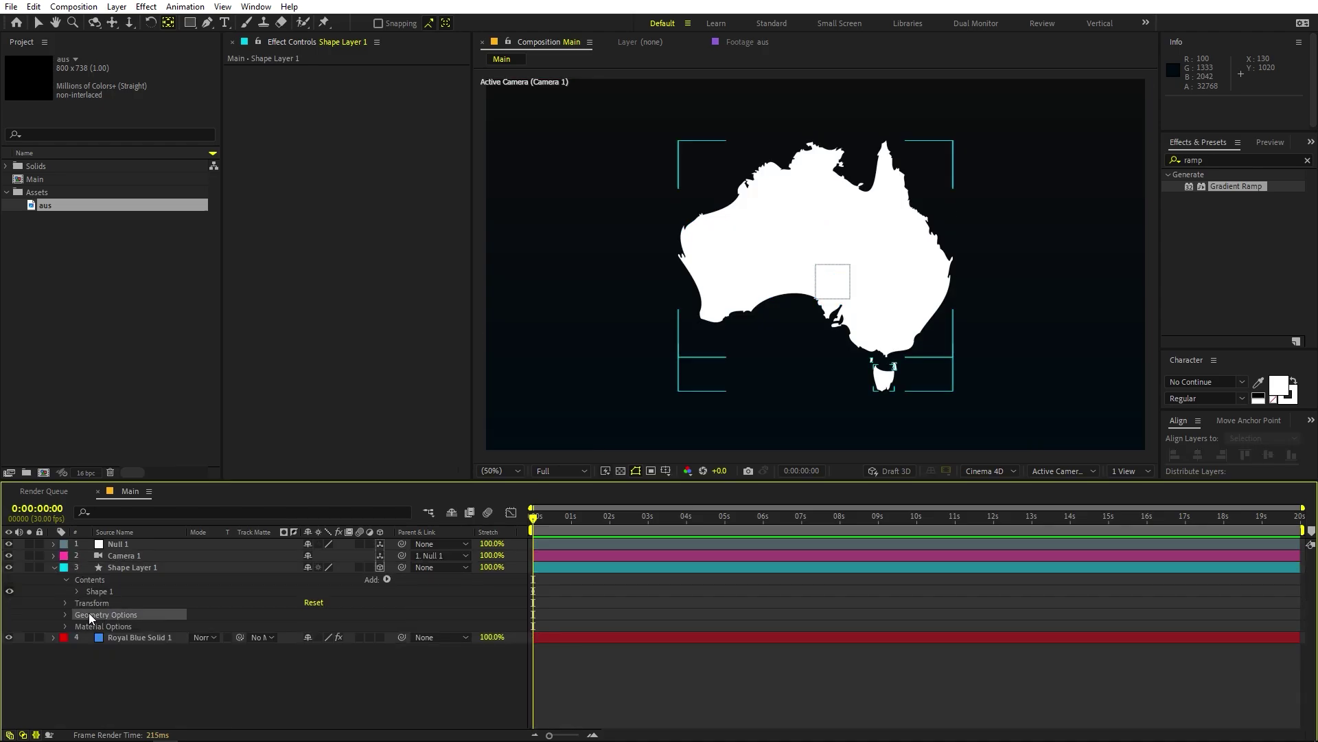
{"action": "left_click", "coordinate": [66, 614]}
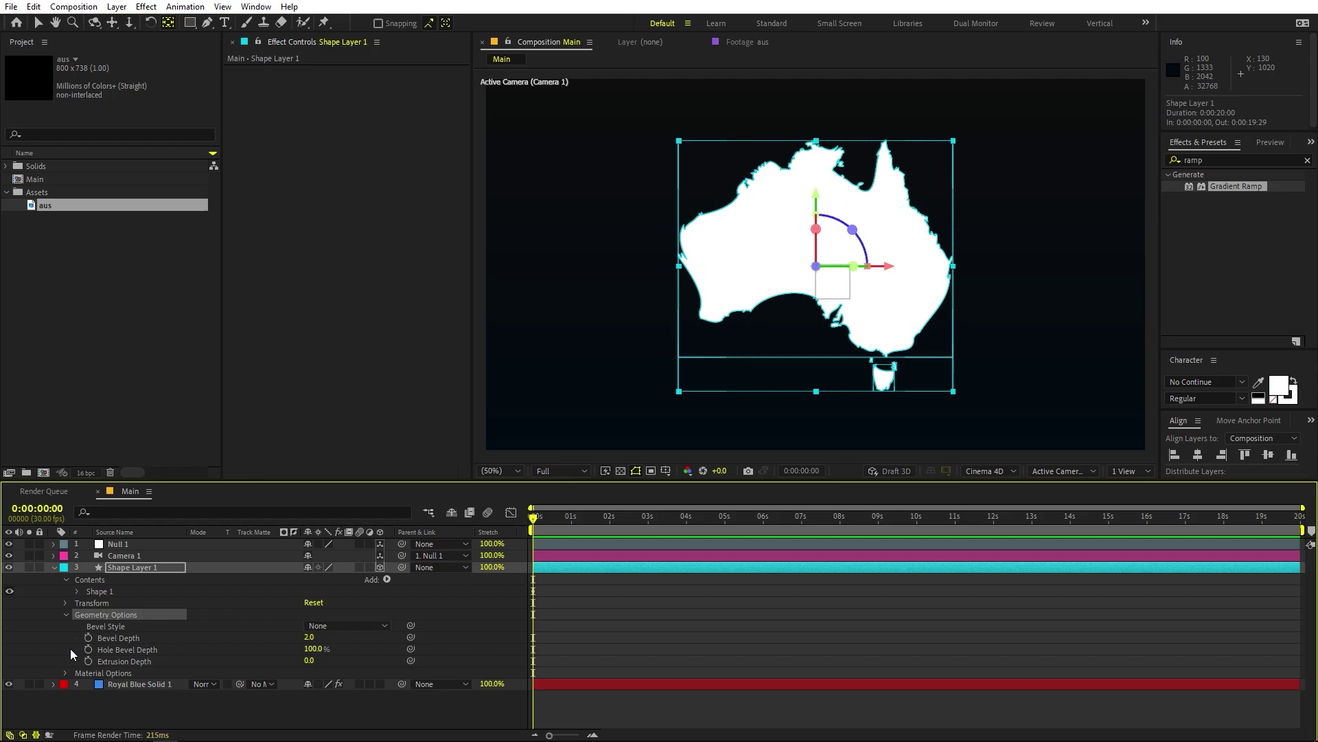
{"action": "left_click", "coordinate": [125, 661]}
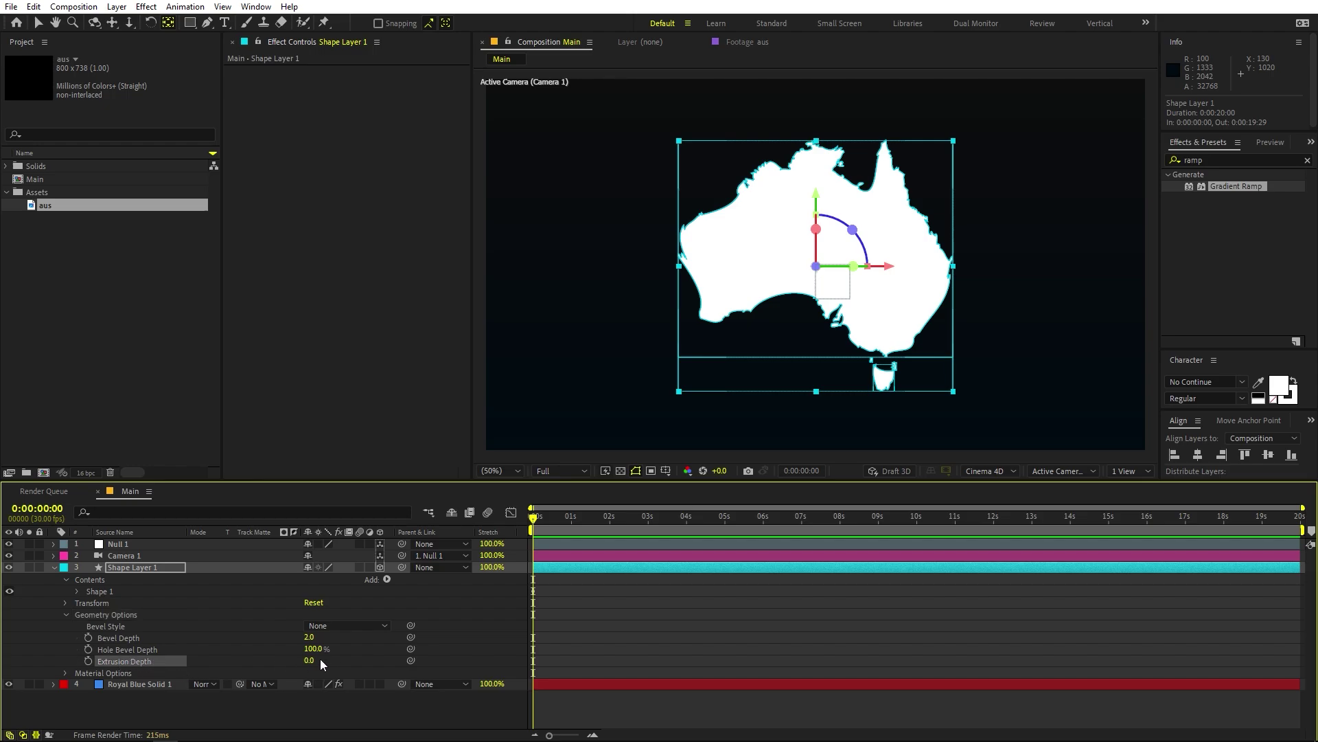
Confirm Cinema 4D as the composition's 3D renderer and set Shape Layer 1's extrusion depth to 18.8.
{"action": "left_click", "coordinate": [73, 6]}
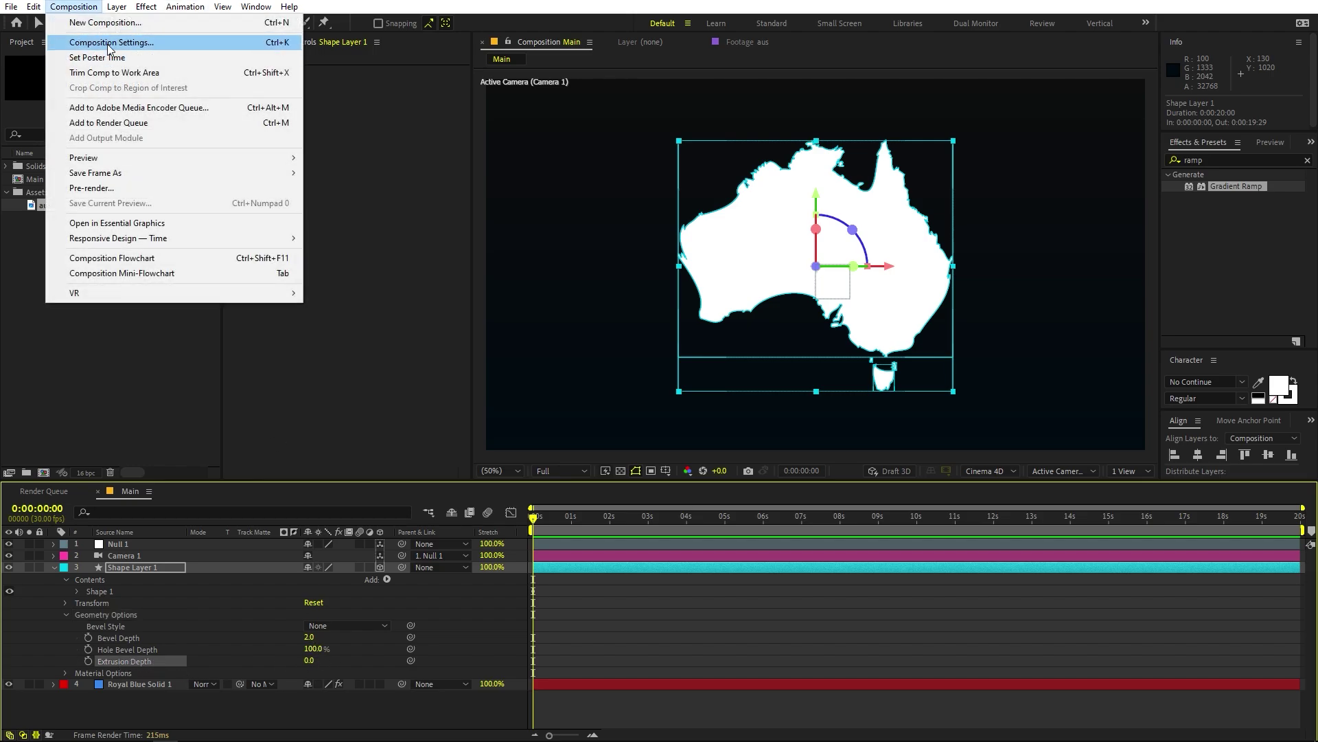
{"action": "left_click", "coordinate": [111, 42]}
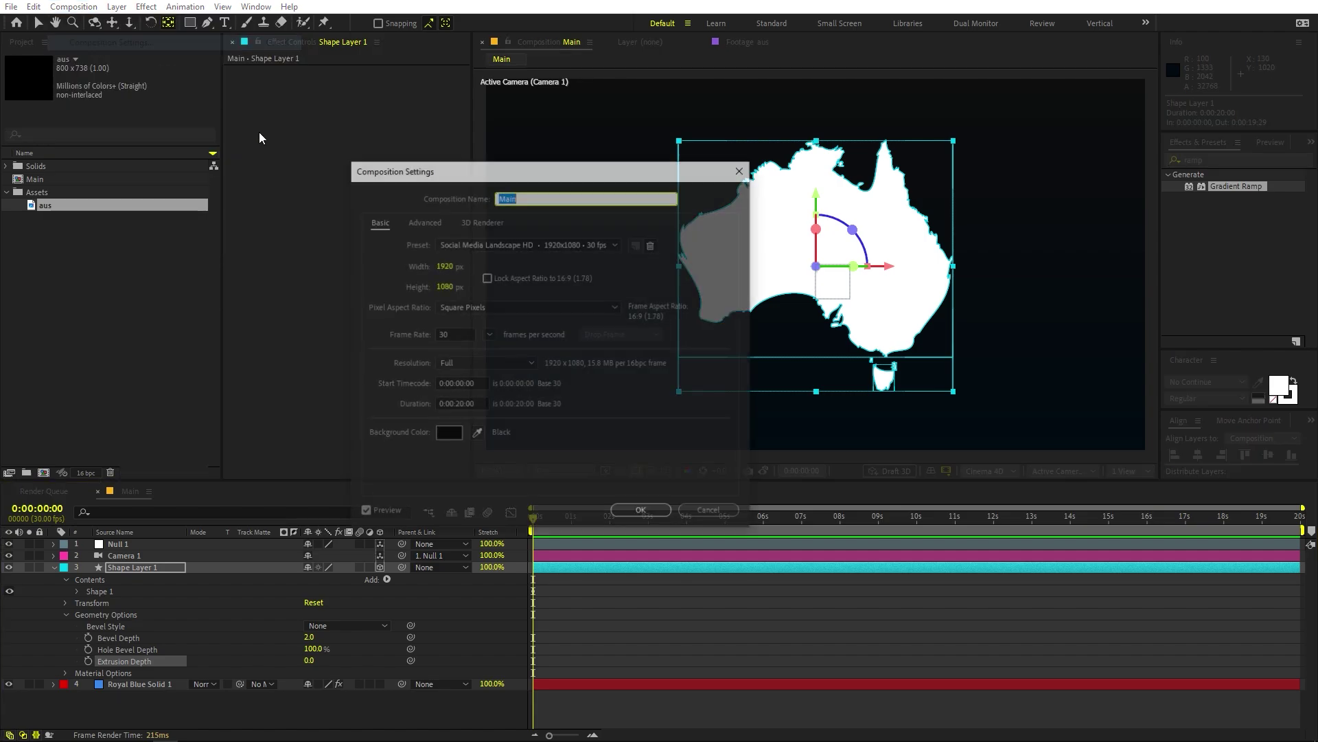
{"action": "left_click", "coordinate": [493, 220]}
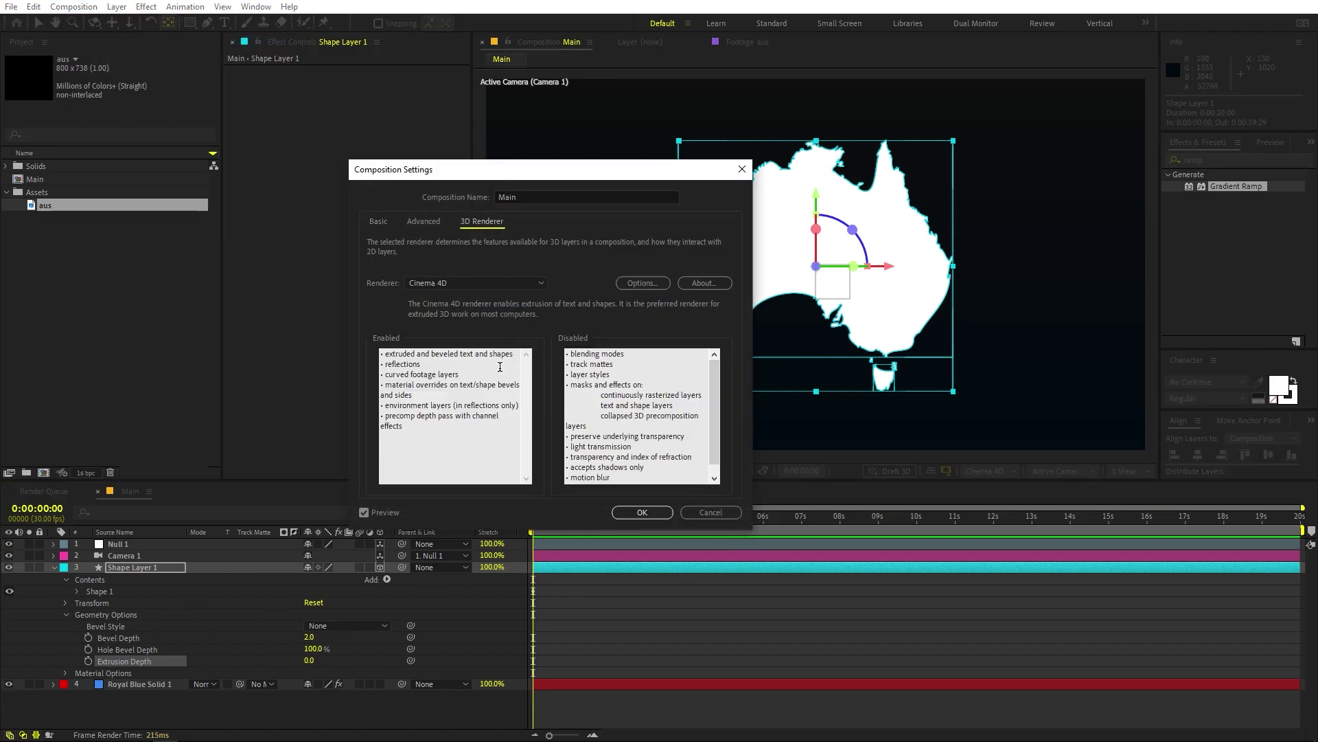
{"action": "left_click", "coordinate": [642, 512]}
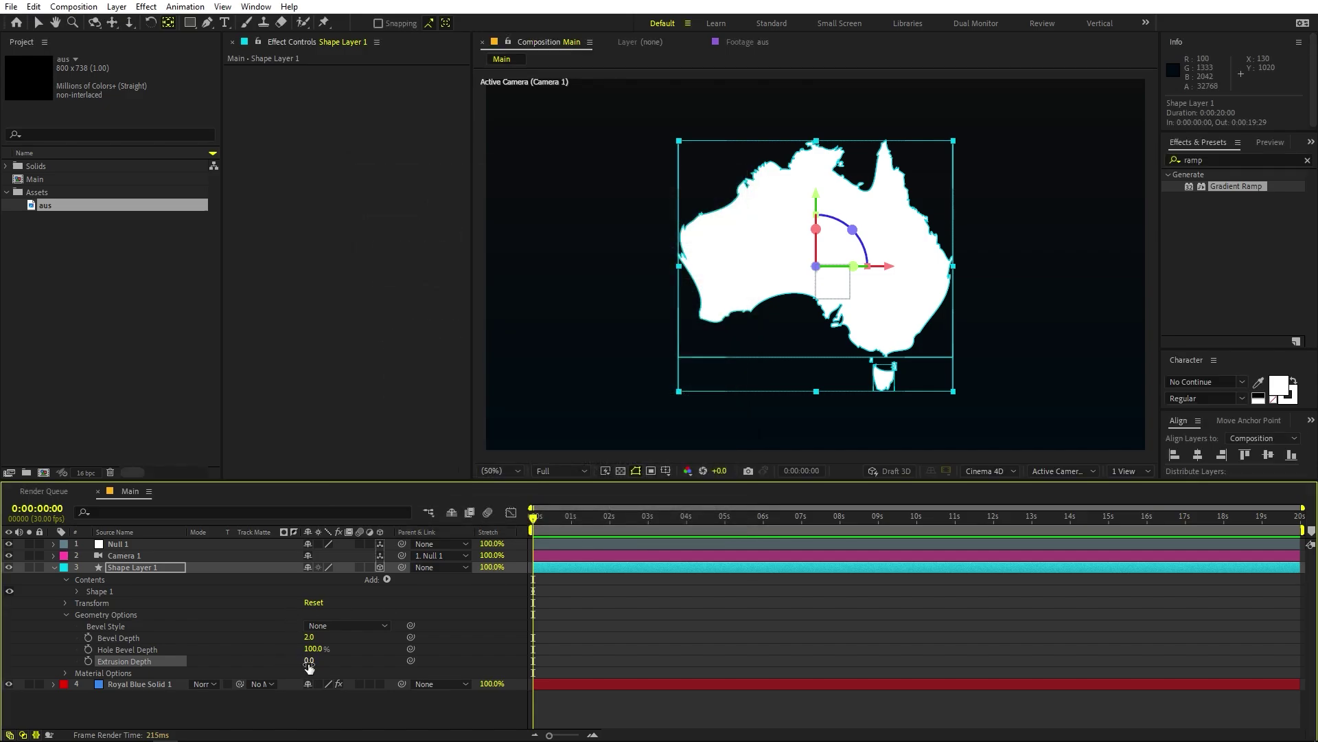
{"action": "left_click_drag", "start_coordinate": [308, 660], "coordinate": [436, 663]}
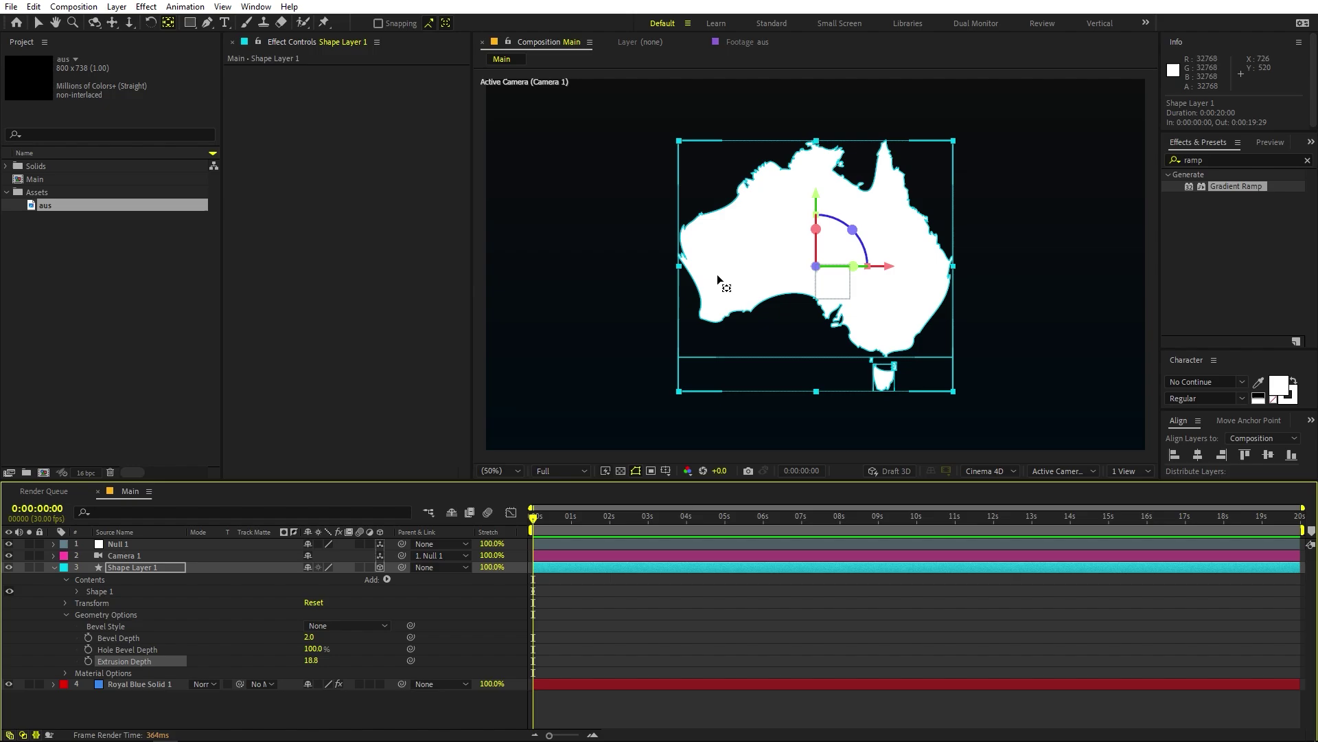
Rotate Null 1 to 38° on X and 46° on Y, deselect it, and return to the Selection tool.
{"action": "left_click", "coordinate": [134, 543]}
{"action": "key", "text": "r"}
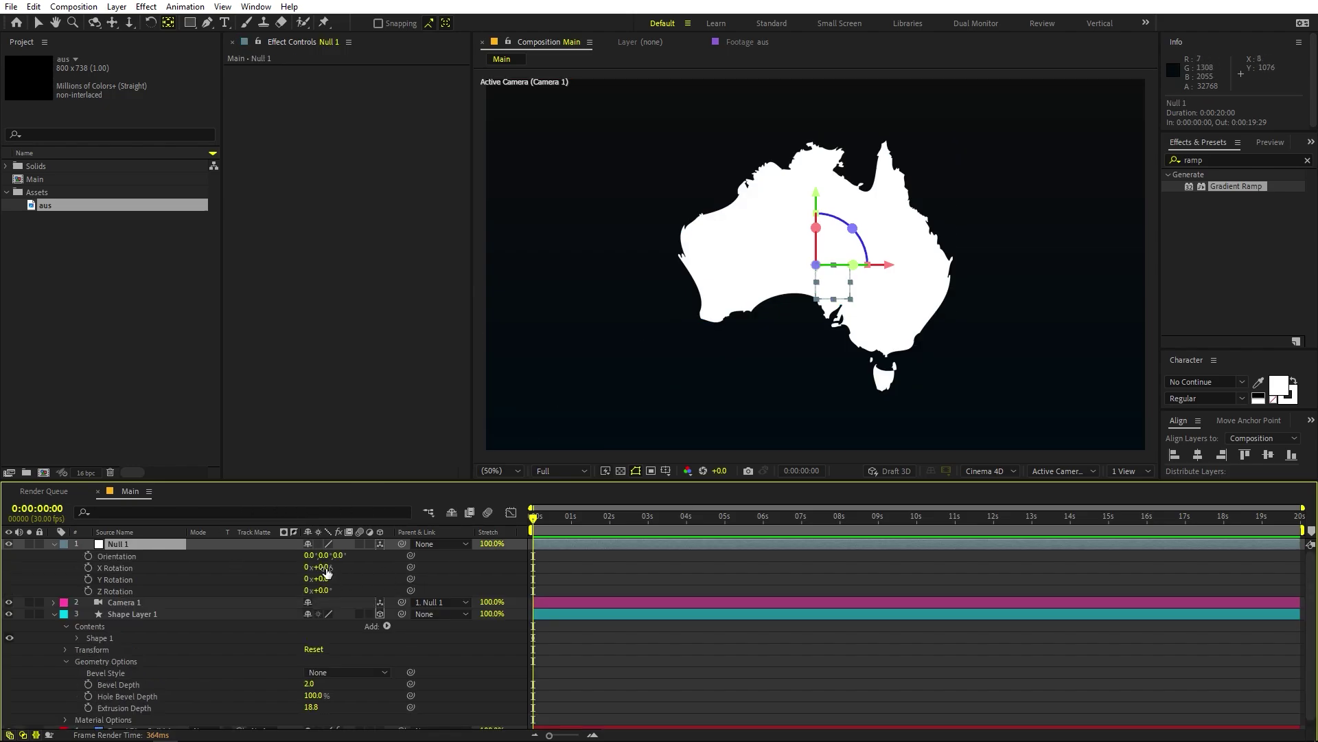
{"action": "left_click_drag", "start_coordinate": [326, 569], "coordinate": [353, 579]}
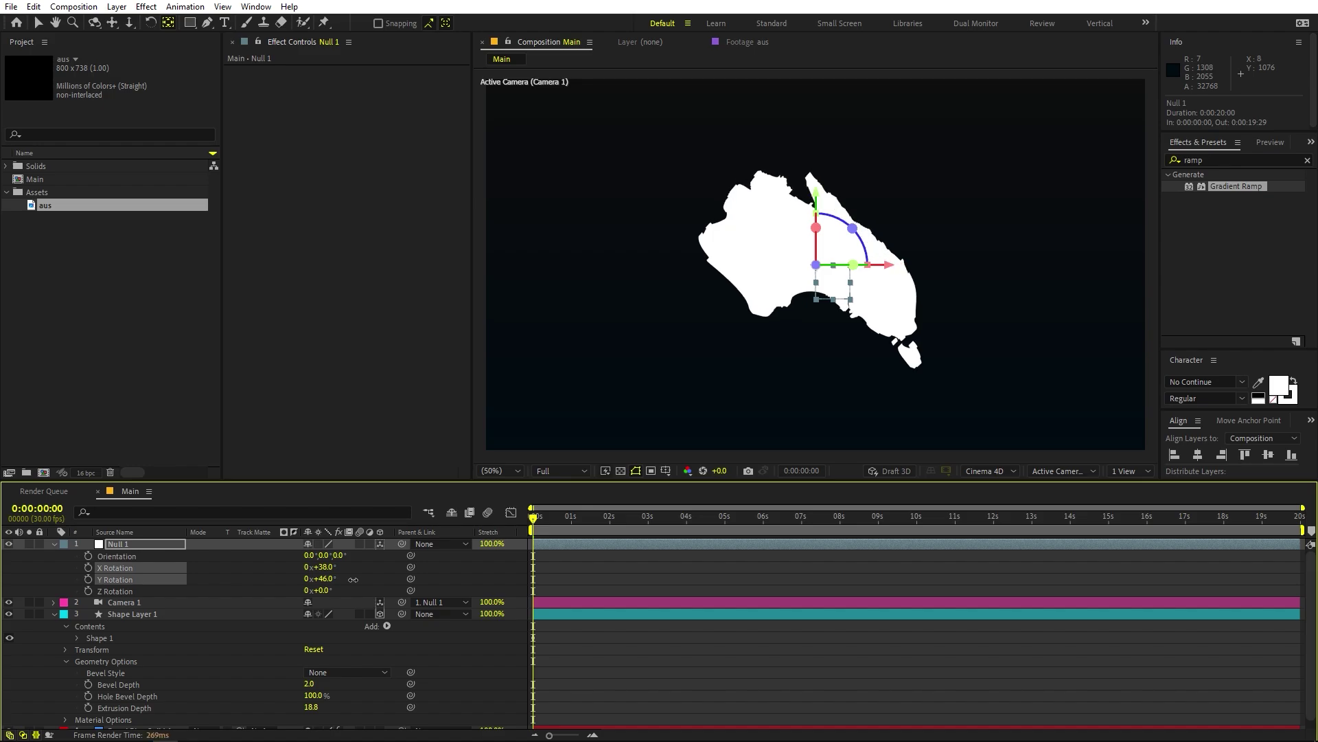
{"action": "left_click", "coordinate": [618, 385]}
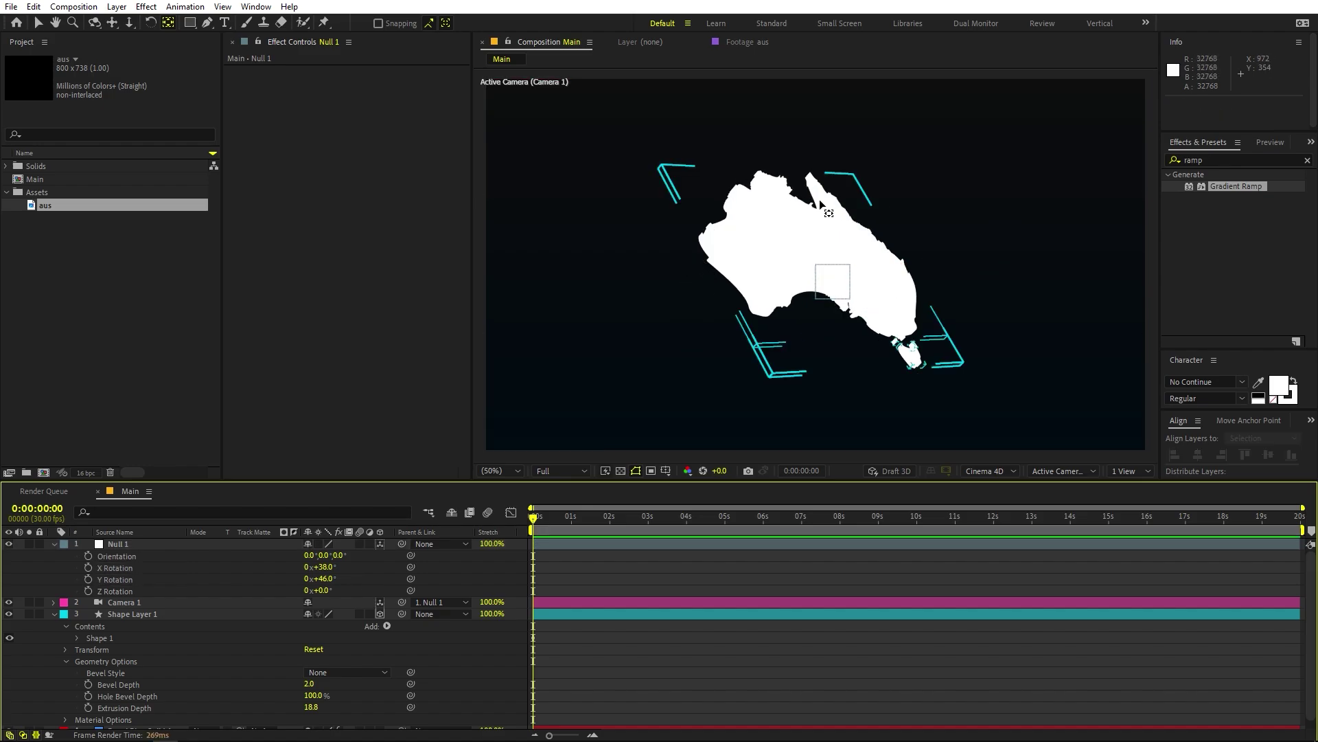
{"action": "key", "text": "v"}
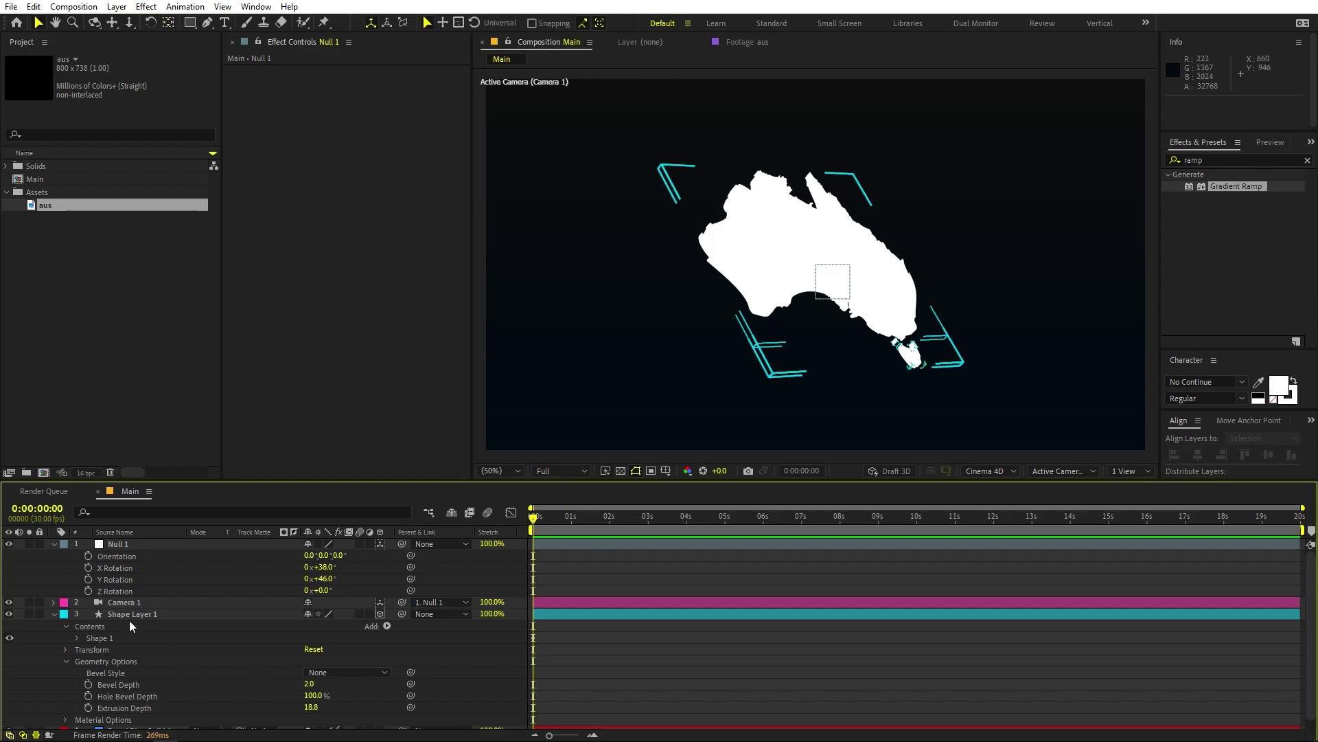
Collapse Shape Layer 1's Geometry Options and try to add a Side Color property to its contents.
{"action": "scroll", "coordinate": [135, 633], "scroll_direction": "down", "scroll_amount": 1}
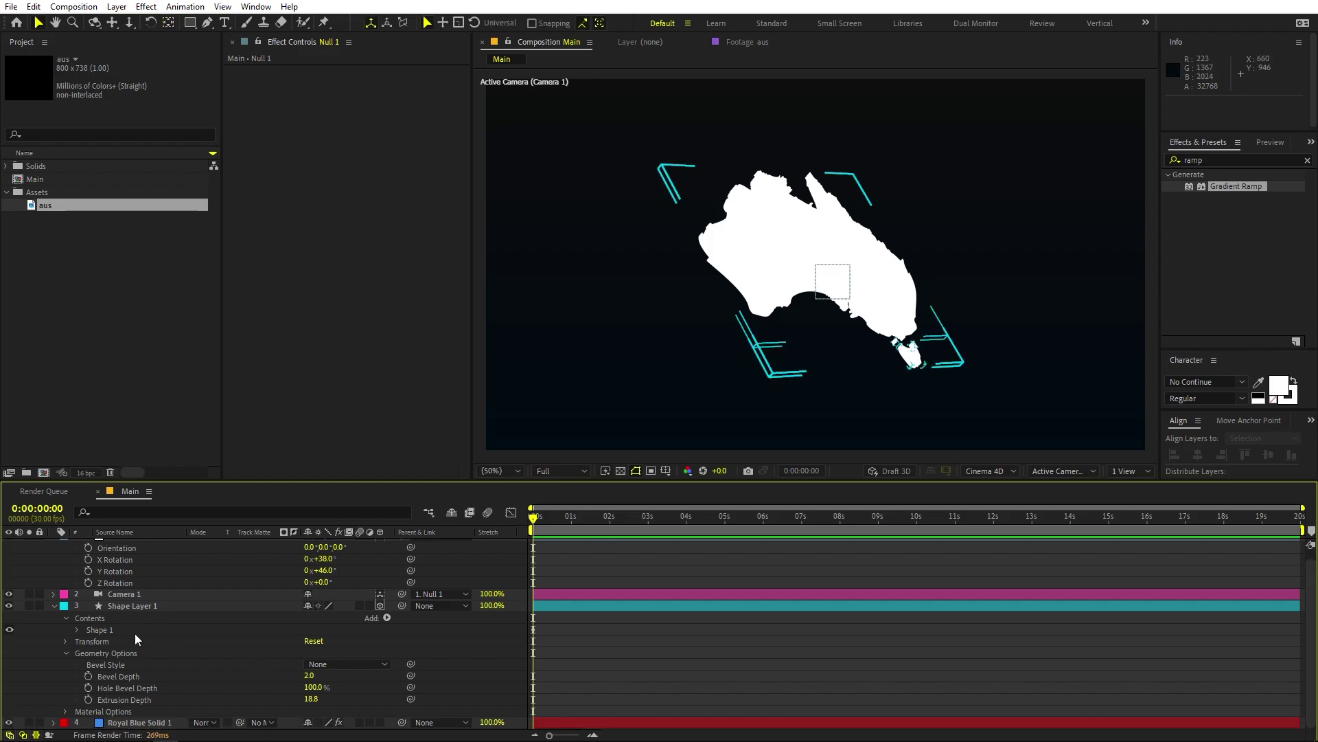
{"action": "left_click", "coordinate": [64, 654]}
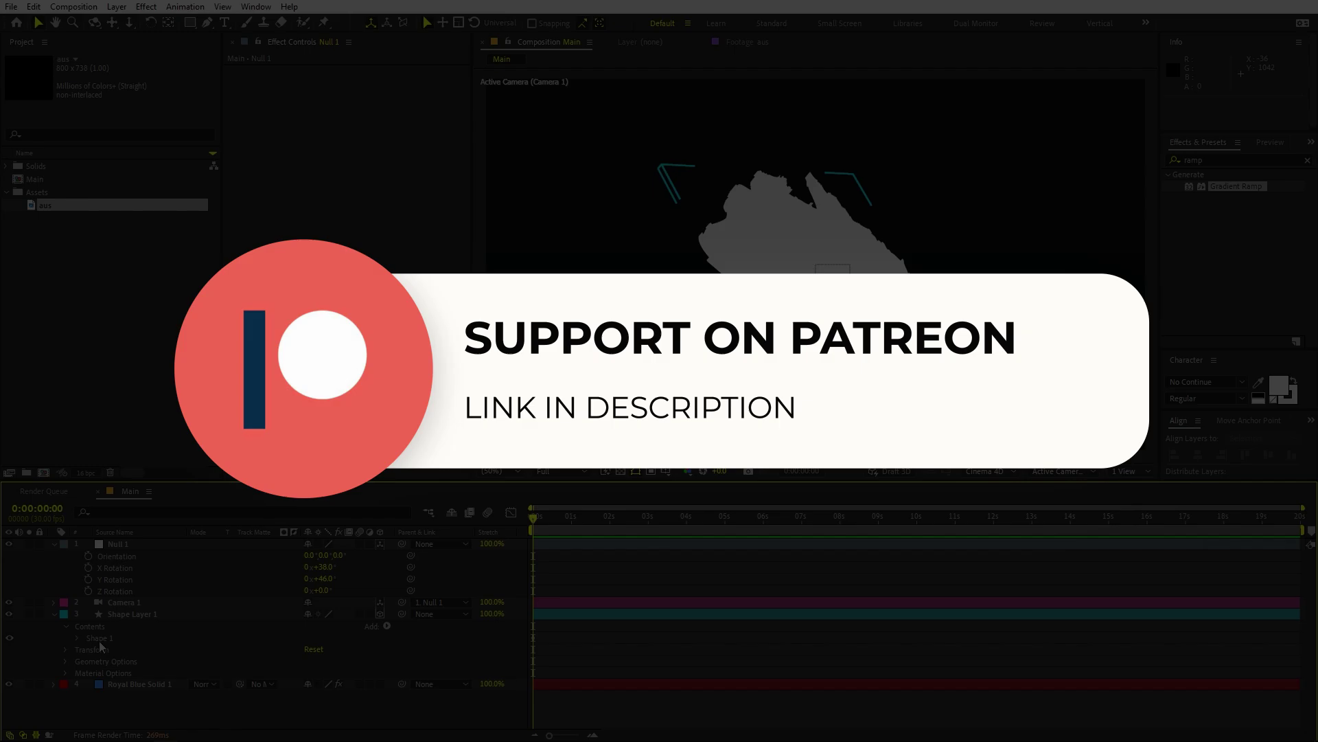
{"action": "left_click", "coordinate": [99, 642]}
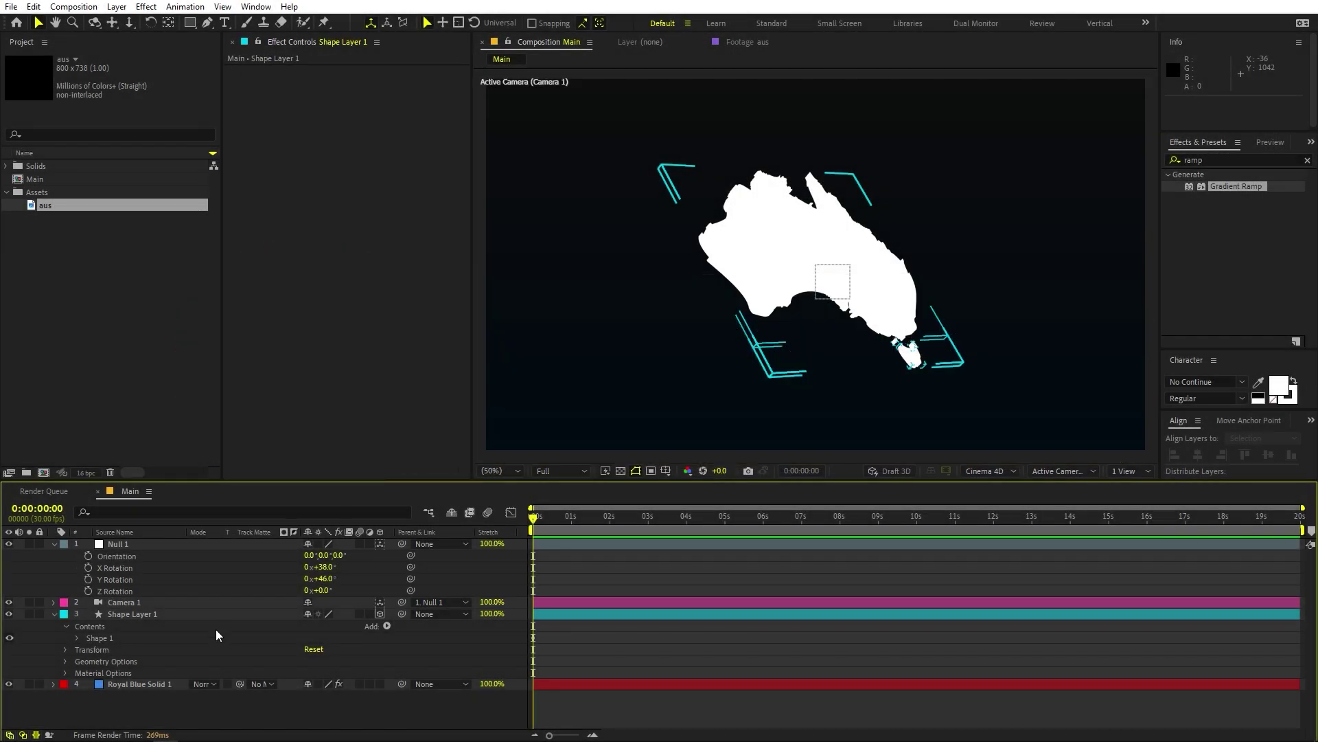
{"action": "left_click", "coordinate": [386, 626]}
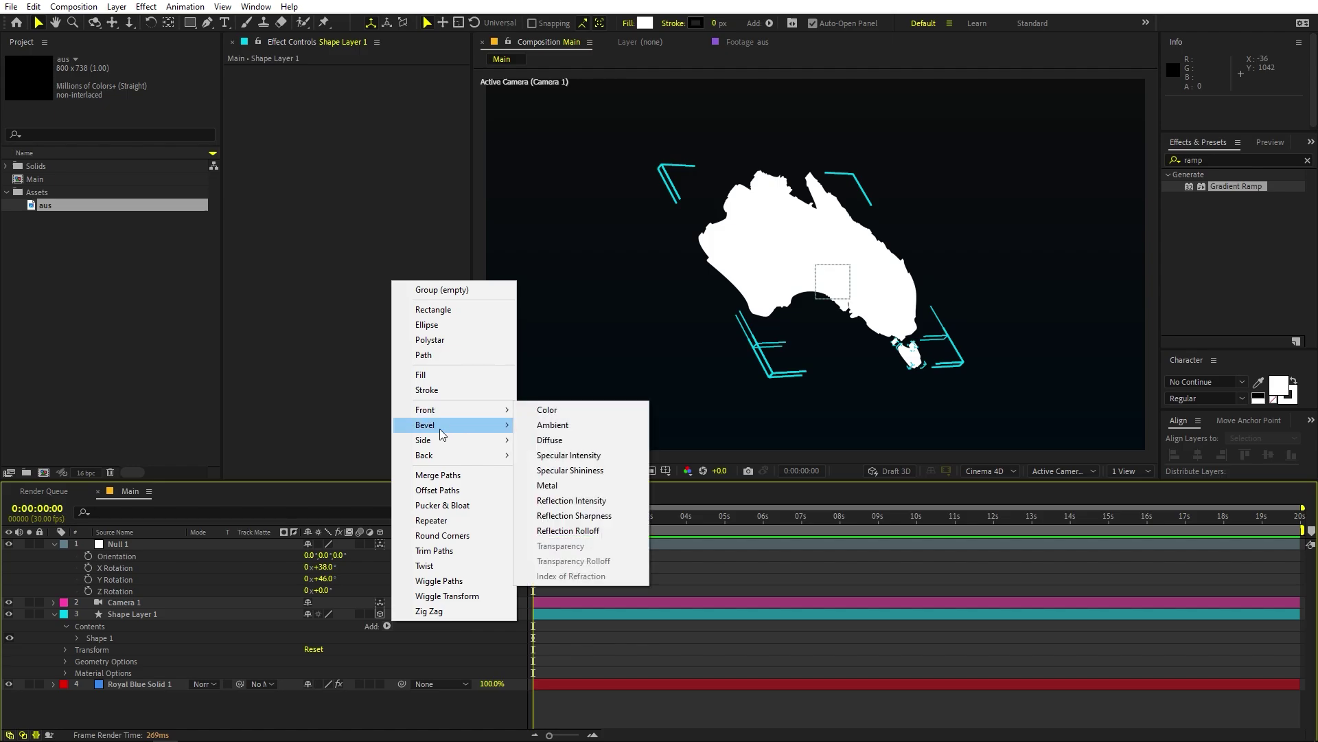
{"action": "mouse_move", "coordinate": [446, 411]}
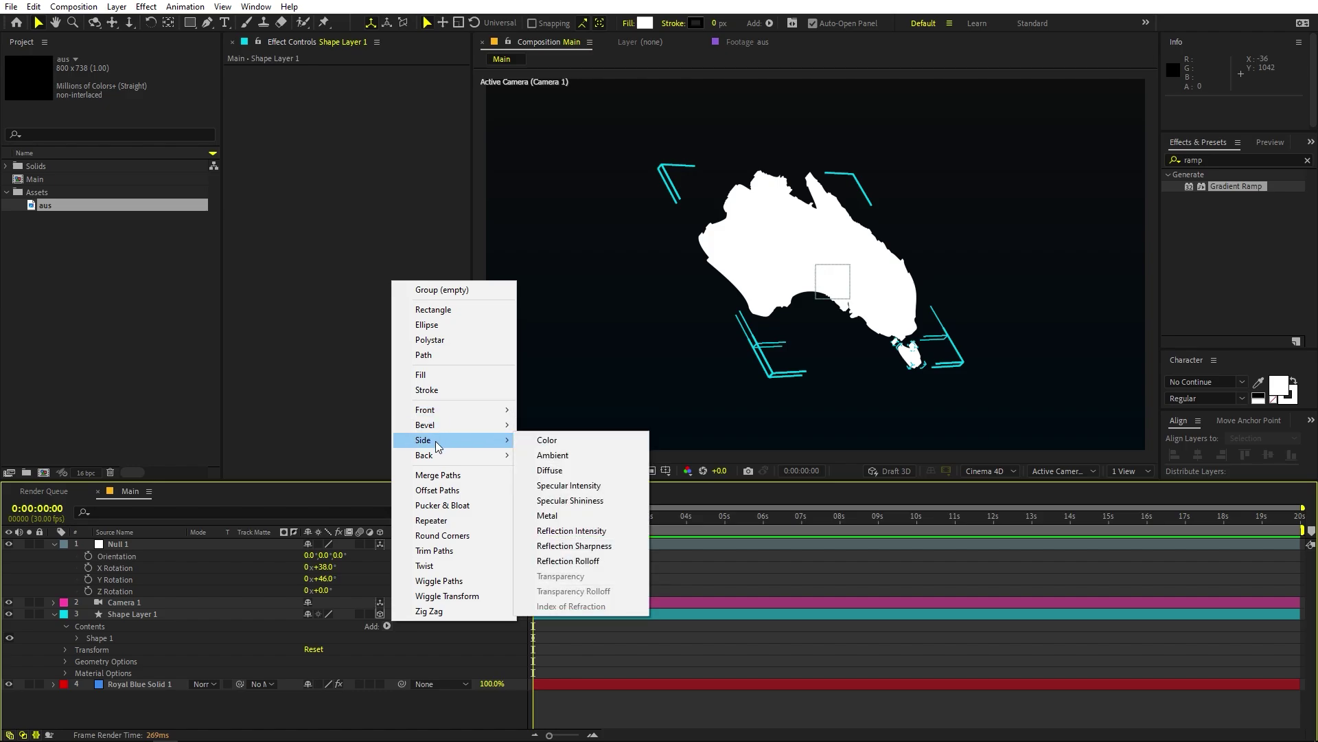
{"action": "left_click", "coordinate": [552, 443]}
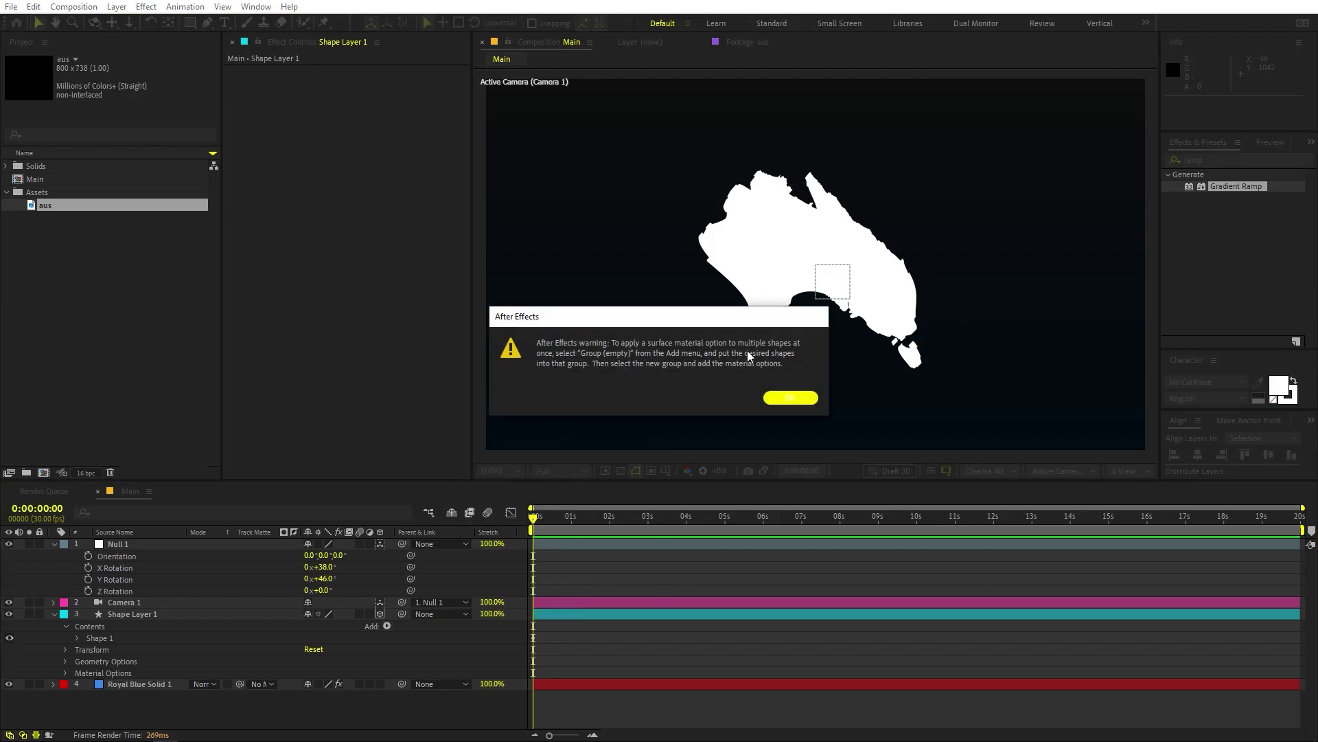
{"action": "left_click", "coordinate": [790, 398]}
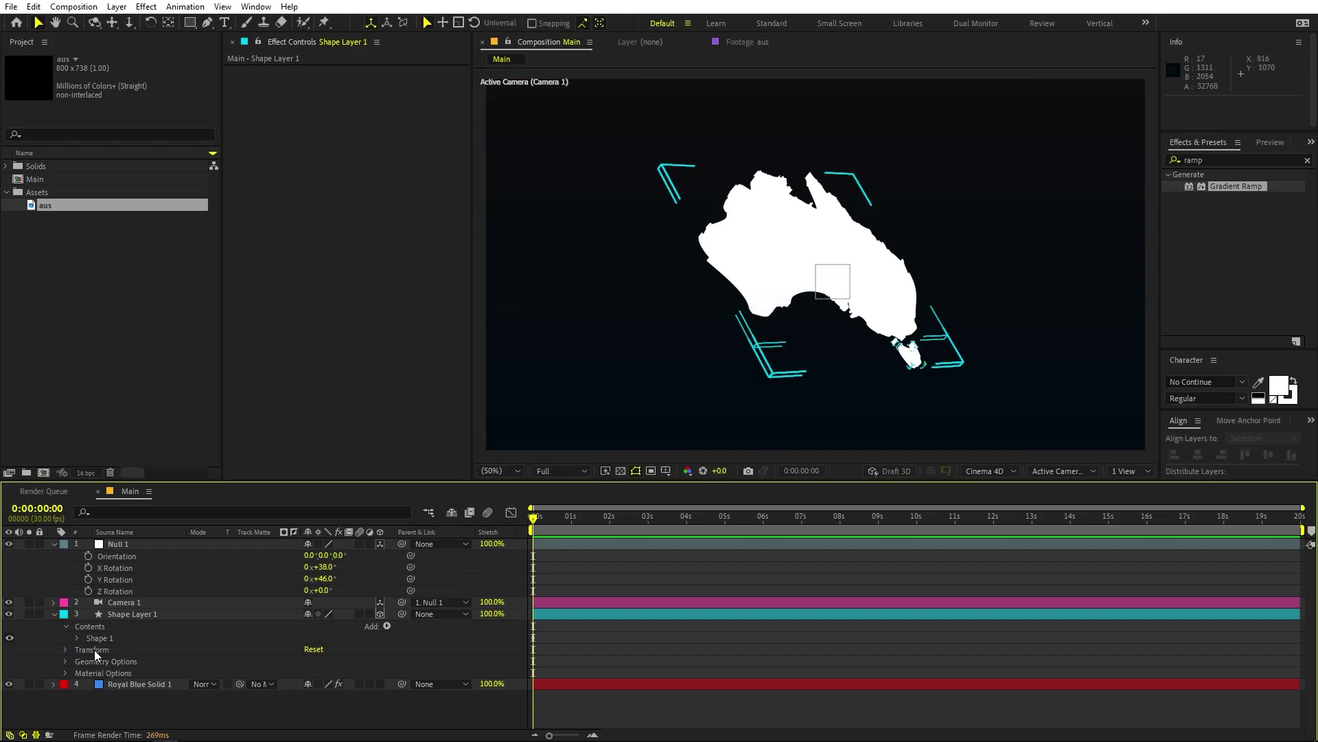
Expand Shape 1 in Shape Layer 1 and collapse Path 1 through Path 4 inside it.
{"action": "left_click", "coordinate": [77, 638]}
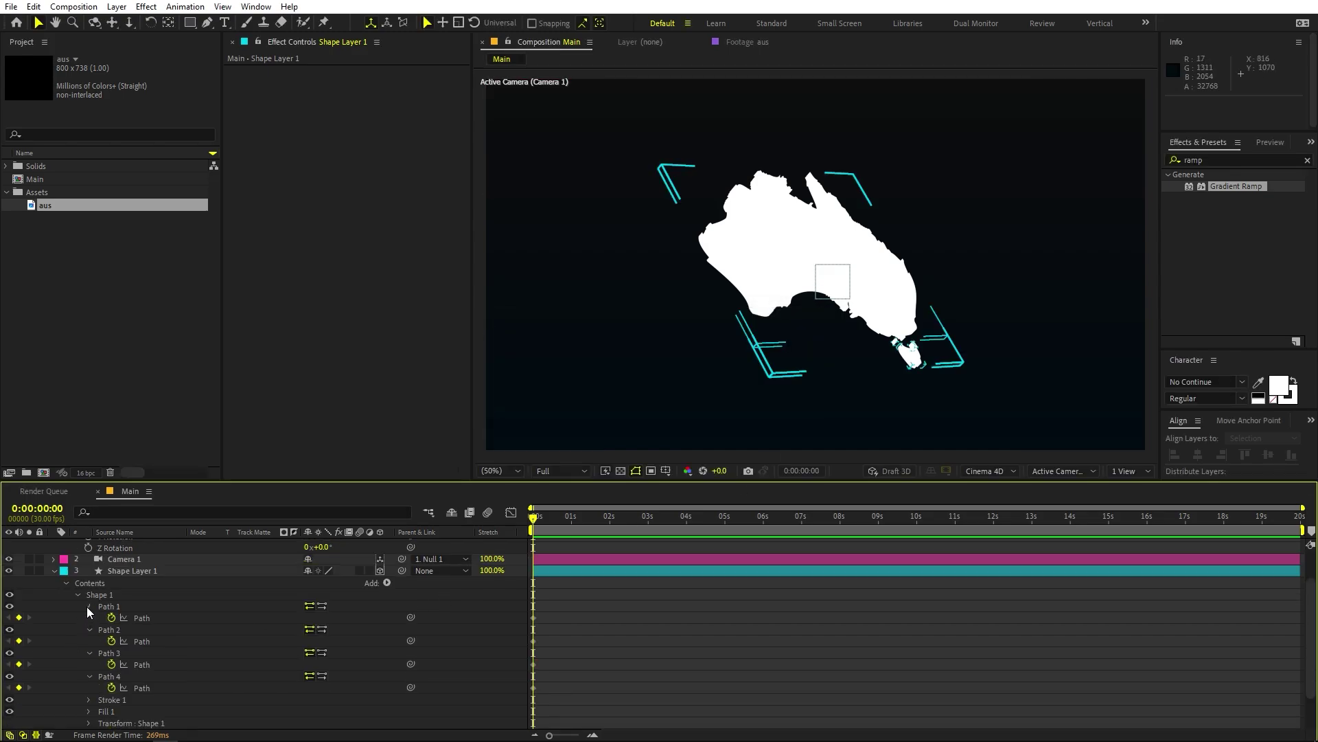
{"action": "left_click", "coordinate": [88, 607]}
{"action": "left_click", "coordinate": [88, 620]}
{"action": "left_click", "coordinate": [88, 632]}
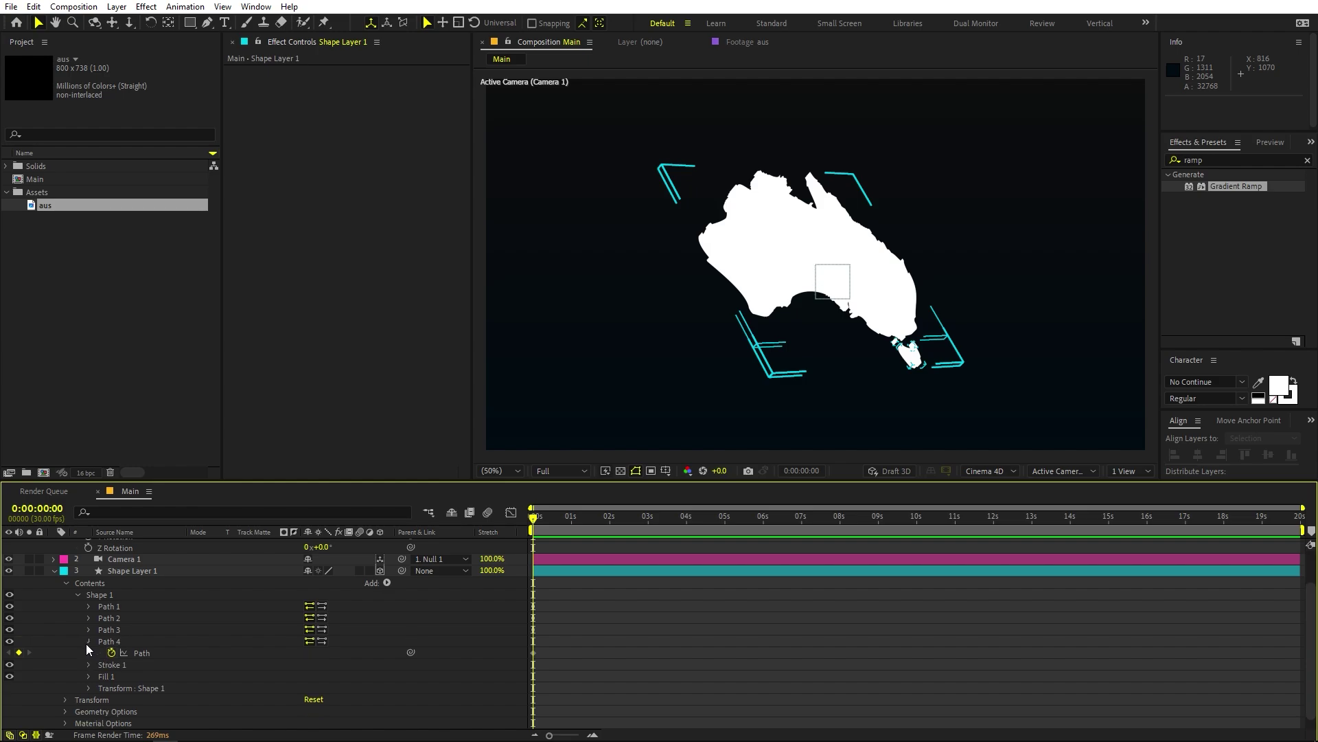
{"action": "left_click", "coordinate": [88, 642]}
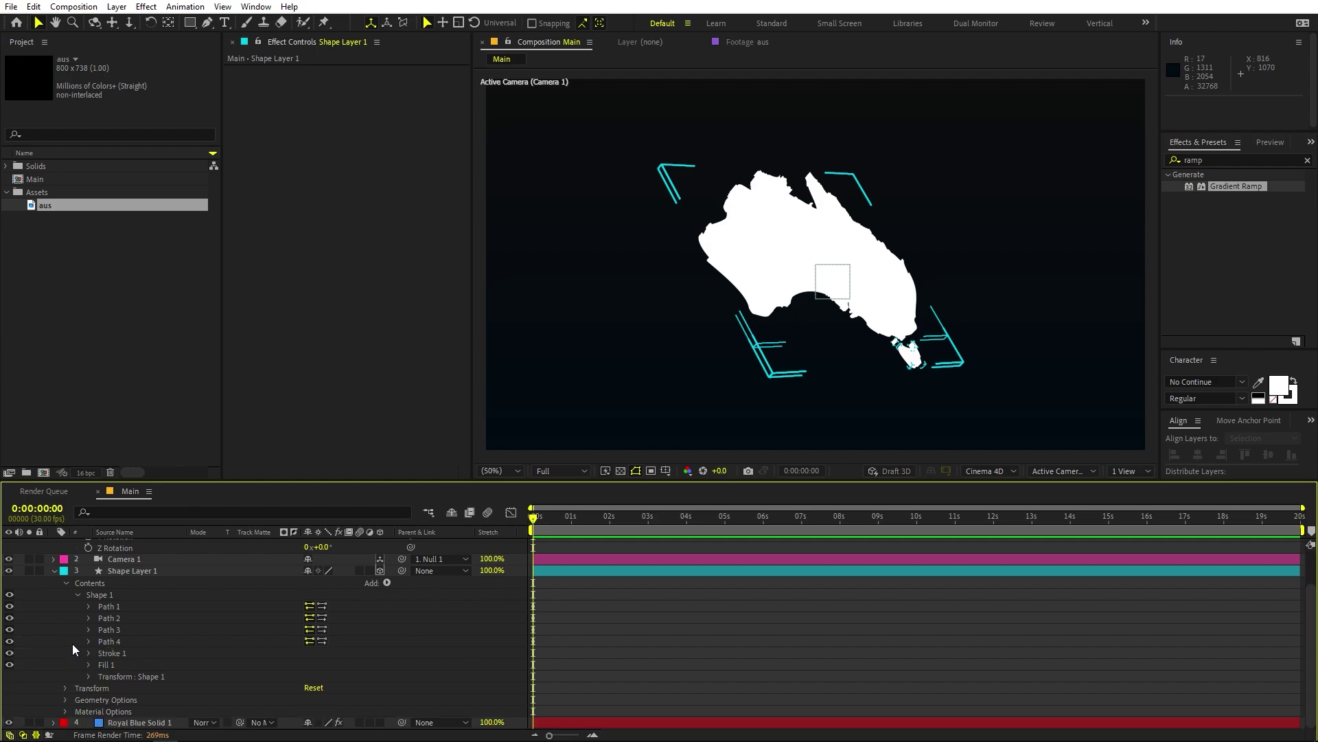
Add an empty group inside Shape 1 and move its four paths, Stroke 1 and Fill 1 into that group.
{"action": "left_click", "coordinate": [106, 597]}
{"action": "left_click", "coordinate": [386, 583]}
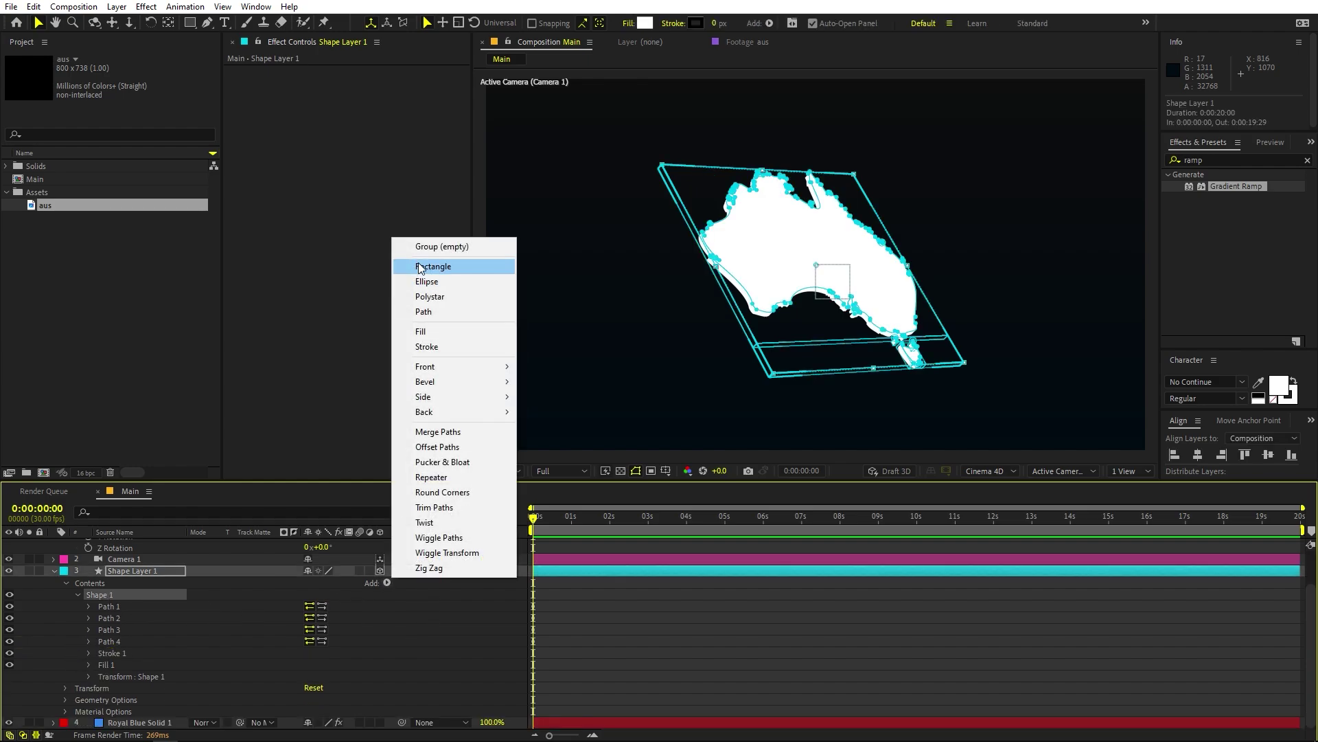
{"action": "left_click", "coordinate": [438, 249]}
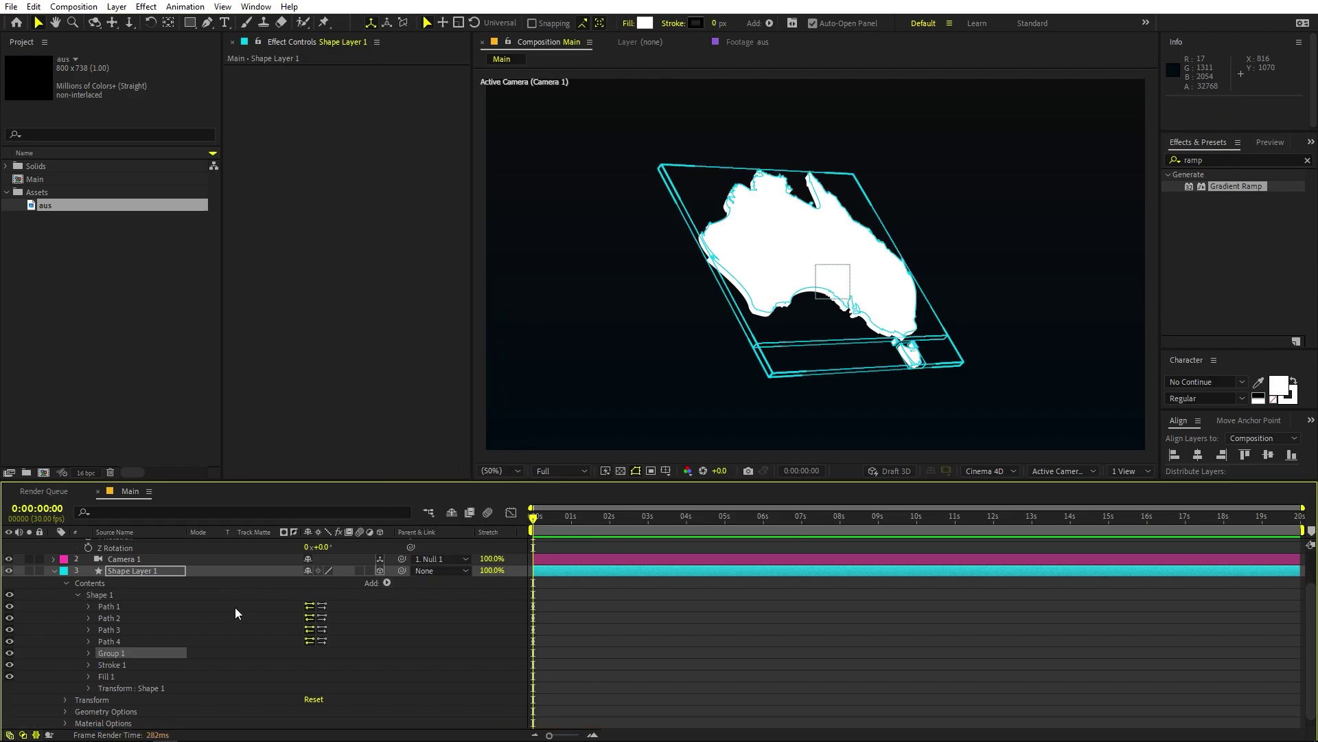
{"action": "left_click", "coordinate": [122, 643]}
{"action": "left_click", "coordinate": [109, 603], "text": "shift"}
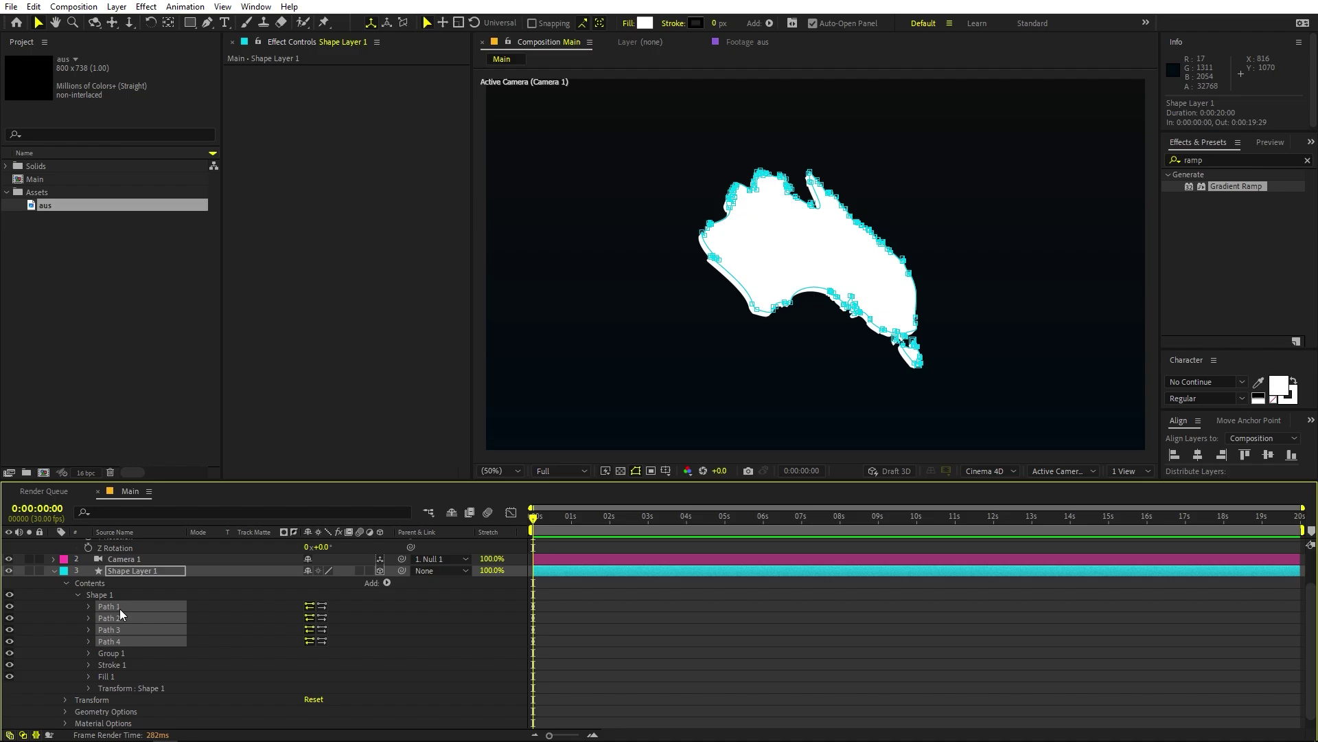
{"action": "mouse_move", "coordinate": [110, 637]}
{"action": "left_mouse_down"}
{"action": "mouse_move", "coordinate": [114, 653]}
{"action": "mouse_move", "coordinate": [118, 641]}
{"action": "left_mouse_up"}
{"action": "left_click", "coordinate": [116, 664], "text": "shift"}
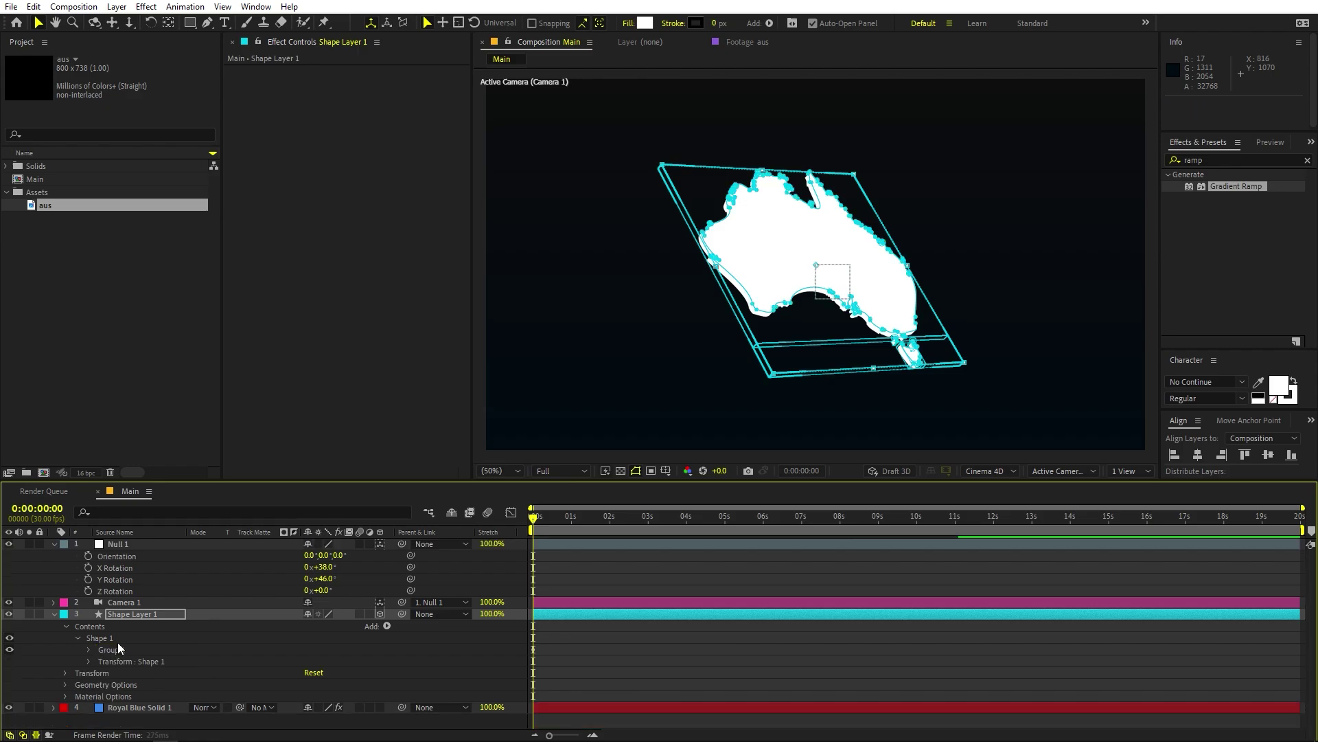
Add a Side Color material property to Group 1 and deselect the layer.
{"action": "left_click", "coordinate": [386, 626]}
{"action": "mouse_move", "coordinate": [435, 445]}
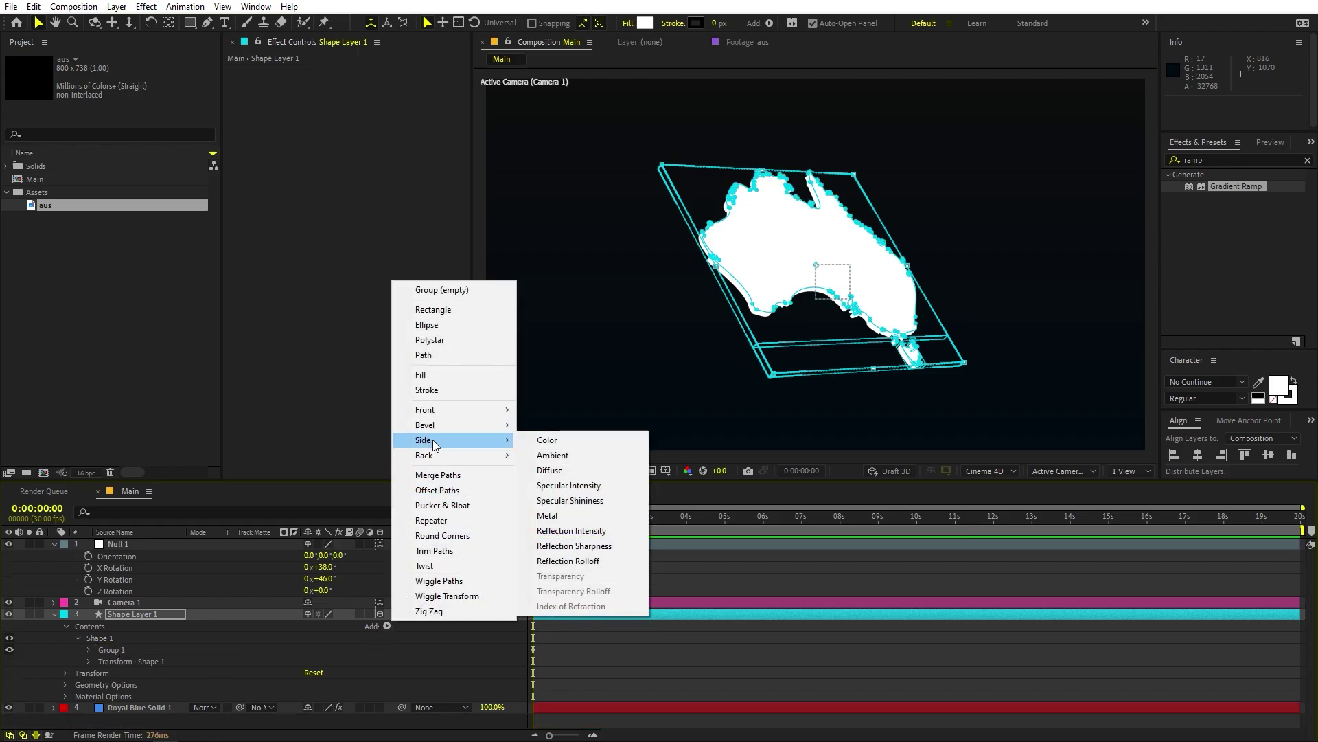
{"action": "left_click", "coordinate": [583, 440]}
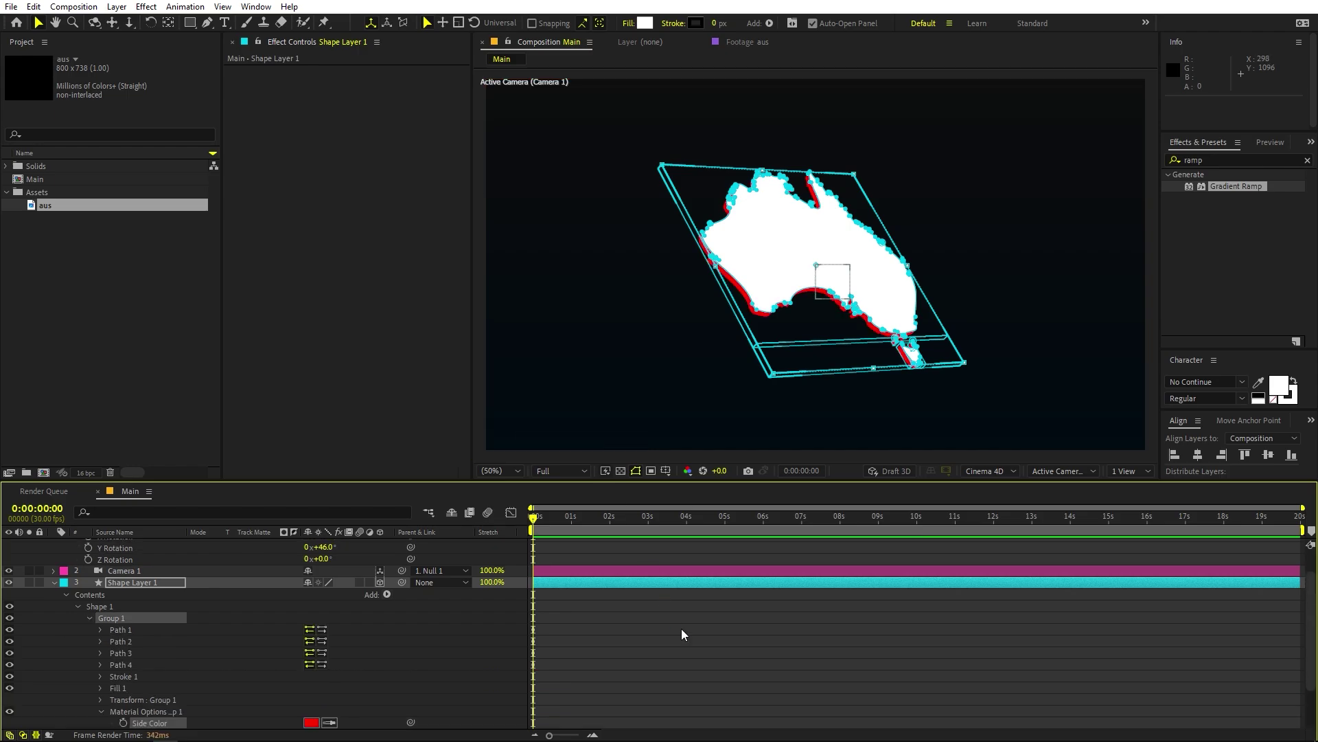
{"action": "left_click", "coordinate": [682, 628]}
{"action": "key", "text": "slash"}
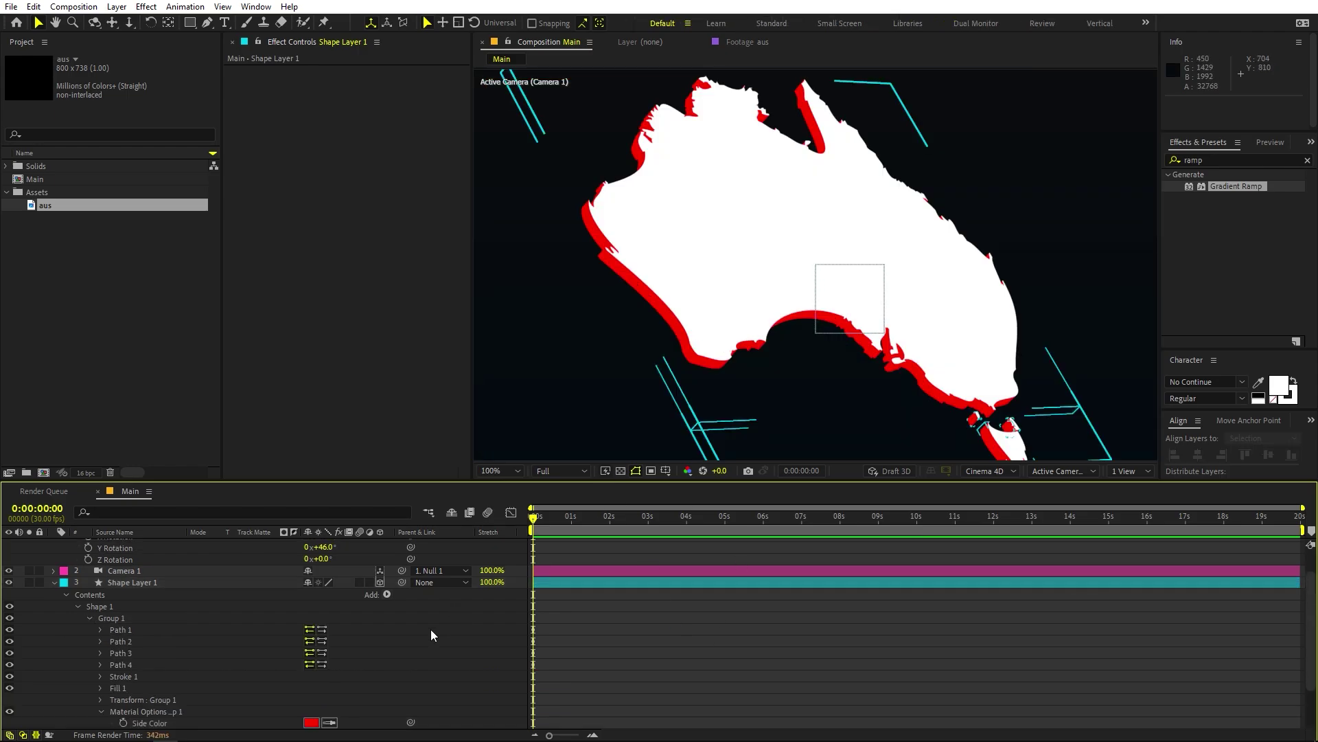
Set Shape Layer 1's extrusion depth to 60 in its Geometry Options and deselect the layer.
{"action": "scroll", "coordinate": [414, 649], "scroll_direction": "down", "scroll_amount": 3}
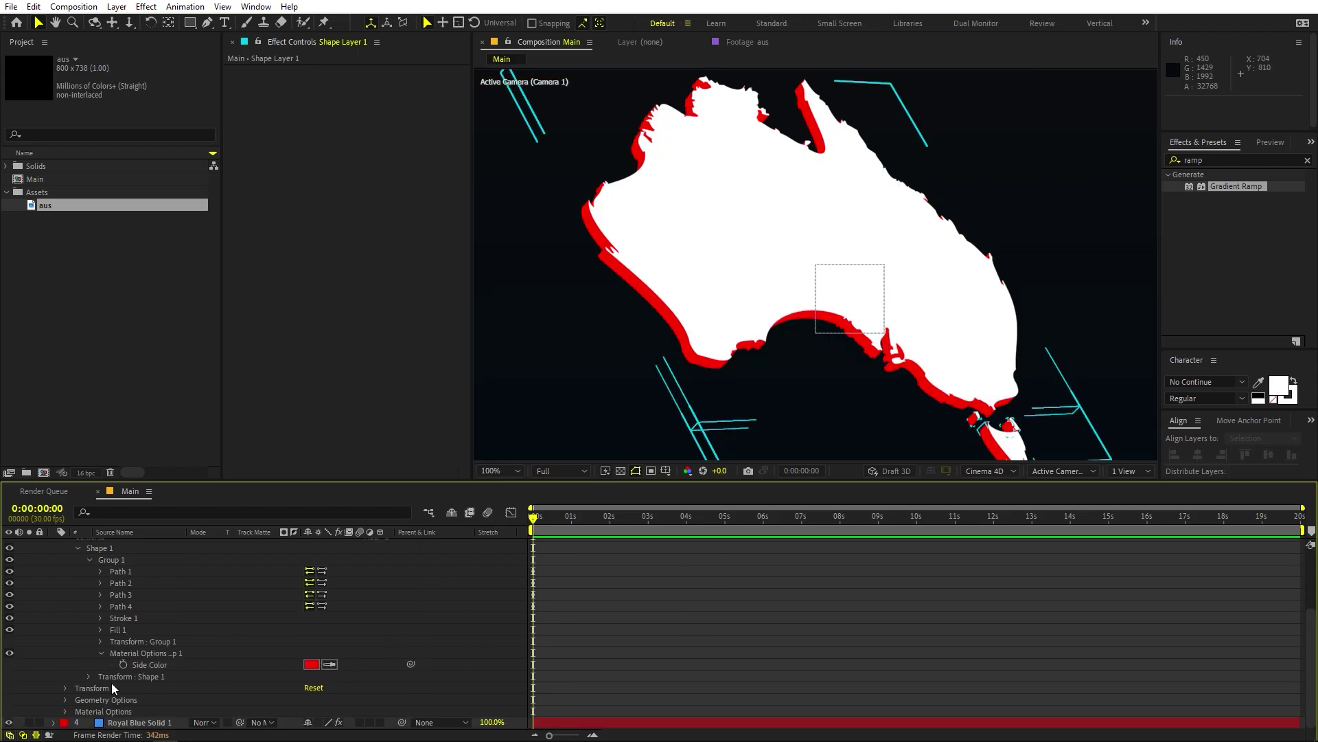
{"action": "left_click", "coordinate": [65, 711]}
{"action": "scroll", "coordinate": [96, 652], "scroll_direction": "down", "scroll_amount": 2}
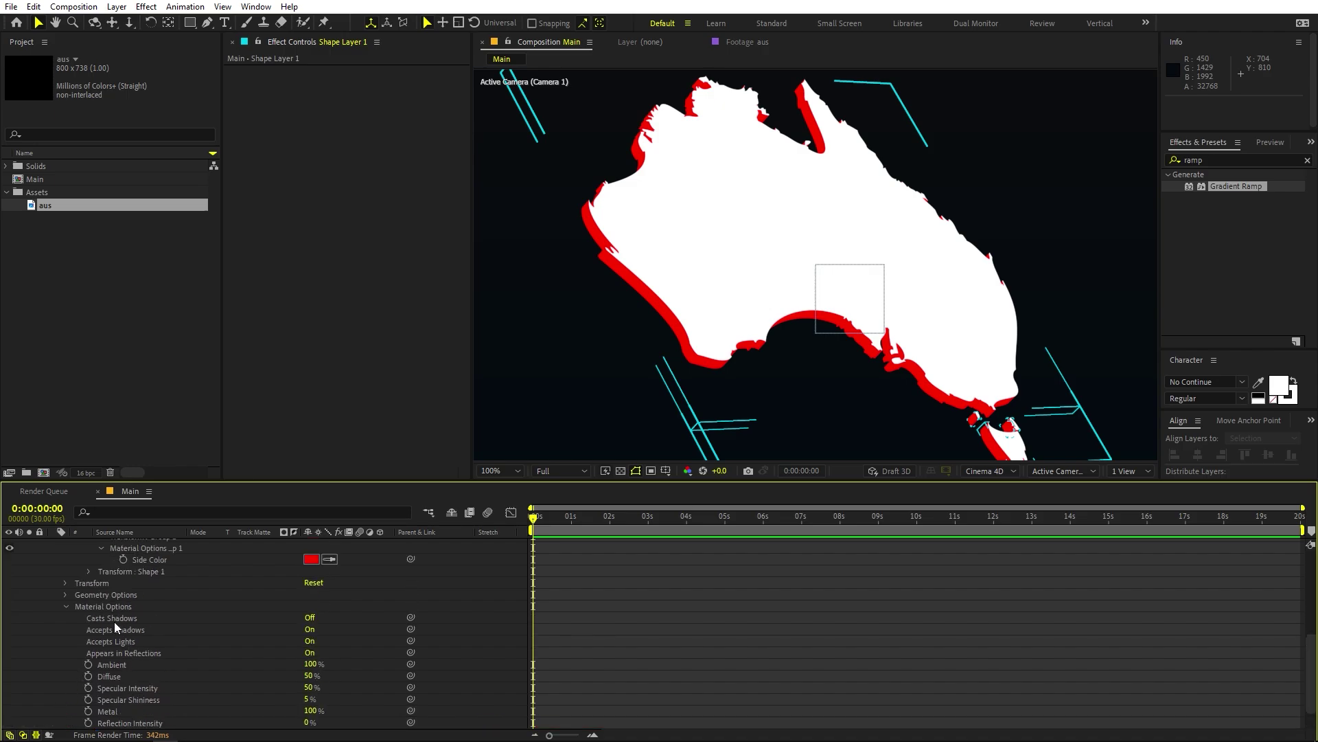
{"action": "left_click", "coordinate": [66, 609]}
{"action": "left_click", "coordinate": [65, 700]}
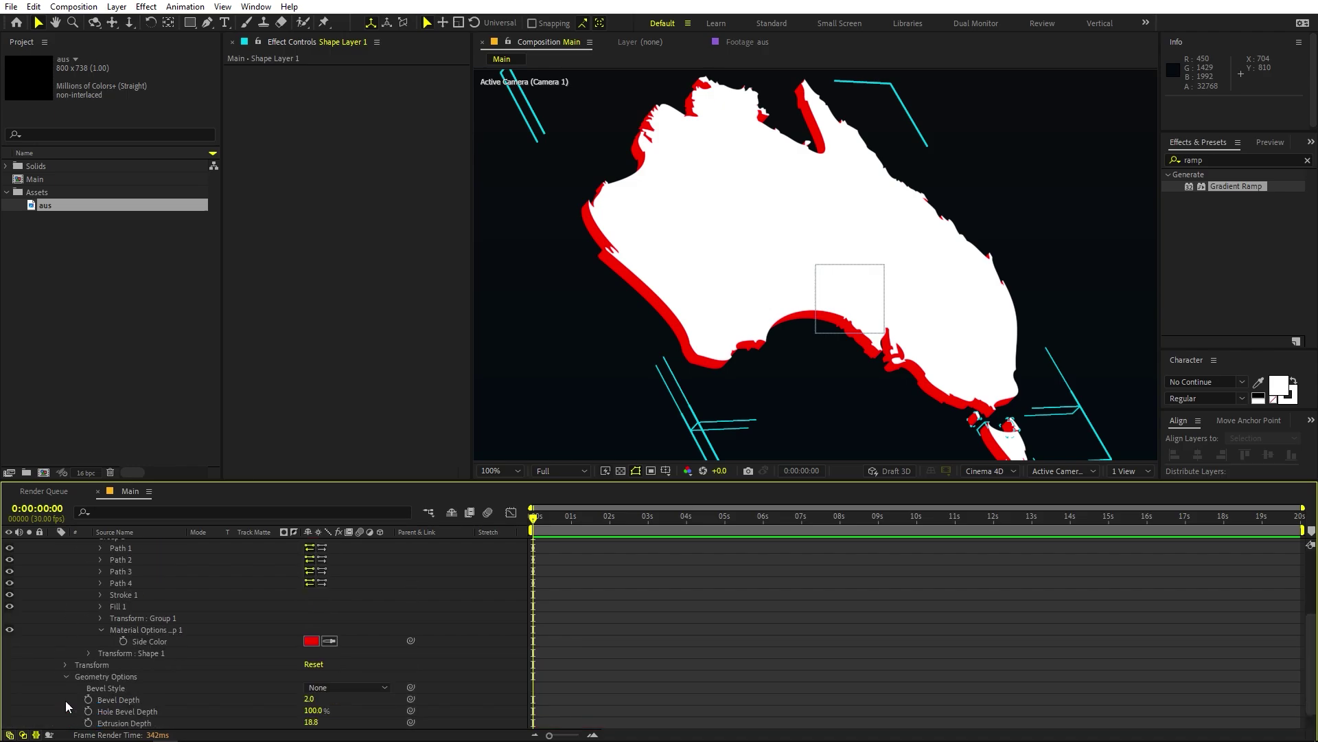
{"action": "mouse_move", "coordinate": [311, 699]}
{"action": "left_mouse_down"}
{"action": "mouse_move", "coordinate": [343, 702]}
{"action": "mouse_move", "coordinate": [316, 699]}
{"action": "left_mouse_up"}
{"action": "left_click", "coordinate": [316, 699]}
{"action": "type", "text": "60"}
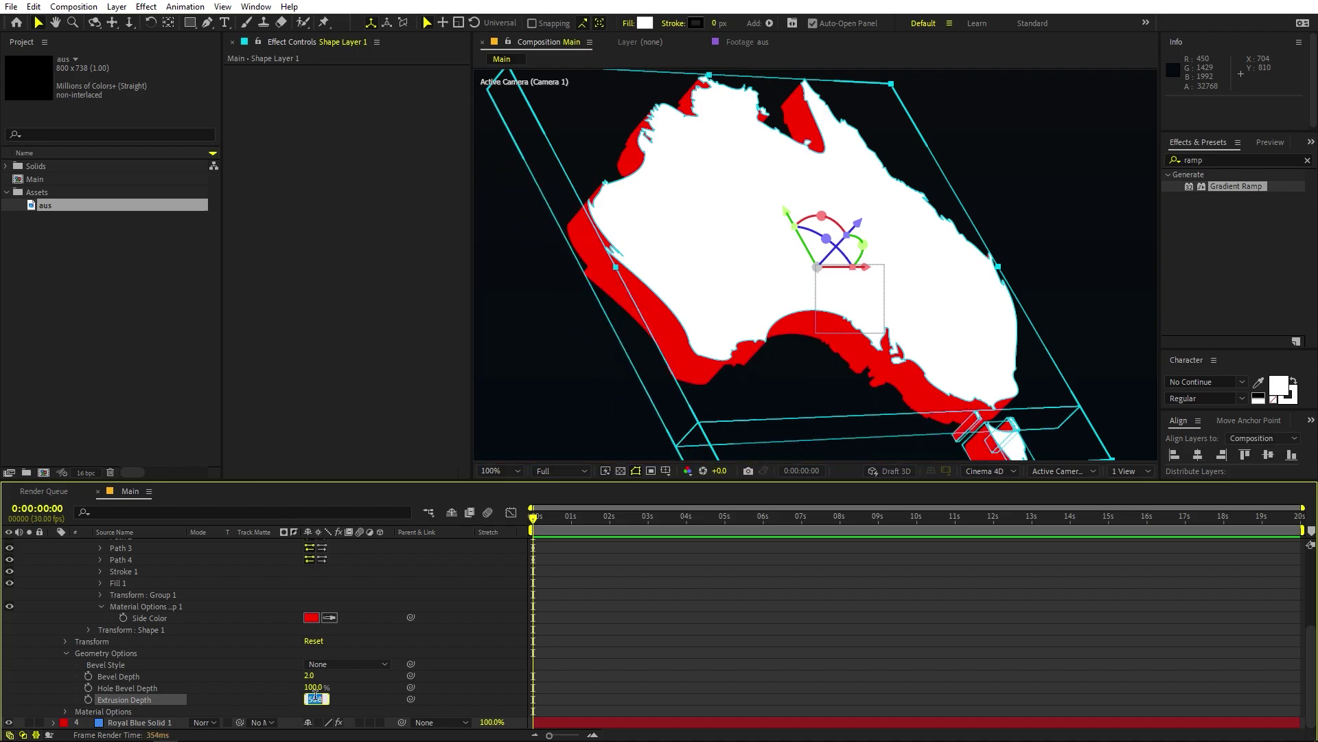
{"action": "key", "text": "Return"}
{"action": "left_click", "coordinate": [733, 596]}
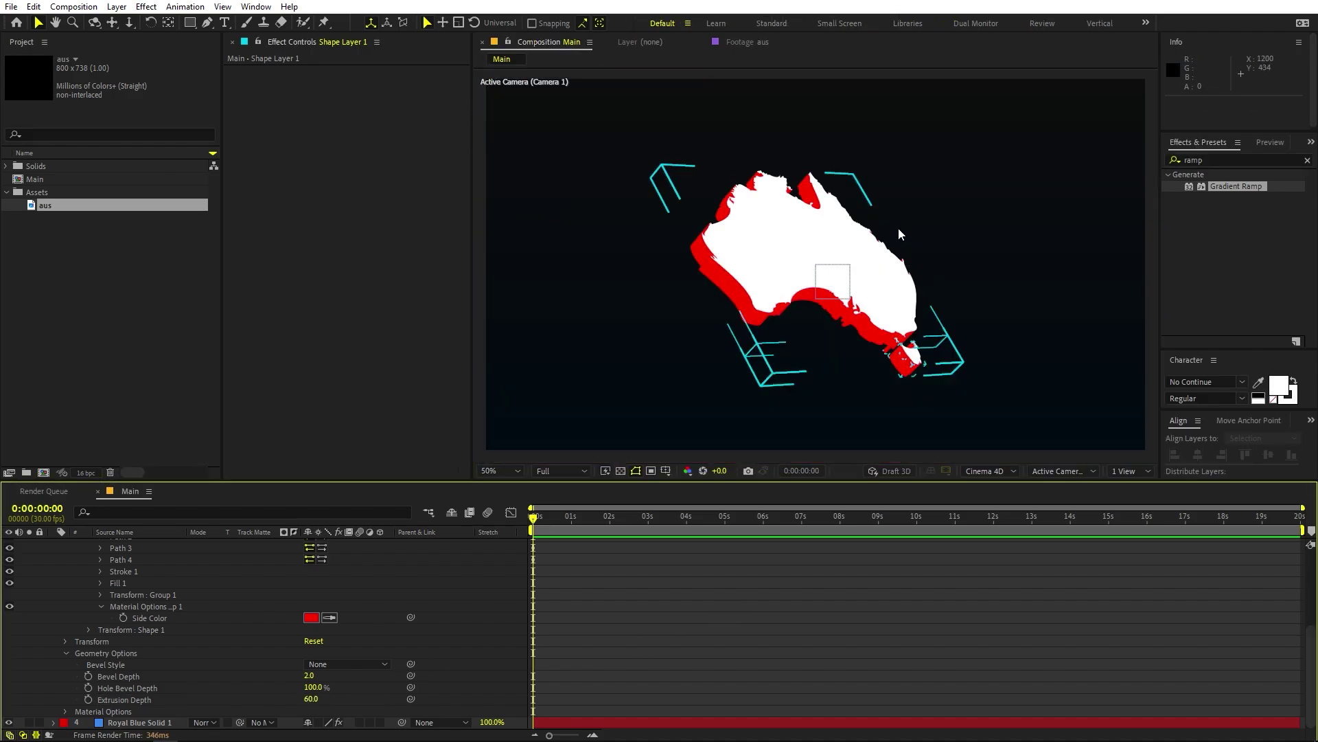
Change Group 1's side color to a dark mustard yellow.
{"action": "left_click", "coordinate": [311, 617]}
{"action": "left_click_drag", "start_coordinate": [238, 414], "coordinate": [237, 420]}
{"action": "mouse_move", "coordinate": [218, 270]}
{"action": "left_mouse_down"}
{"action": "mouse_move", "coordinate": [240, 356]}
{"action": "mouse_move", "coordinate": [240, 345]}
{"action": "left_mouse_up"}
{"action": "left_click", "coordinate": [346, 270]}
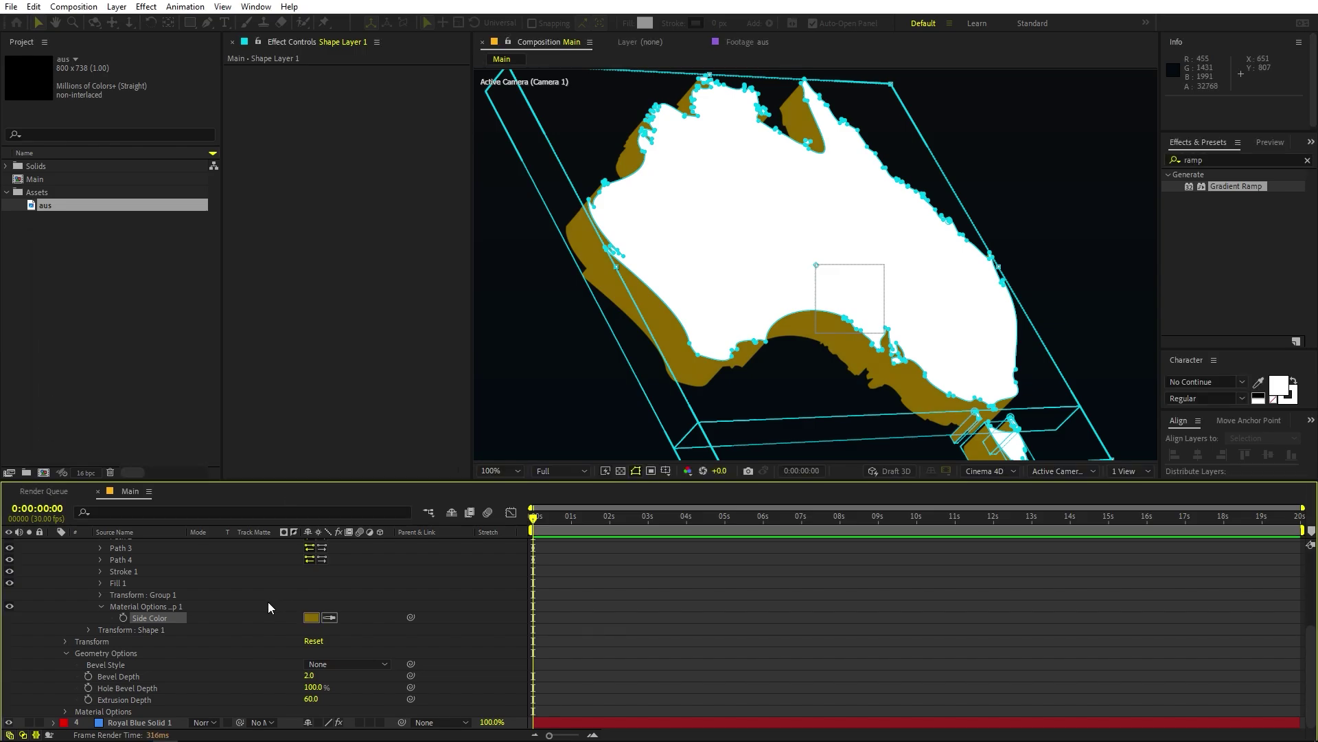
Change the color of Fill 1 in Group 1 to a bright golden yellow and deselect the layer.
{"action": "scroll", "coordinate": [249, 601], "scroll_direction": "up", "scroll_amount": 5}
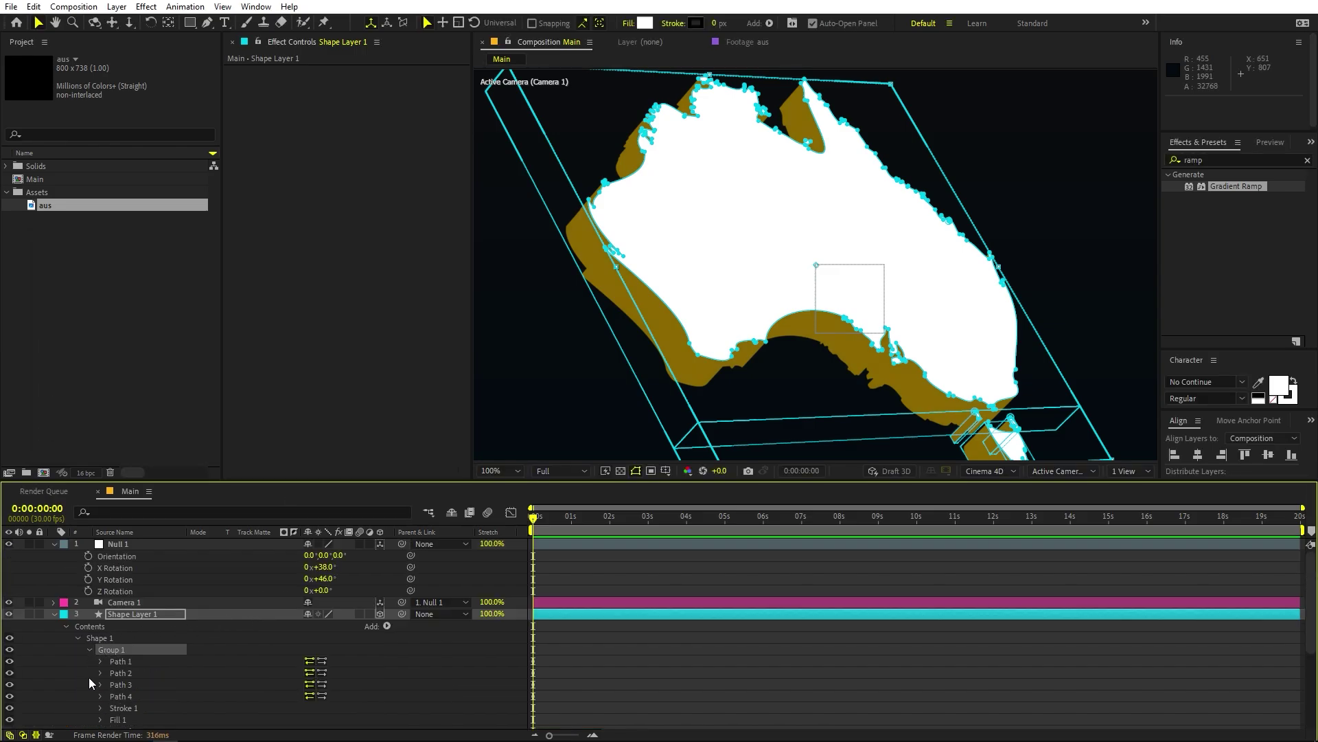
{"action": "left_click", "coordinate": [100, 719]}
{"action": "scroll", "coordinate": [101, 714], "scroll_direction": "down", "scroll_amount": 5}
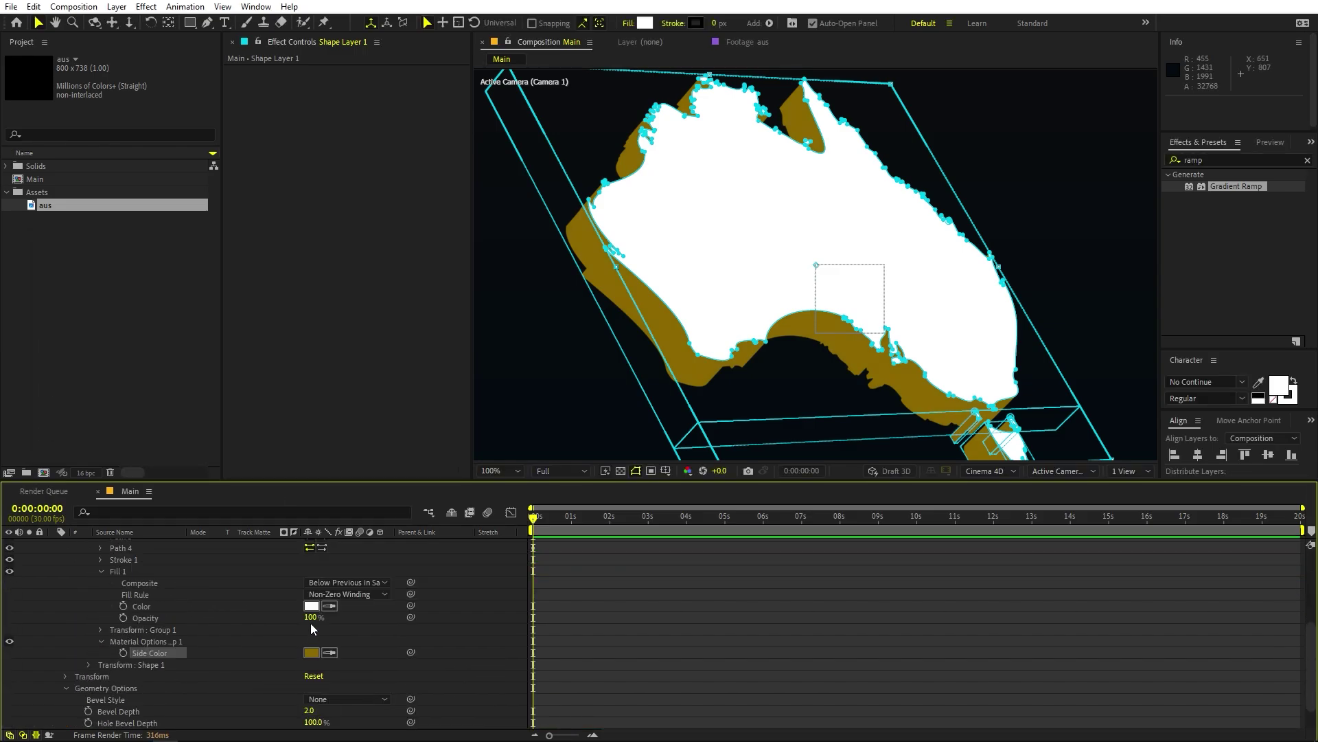
{"action": "left_click", "coordinate": [310, 605]}
{"action": "left_click_drag", "start_coordinate": [236, 439], "coordinate": [237, 414]}
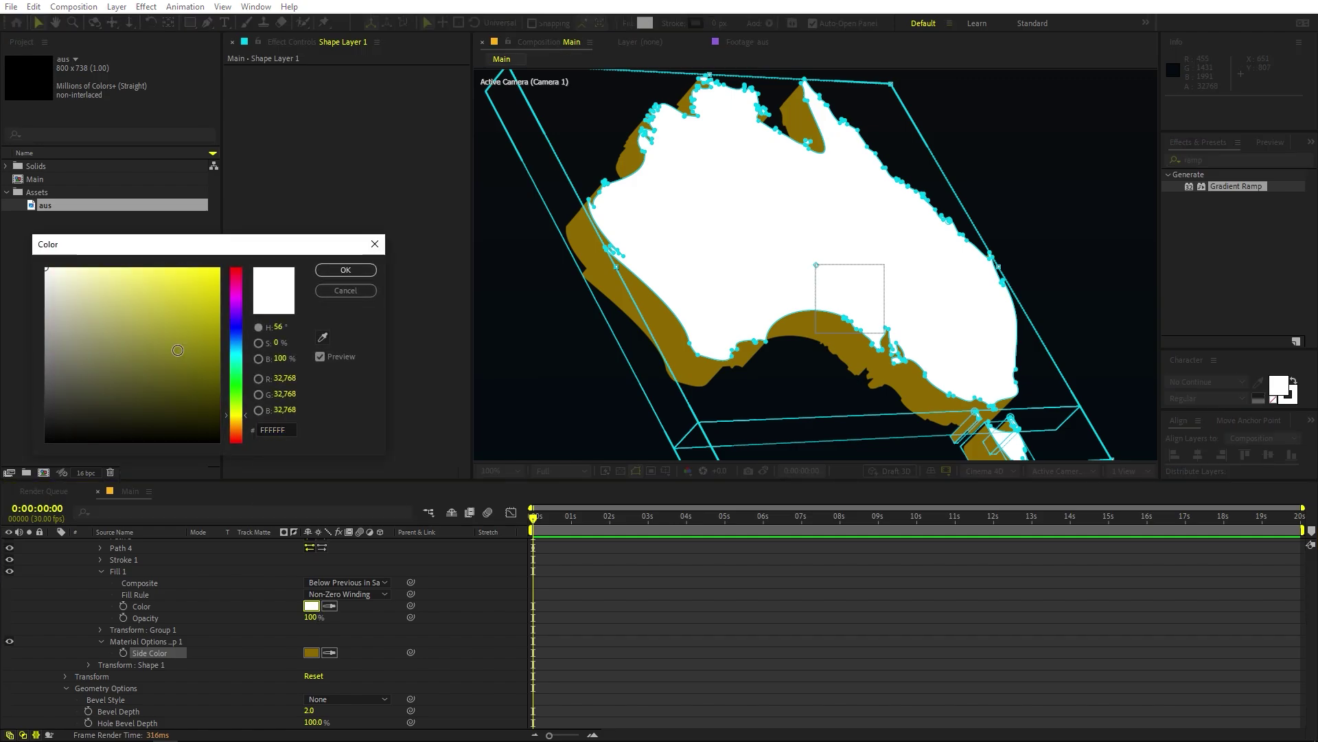
{"action": "left_click", "coordinate": [219, 268]}
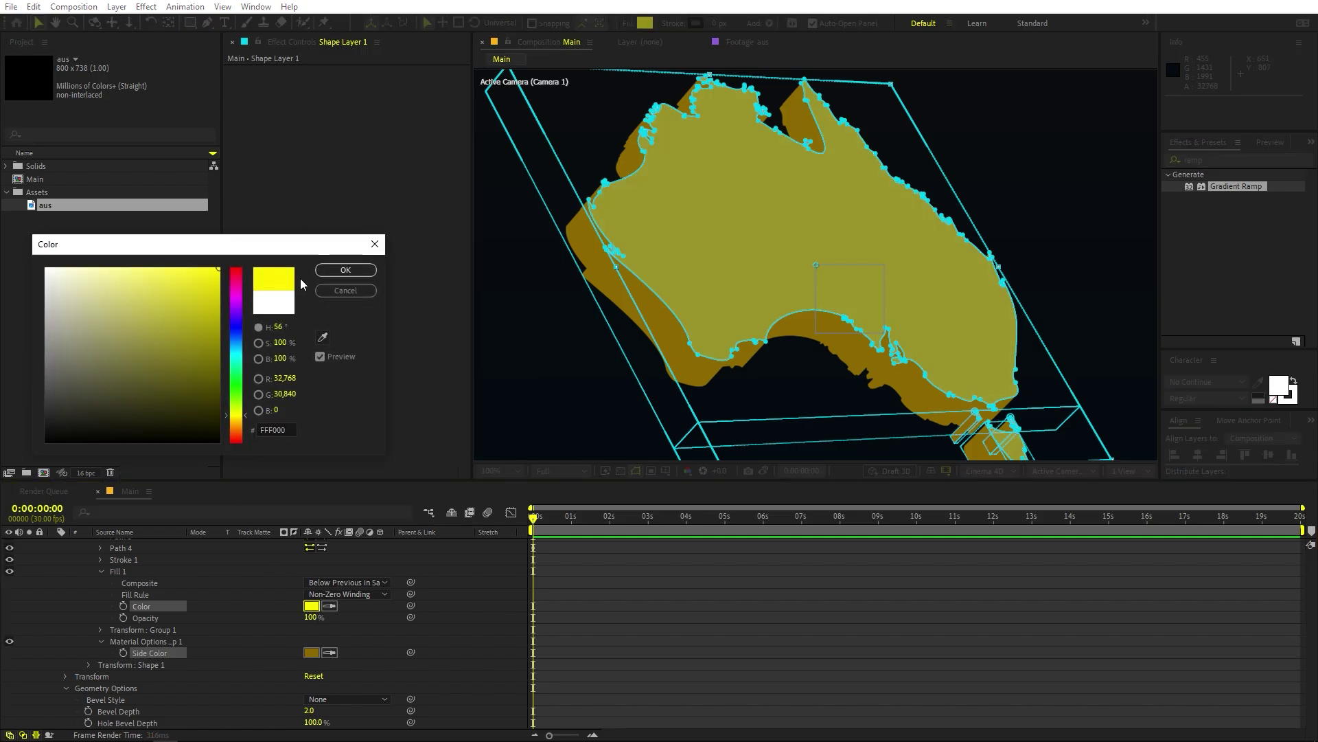
{"action": "left_click", "coordinate": [347, 270]}
{"action": "scroll", "coordinate": [830, 282], "scroll_direction": "down", "scroll_amount": 4}
{"action": "key", "text": "shift+slash"}
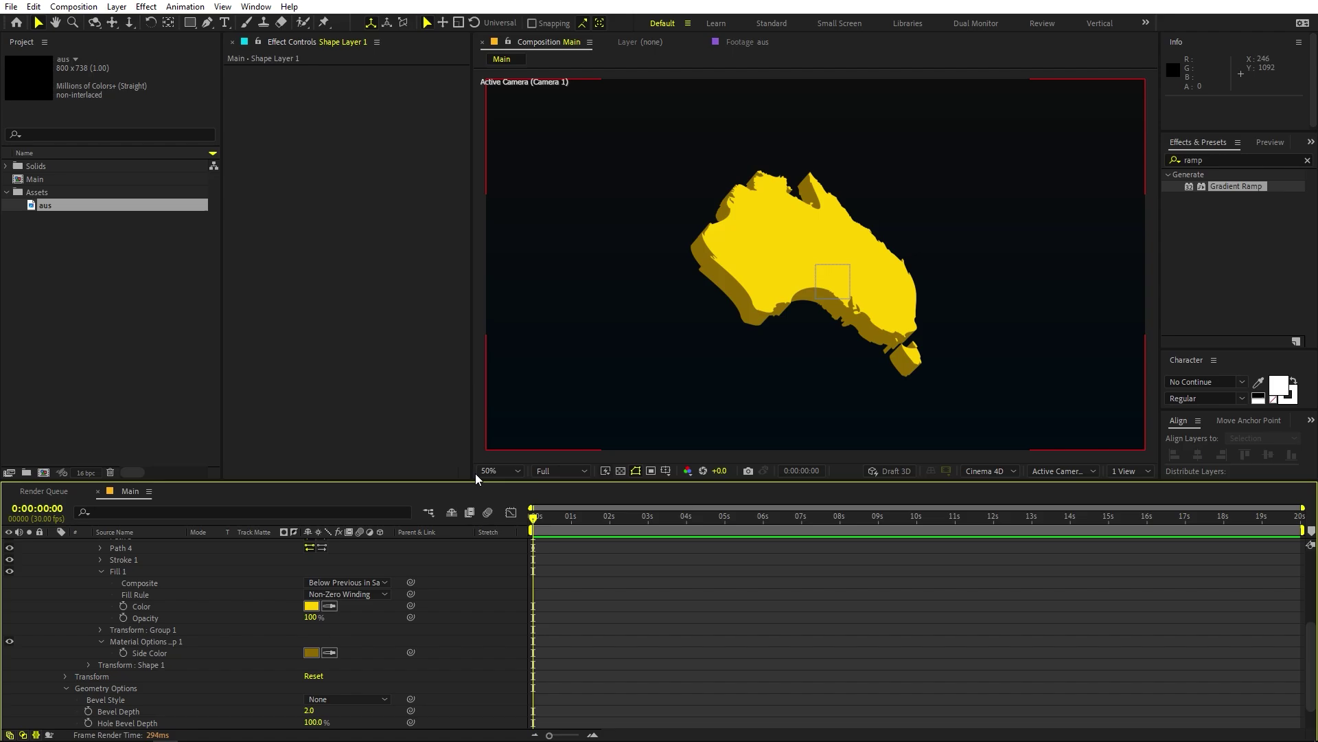
{"action": "left_click", "coordinate": [591, 554]}
Collapse Shape Layer 1 and create a new 1920 x 1080 royal blue solid in the Main composition.
{"action": "scroll", "coordinate": [412, 604], "scroll_direction": "up", "scroll_amount": 5}
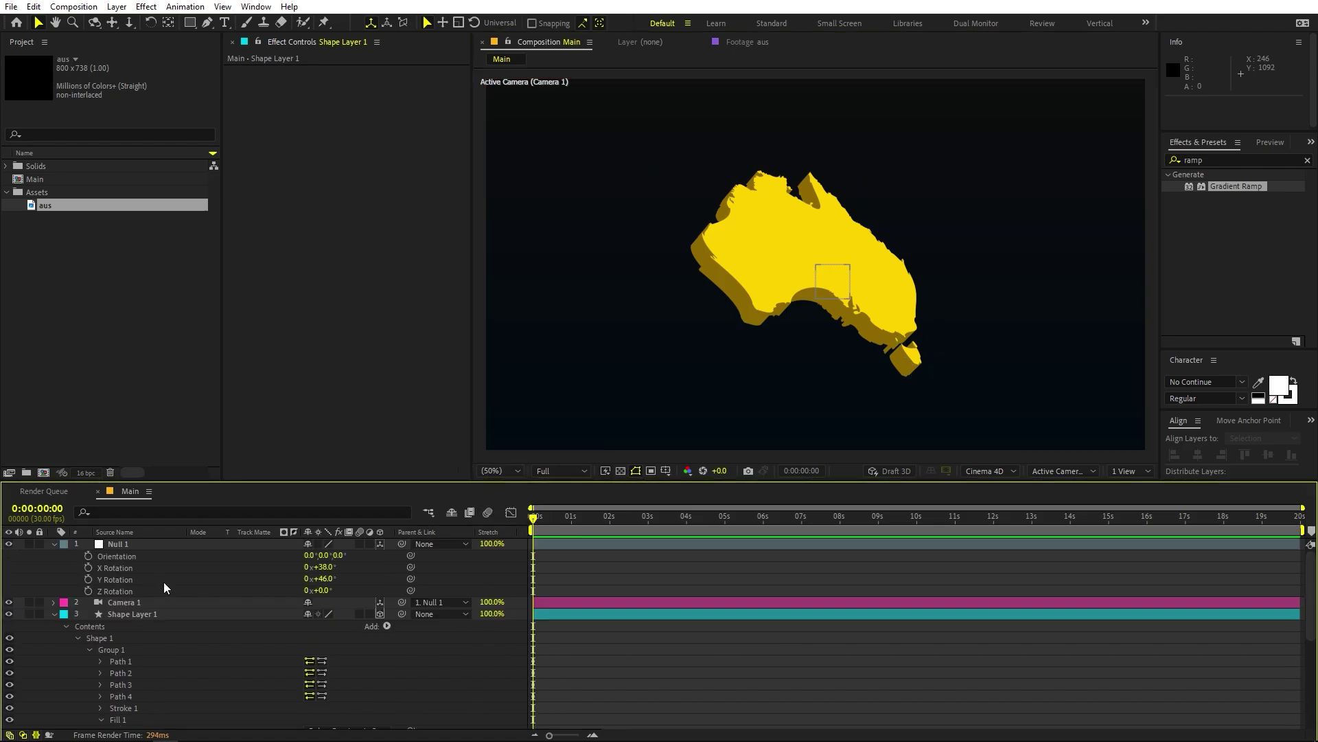
{"action": "left_click", "coordinate": [54, 614]}
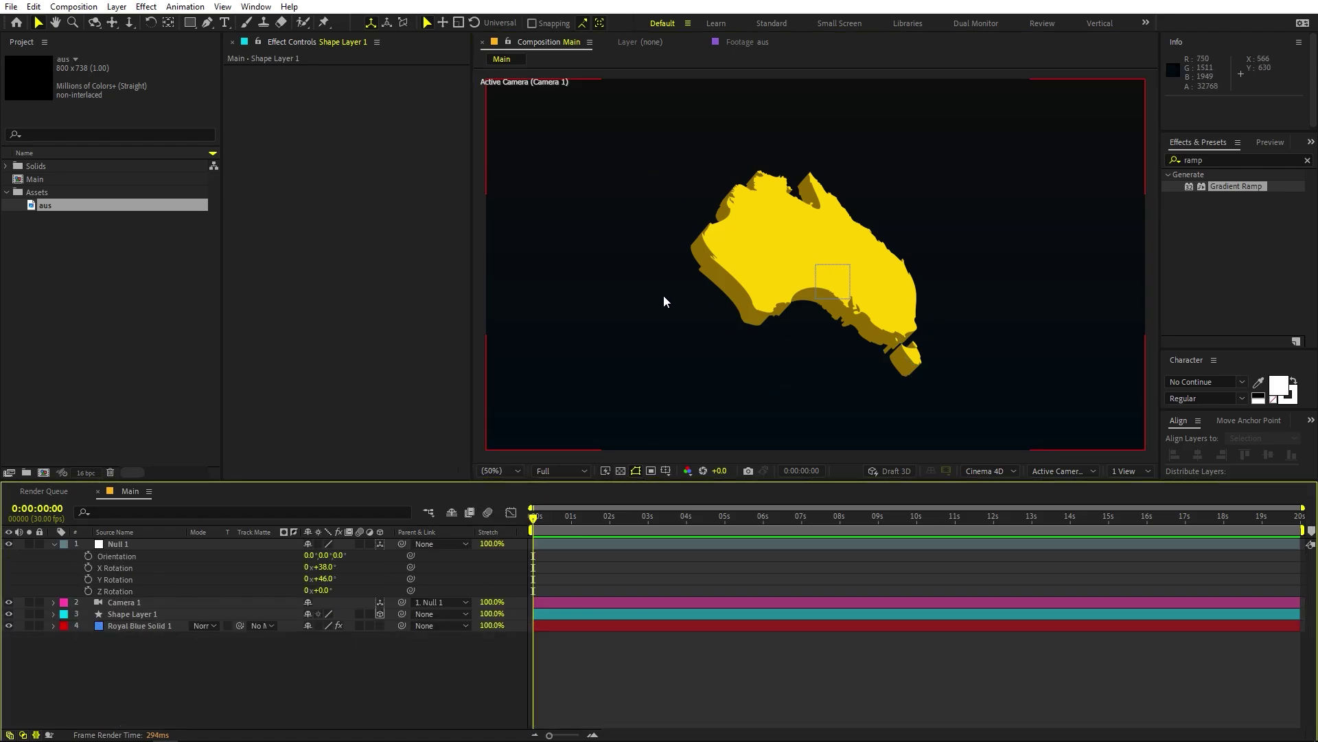
{"action": "right_click", "coordinate": [151, 665]}
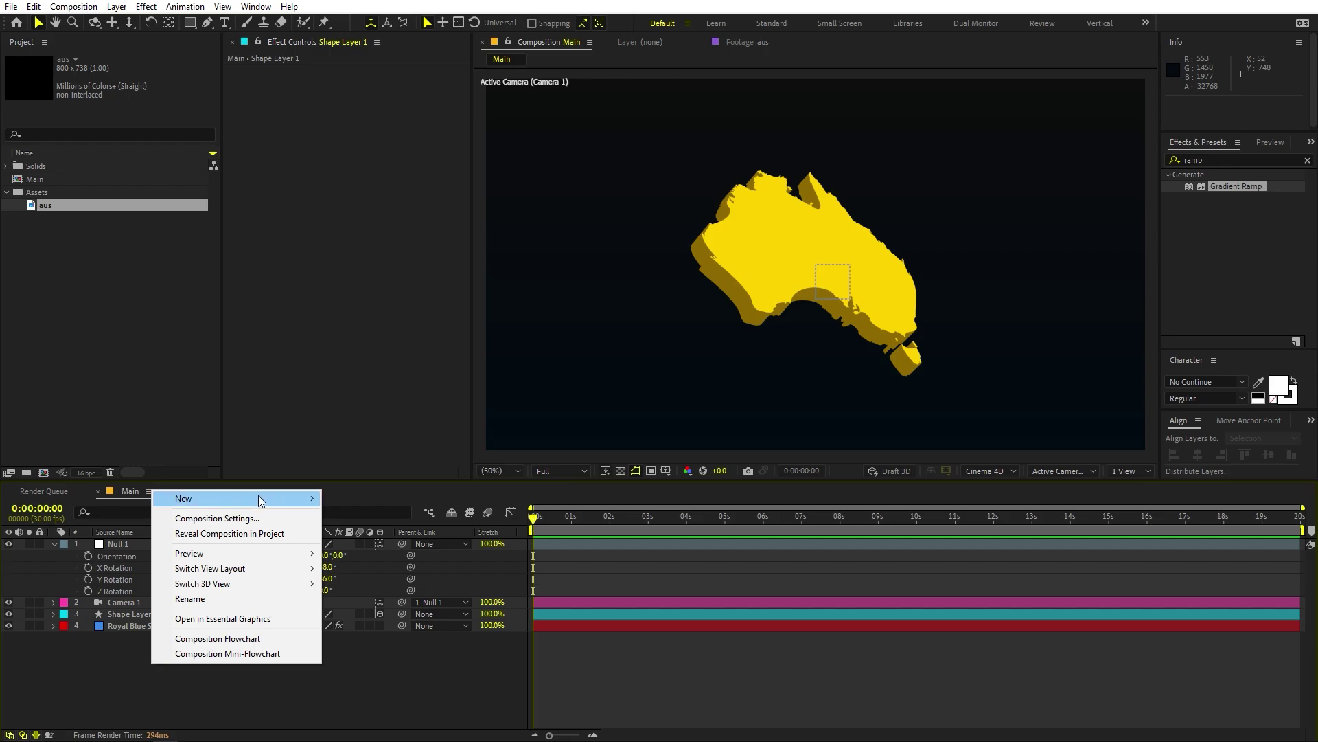
{"action": "mouse_move", "coordinate": [258, 498]}
{"action": "left_click", "coordinate": [368, 534]}
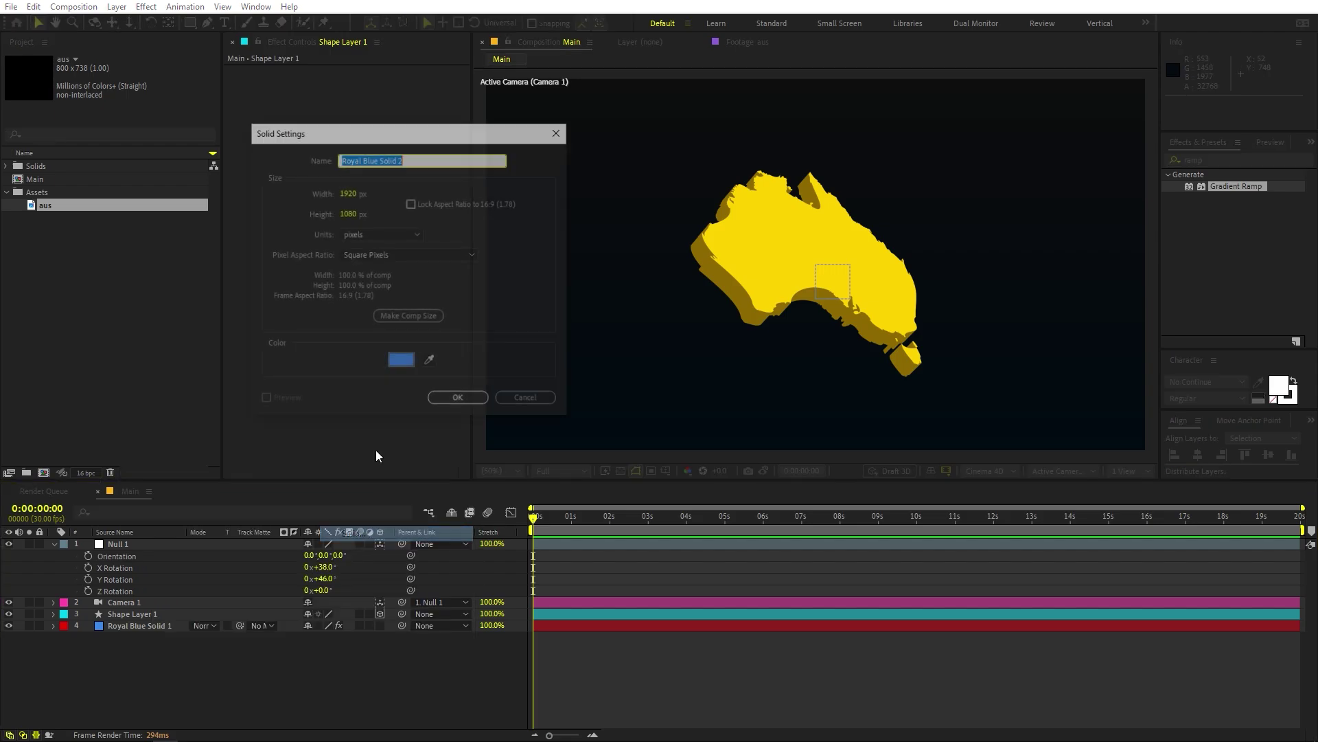
{"action": "left_click", "coordinate": [458, 397]}
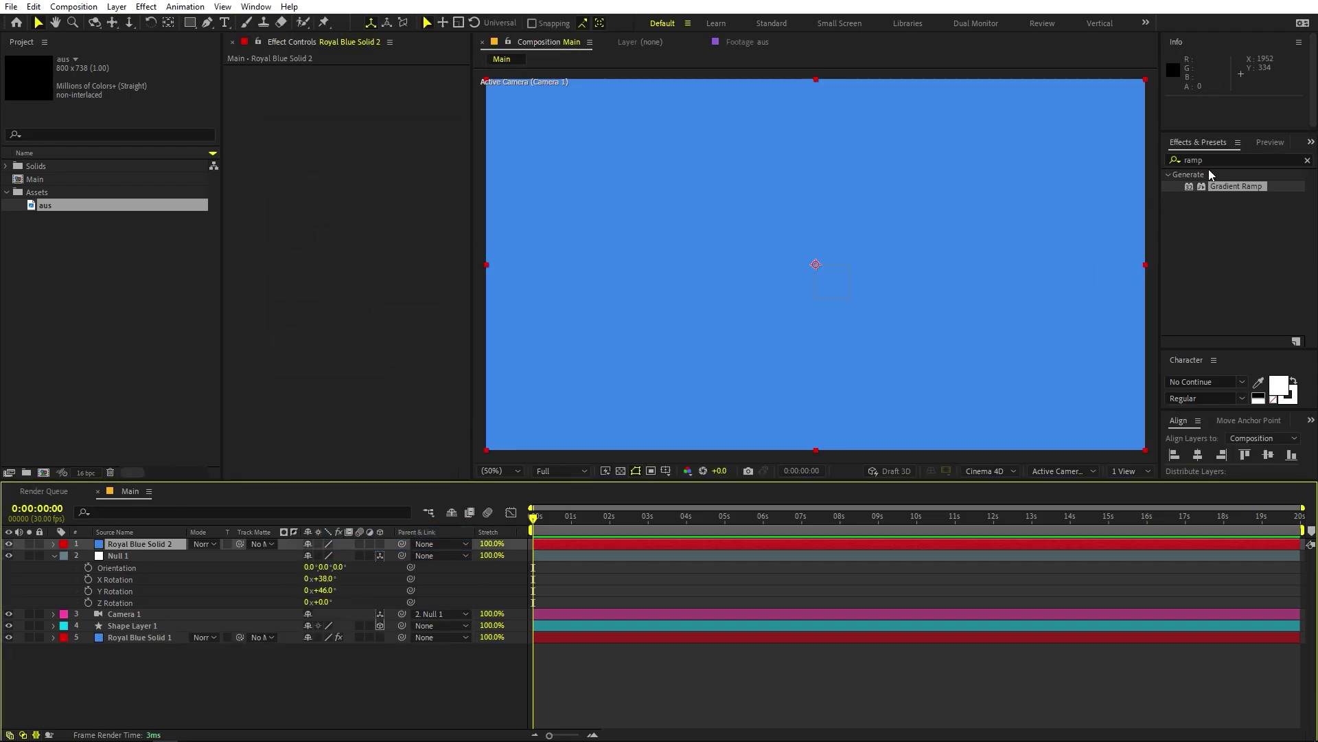
Apply the Grid effect to Royal Blue Solid 2 and reduce its Border to 1.9.
{"action": "left_click", "coordinate": [1206, 160]}
{"action": "type", "text": "grid"}
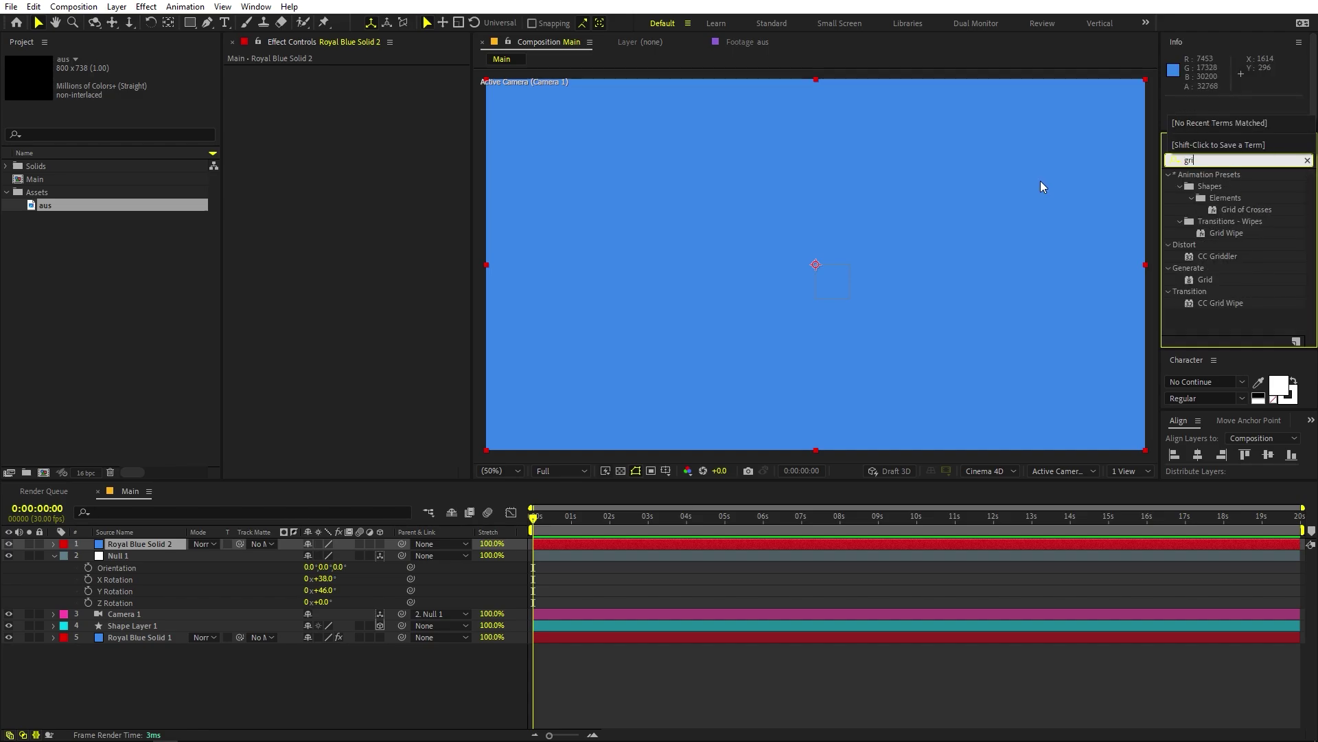
{"action": "left_click", "coordinate": [1210, 277]}
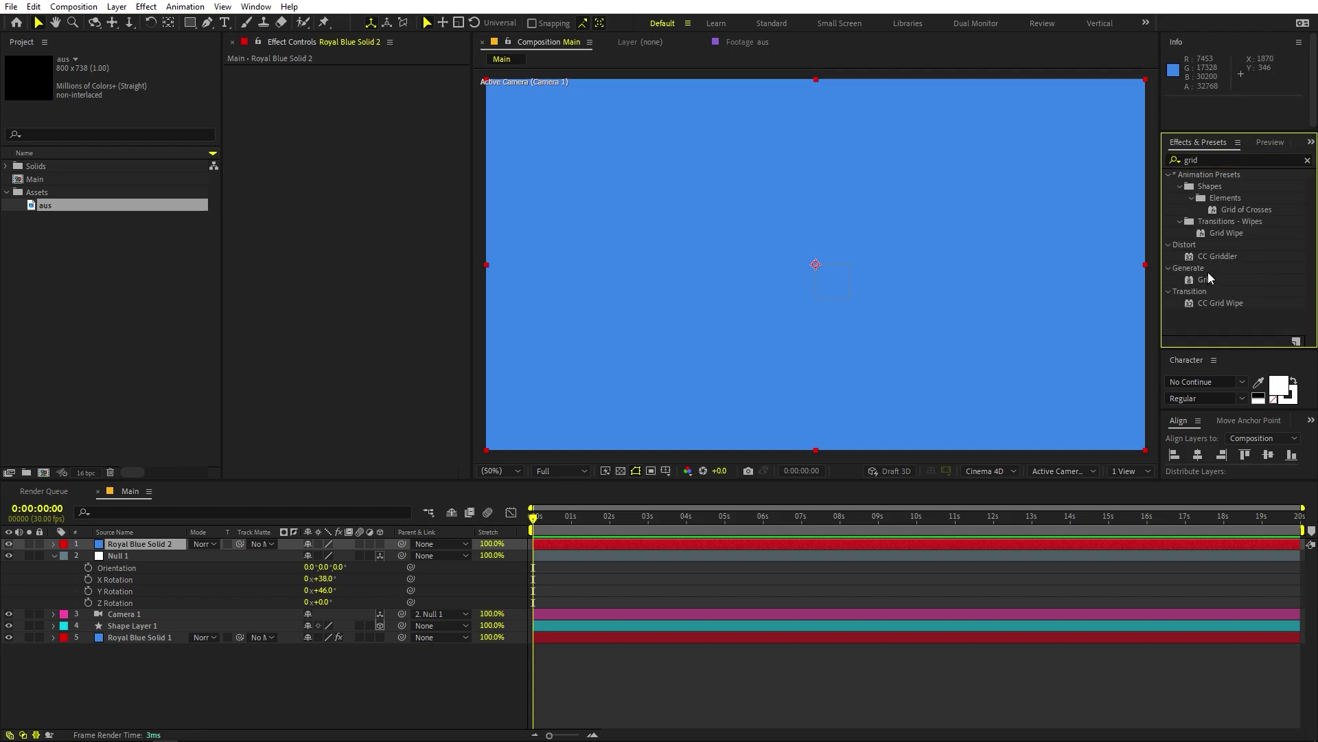
{"action": "left_click_drag", "start_coordinate": [1207, 281], "coordinate": [831, 274]}
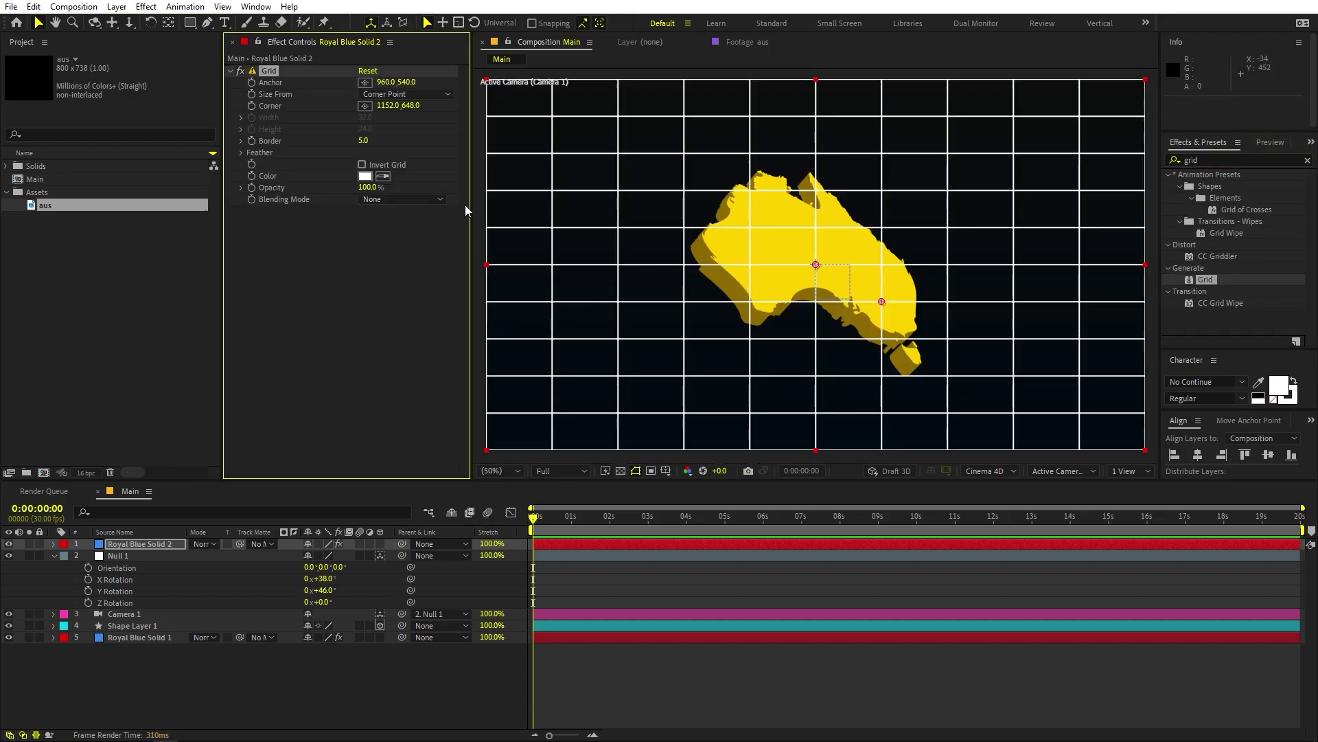
{"action": "left_click_drag", "start_coordinate": [364, 141], "coordinate": [344, 144]}
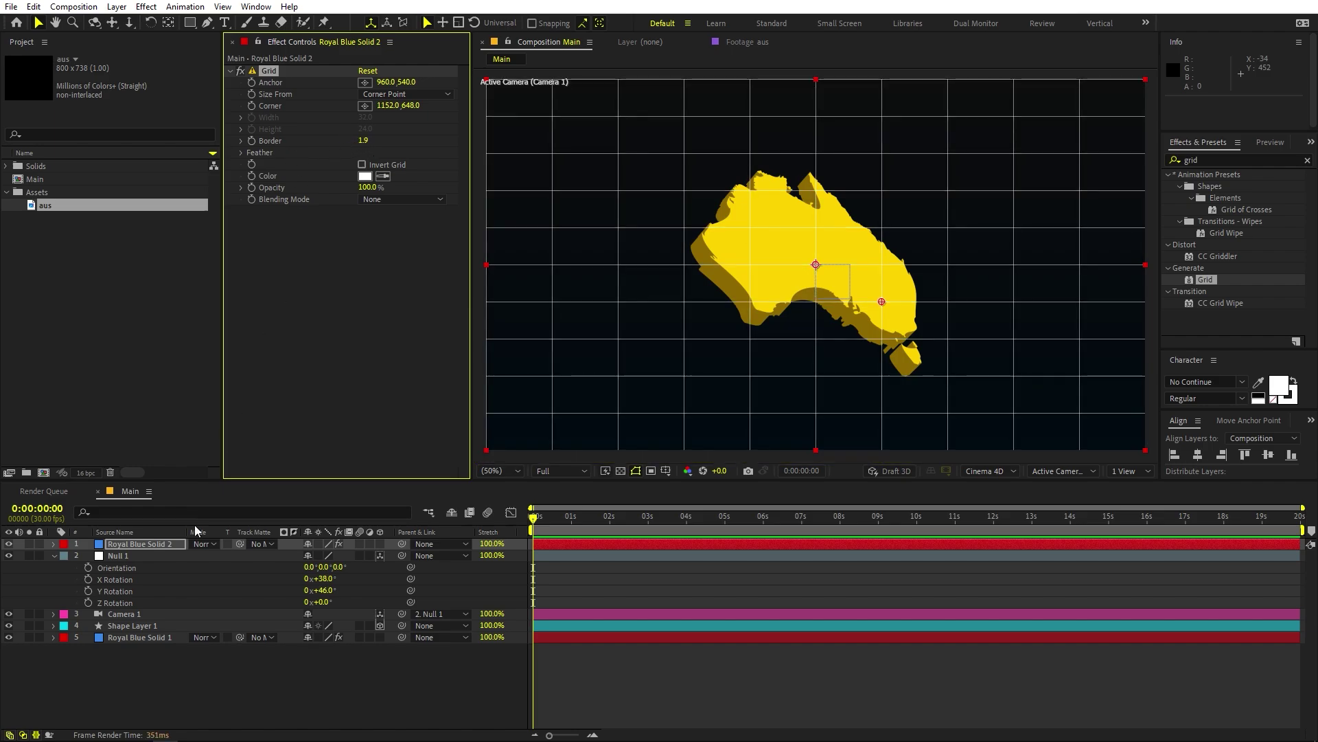
Make Royal Blue Solid 2 a 3D layer and place it directly beneath Shape Layer 1 in the layer stack.
{"action": "left_click", "coordinate": [380, 544]}
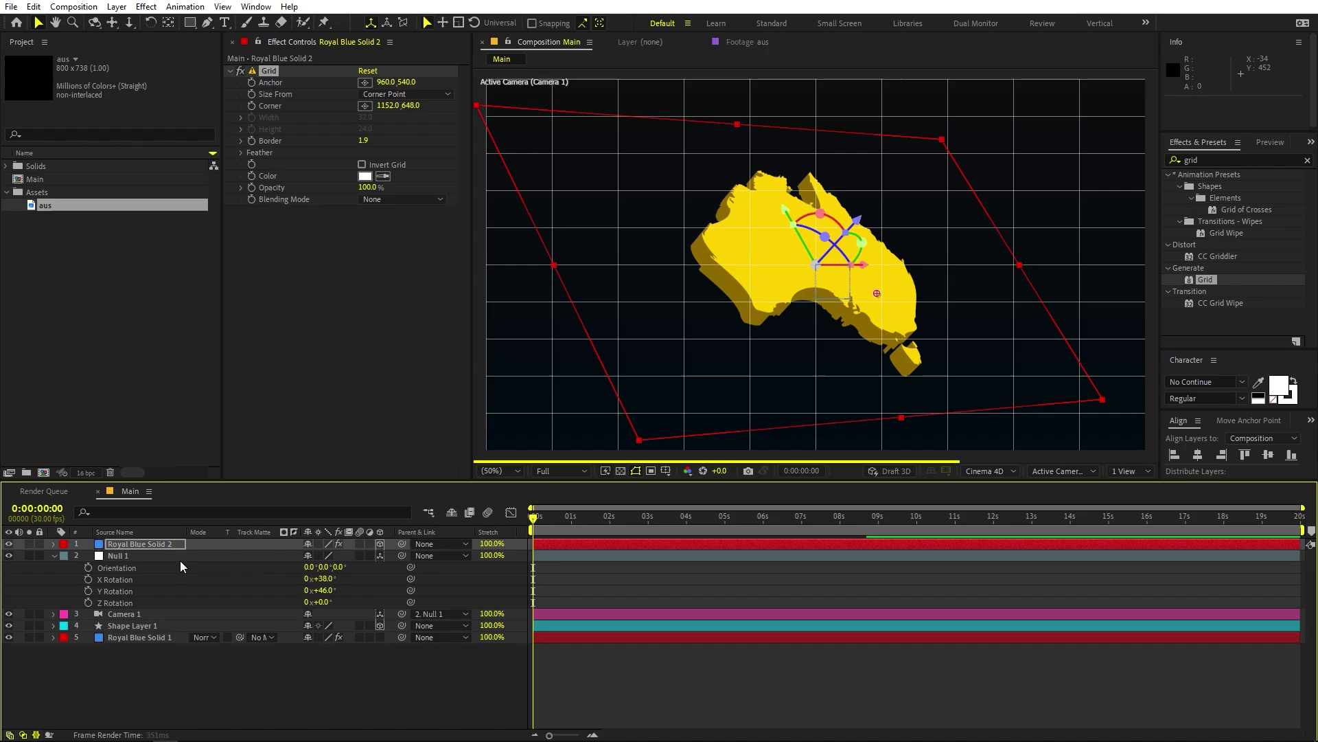
{"action": "left_click_drag", "start_coordinate": [129, 545], "coordinate": [120, 633]}
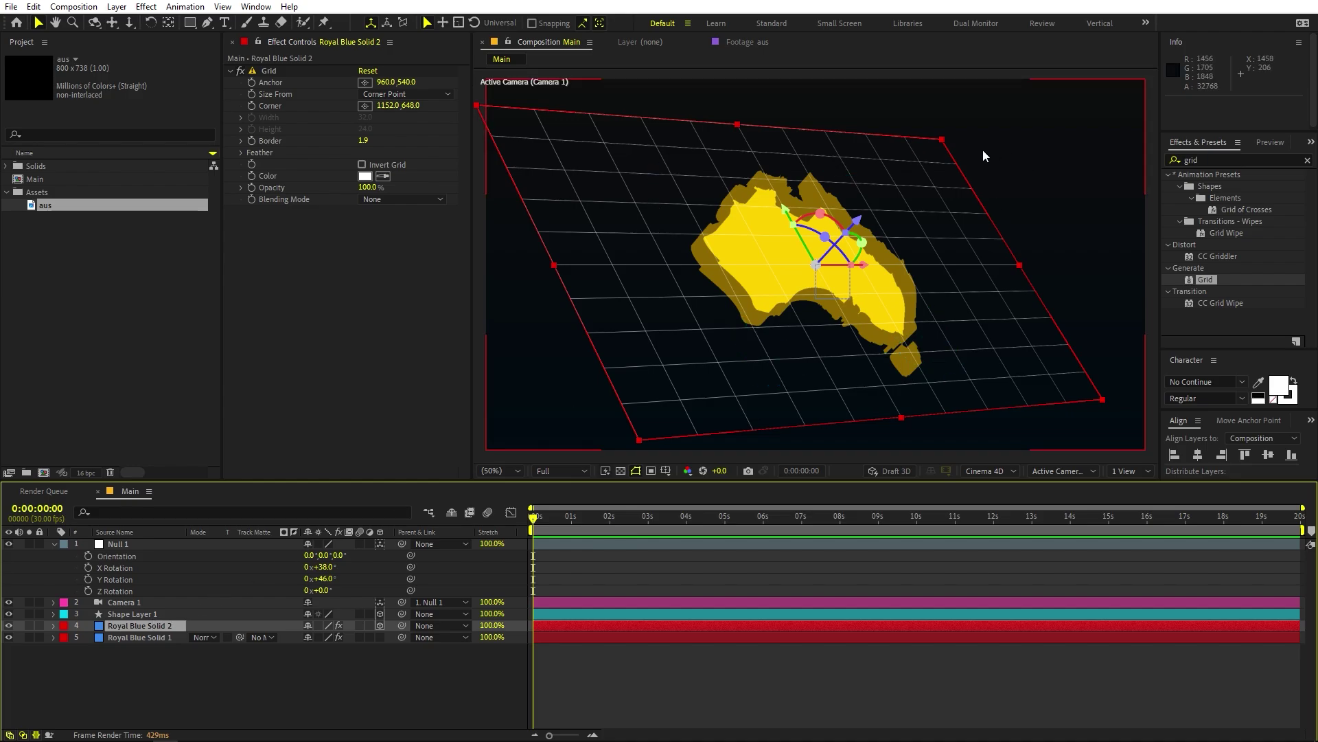
Push the grid solid back in depth to a Z position of 69.2, scale it to 297%, and deselect it.
{"action": "left_click_drag", "start_coordinate": [847, 226], "coordinate": [841, 230]}
{"action": "key", "text": "s"}
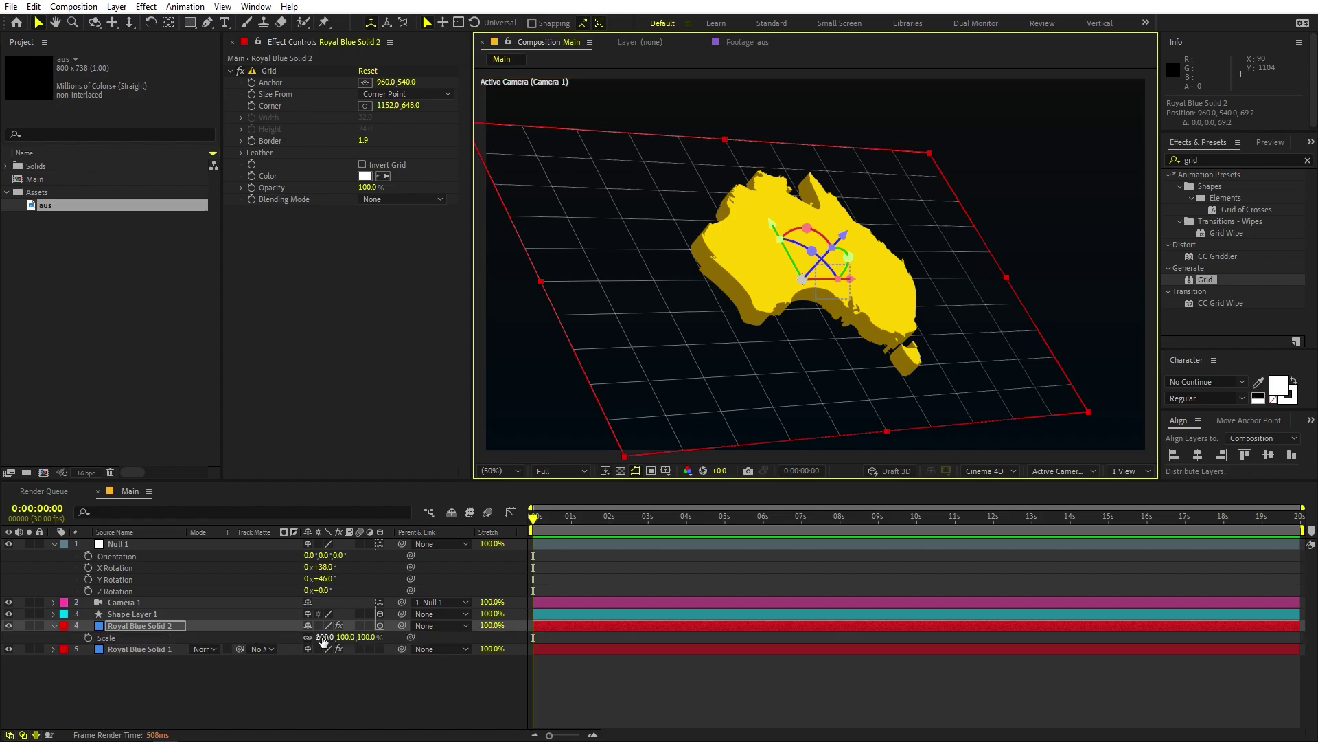
{"action": "left_click_drag", "start_coordinate": [323, 638], "coordinate": [451, 629]}
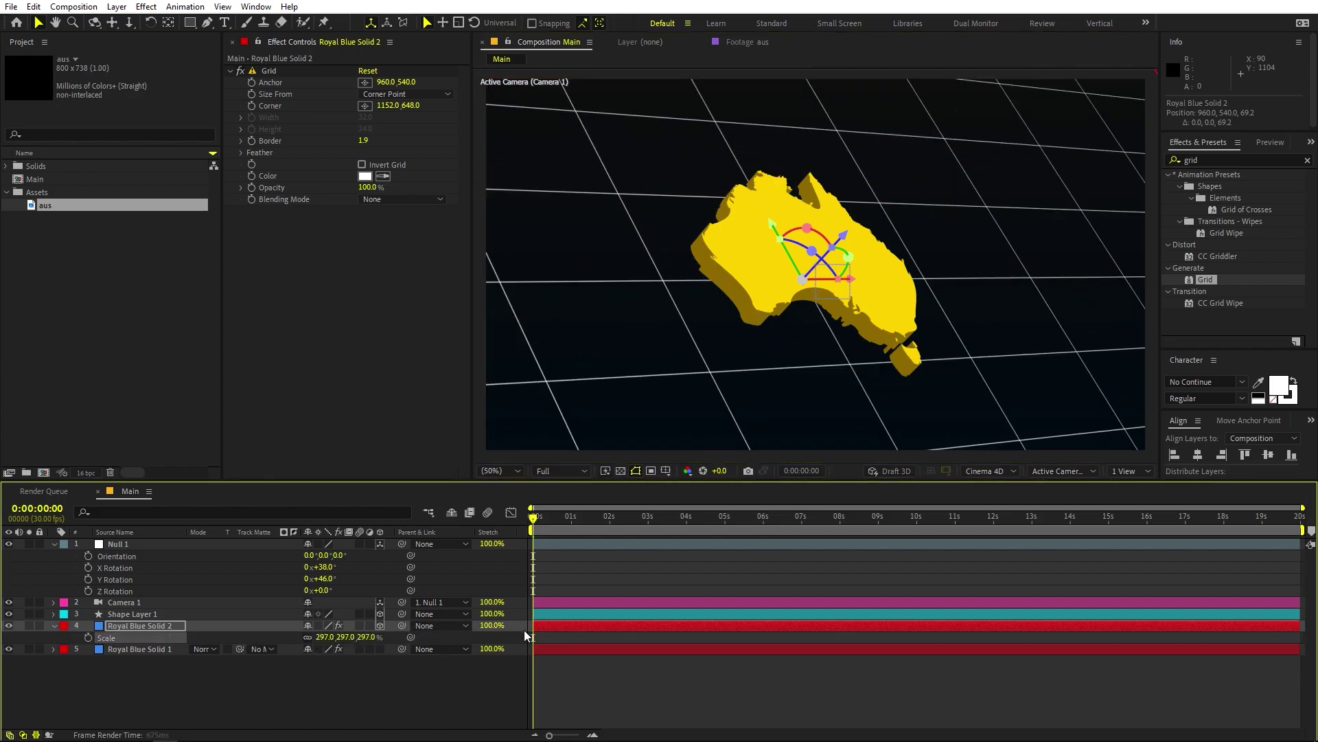
{"action": "left_click", "coordinate": [508, 680]}
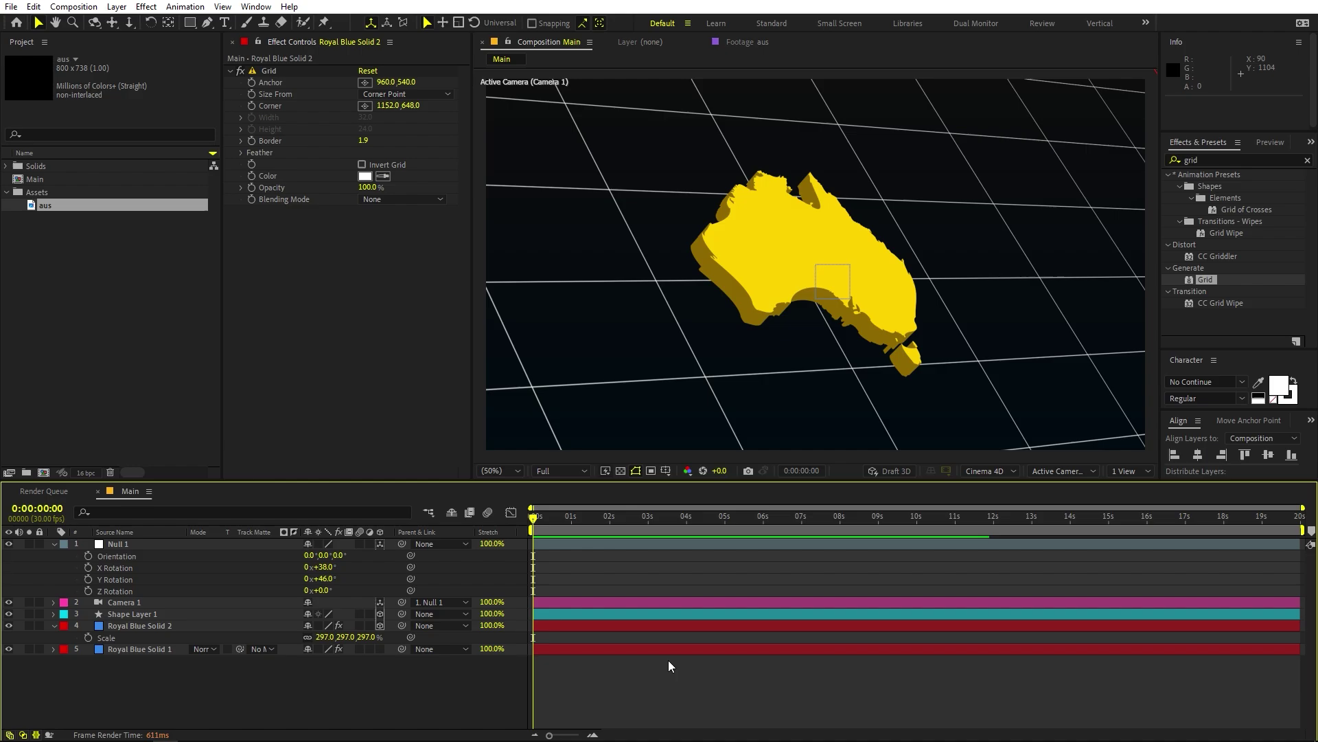
Size Royal Blue Solid 2's Grid by Width Slider with a width of 53.2 and a border of 0.7.
{"action": "left_click", "coordinate": [171, 624]}
{"action": "left_click", "coordinate": [388, 95]}
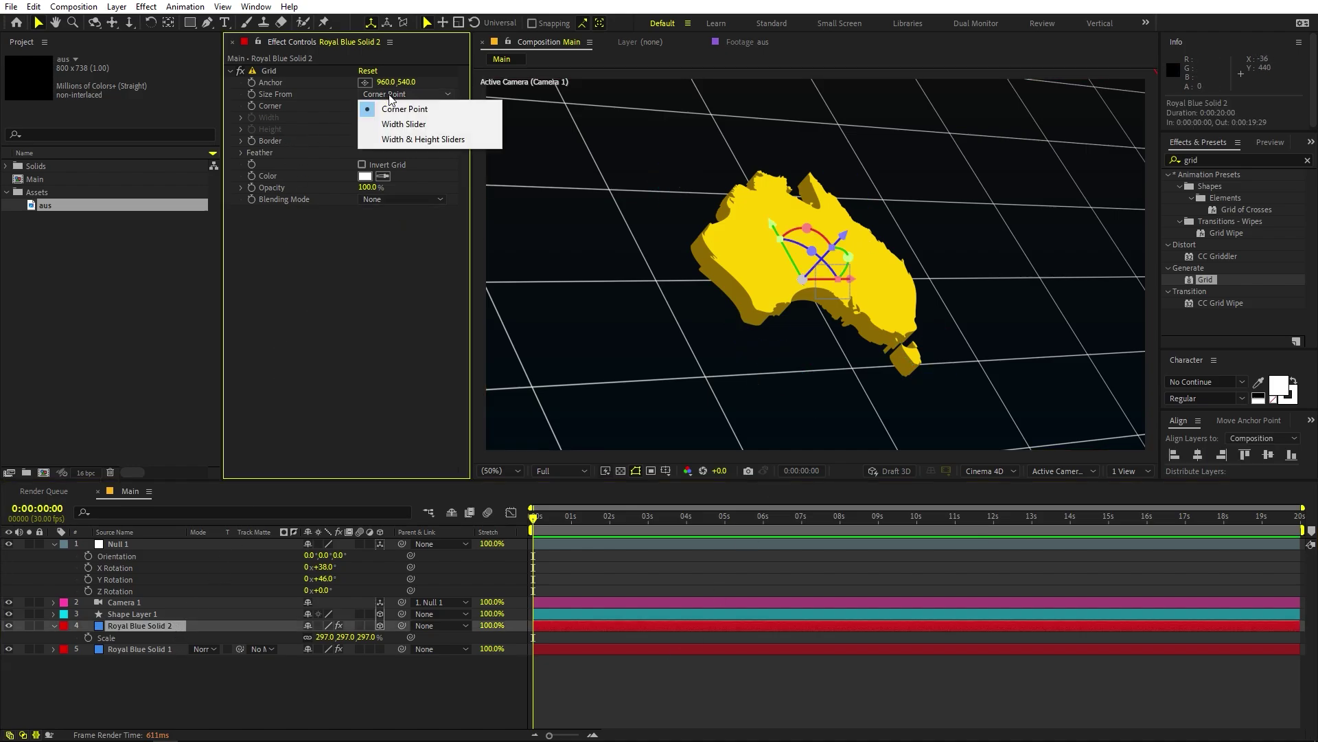
{"action": "left_click", "coordinate": [406, 124]}
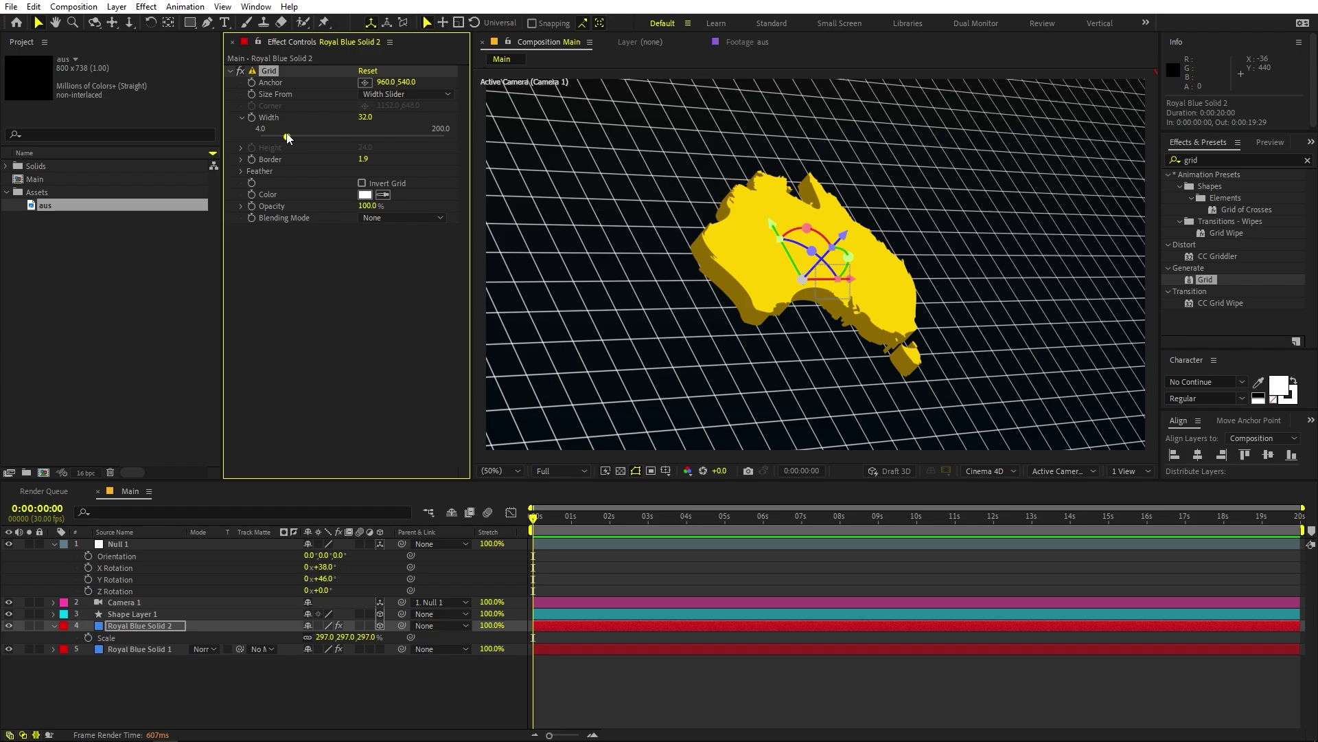
{"action": "left_click_drag", "start_coordinate": [293, 142], "coordinate": [300, 141]}
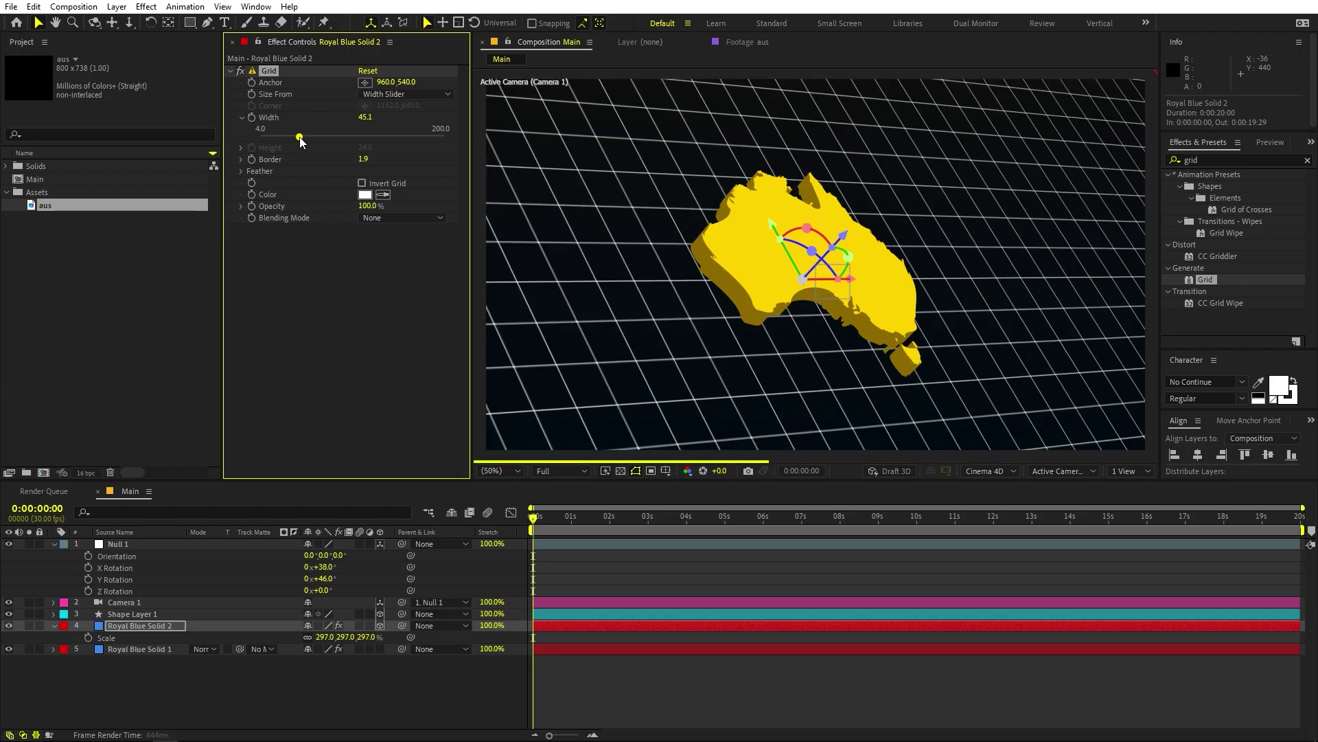
{"action": "left_click_drag", "start_coordinate": [300, 141], "coordinate": [347, 160]}
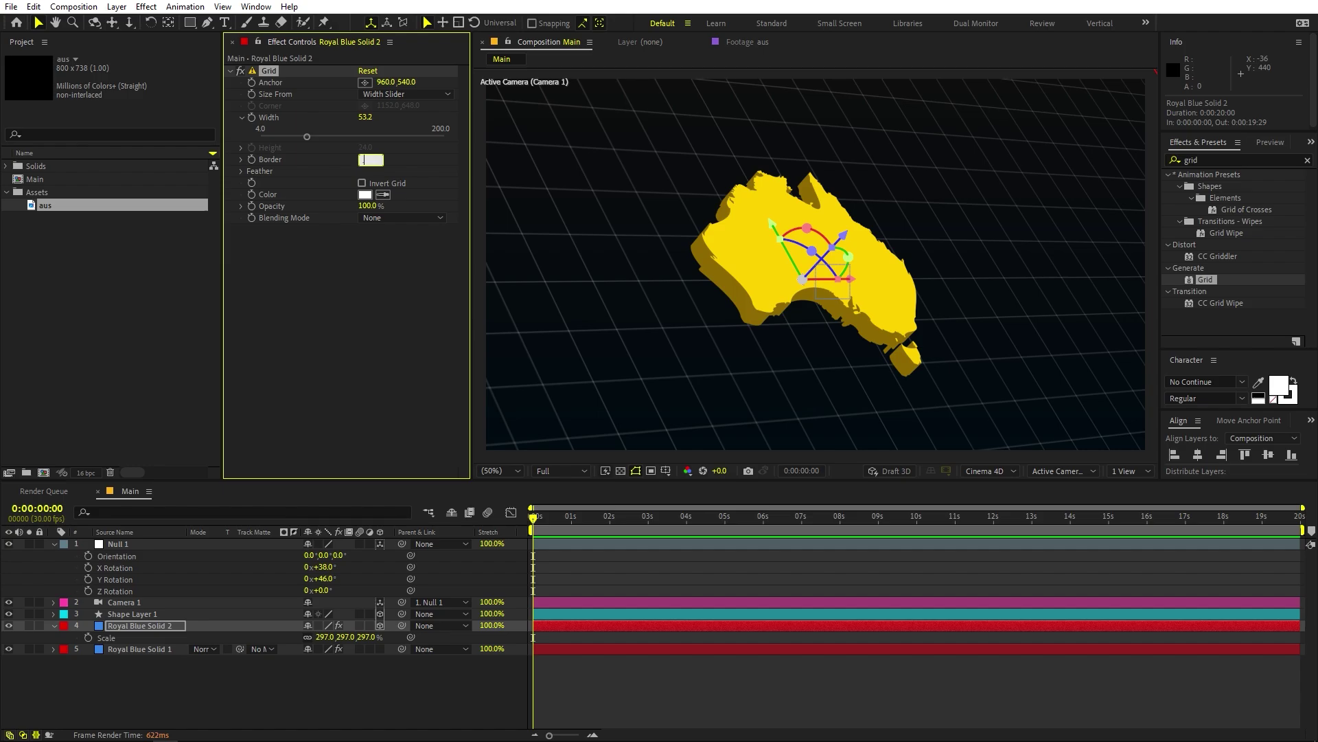
{"action": "key", "text": "Return"}
{"action": "left_click", "coordinate": [346, 332]}
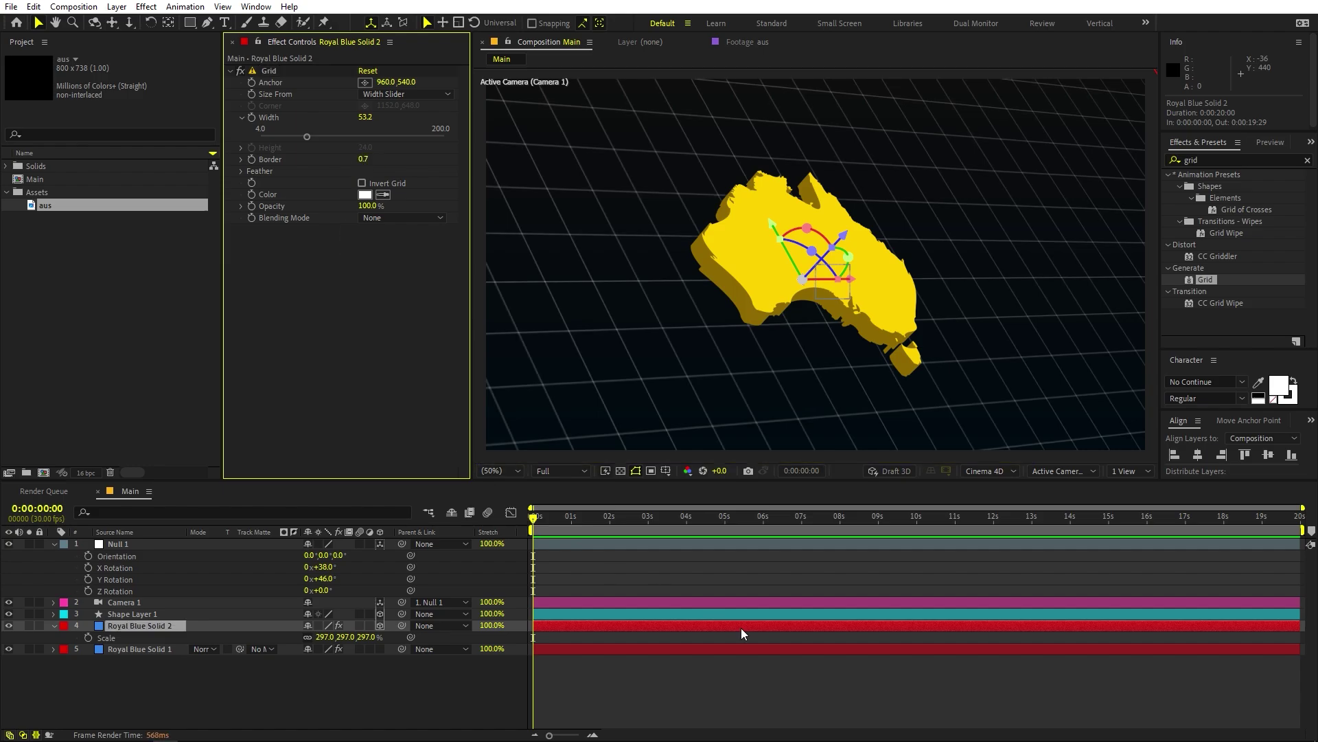
Set the Start Color of Royal Blue Solid 1's Gradient Ramp to a dark teal, about 001A1F.
{"action": "left_click", "coordinate": [275, 650]}
{"action": "left_click", "coordinate": [364, 94]}
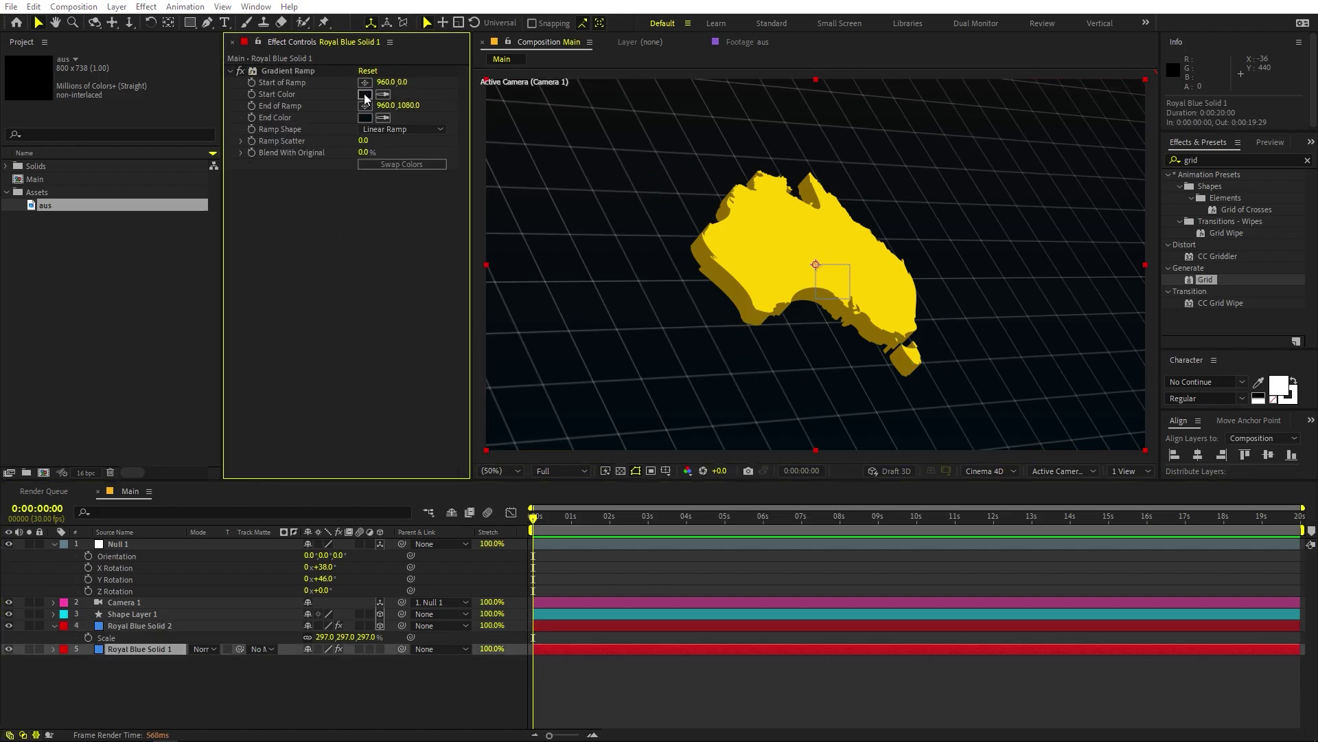
{"action": "left_click_drag", "start_coordinate": [237, 418], "coordinate": [240, 348]}
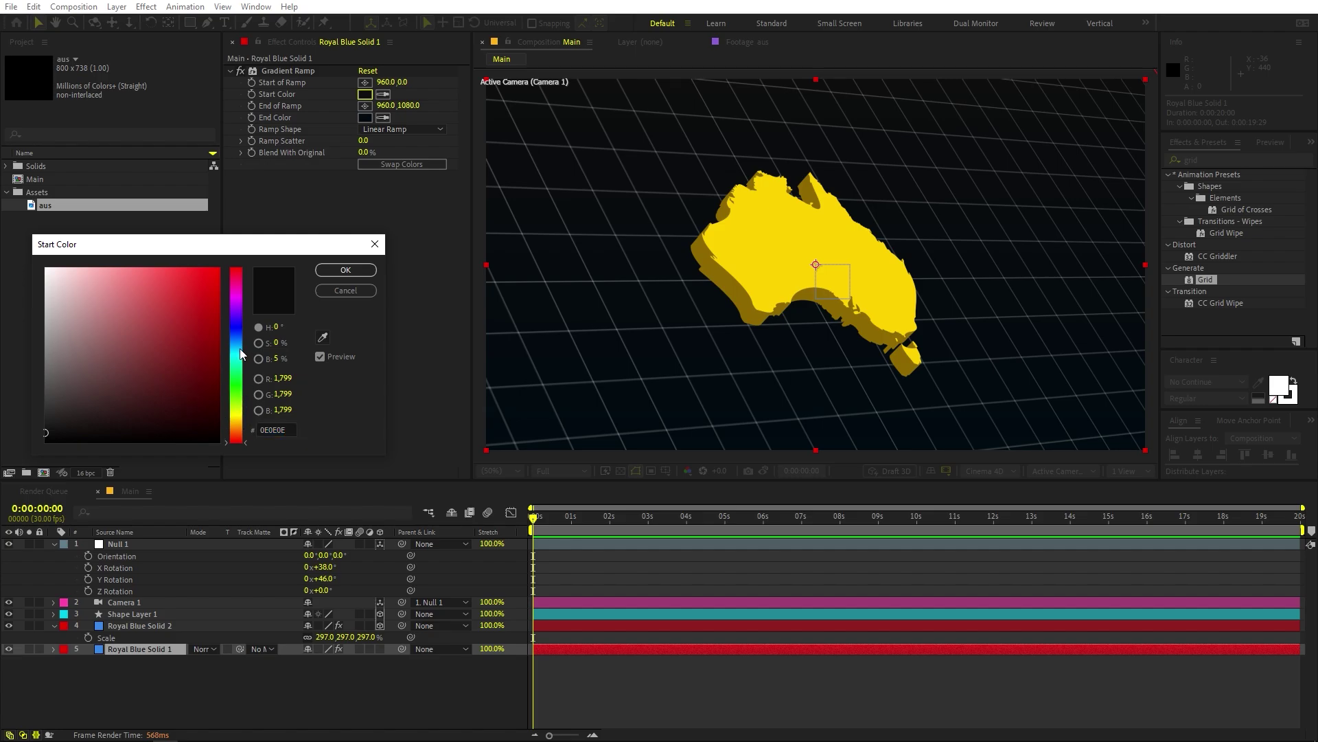
{"action": "left_click_drag", "start_coordinate": [170, 428], "coordinate": [232, 421]}
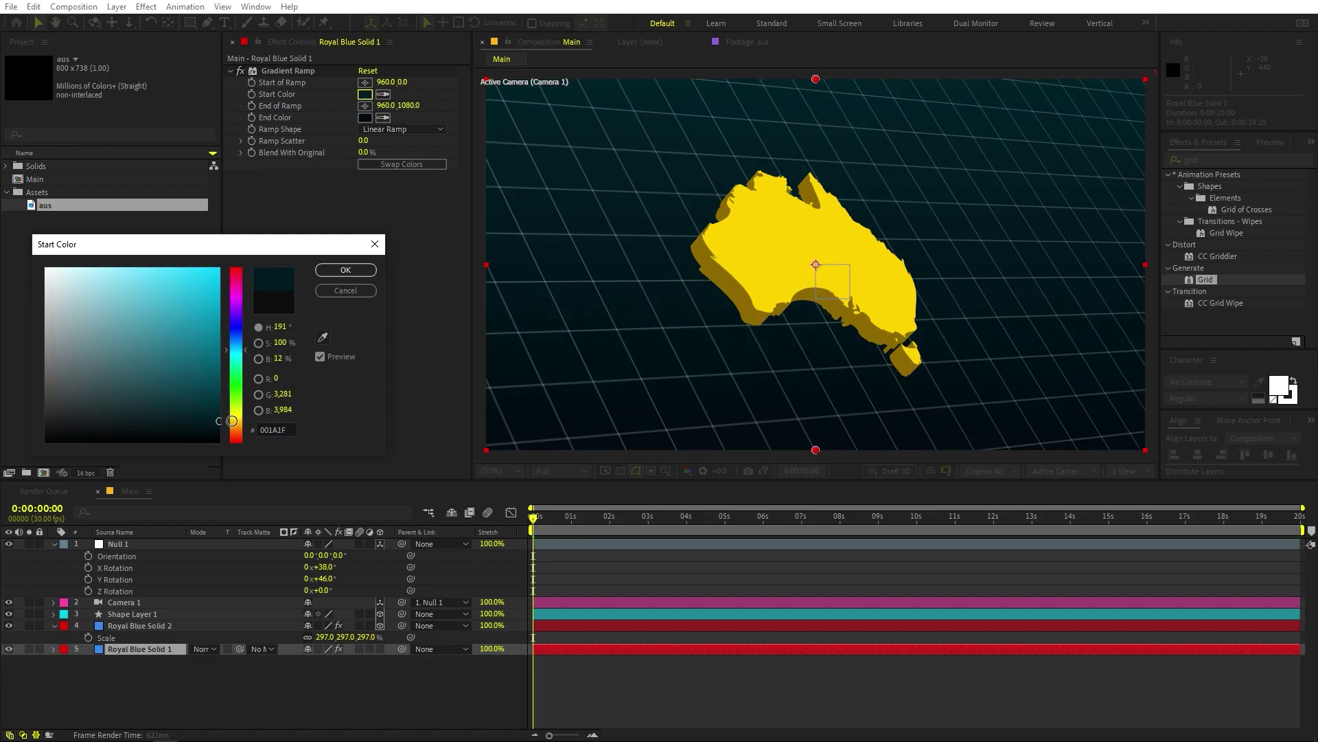
{"action": "left_click", "coordinate": [332, 269]}
Run Royal Blue Solid 1's gradient diagonally, with the ramp starting at 28, -48 and ending at 1904, 1096.
{"action": "key", "text": "comma"}
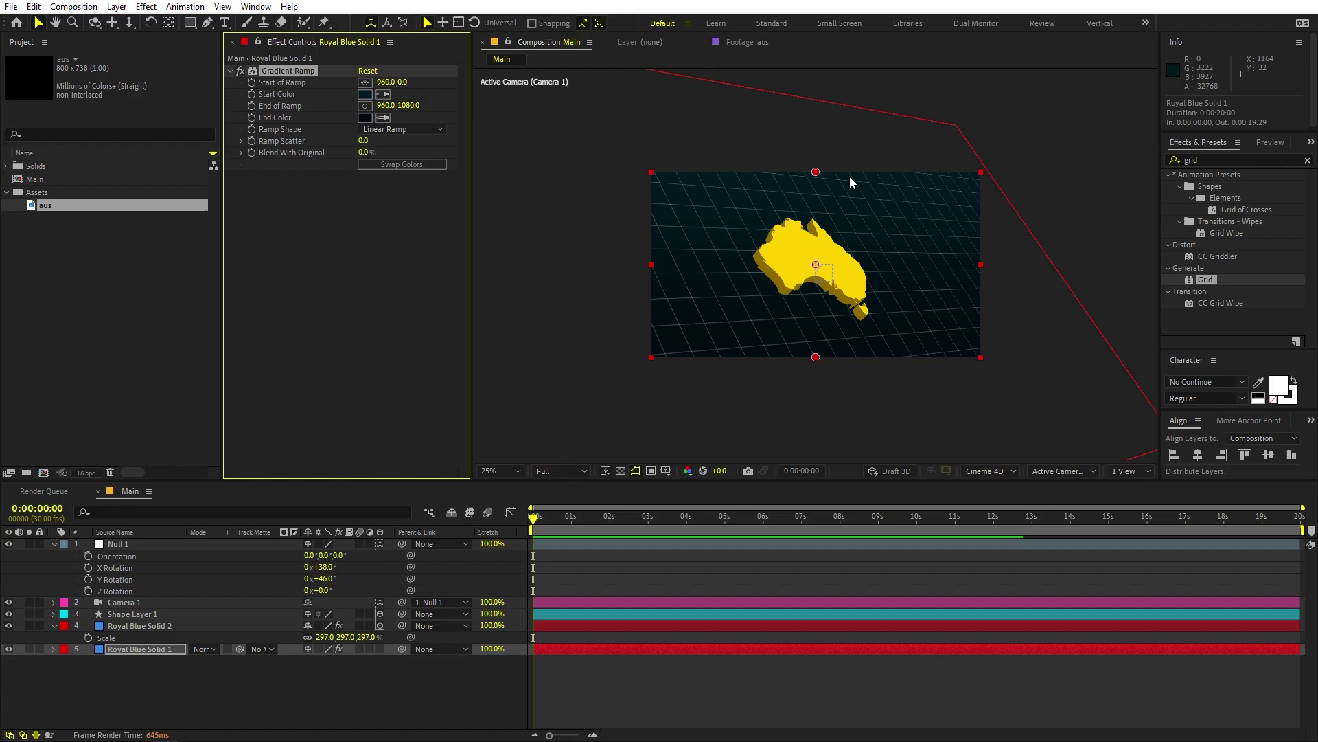
{"action": "left_click_drag", "start_coordinate": [815, 172], "coordinate": [656, 163]}
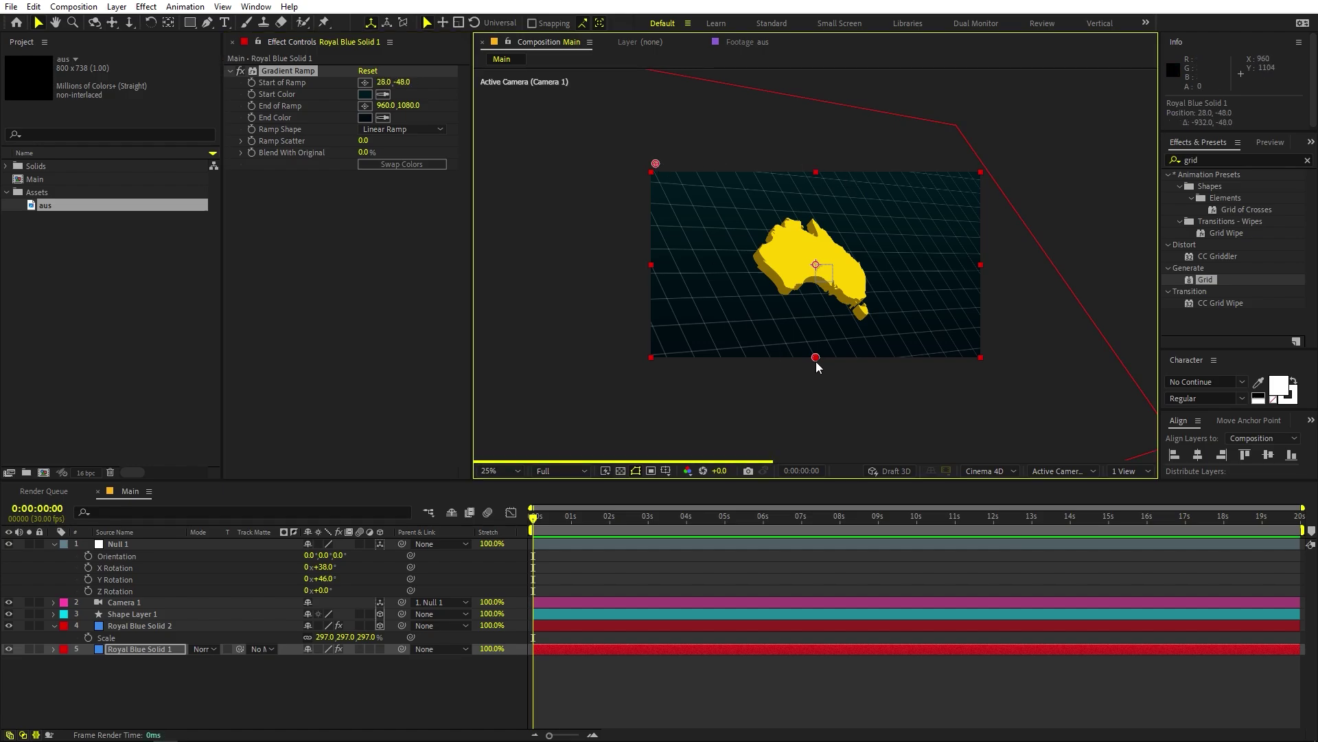
{"action": "left_click_drag", "start_coordinate": [815, 356], "coordinate": [978, 358]}
{"action": "key", "text": "period"}
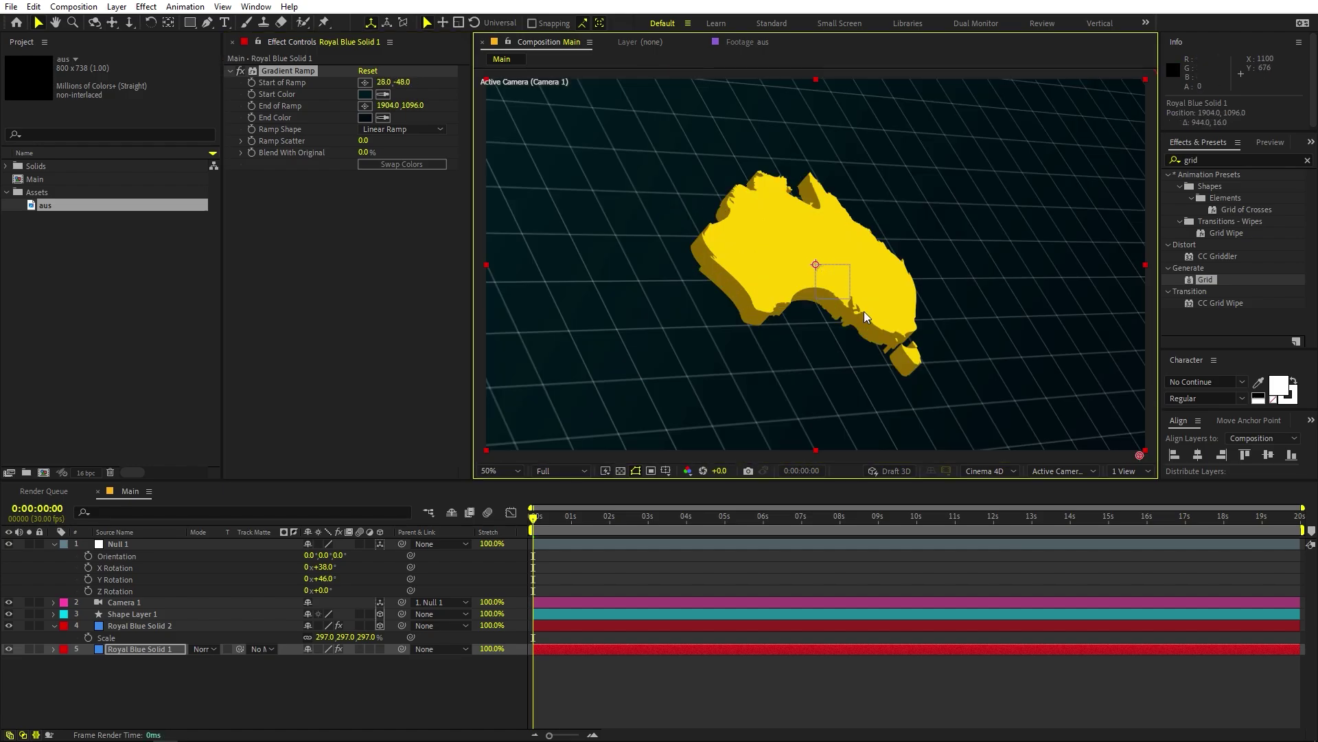
Change the Gradient Ramp's Start Color to the map's yellow darkened to 2A2300 and deselect the layer.
{"action": "left_click", "coordinate": [365, 94]}
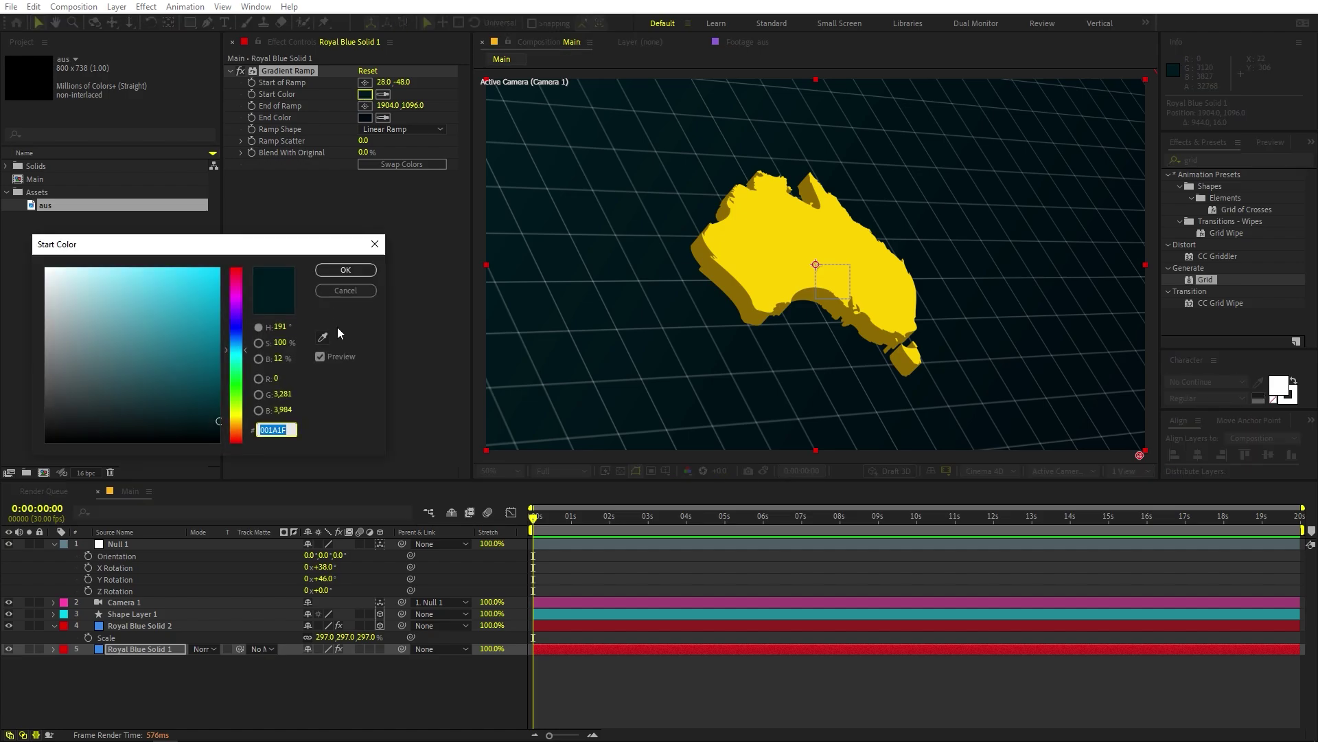
{"action": "left_click", "coordinate": [794, 265]}
{"action": "left_click_drag", "start_coordinate": [218, 292], "coordinate": [256, 412]}
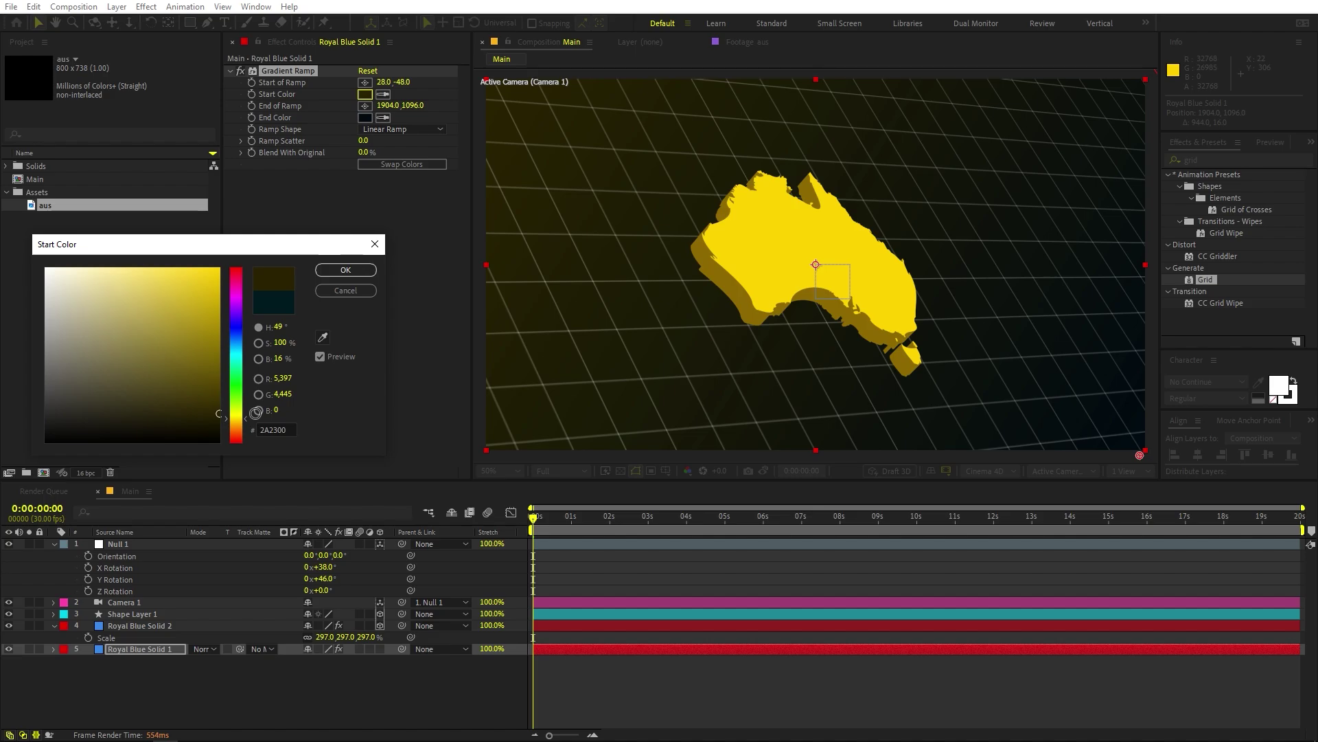
{"action": "left_click", "coordinate": [346, 270]}
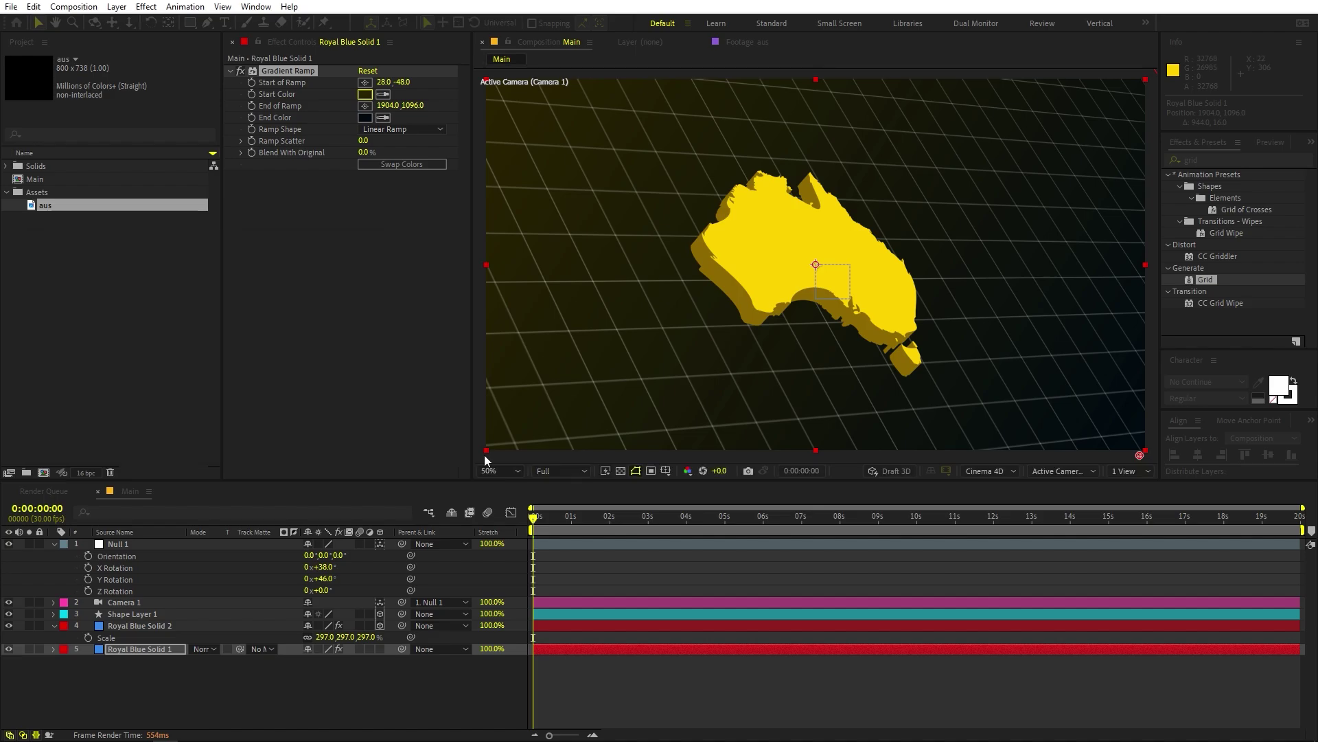
{"action": "left_click", "coordinate": [828, 592]}
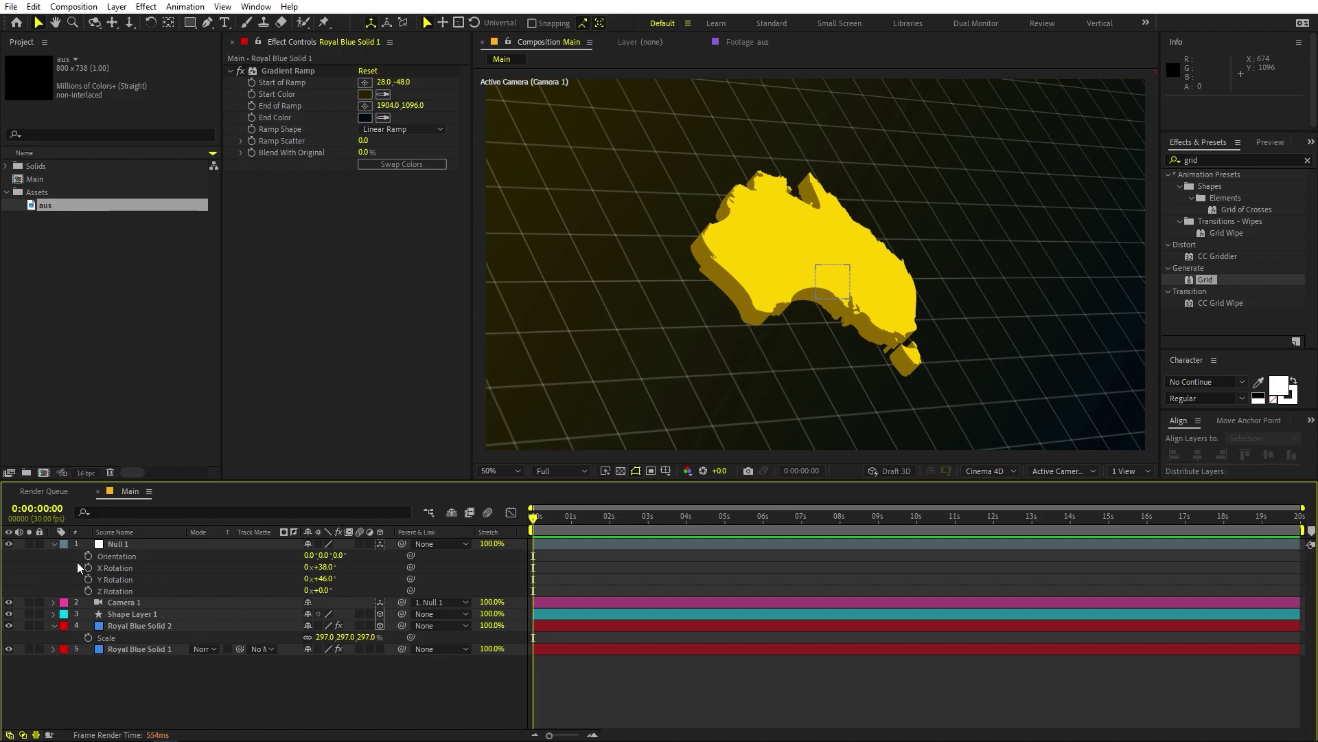
Collapse Null 1 and Royal Blue Solid 2, and add a text layer reading AUSTRALIA to the composition.
{"action": "left_click", "coordinate": [54, 544]}
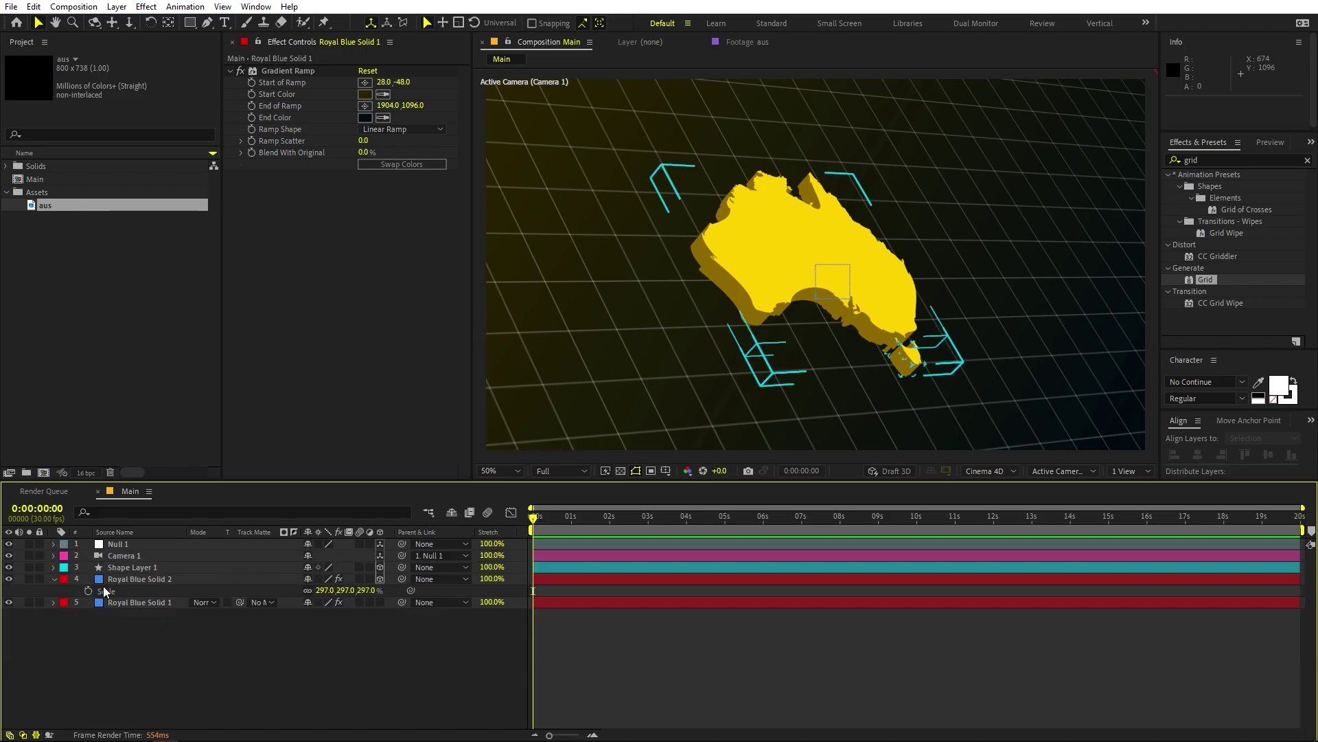
{"action": "left_click", "coordinate": [53, 579]}
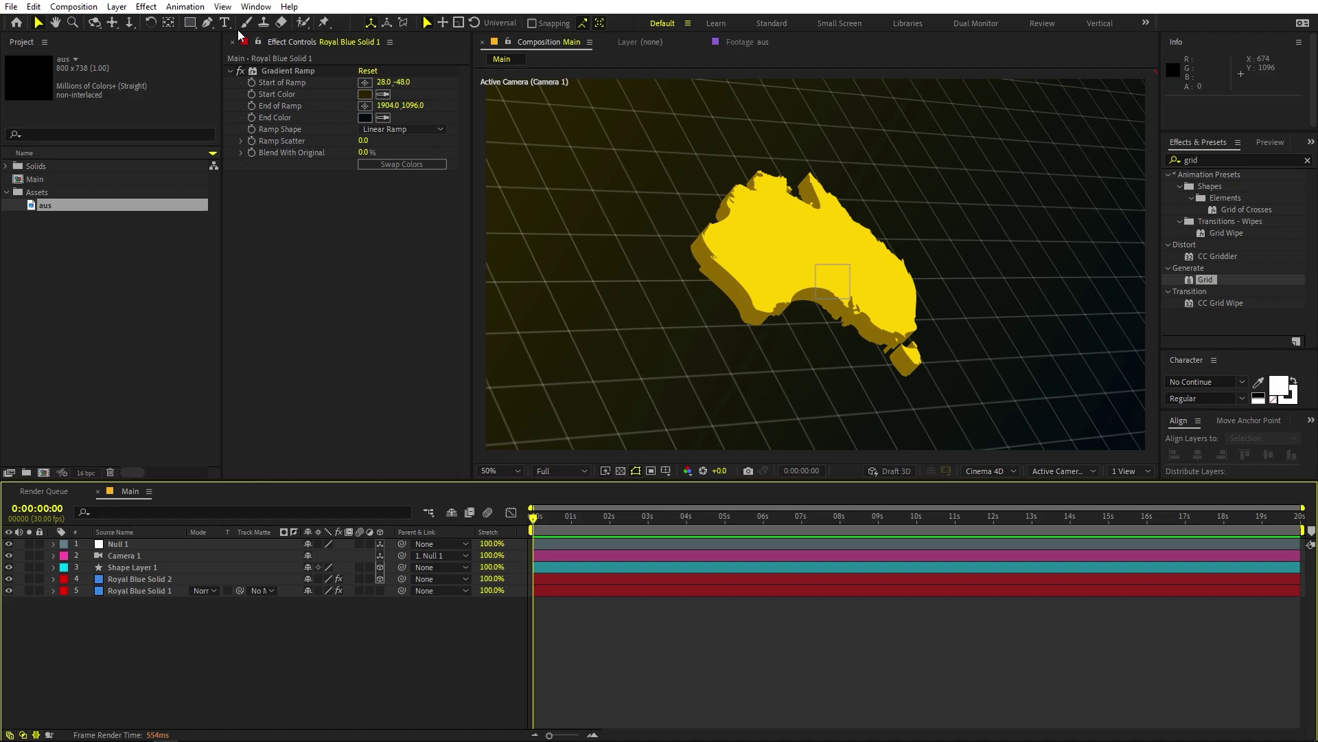
{"action": "key", "text": "ctrl+t"}
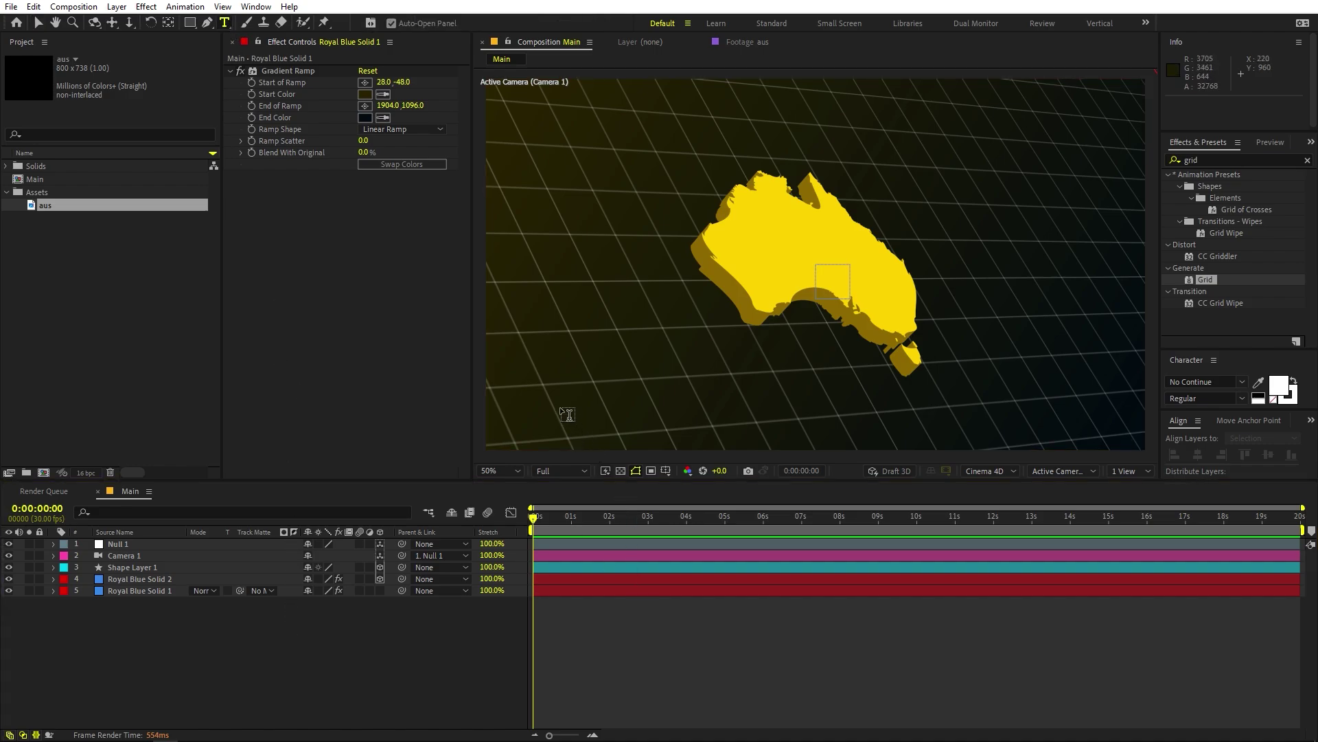
{"action": "left_click", "coordinate": [343, 719]}
{"action": "left_click", "coordinate": [550, 360]}
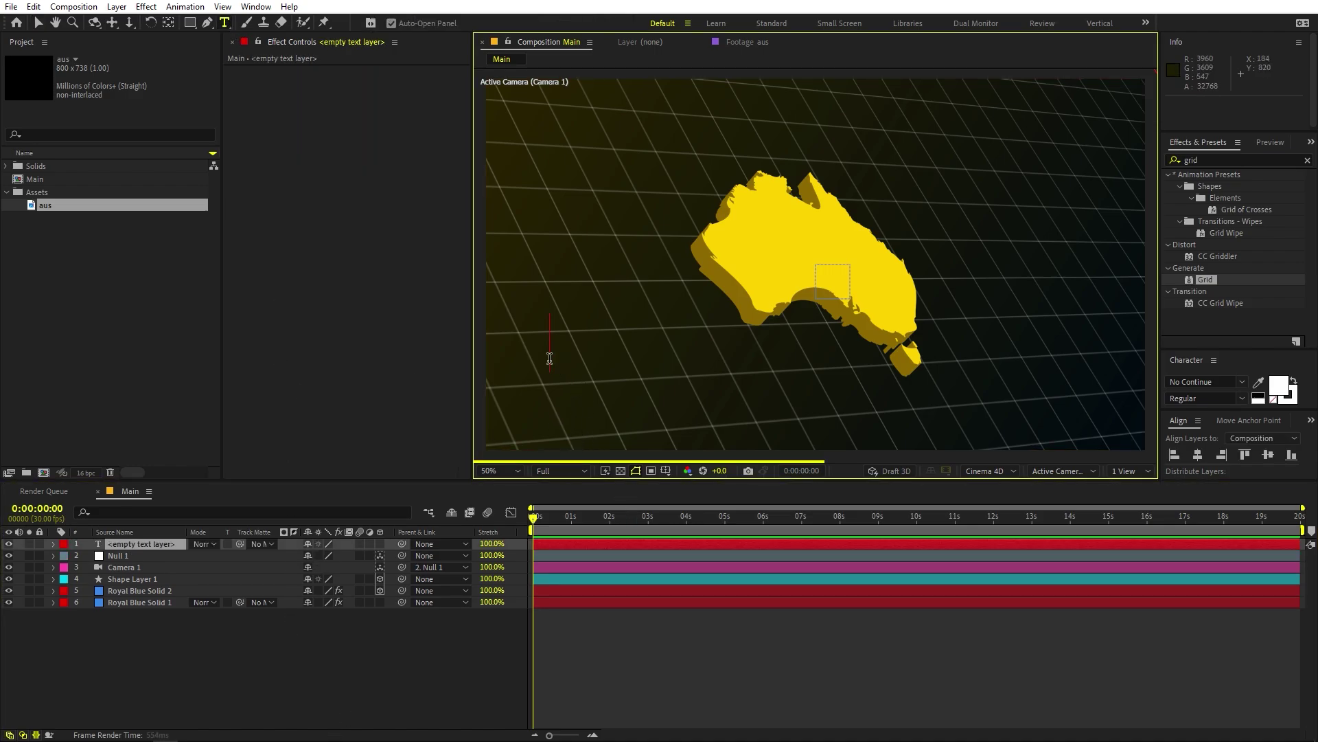
{"action": "type", "text": "AUSTRALIA"}
{"action": "key", "text": "Escape"}
Place the AUSTRALIA text as a 3D layer on the grid just below the map and scale it to 89%.
{"action": "left_click_drag", "start_coordinate": [584, 348], "coordinate": [736, 384]}
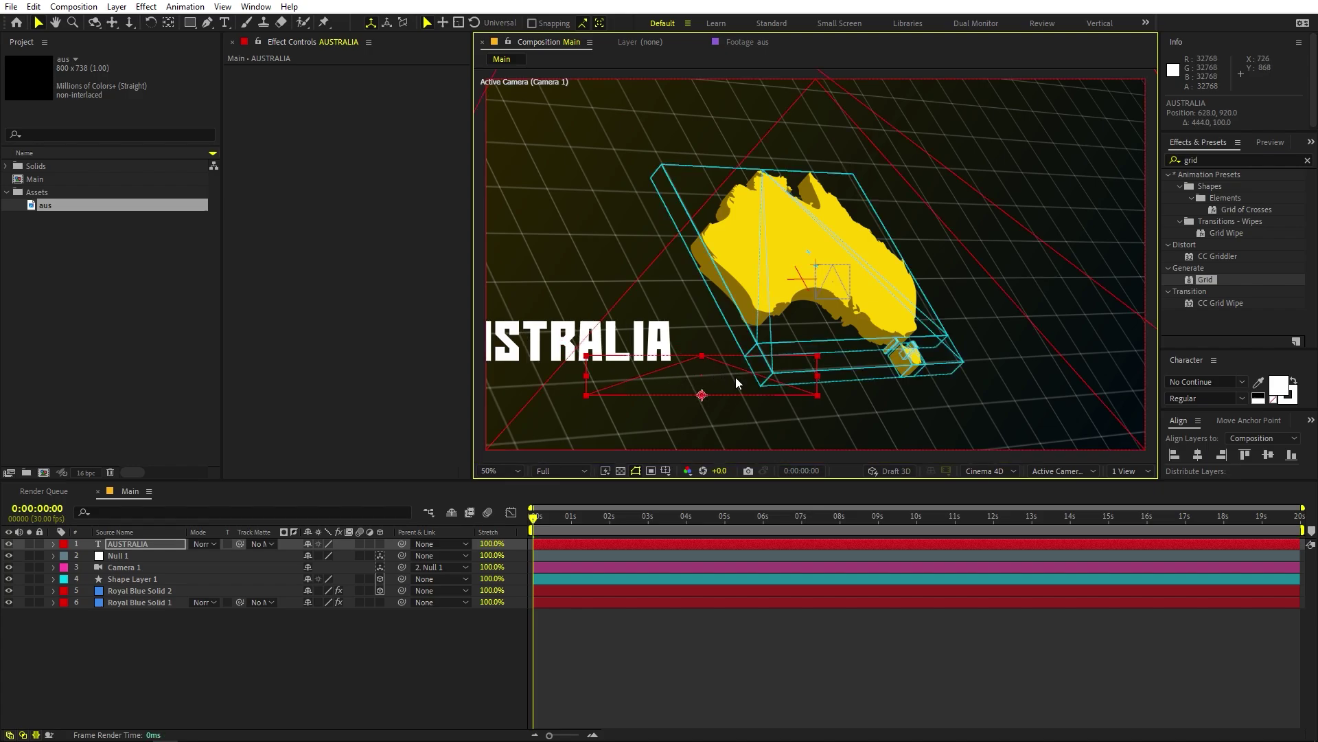
{"action": "left_click", "coordinate": [380, 544]}
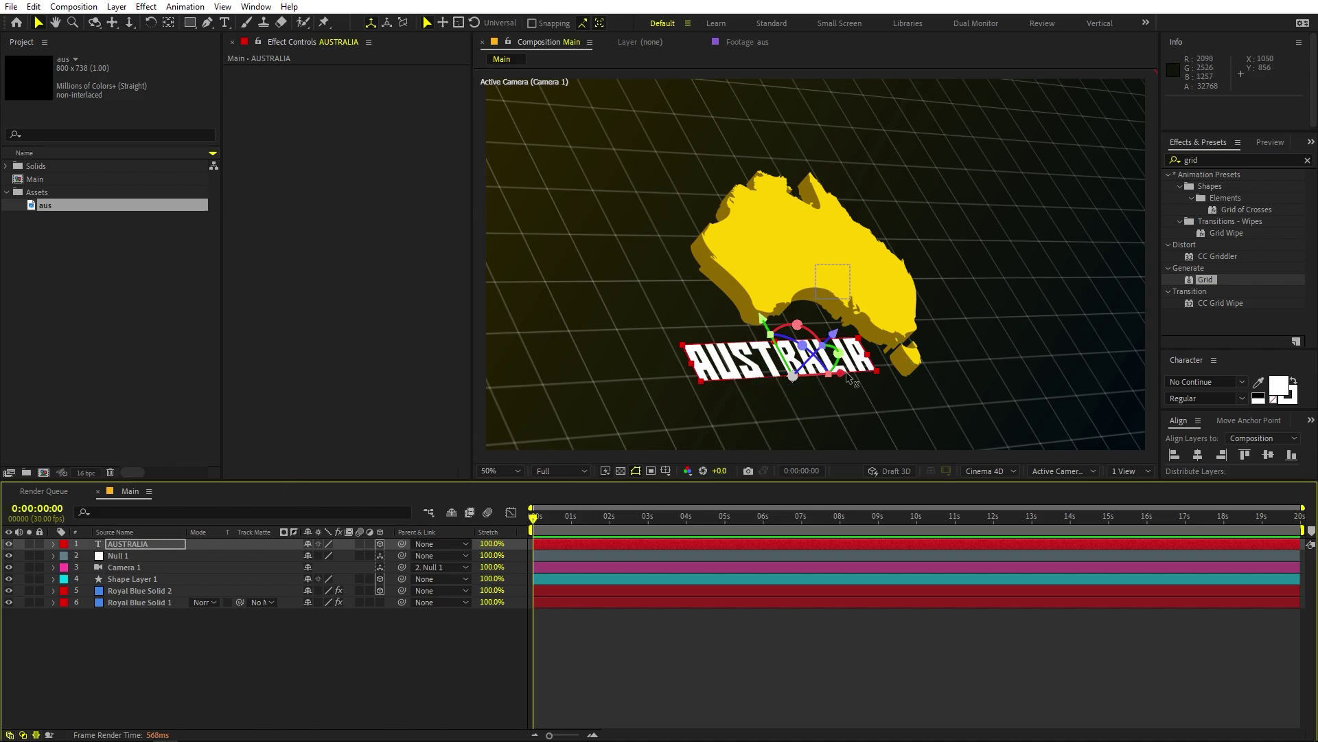
{"action": "left_click_drag", "start_coordinate": [843, 372], "coordinate": [827, 372]}
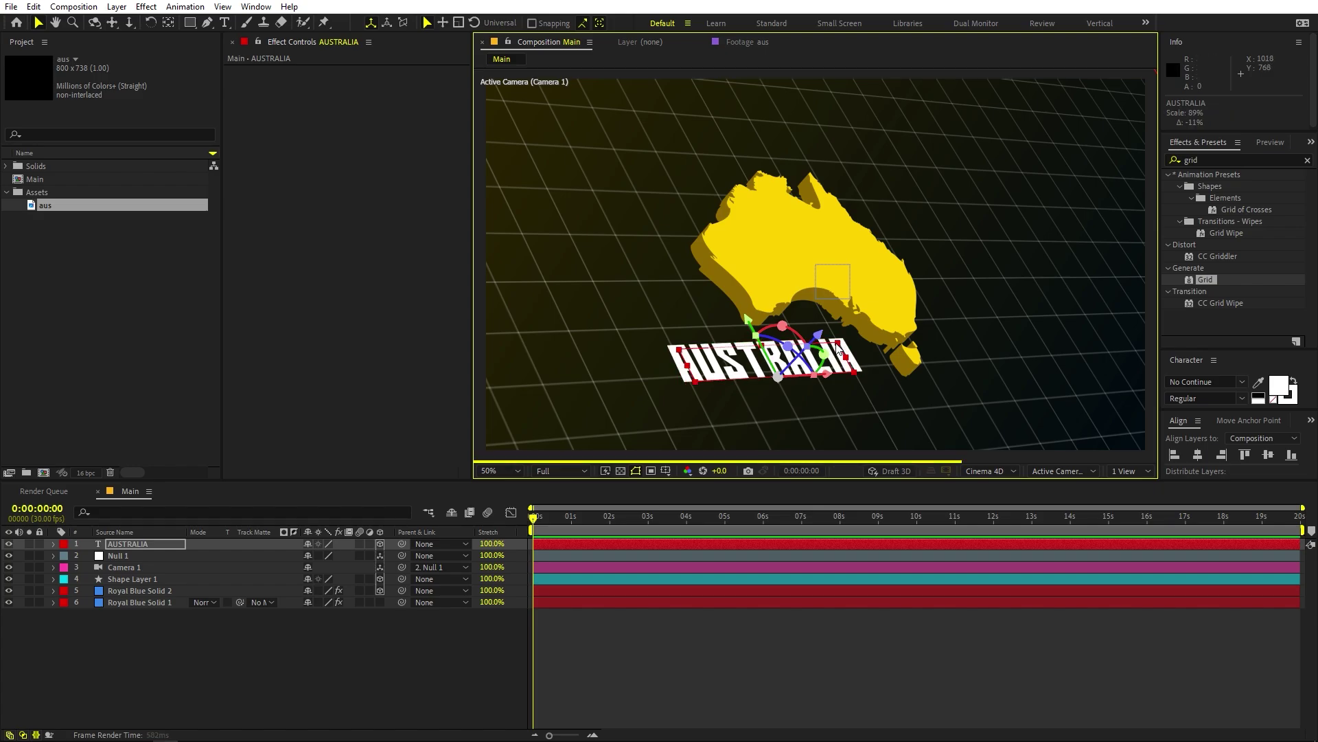
{"action": "left_click", "coordinate": [771, 666]}
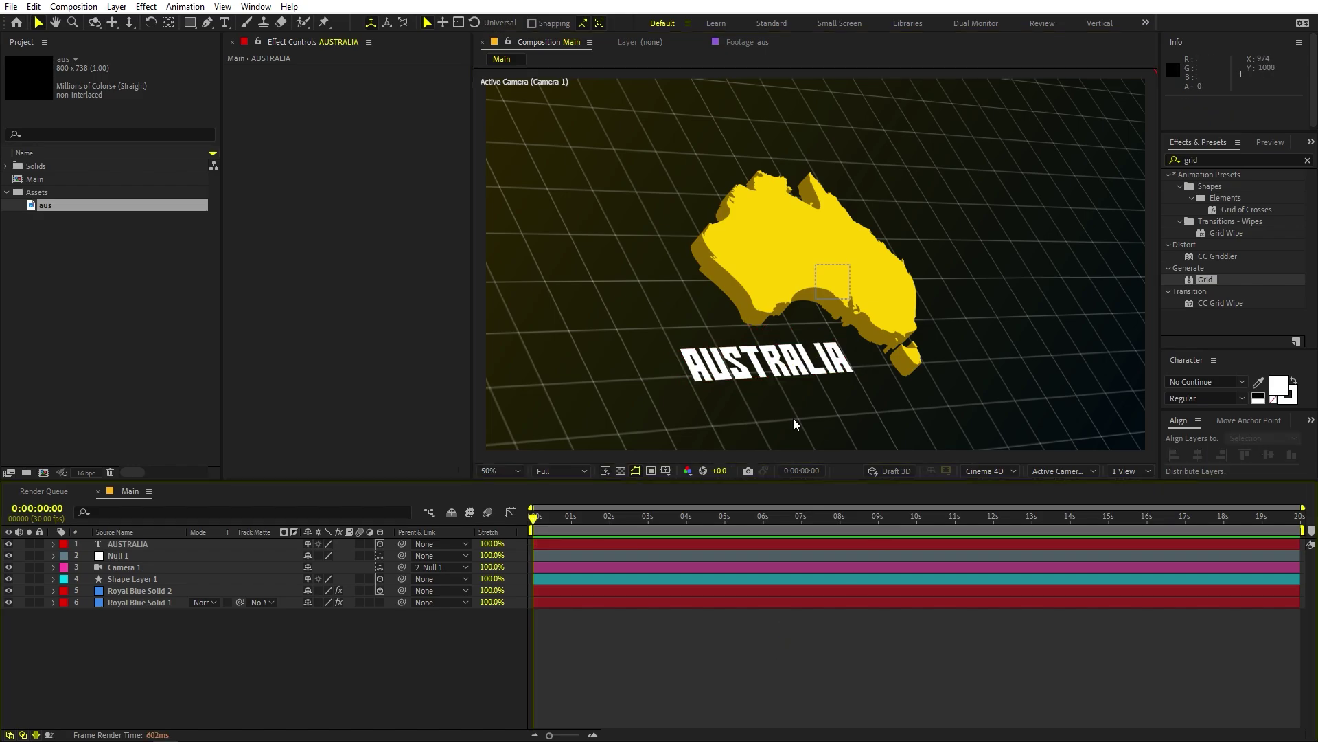
Set the AUSTRALIA text layer's extrusion depth to 30 in its Geometry Options.
{"action": "left_click", "coordinate": [129, 545]}
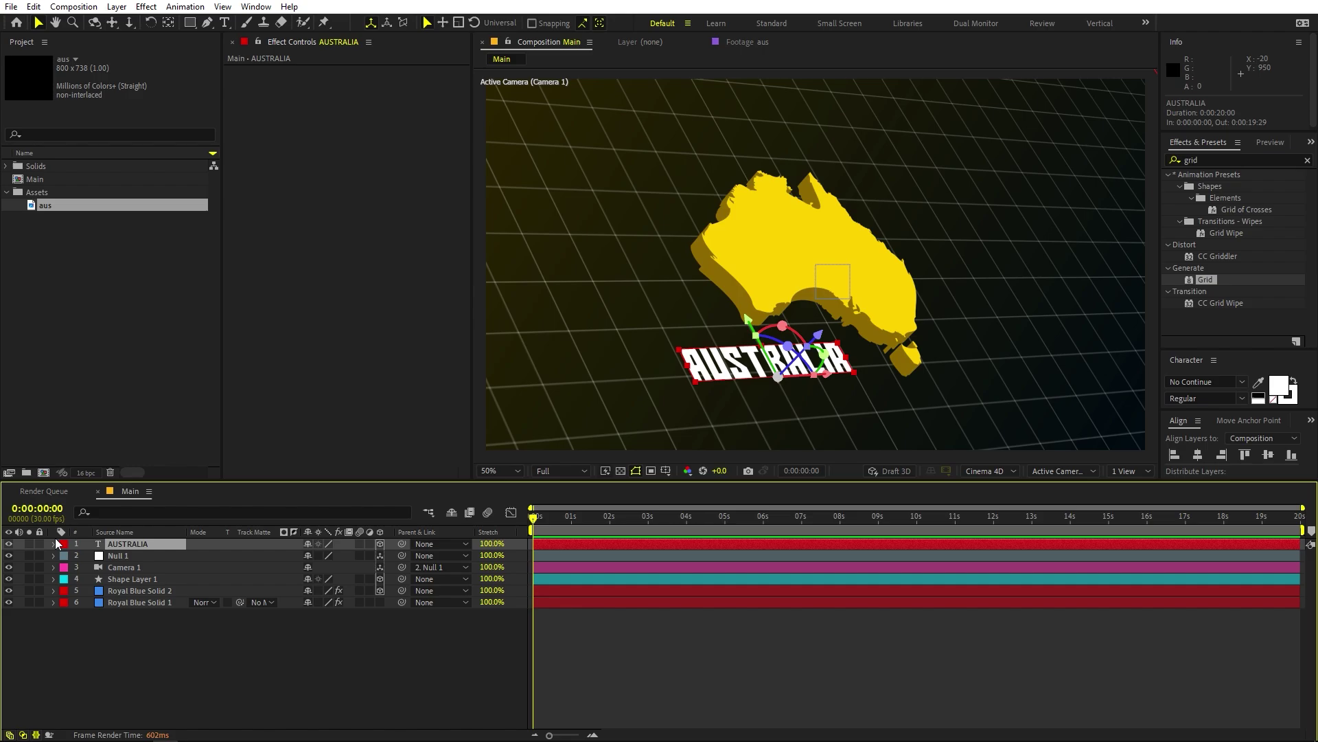
{"action": "left_click", "coordinate": [53, 544]}
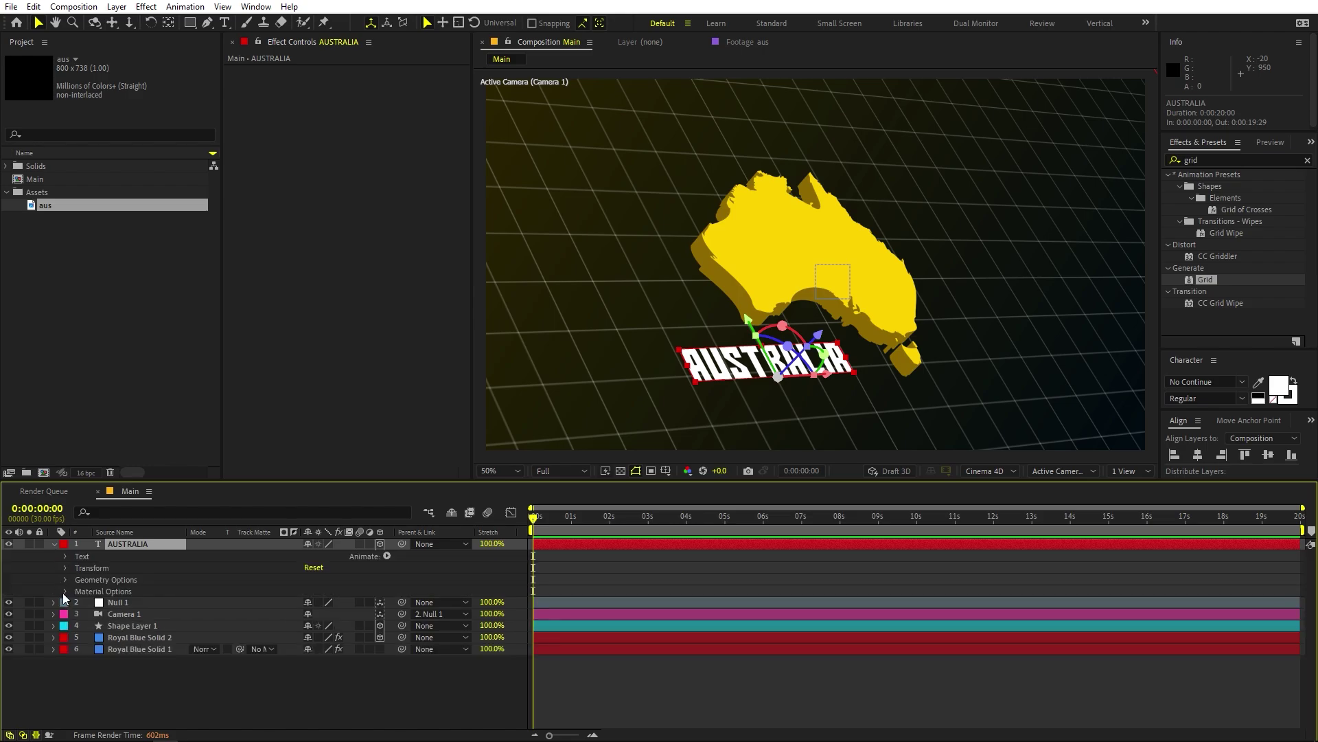
{"action": "left_click", "coordinate": [65, 581]}
{"action": "left_click_drag", "start_coordinate": [312, 629], "coordinate": [331, 623]}
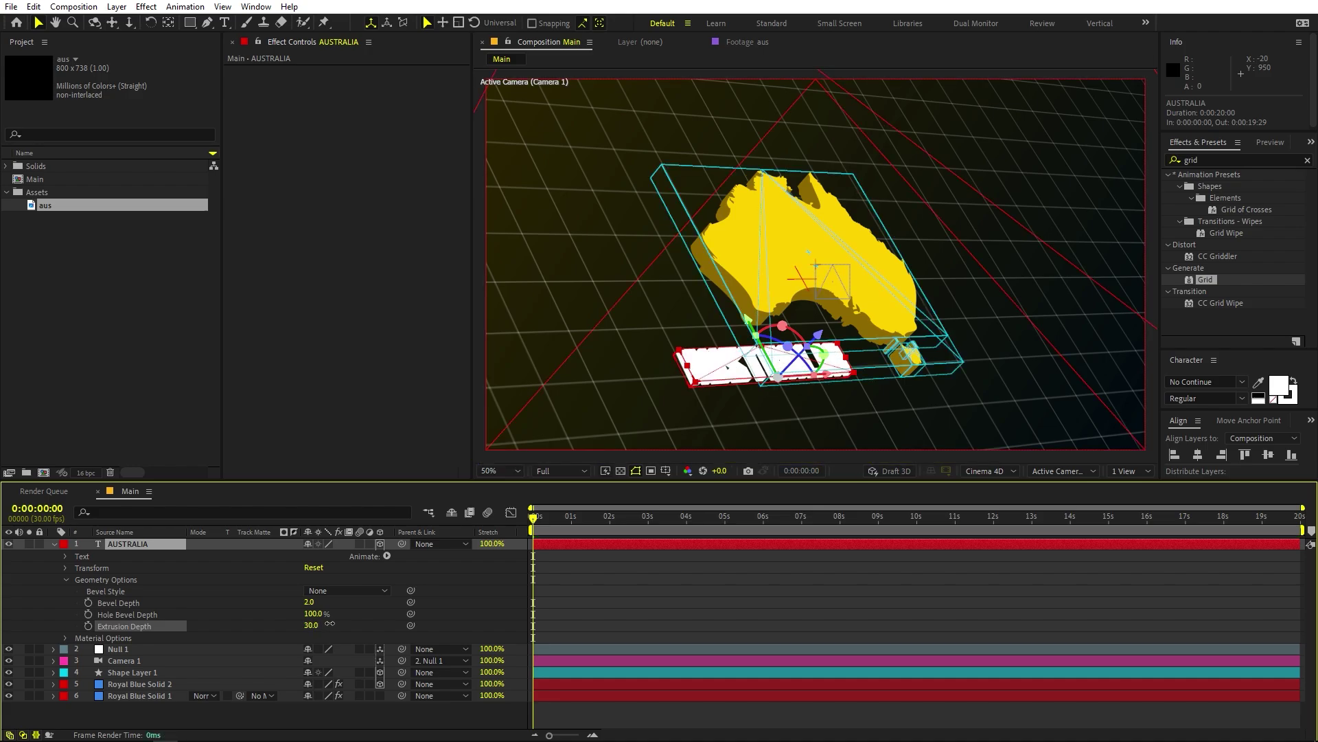
Add a text animator for the side's RGB color to the AUSTRALIA text layer.
{"action": "left_click", "coordinate": [184, 625]}
{"action": "left_click", "coordinate": [386, 556]}
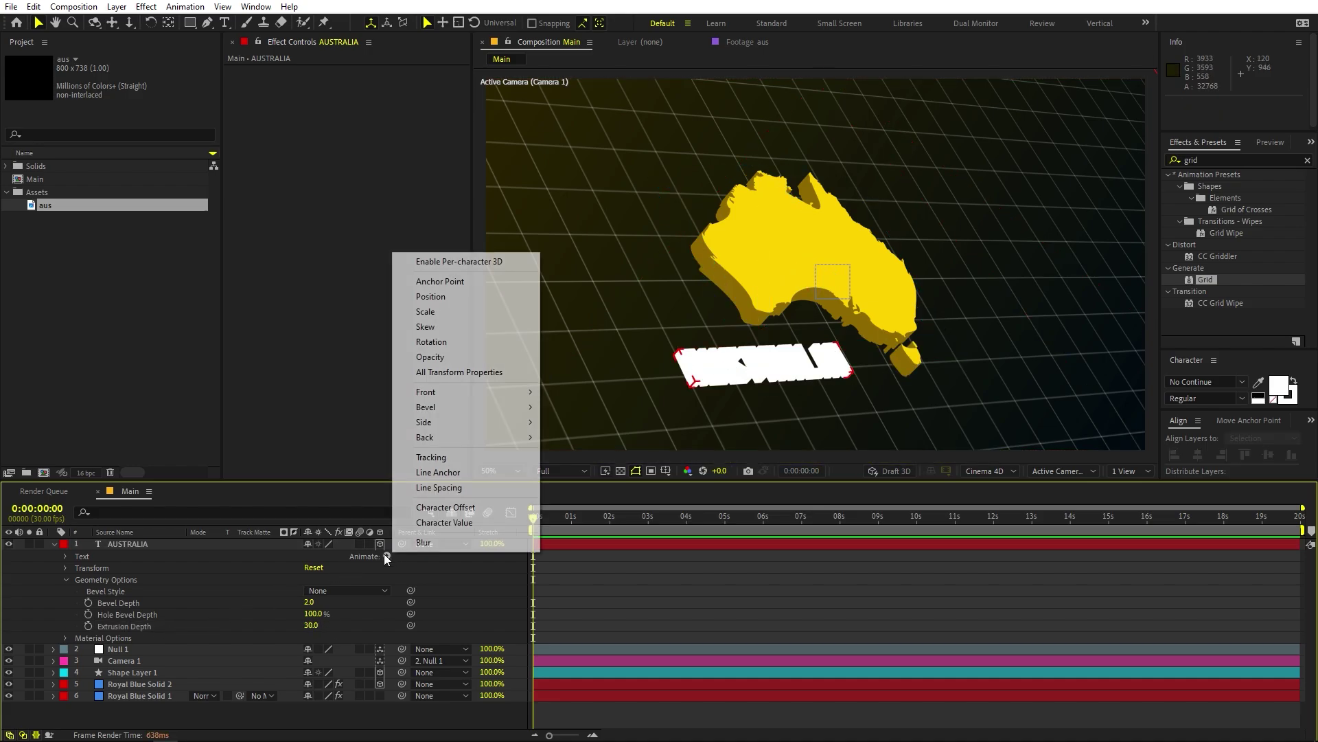
{"action": "mouse_move", "coordinate": [465, 423]}
{"action": "mouse_move", "coordinate": [567, 422]}
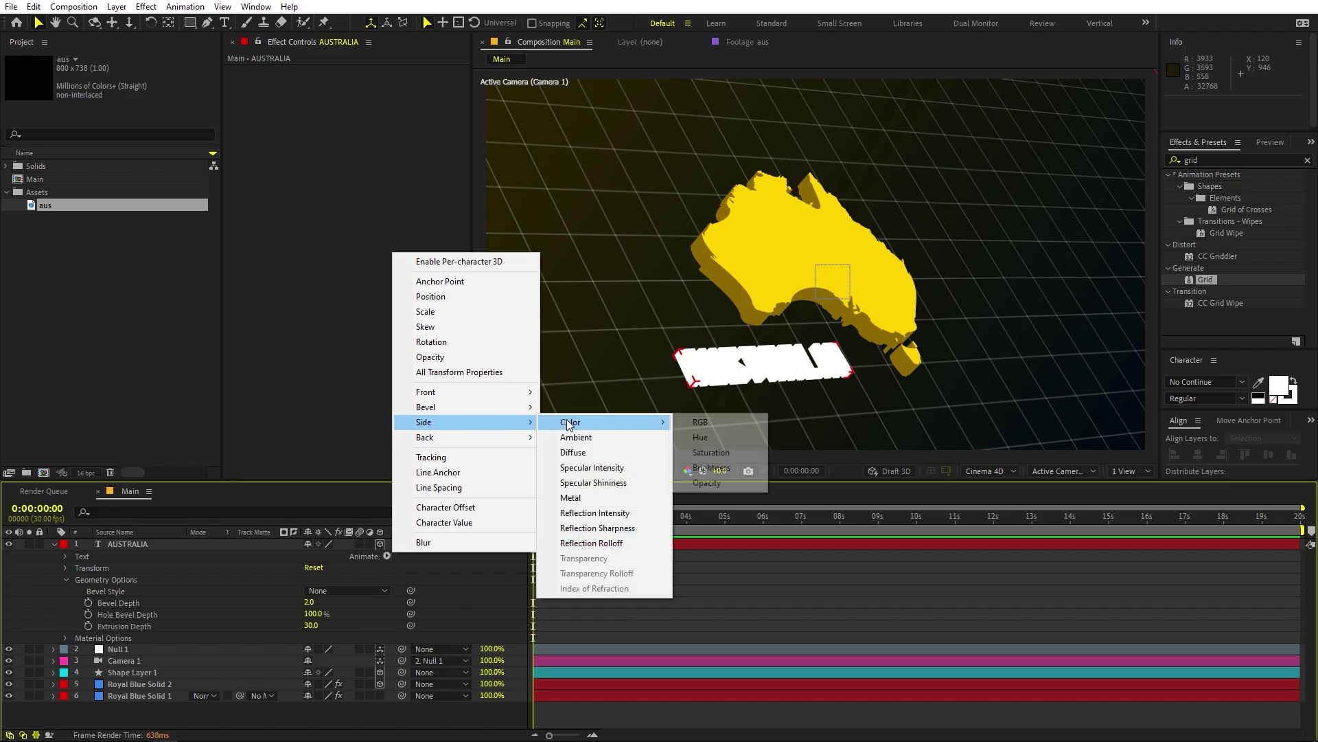
{"action": "left_click", "coordinate": [707, 423]}
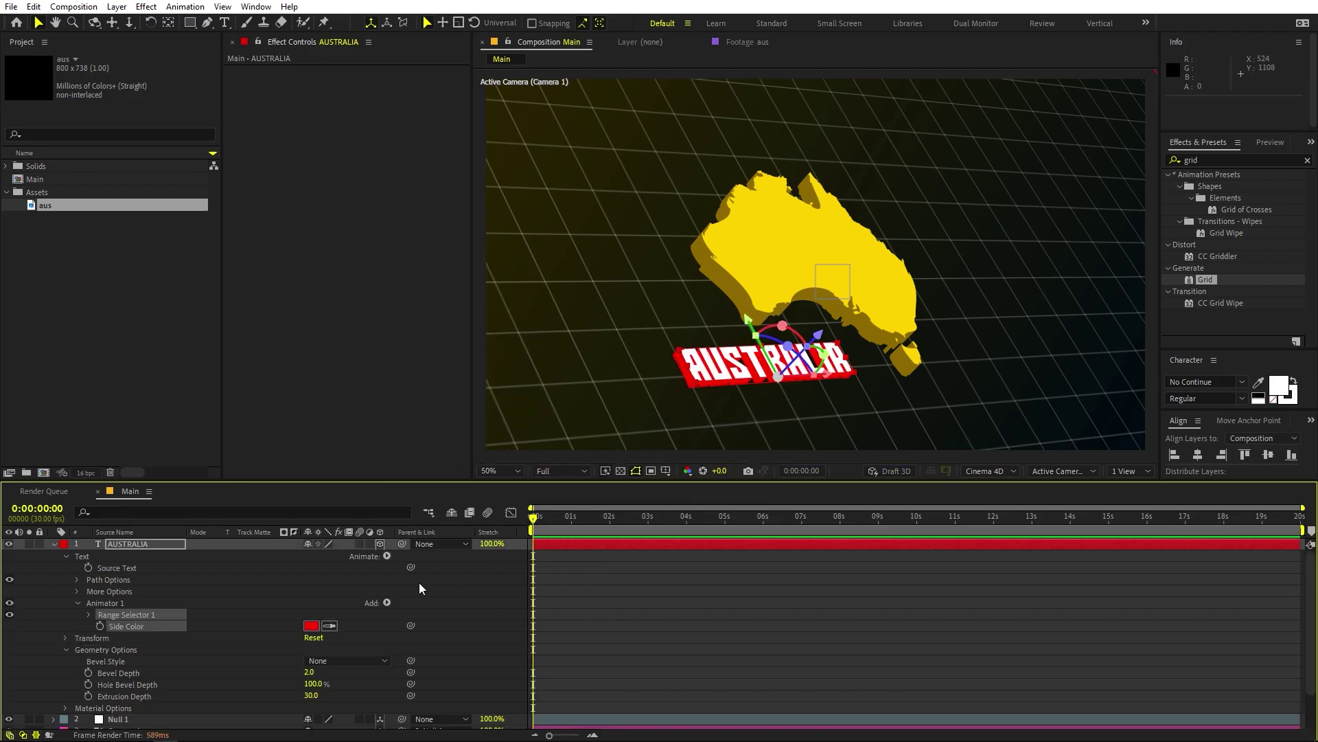
Set the AUSTRALIA text's Side Color to the grey 8A8A8A and collapse the layer's properties.
{"action": "scroll", "coordinate": [420, 588], "scroll_direction": "down", "scroll_amount": 2}
{"action": "left_click", "coordinate": [311, 582]}
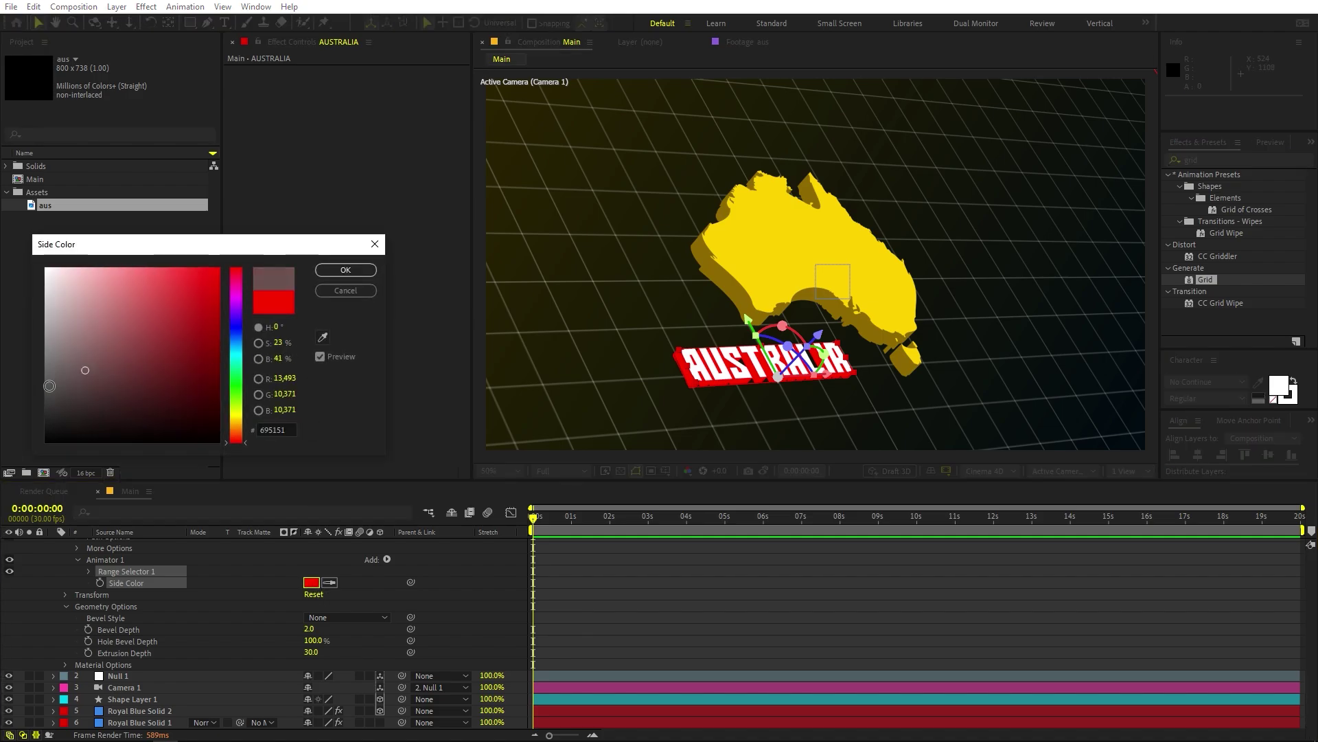
{"action": "mouse_move", "coordinate": [49, 386]}
{"action": "left_mouse_down"}
{"action": "mouse_move", "coordinate": [46, 396]}
{"action": "mouse_move", "coordinate": [26, 347]}
{"action": "left_mouse_up"}
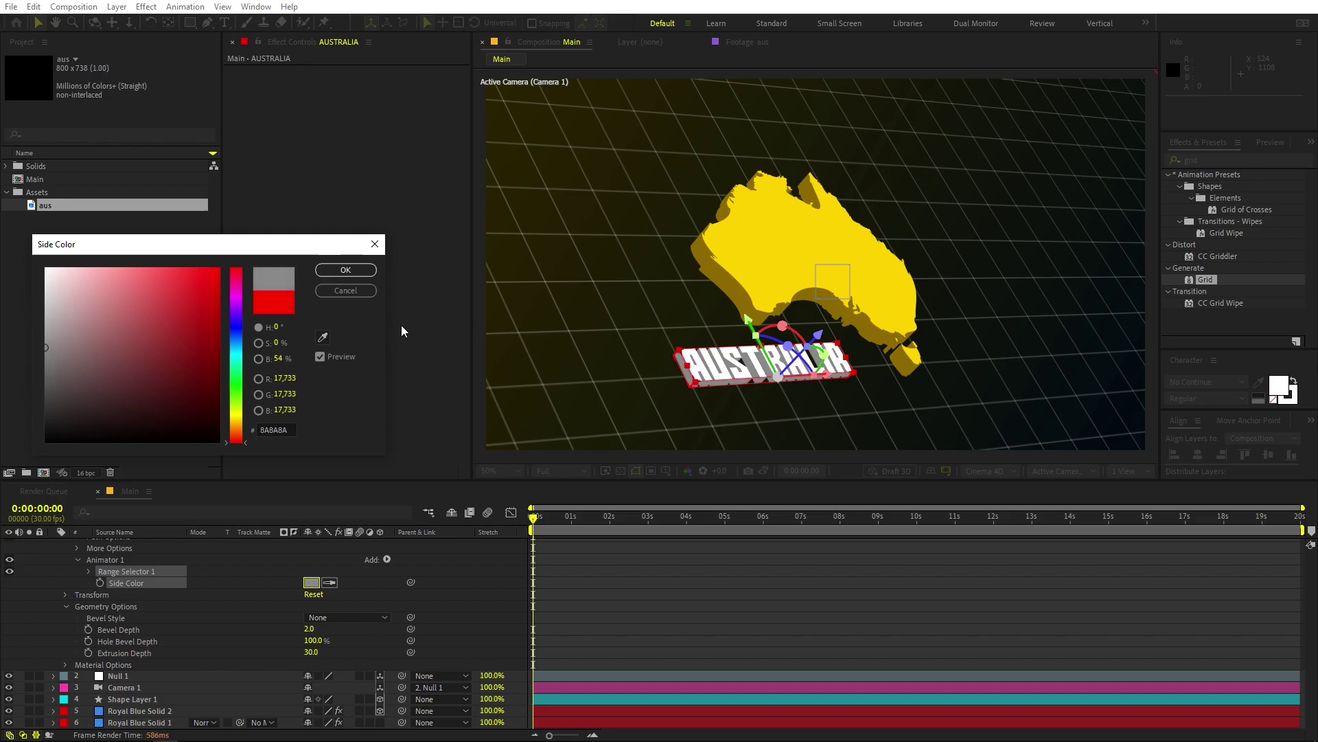
{"action": "left_click", "coordinate": [343, 270]}
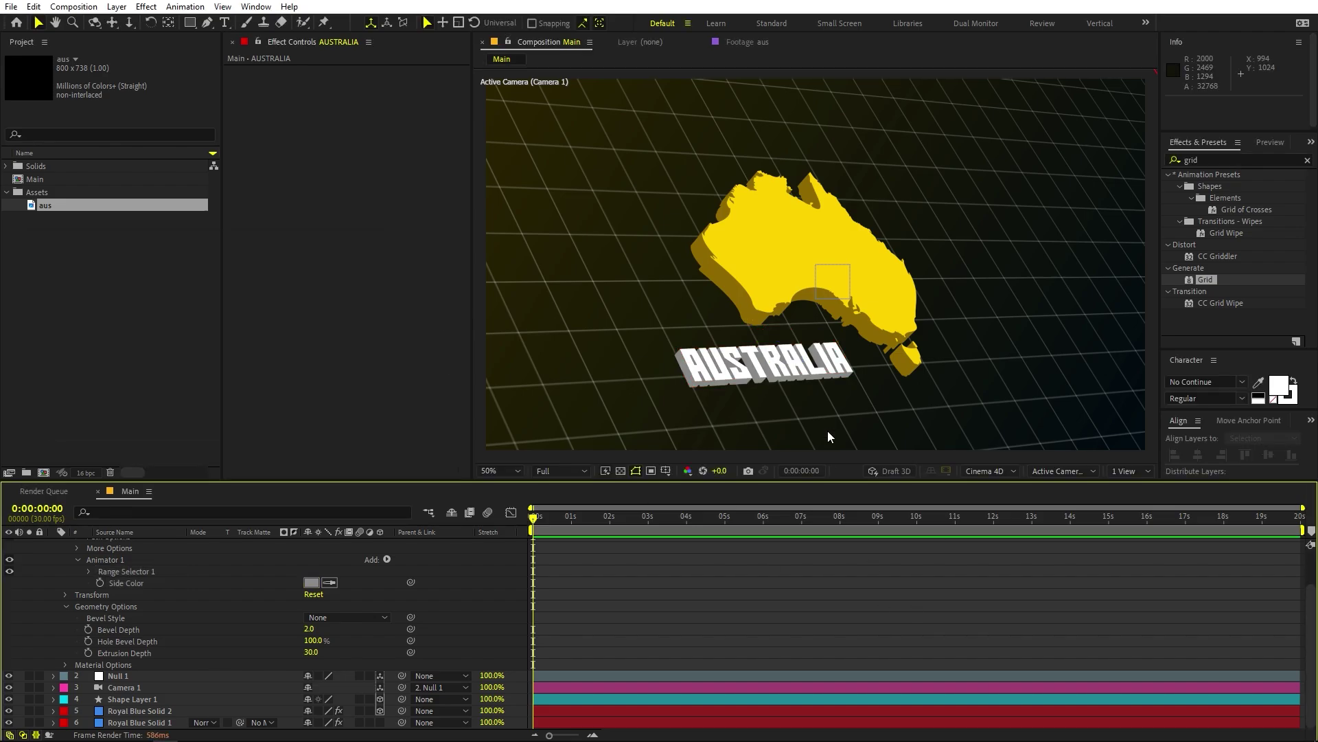
{"action": "scroll", "coordinate": [47, 569], "scroll_direction": "up", "scroll_amount": 2}
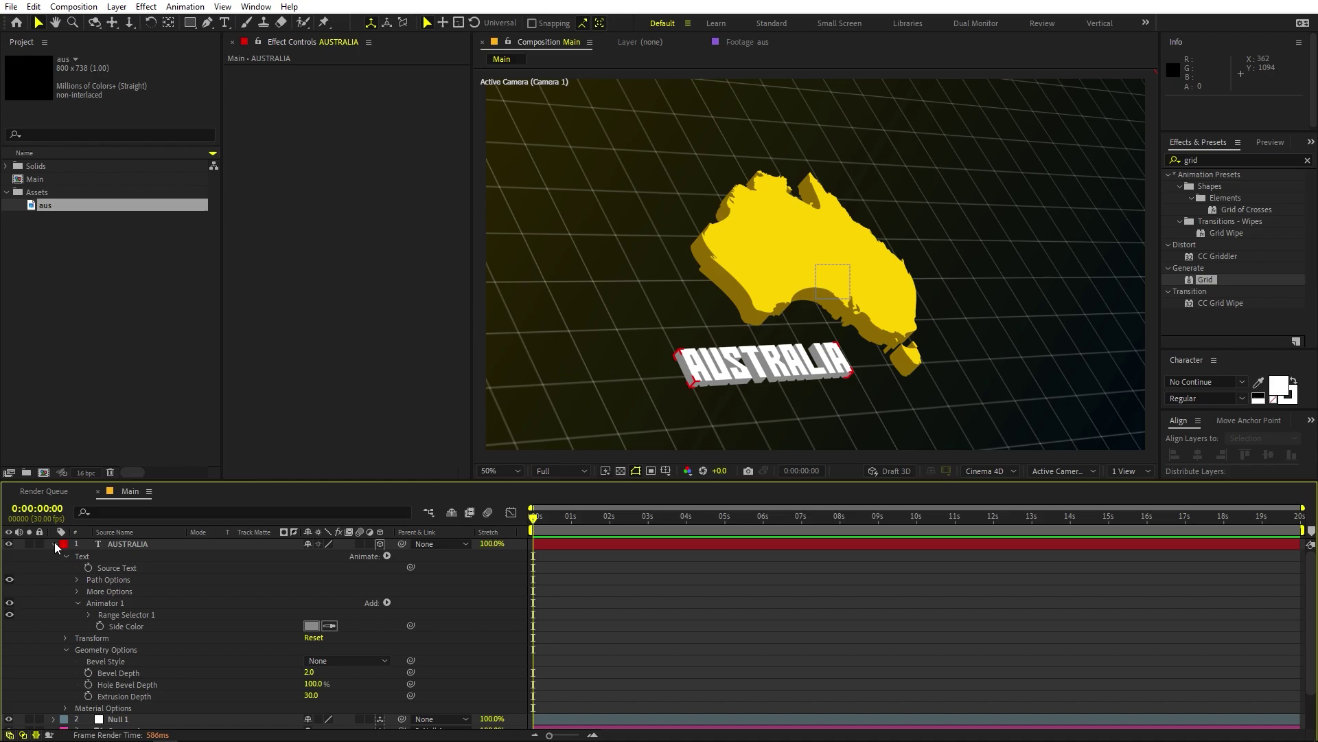
{"action": "left_click", "coordinate": [55, 544]}
Reset all transform values of Null 1 and collapse its properties.
{"action": "left_click", "coordinate": [122, 556]}
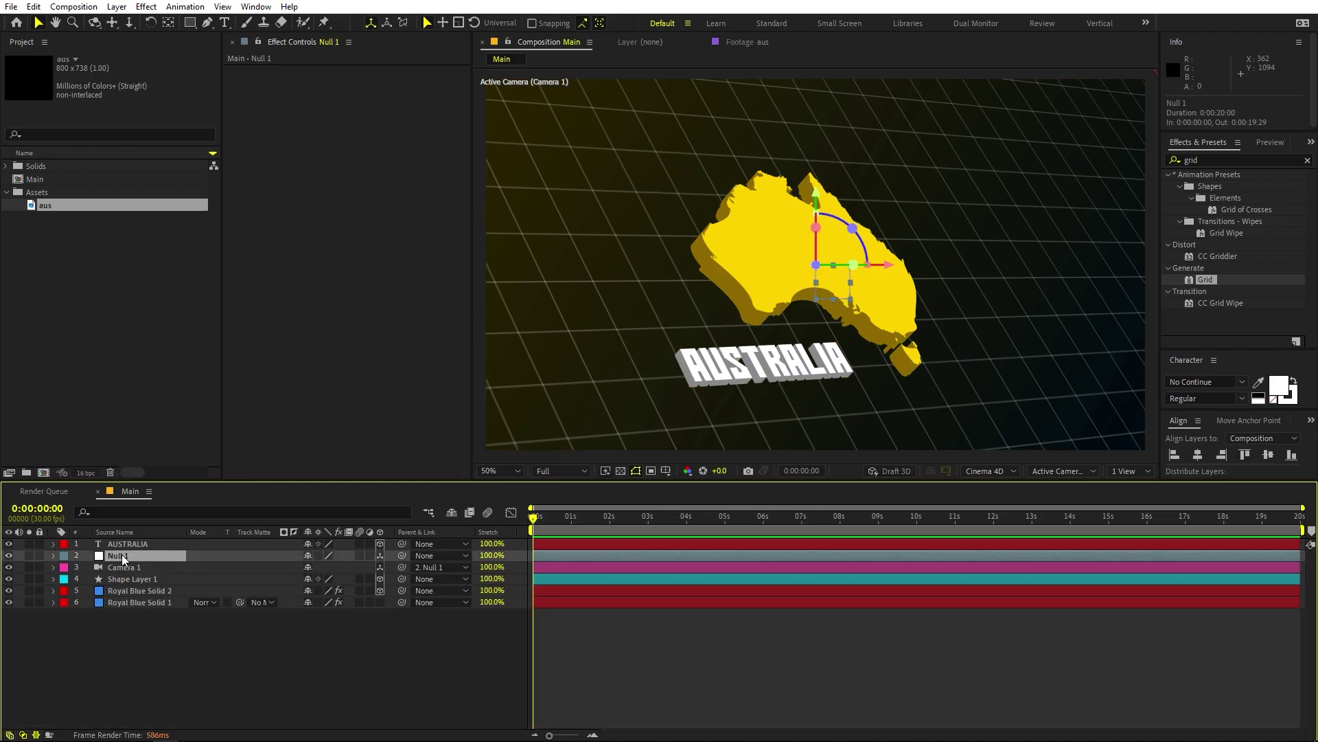
{"action": "left_click", "coordinate": [54, 556]}
{"action": "left_click", "coordinate": [315, 567]}
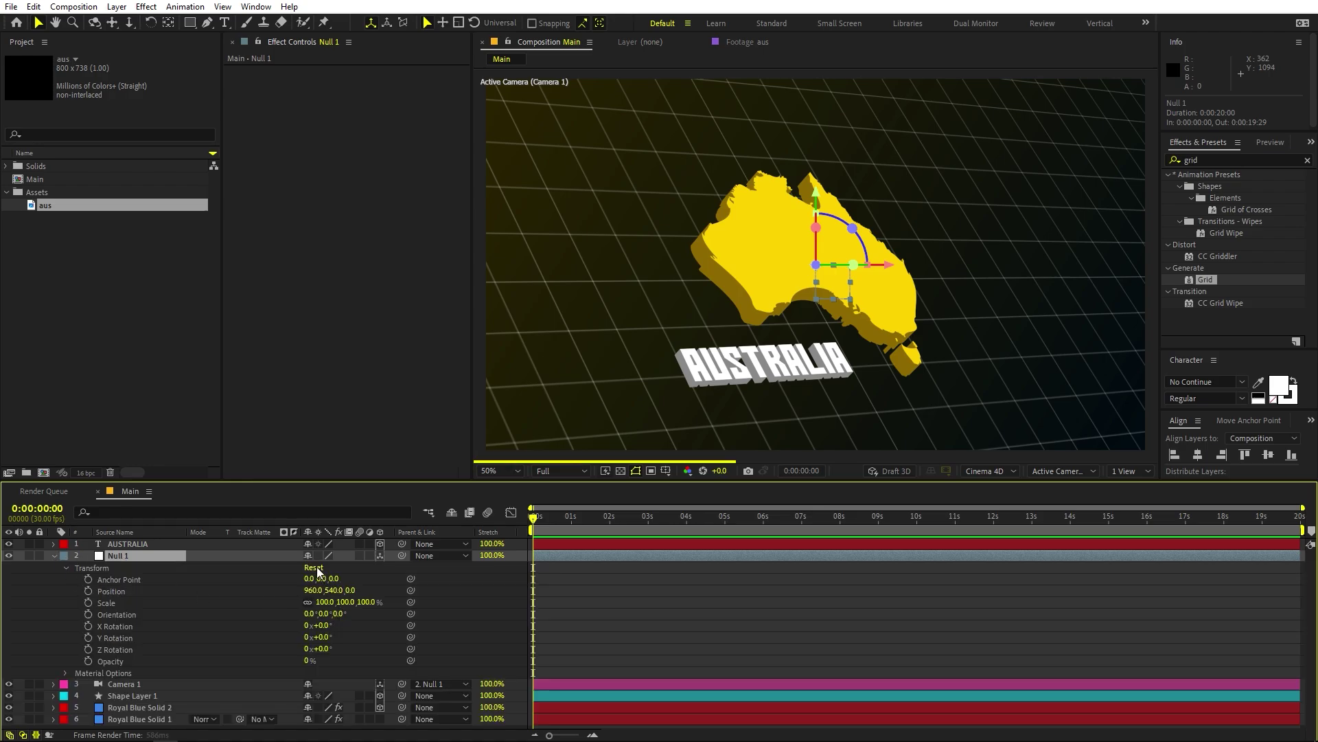
{"action": "left_click", "coordinate": [53, 556]}
{"action": "left_click", "coordinate": [114, 561]}
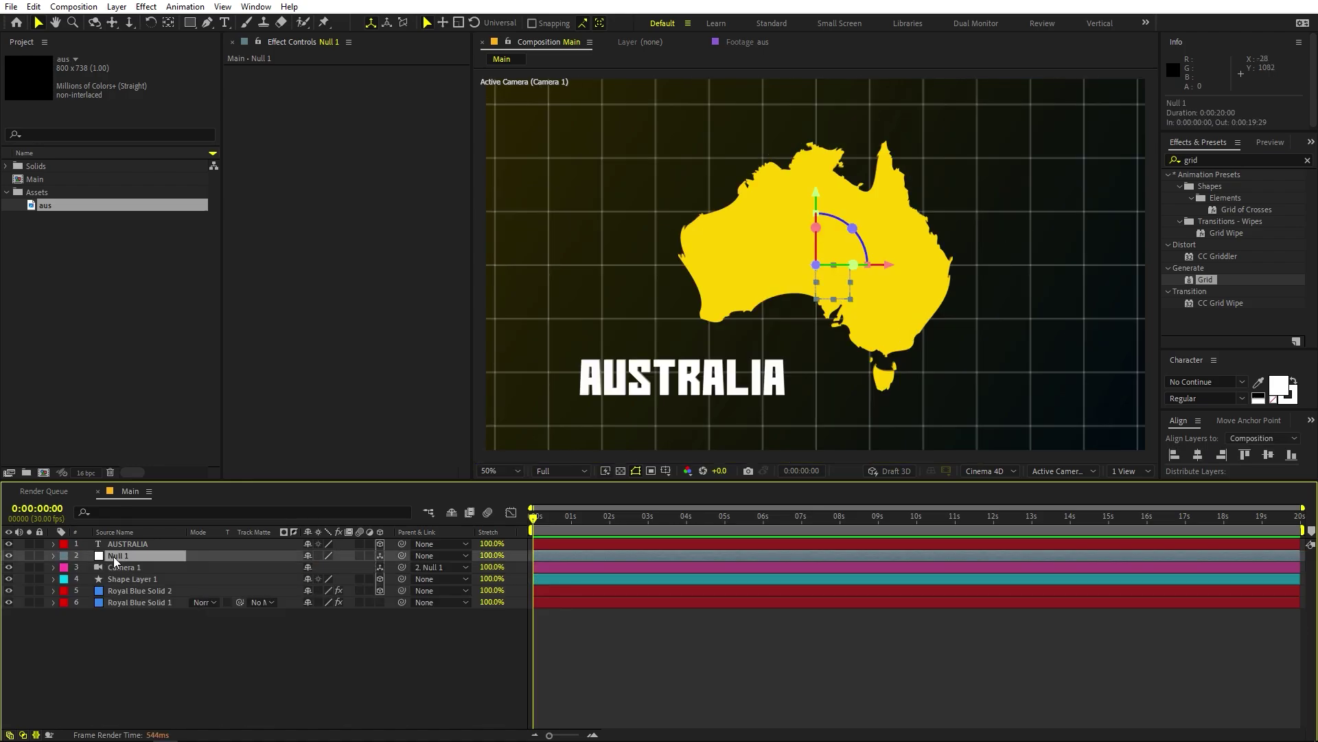
Enable keyframing at 0 seconds for Null 1's Orientation and its X, Y and Z Rotation.
{"action": "key", "text": "r"}
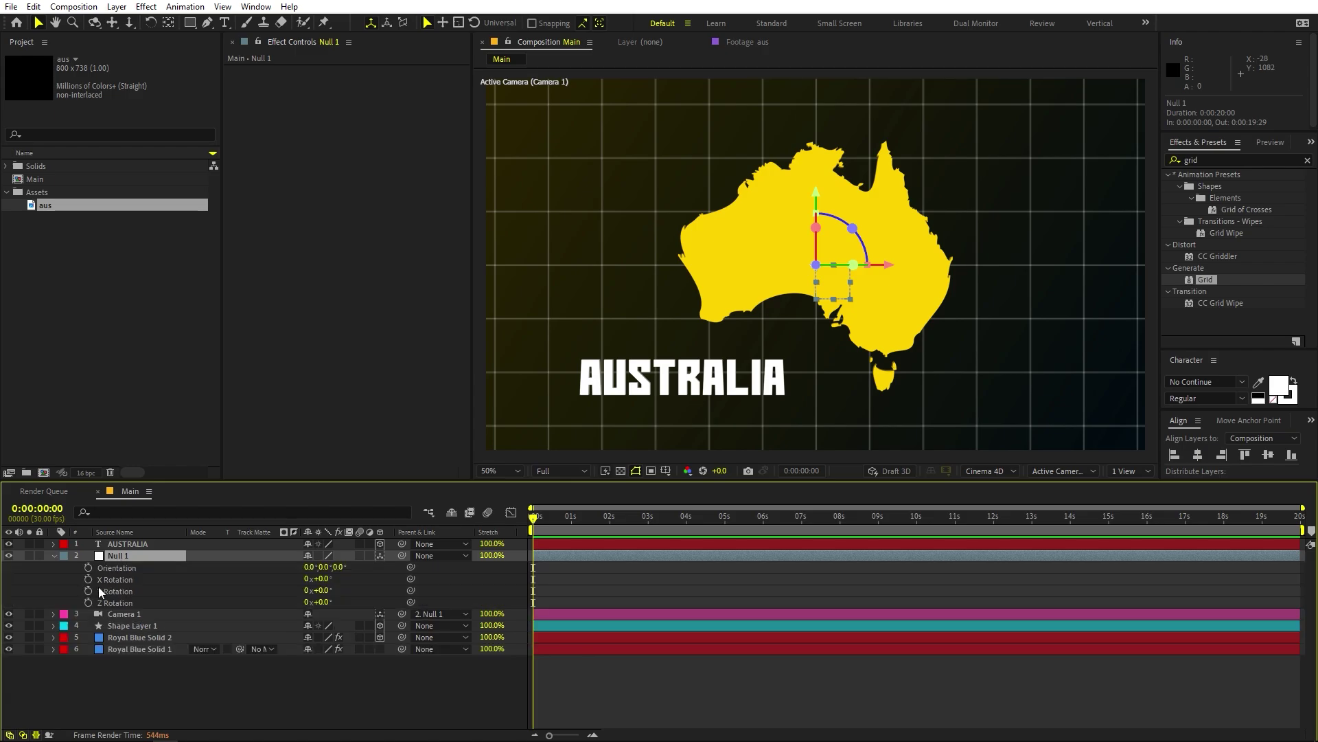
{"action": "left_click", "coordinate": [88, 568]}
{"action": "left_click", "coordinate": [88, 579]}
{"action": "left_click", "coordinate": [88, 591]}
{"action": "left_click", "coordinate": [88, 602]}
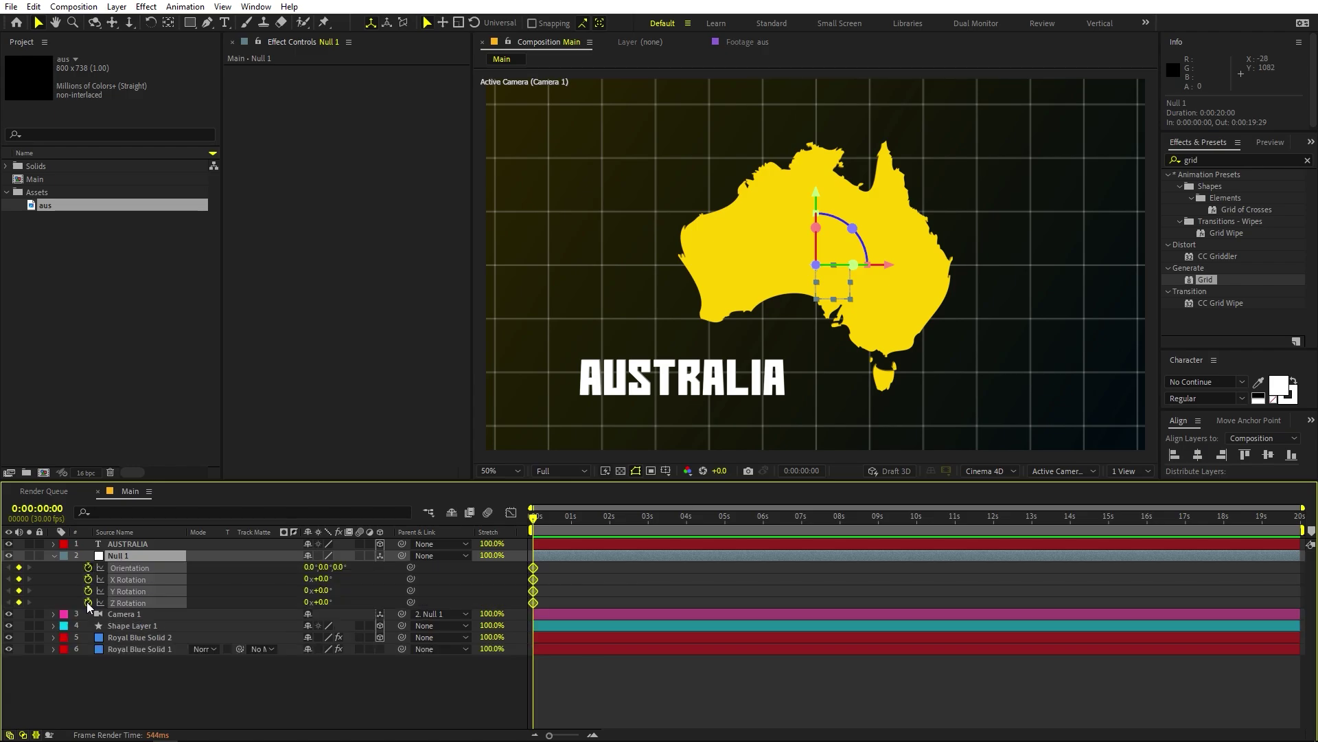
Set Null 1's starting rotation to X 36.9°, Y 30.8° and Z 1.5°.
{"action": "left_click", "coordinate": [341, 588]}
{"action": "left_click_drag", "start_coordinate": [327, 580], "coordinate": [299, 580]}
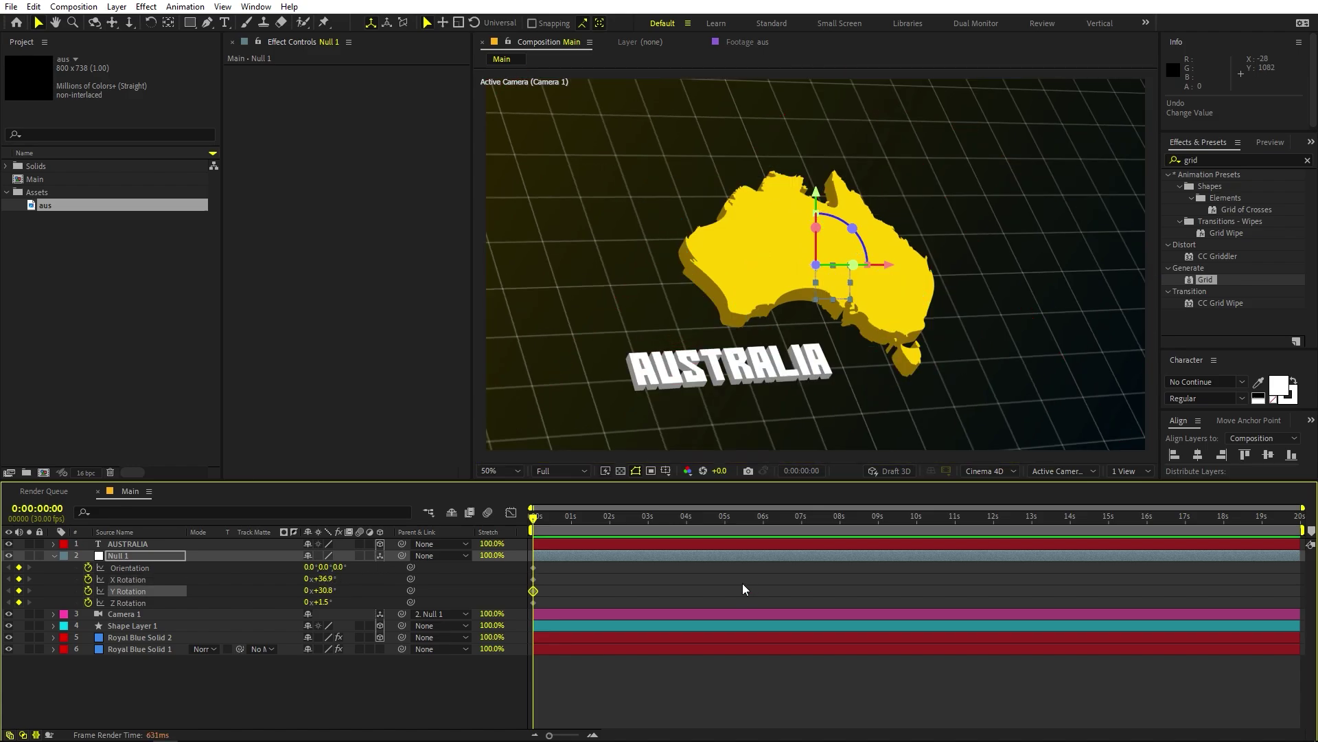
{"action": "left_click", "coordinate": [620, 584]}
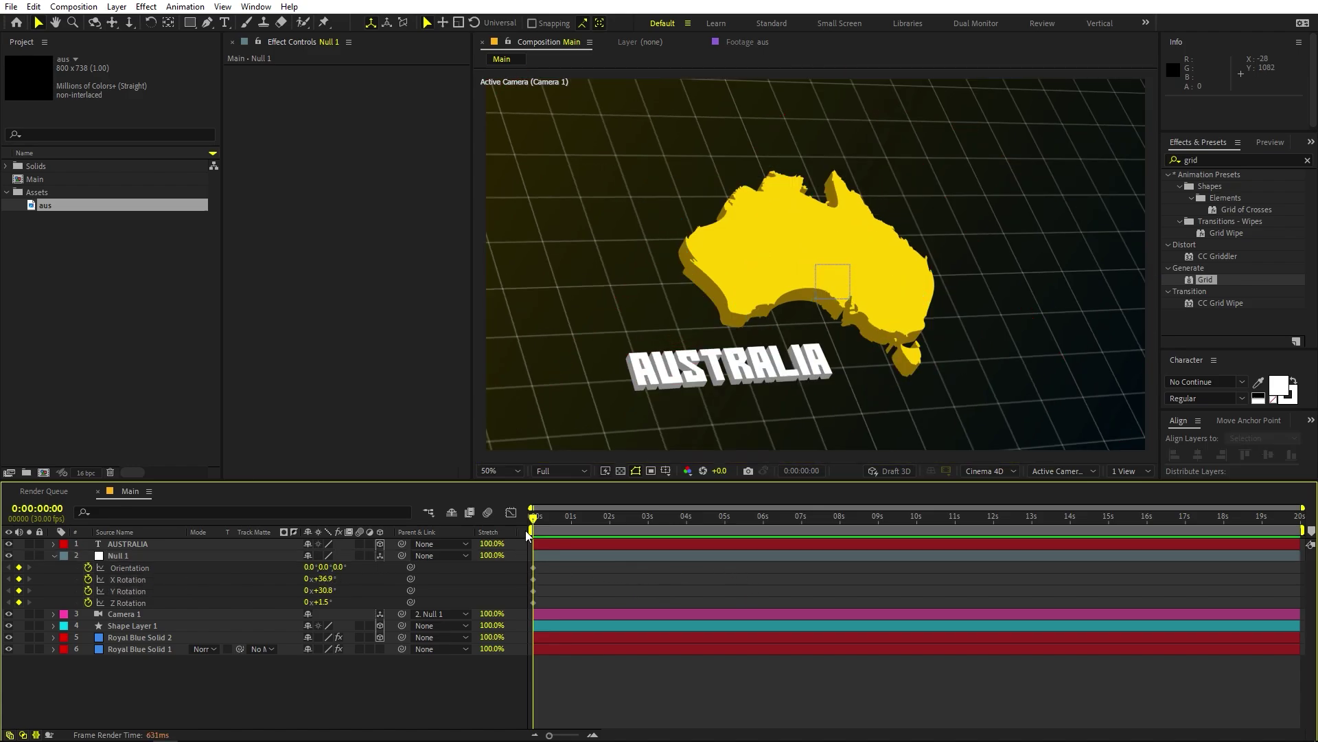
At 7 seconds, keyframe Null 1's X Rotation at 33.6° and Y Rotation at -24.2°, and preview the move from the start.
{"action": "left_click_drag", "start_coordinate": [580, 518], "coordinate": [802, 551]}
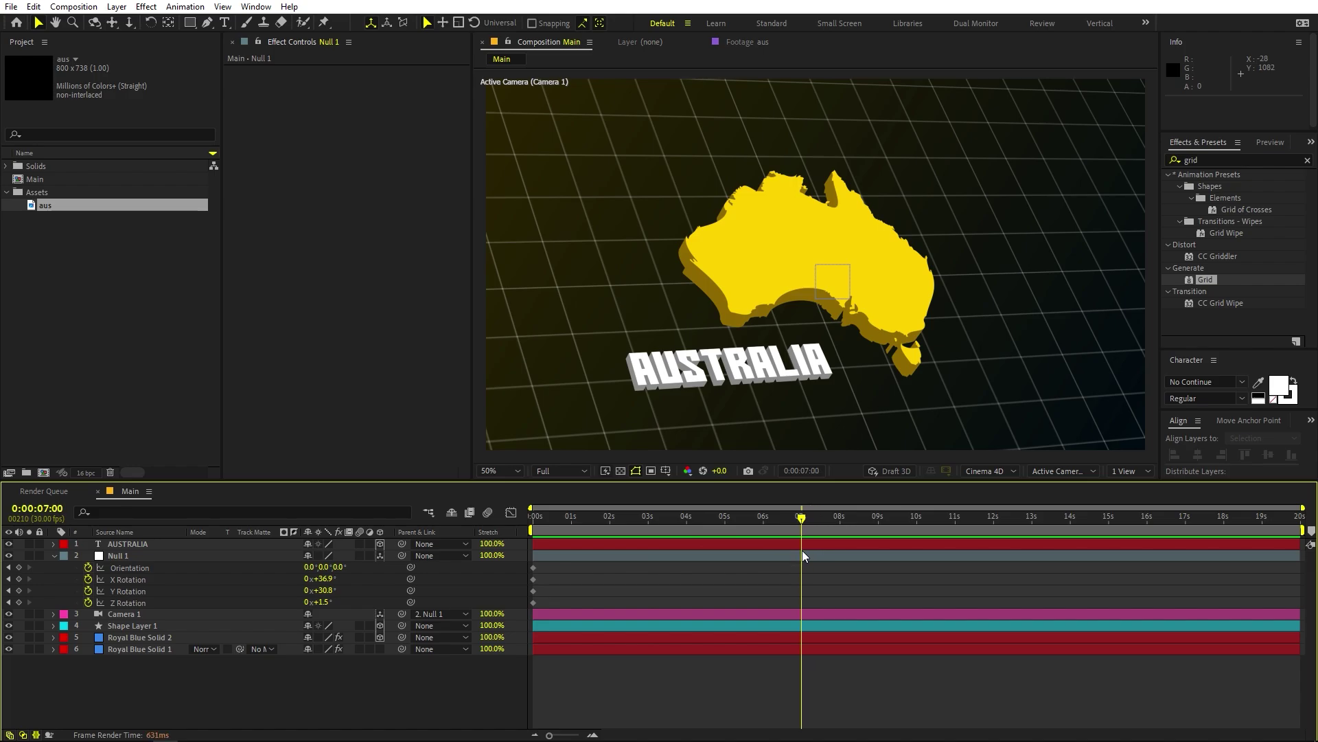
{"action": "left_click_drag", "start_coordinate": [334, 591], "coordinate": [264, 591]}
{"action": "left_click", "coordinate": [694, 563]}
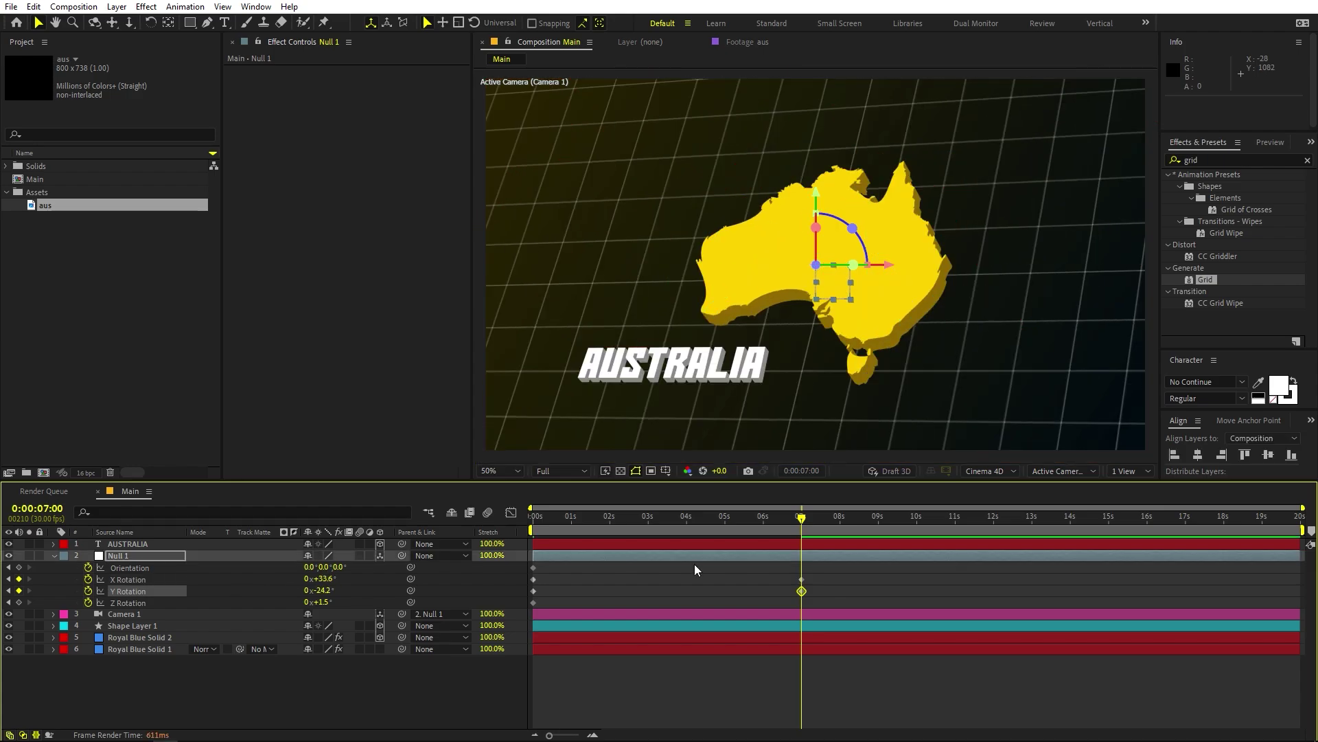
{"action": "left_click_drag", "start_coordinate": [802, 521], "coordinate": [476, 539]}
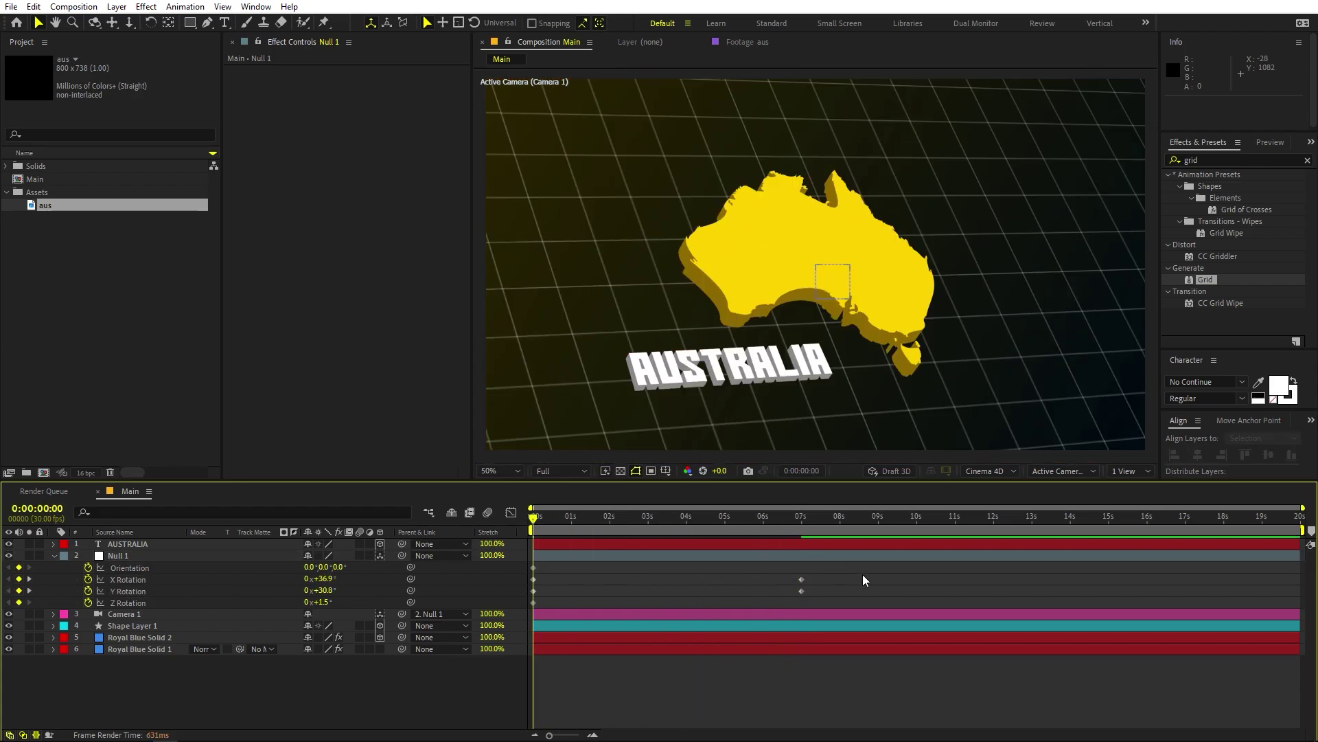
{"action": "key", "text": "space"}
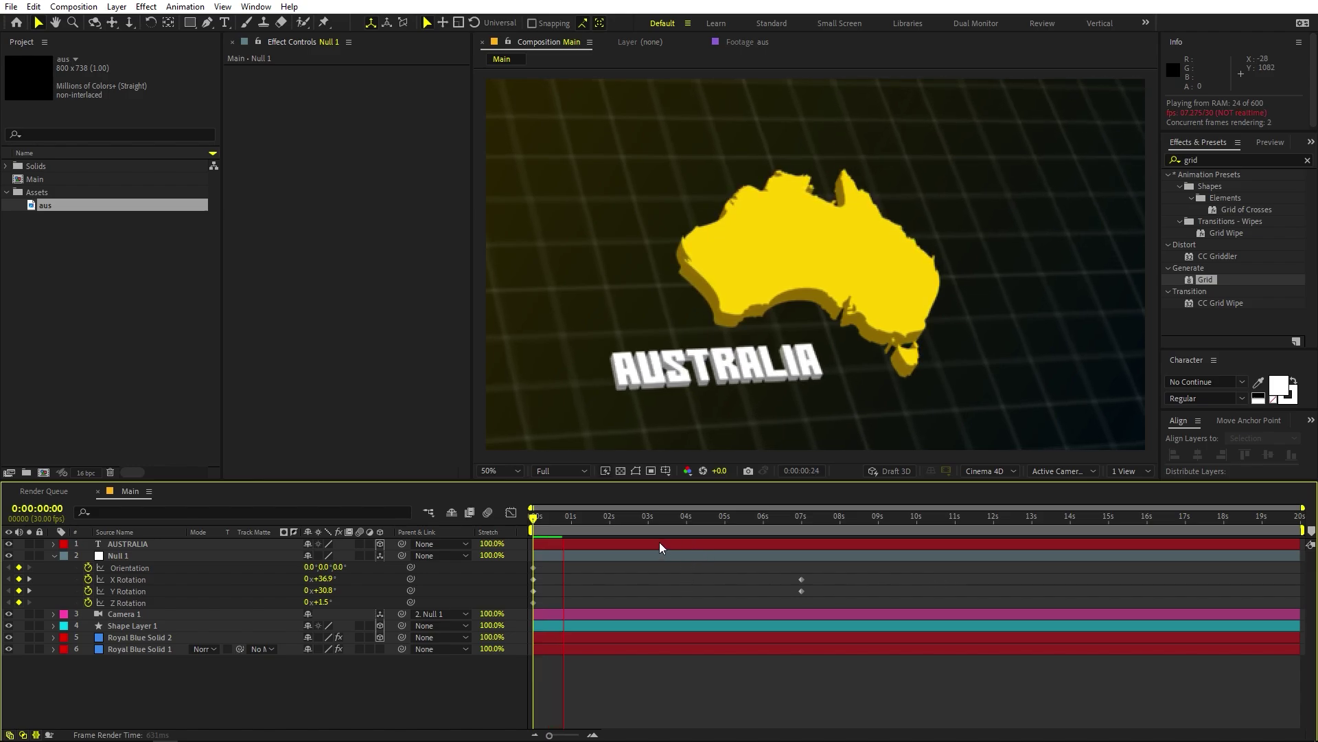
Pan Camera 1 by about -52 in X and 30 in Y to reframe the map, check the first frame, and collapse Null 1.
{"action": "left_click_drag", "start_coordinate": [592, 521], "coordinate": [801, 519]}
{"action": "left_click", "coordinate": [134, 555]}
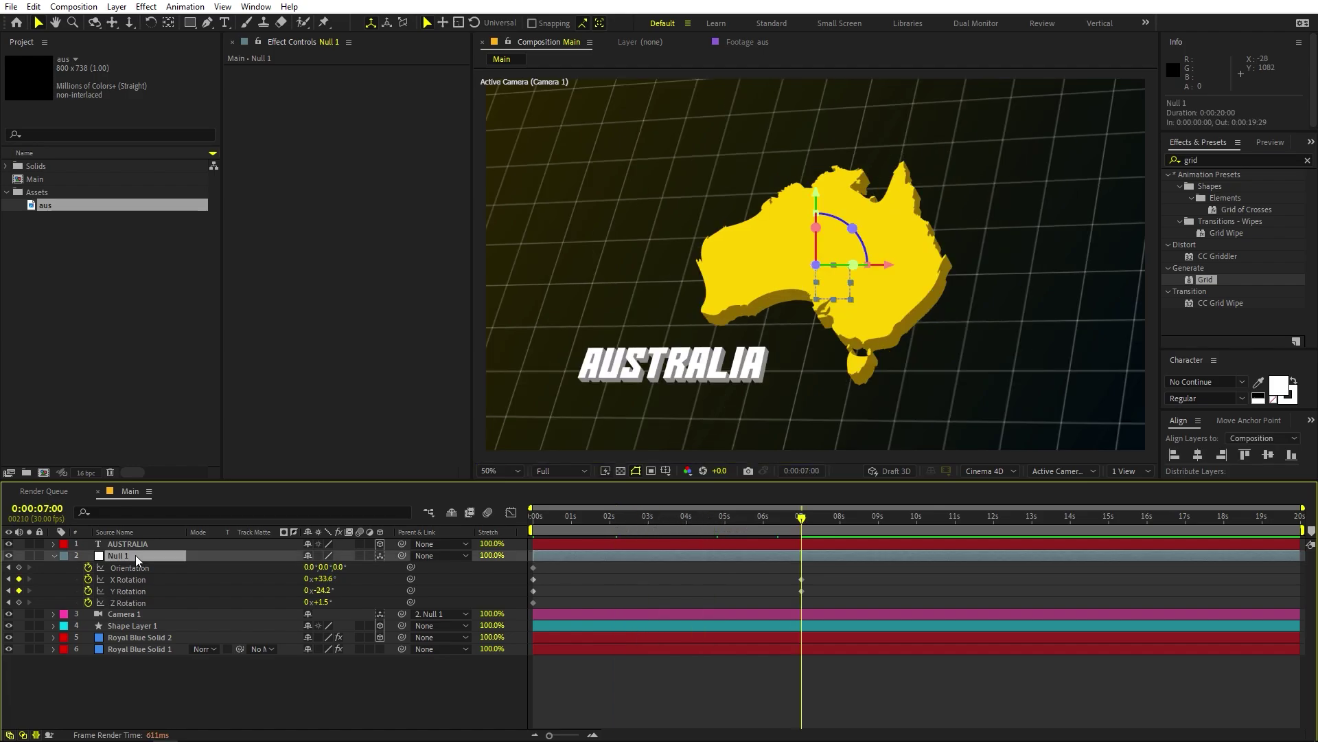
{"action": "left_click", "coordinate": [154, 615]}
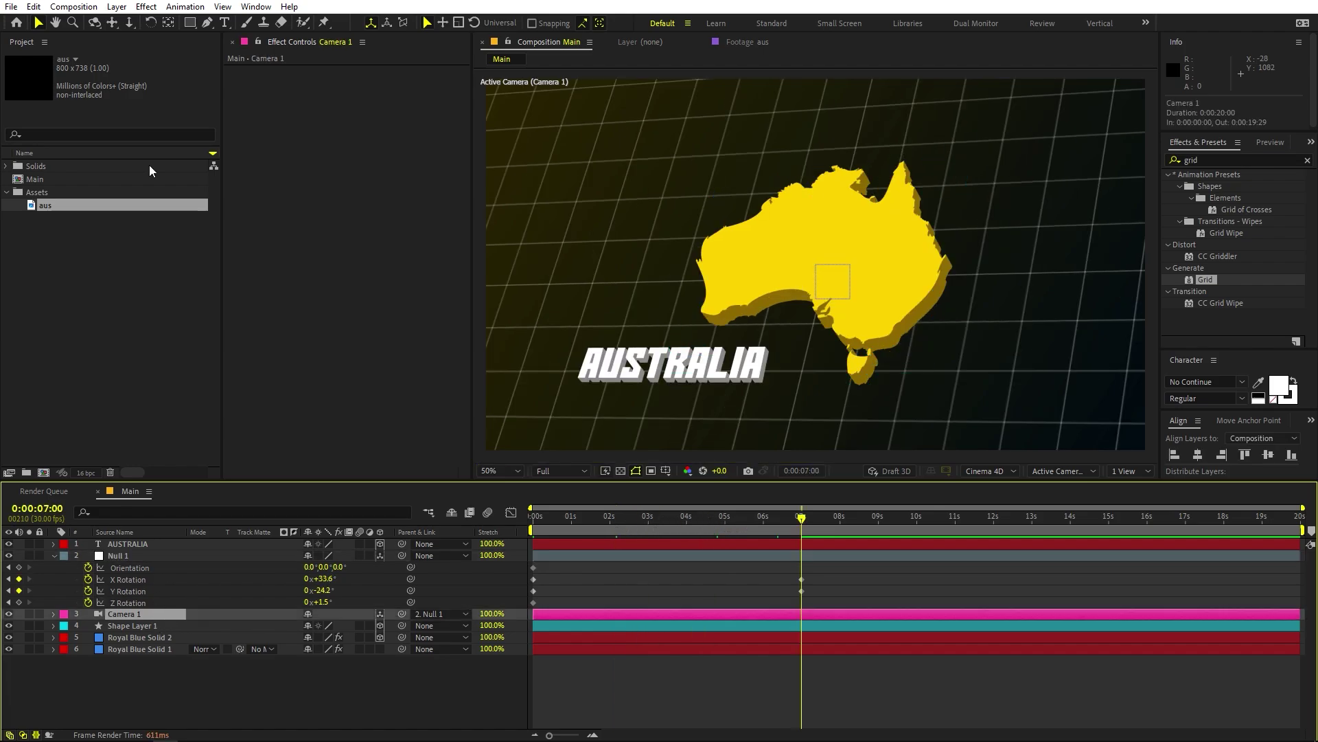
{"action": "left_click", "coordinate": [111, 24]}
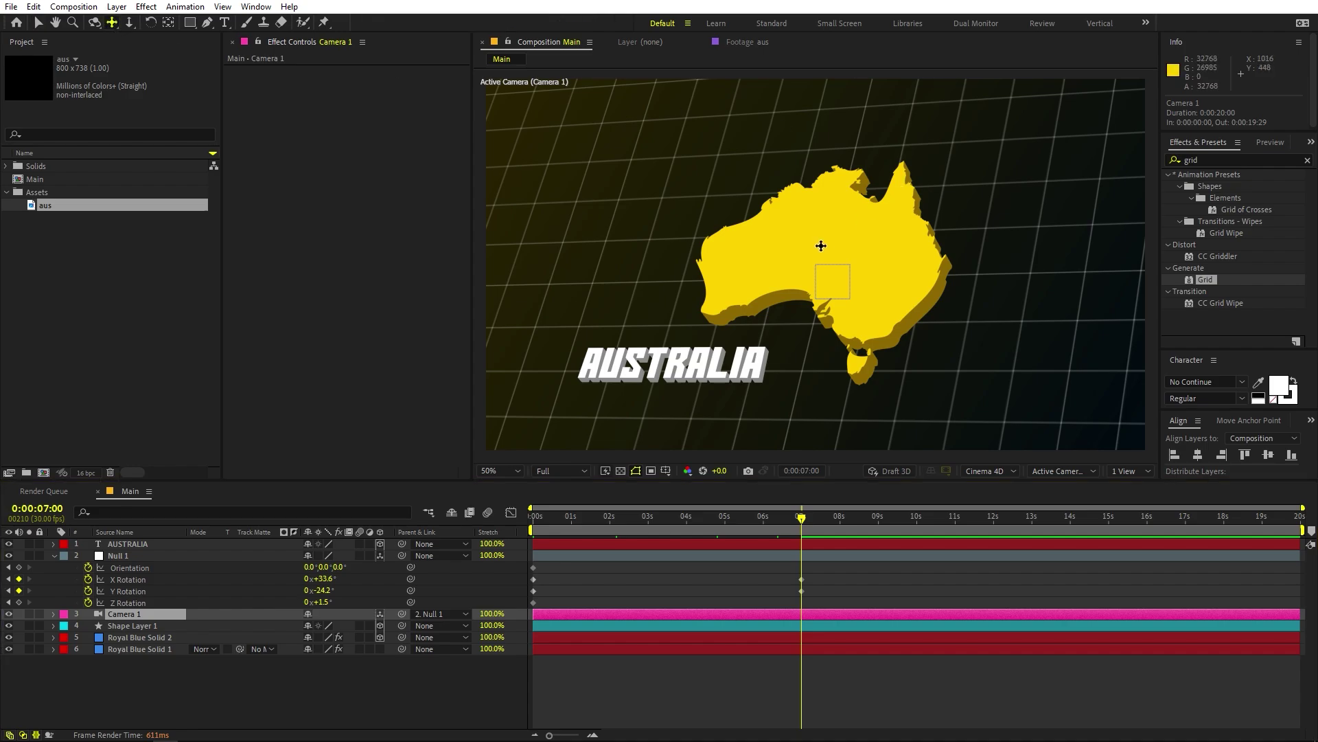
{"action": "left_click_drag", "start_coordinate": [800, 266], "coordinate": [822, 257]}
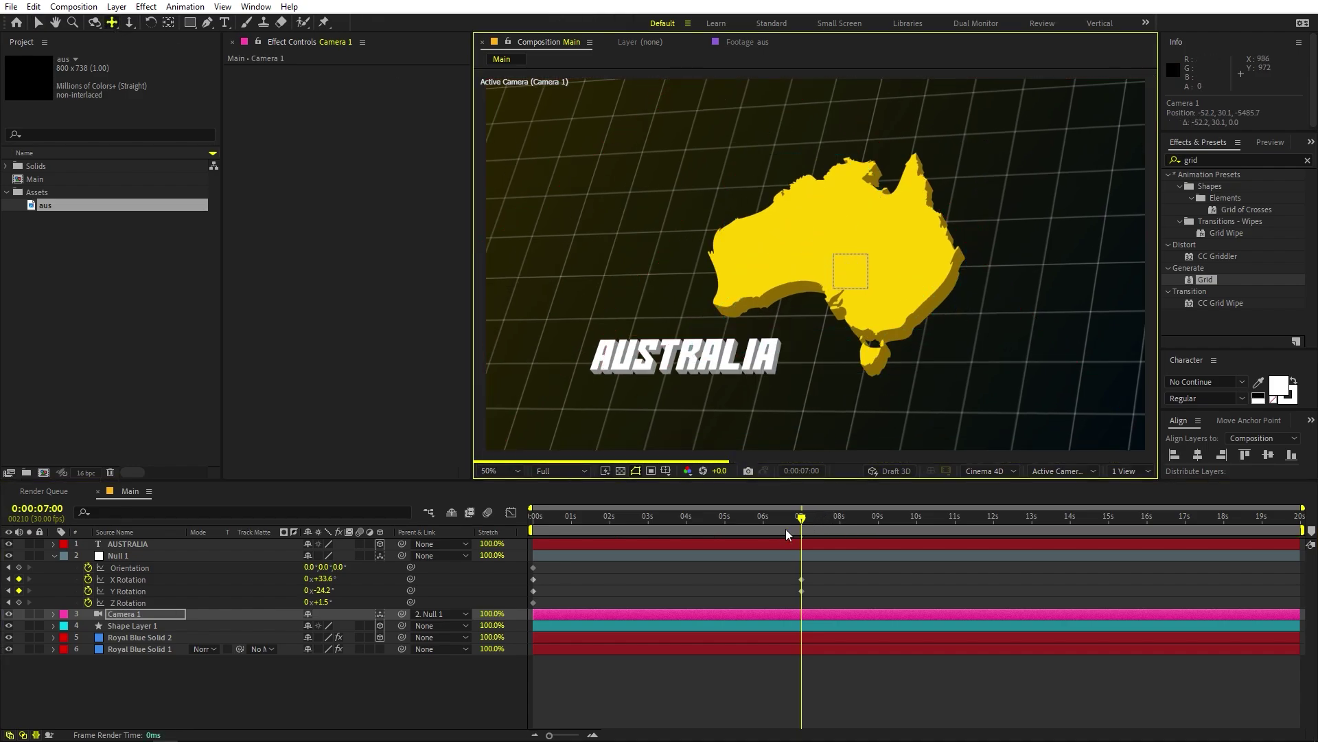
{"action": "left_click", "coordinate": [785, 567]}
{"action": "key", "text": "Home"}
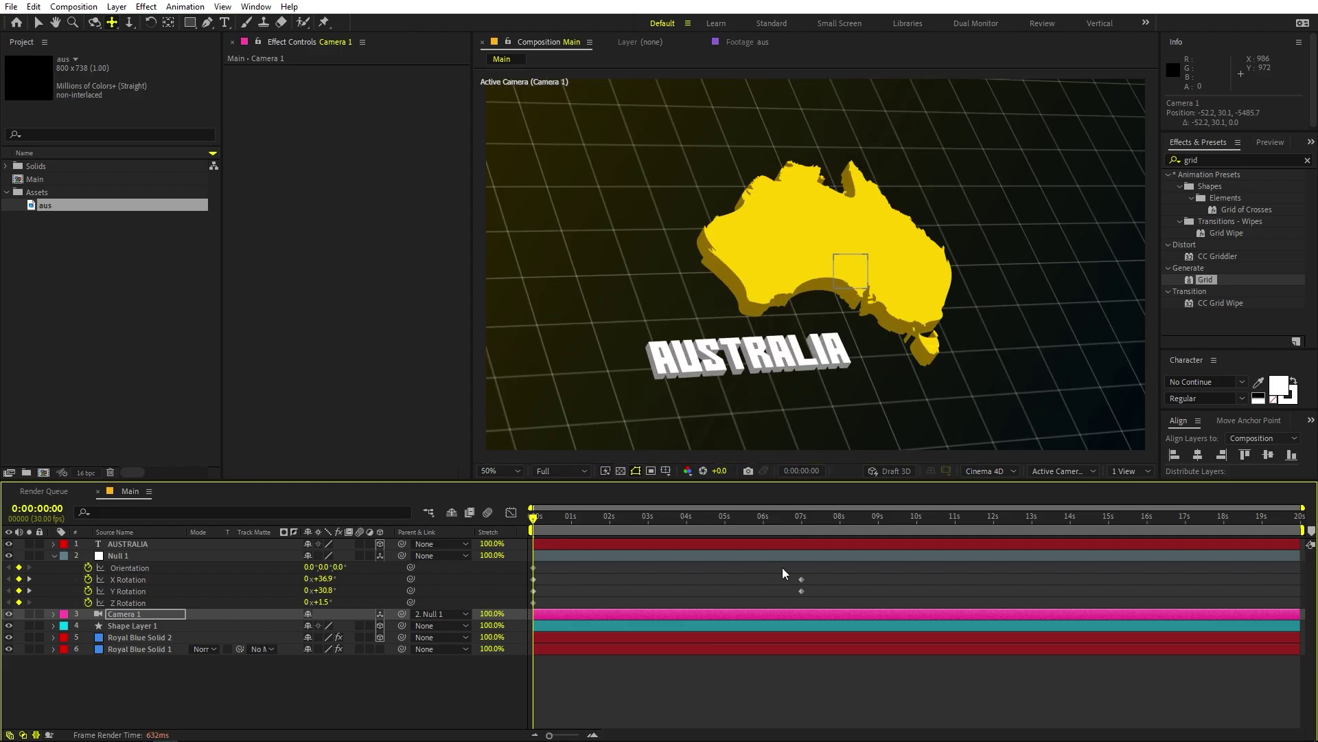
{"action": "left_click", "coordinate": [852, 570]}
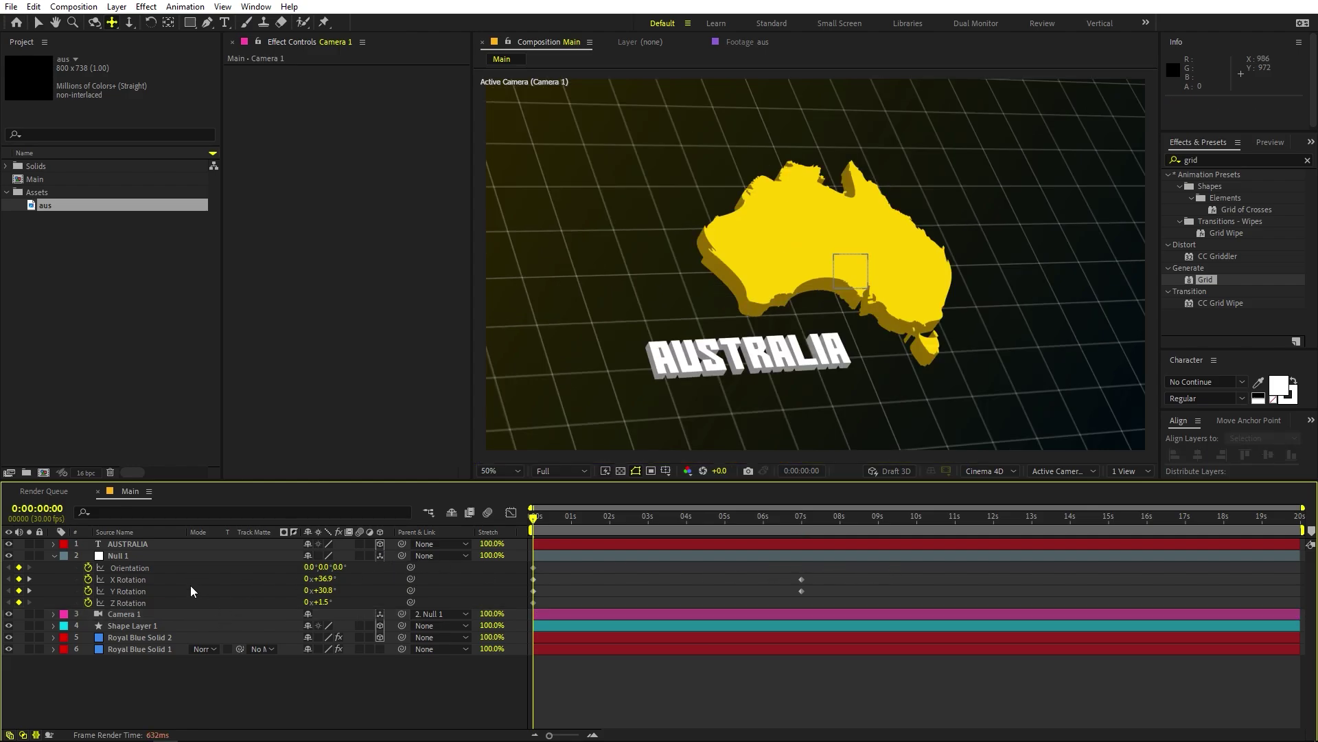
{"action": "key", "text": "v"}
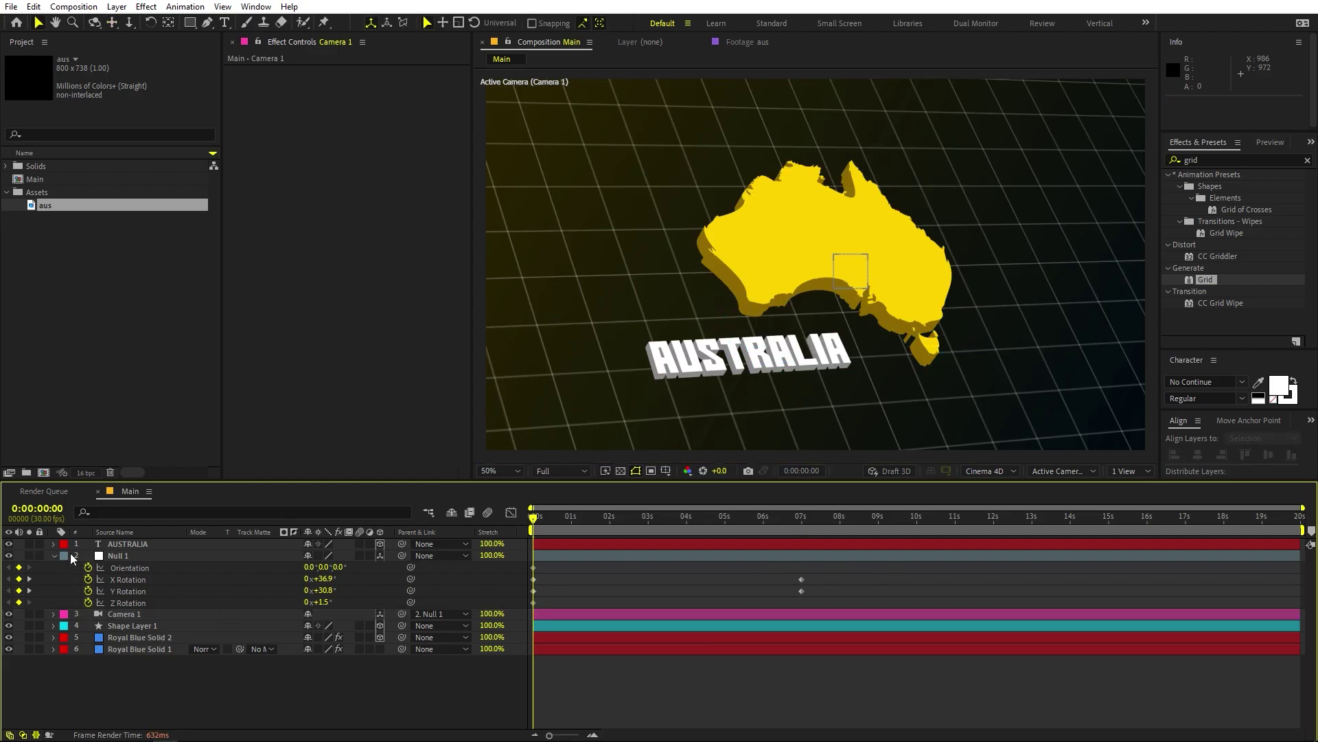
{"action": "left_click", "coordinate": [53, 556]}
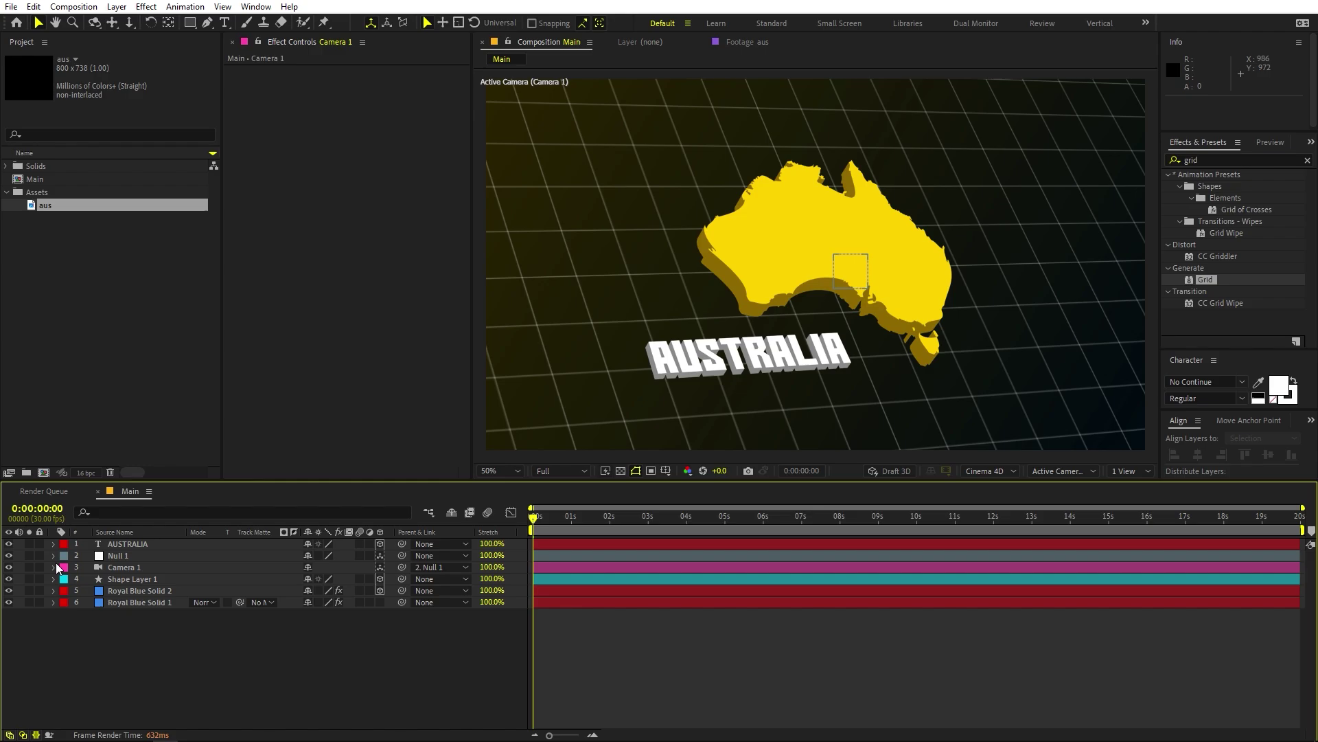
Apply the Decoder Fade In text preset to the AUSTRALIA layer at 0 seconds and preview it.
{"action": "left_click", "coordinate": [130, 545]}
{"action": "left_click", "coordinate": [1247, 160]}
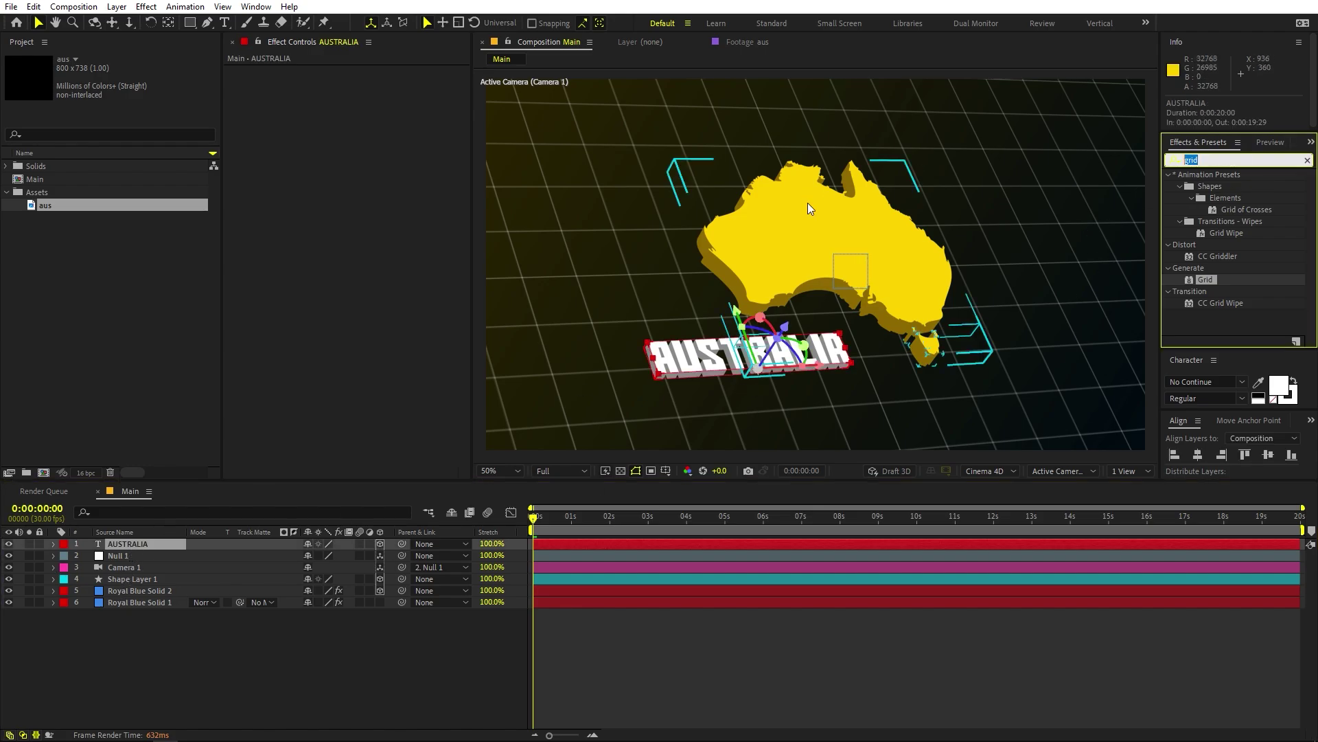
{"action": "type", "text": "decode"}
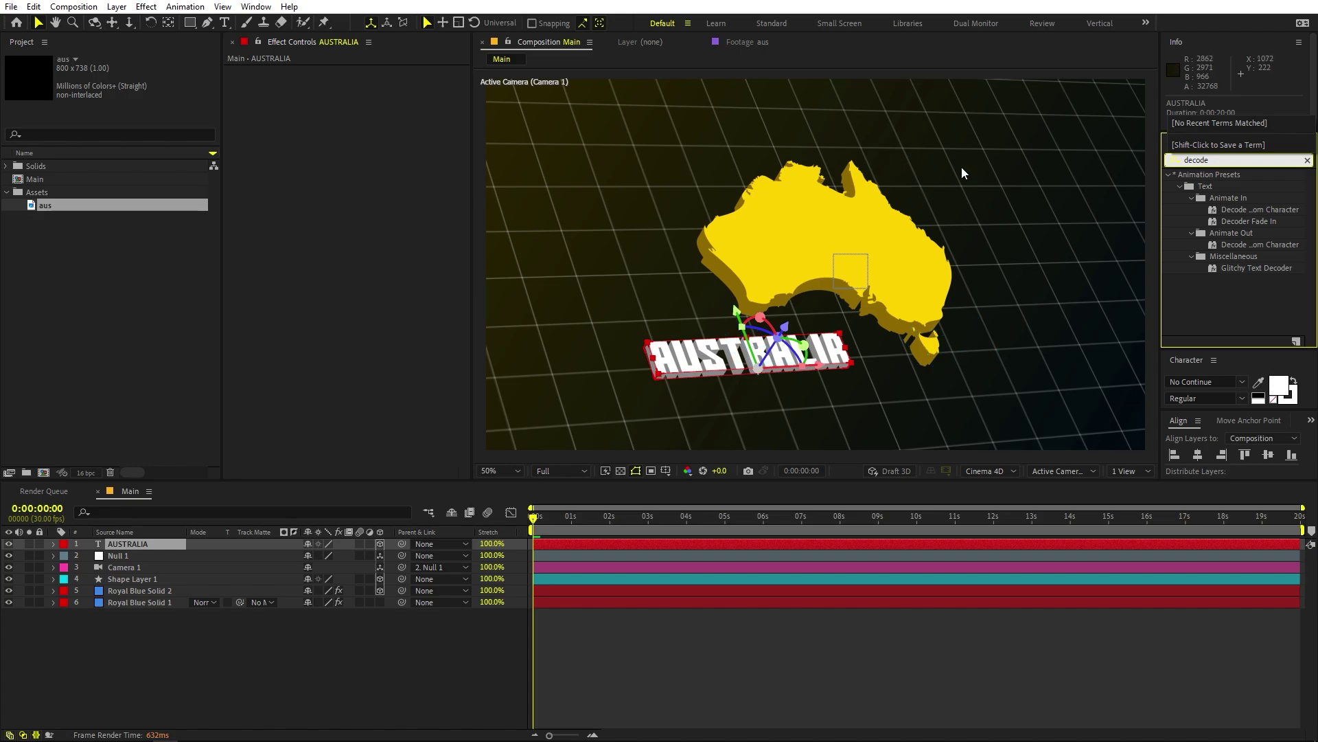
{"action": "left_click", "coordinate": [1251, 220]}
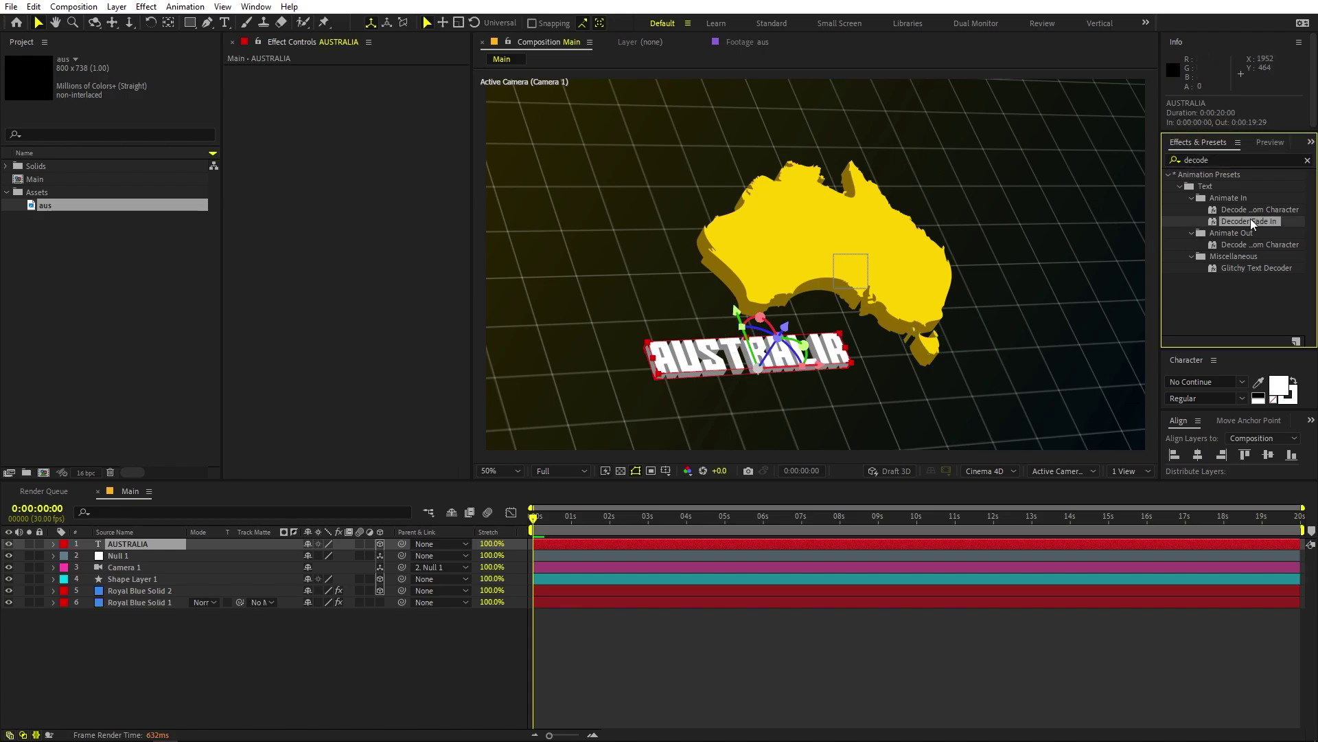
{"action": "left_click_drag", "start_coordinate": [1243, 224], "coordinate": [149, 546]}
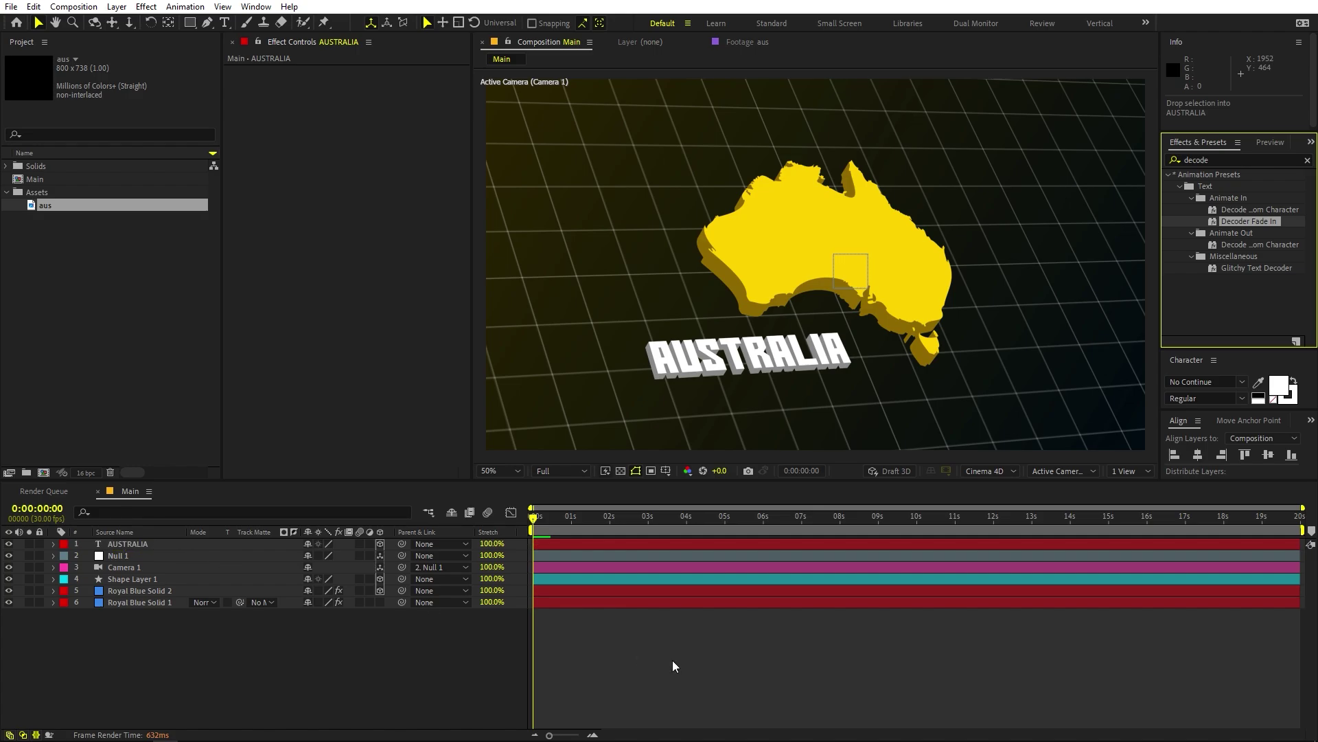
{"action": "left_click", "coordinate": [787, 657]}
{"action": "key", "text": "space"}
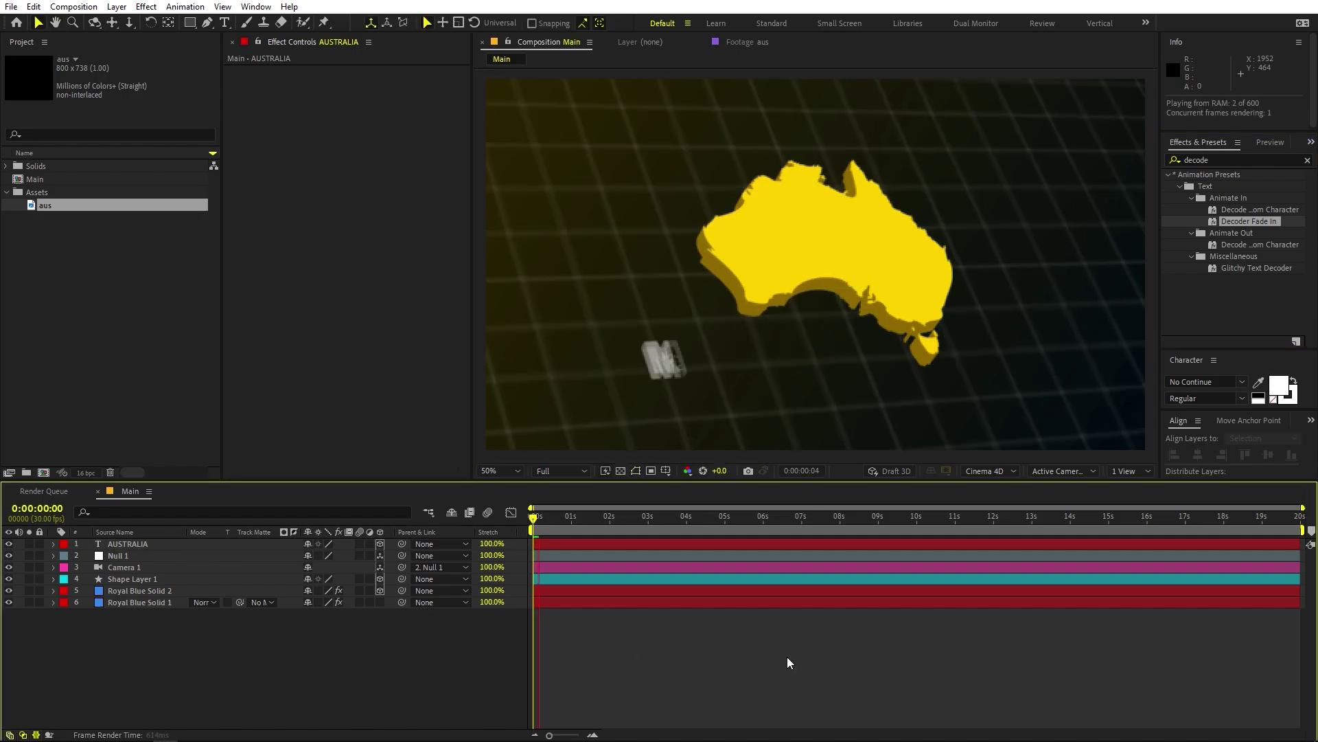
Move the last Range Selector Start keyframe of the AUSTRALIA text to 0:00:01:06 and preview the faster reveal.
{"action": "left_click", "coordinate": [624, 543]}
{"action": "key", "text": "u"}
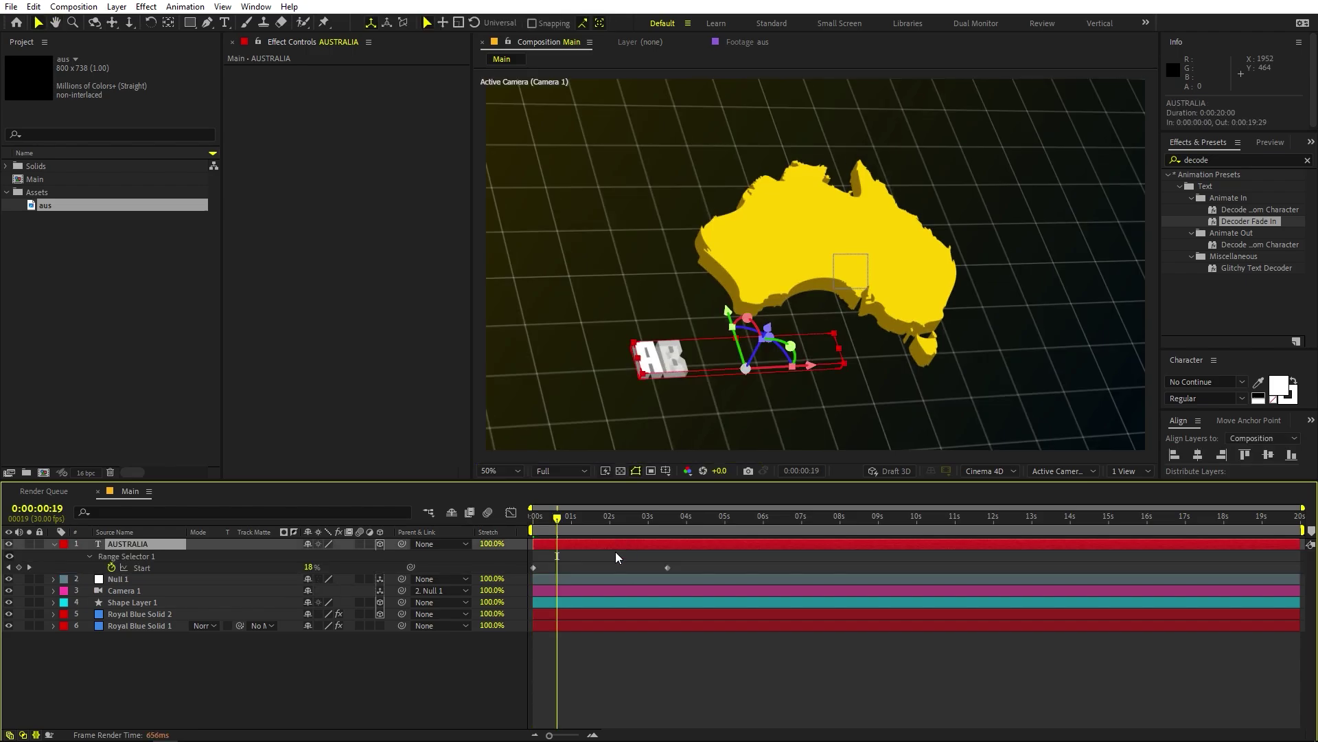
{"action": "left_click_drag", "start_coordinate": [667, 567], "coordinate": [581, 569]}
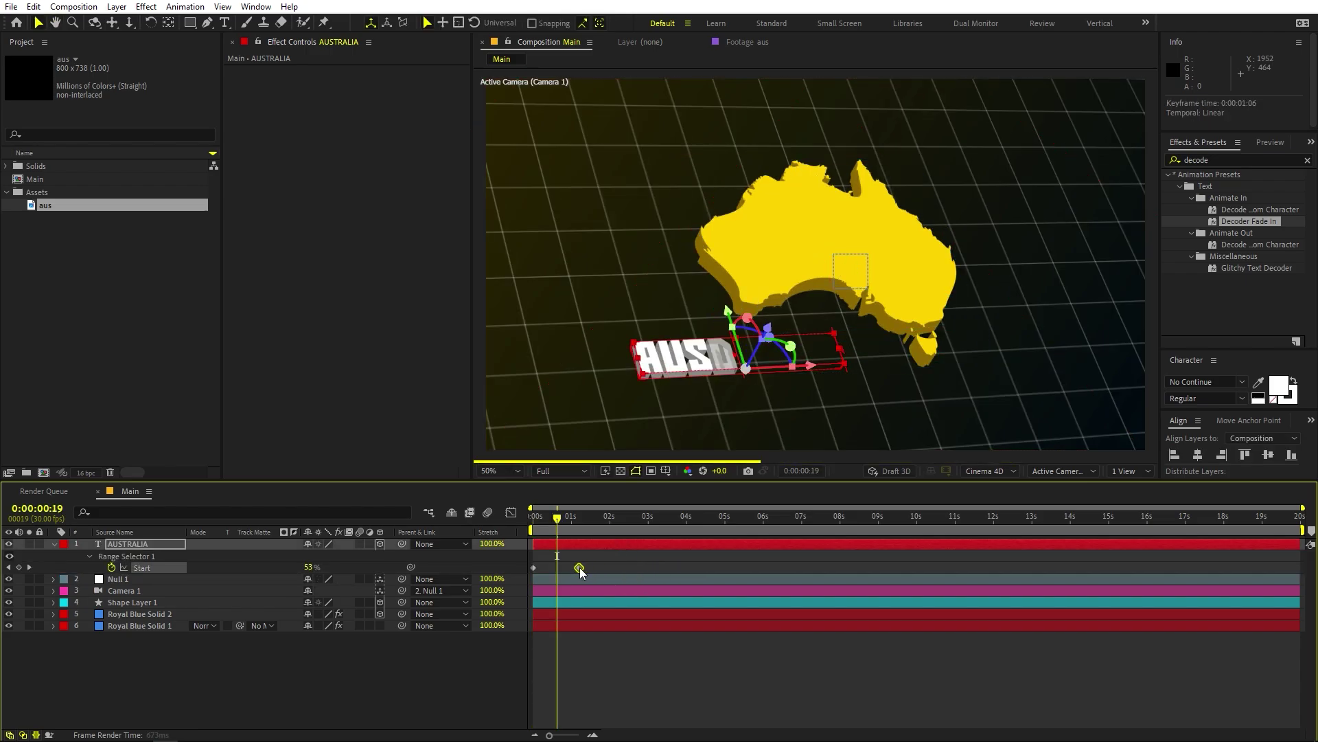
{"action": "left_click", "coordinate": [677, 649]}
{"action": "key", "text": "space"}
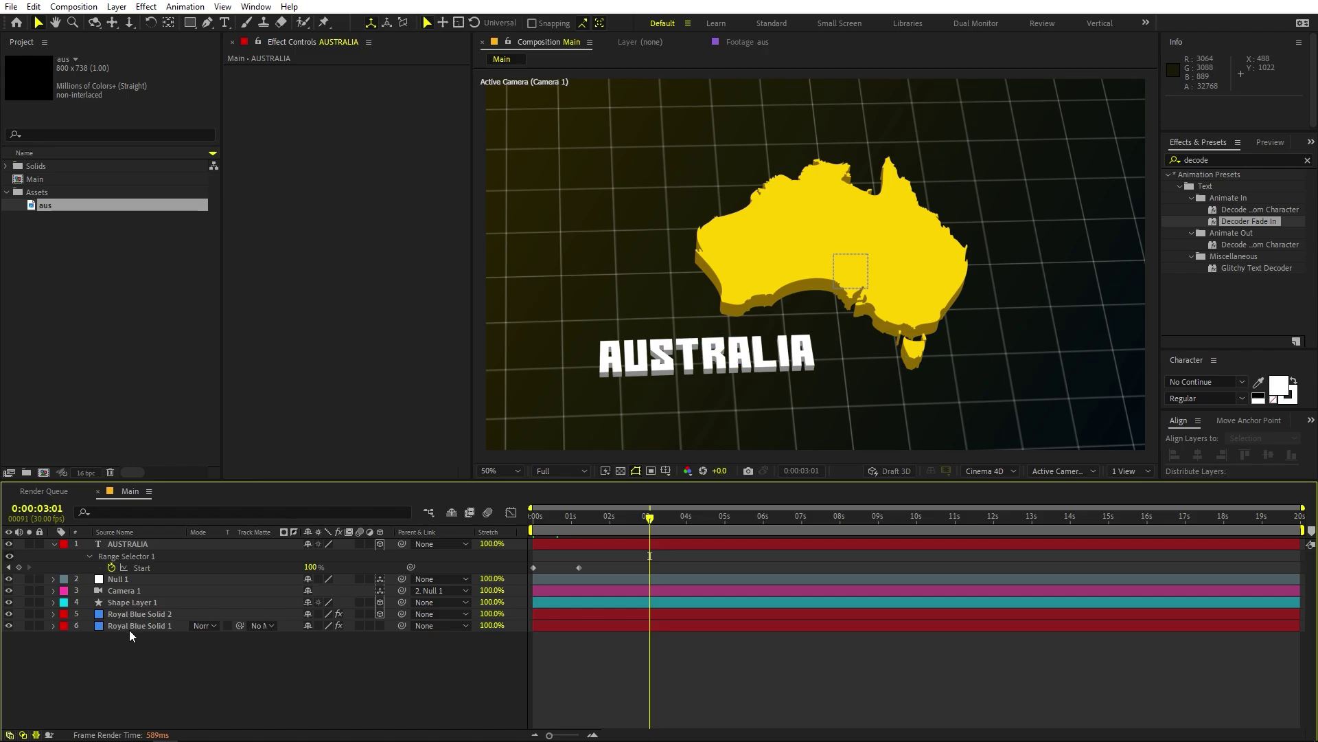
Try a black stroke about 19 px wide around the yellow map on Shape Layer 1, and deselect the layer.
{"action": "left_click", "coordinate": [155, 602]}
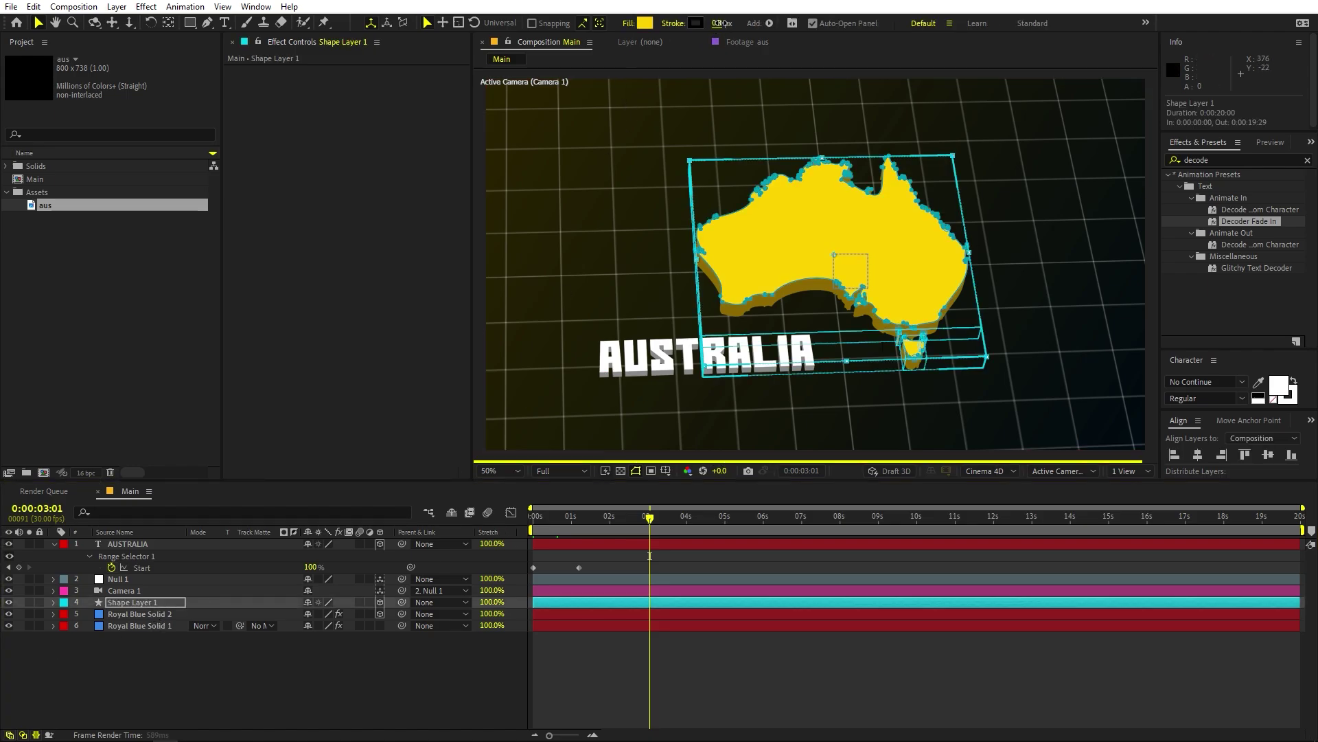
{"action": "left_click", "coordinate": [789, 640]}
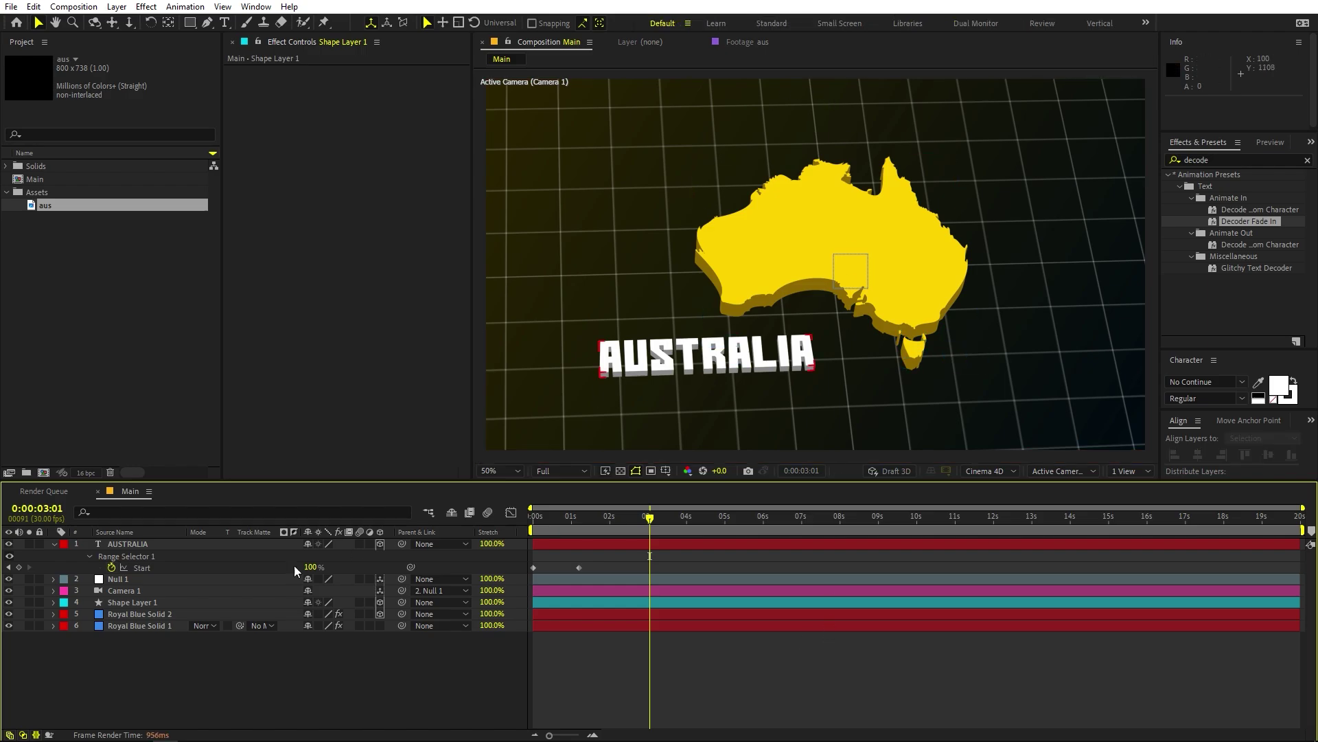
{"action": "left_click", "coordinate": [154, 603]}
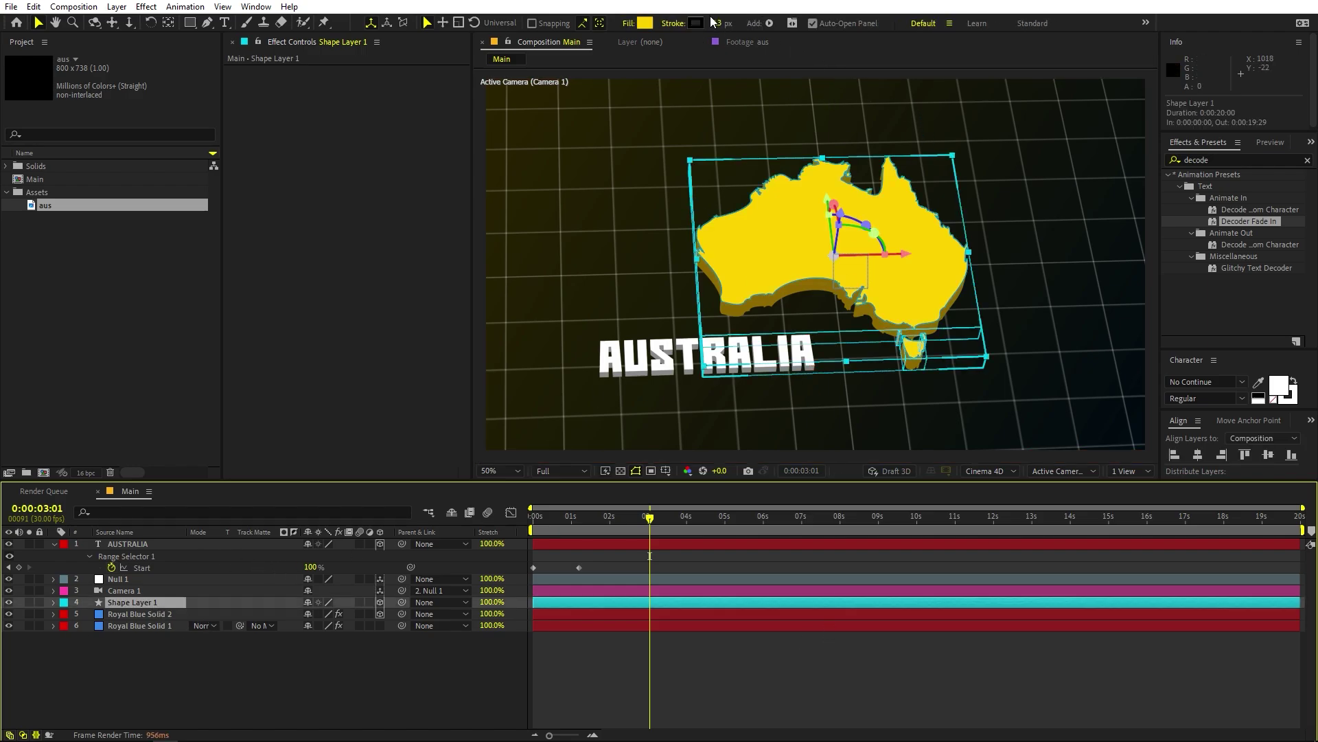
{"action": "left_click_drag", "start_coordinate": [717, 22], "coordinate": [735, 20]}
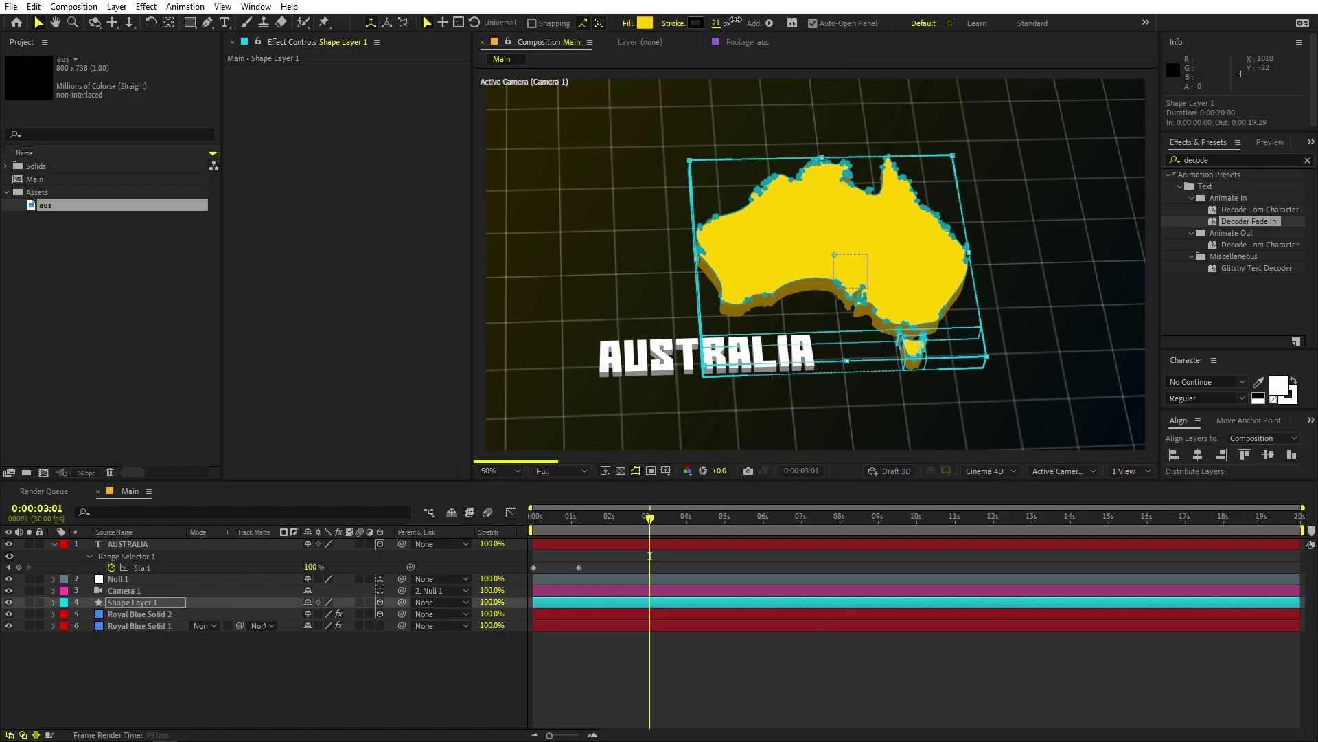
{"action": "left_click_drag", "start_coordinate": [734, 20], "coordinate": [732, 21]}
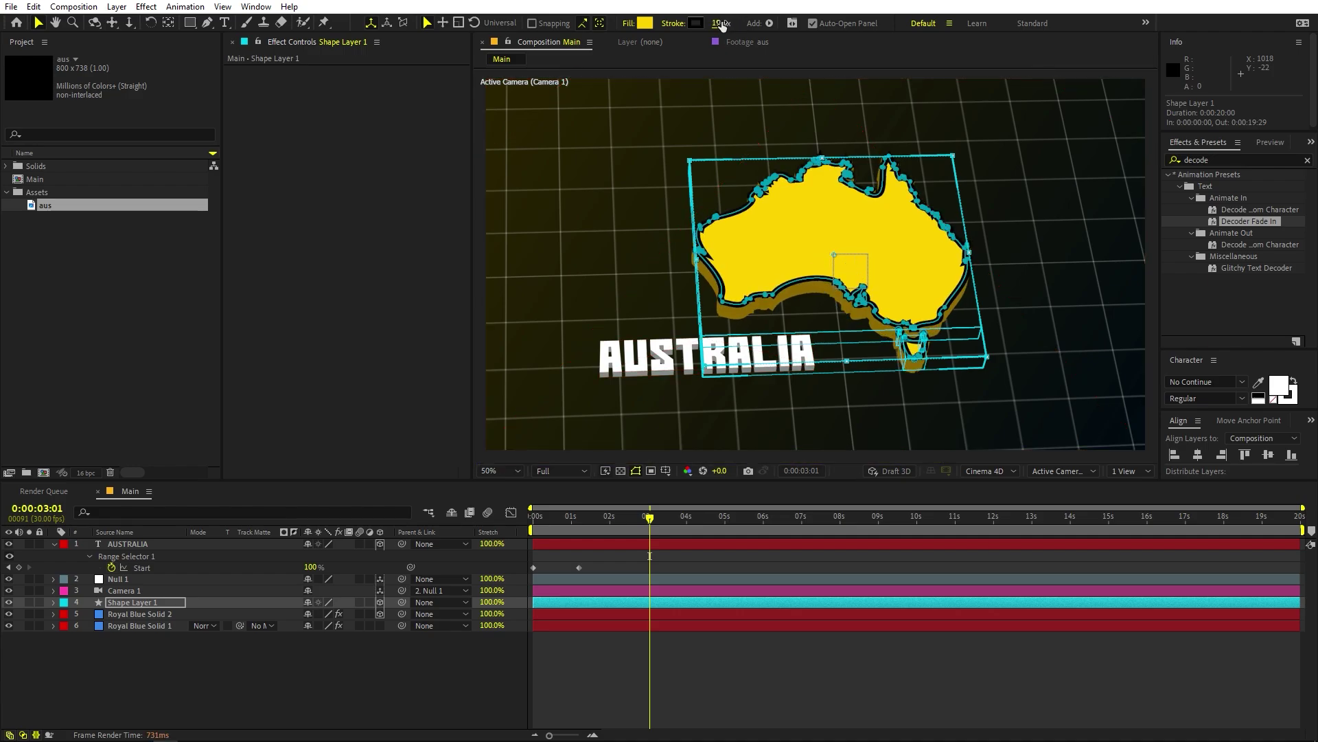
{"action": "key", "text": "ctrl+shift+a"}
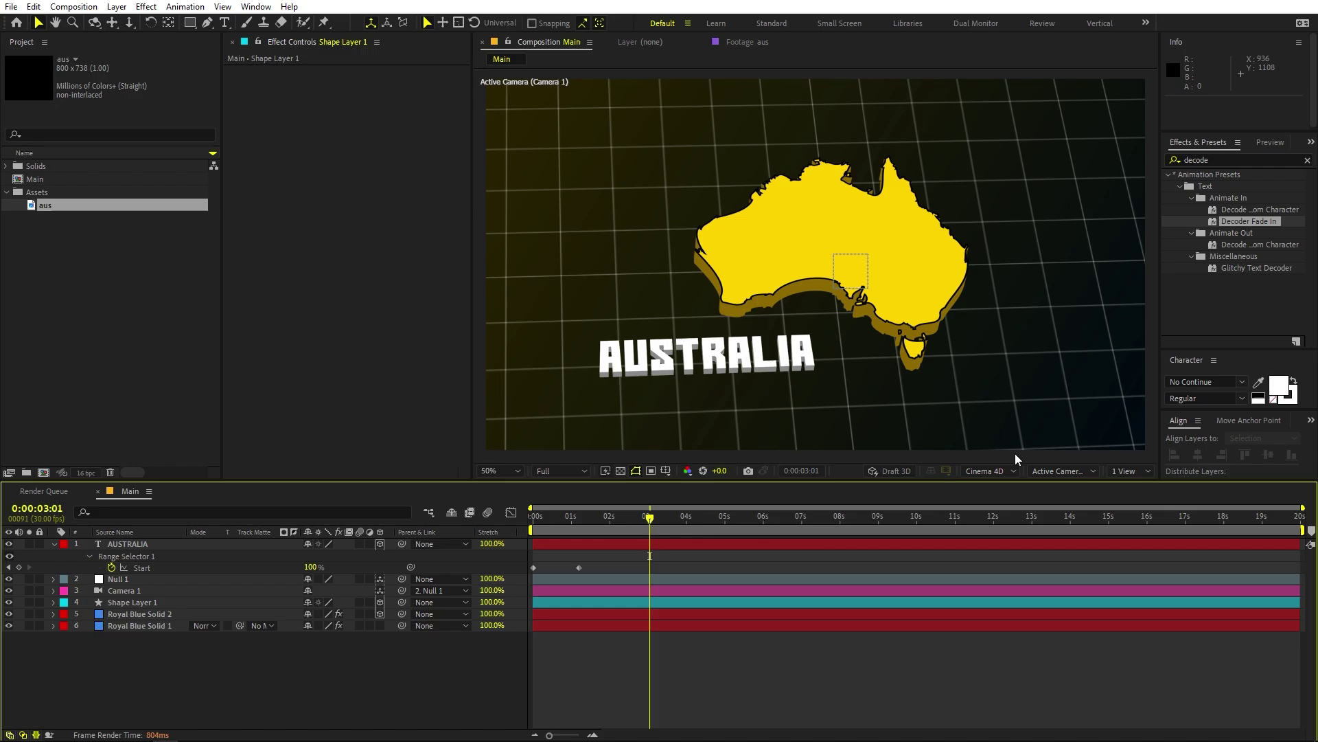
Inspect the map's outline up close and set the stroke width of Shape Layer 1 to 0 px.
{"action": "scroll", "coordinate": [722, 253], "scroll_direction": "up", "scroll_amount": 2}
{"action": "left_click_drag", "start_coordinate": [723, 253], "coordinate": [850, 246]}
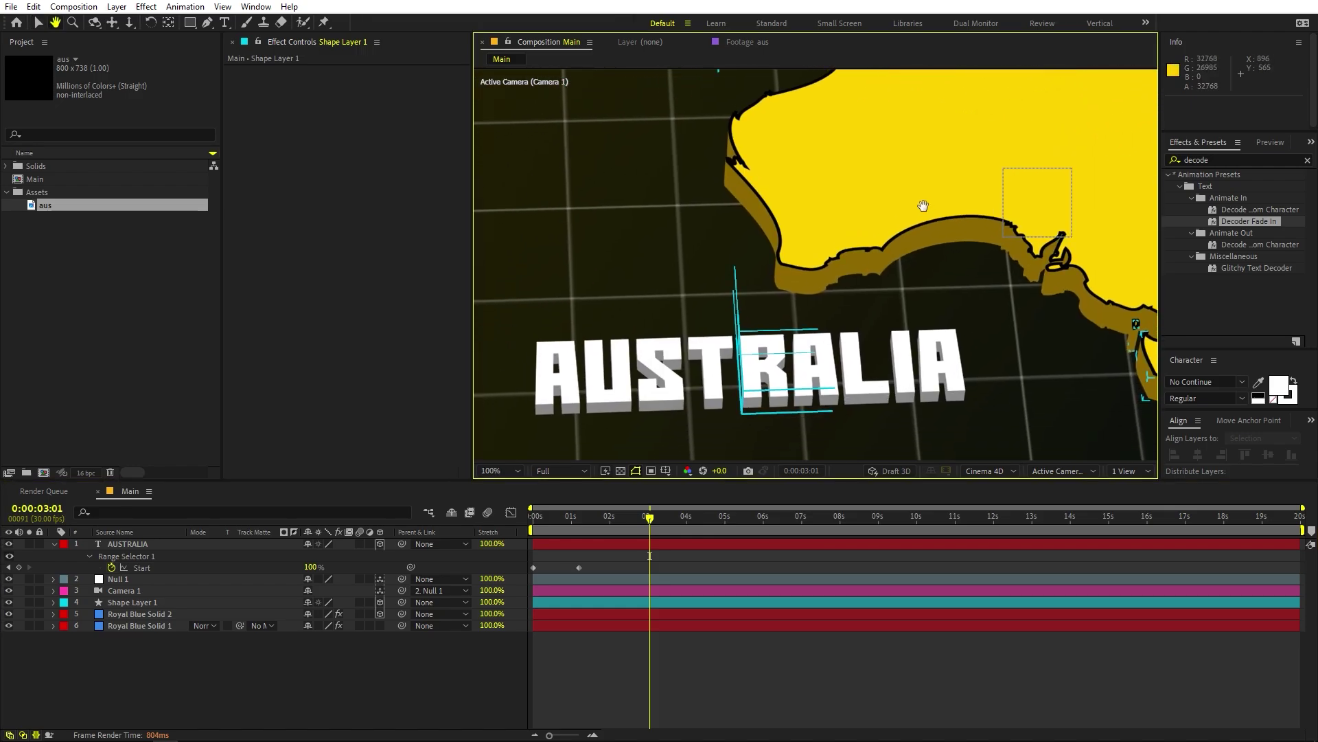
{"action": "left_click_drag", "start_coordinate": [923, 206], "coordinate": [771, 332]}
{"action": "key", "text": "v"}
{"action": "left_click", "coordinate": [127, 602]}
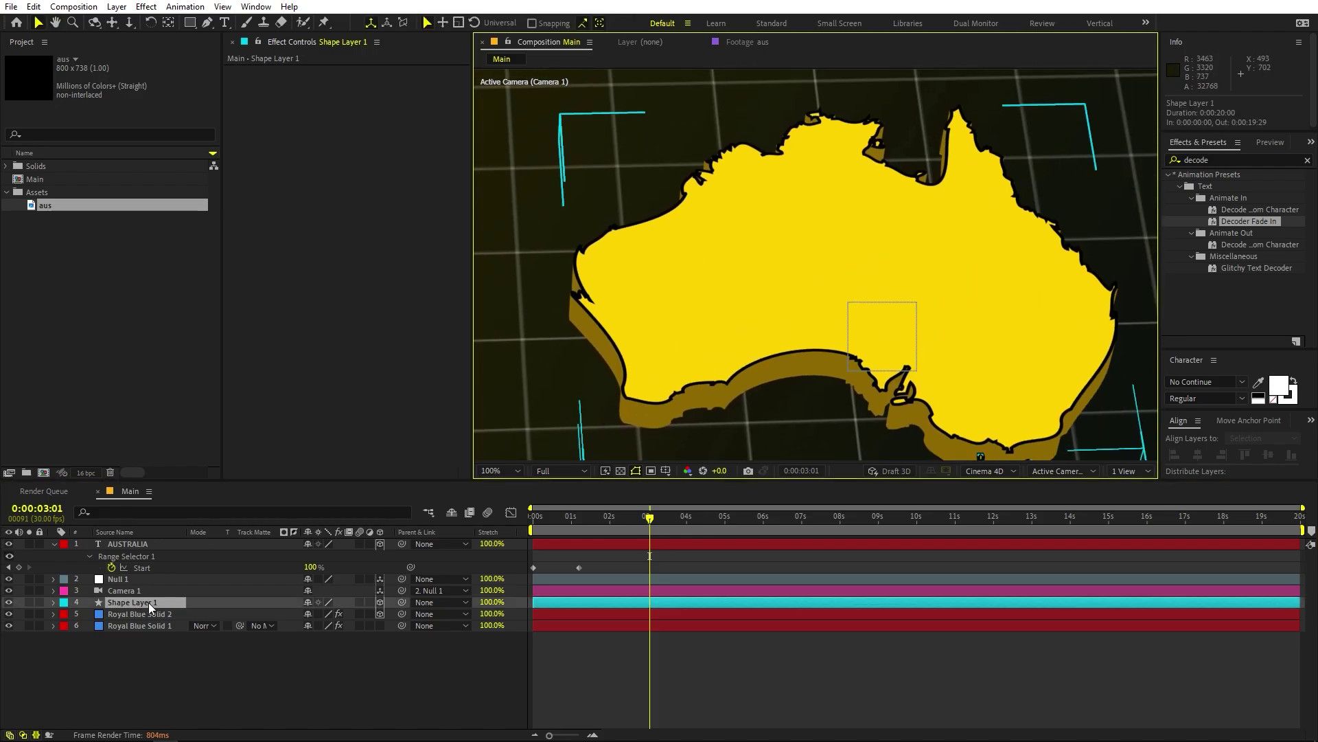
{"action": "left_click", "coordinate": [713, 23]}
{"action": "type", "text": "0"}
{"action": "key", "text": "Return"}
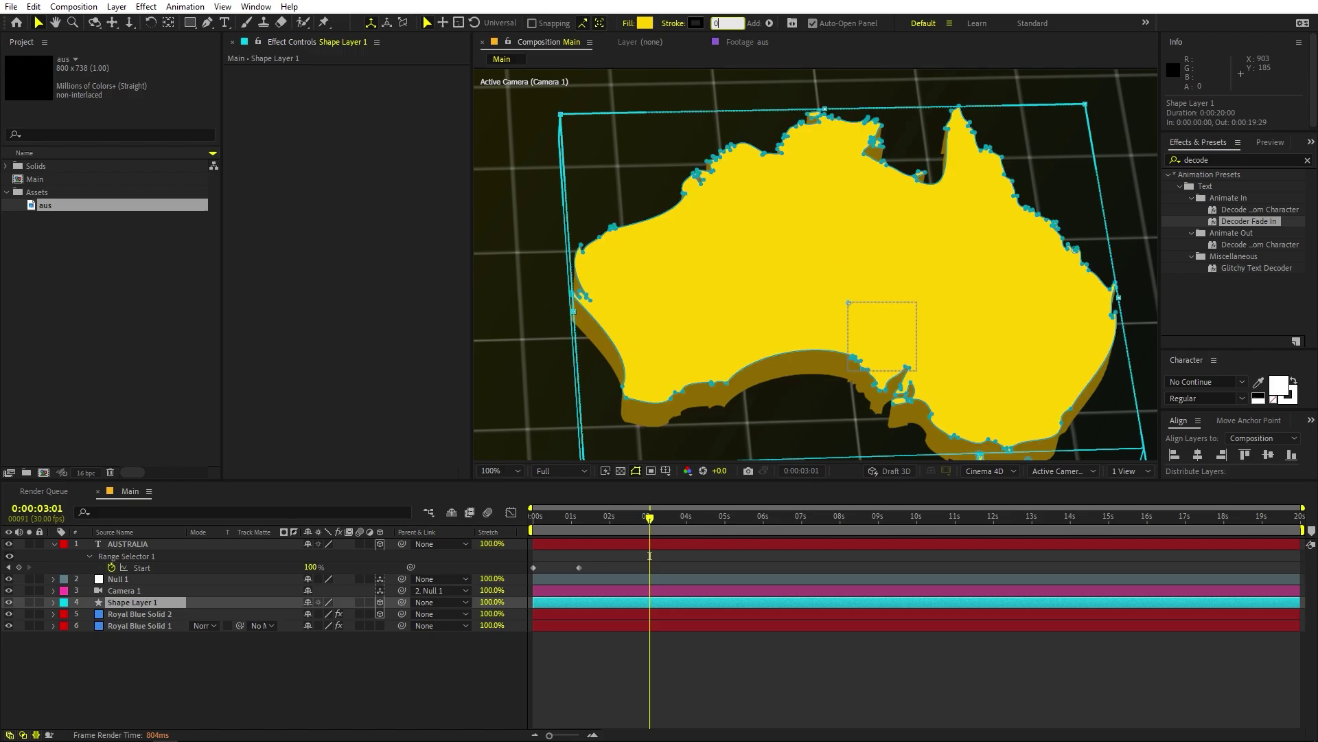